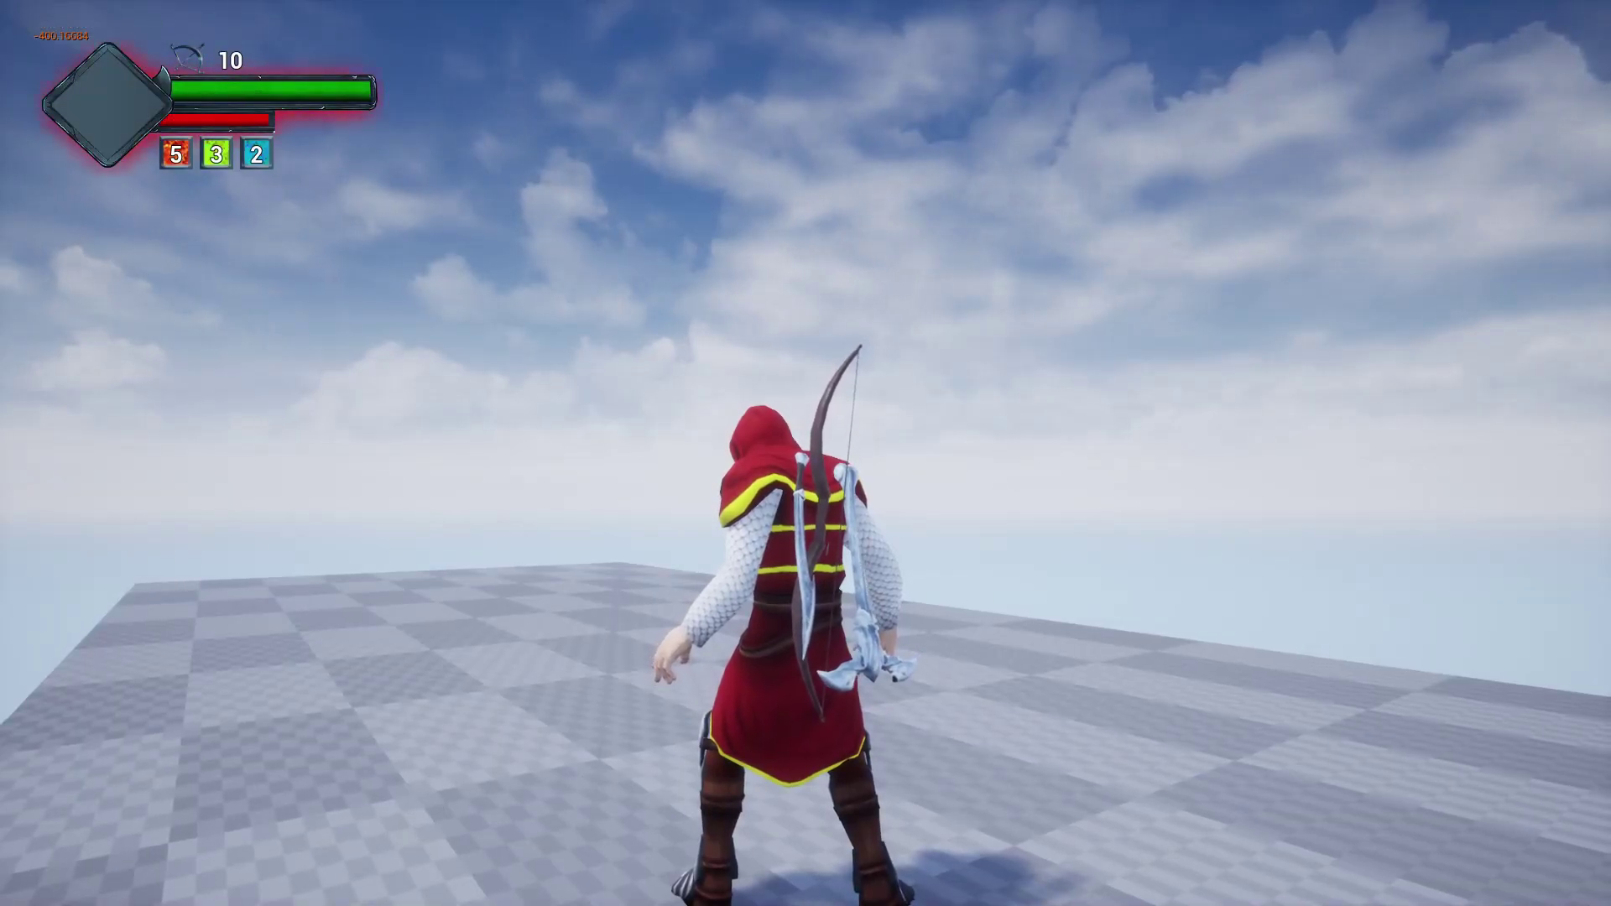
key("w")
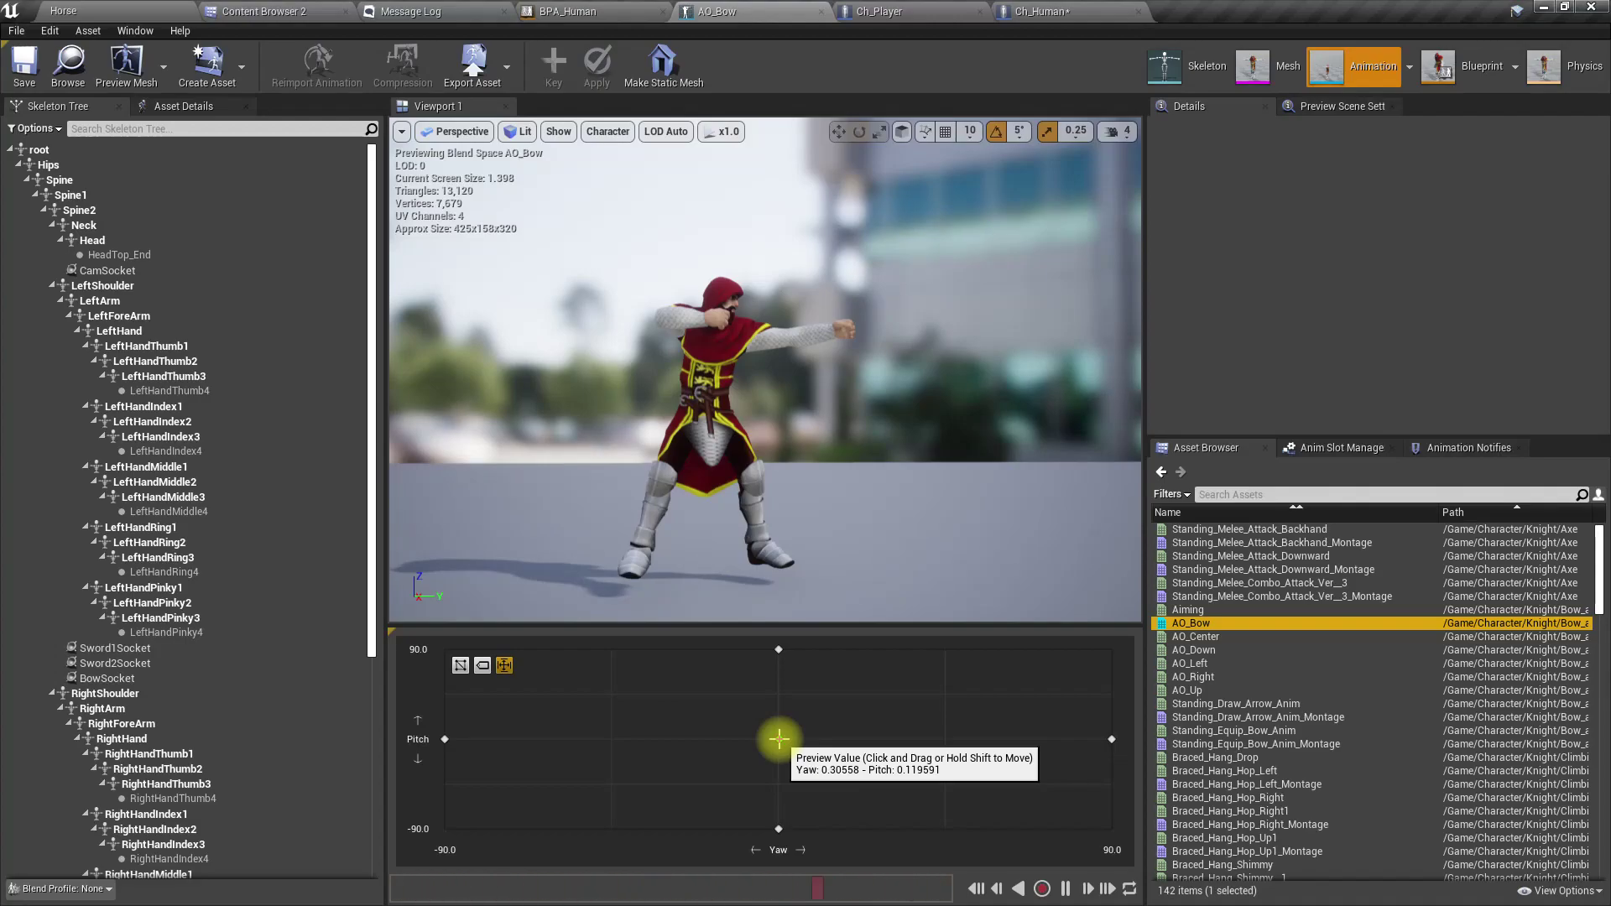
mouse_move(779, 739)
left_mouse_down()
mouse_move(777, 691)
mouse_move(1022, 750)
mouse_move(808, 659)
mouse_move(809, 734)
mouse_move(788, 738)
mouse_move(807, 735)
left_mouse_up()
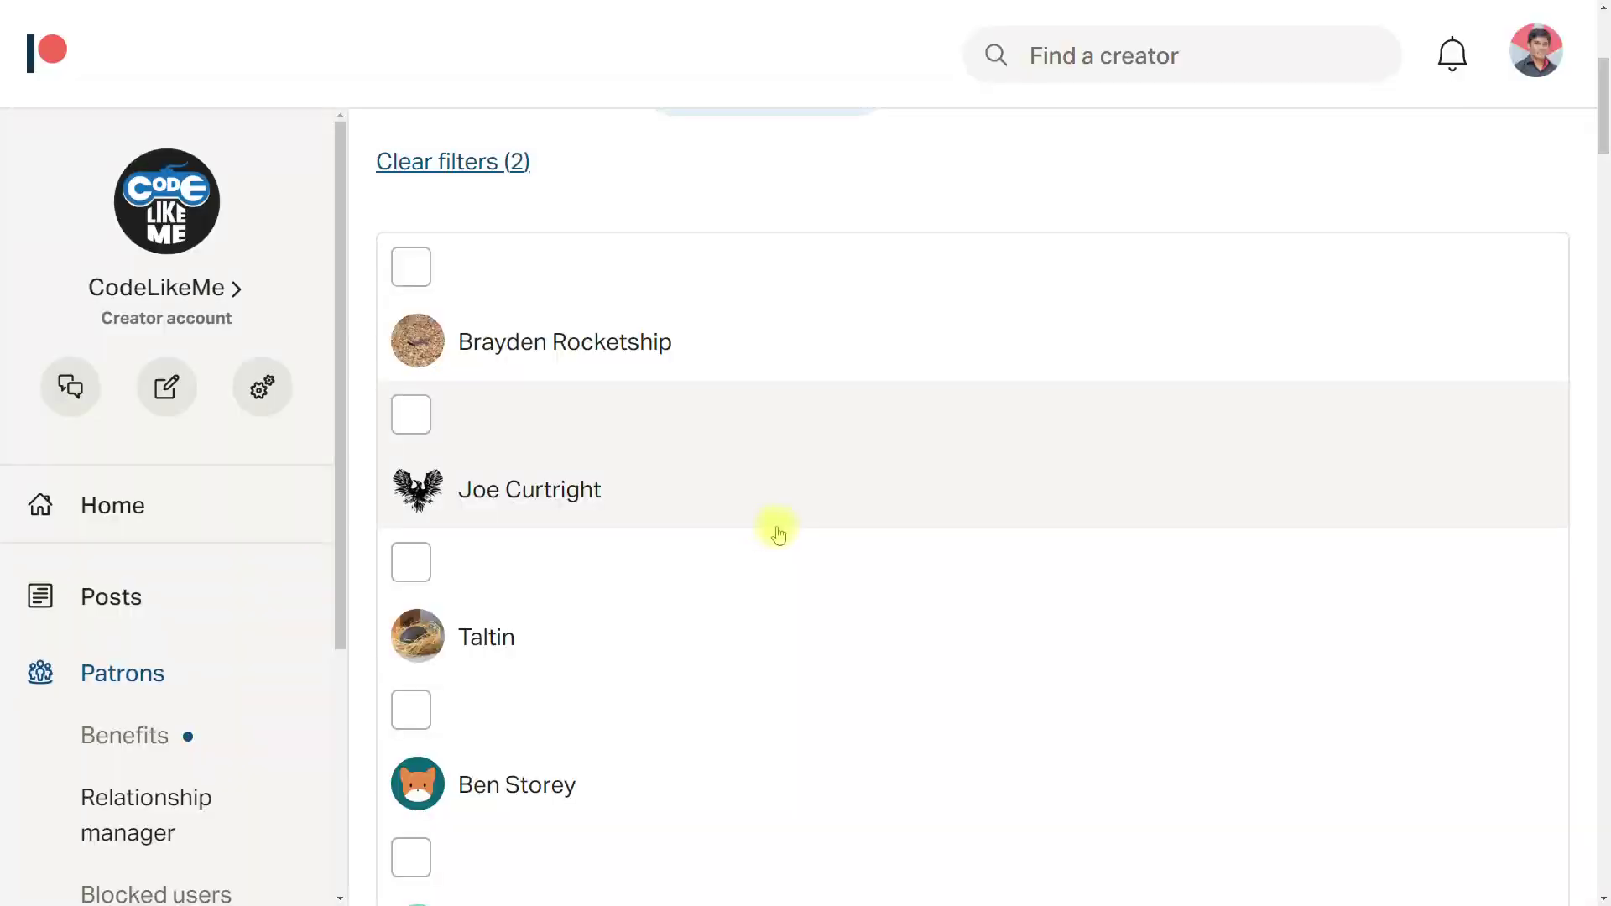
Look through the creator account's list of active patrons on Patreon.
scroll(780, 532, "down", 15)
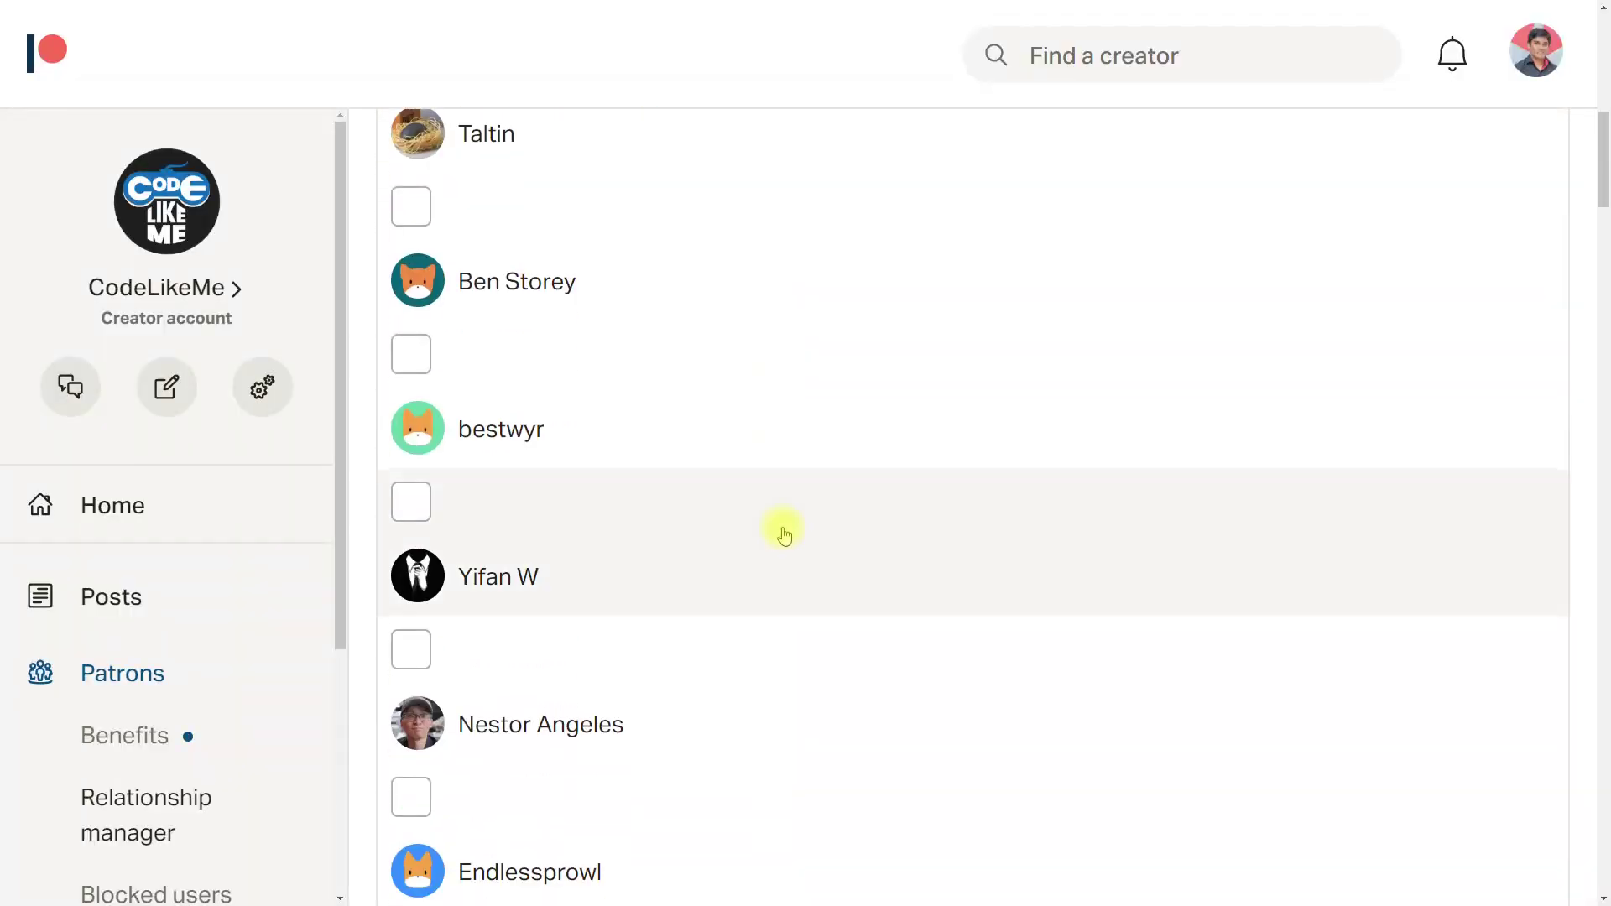
scroll(815, 539, "down", 20)
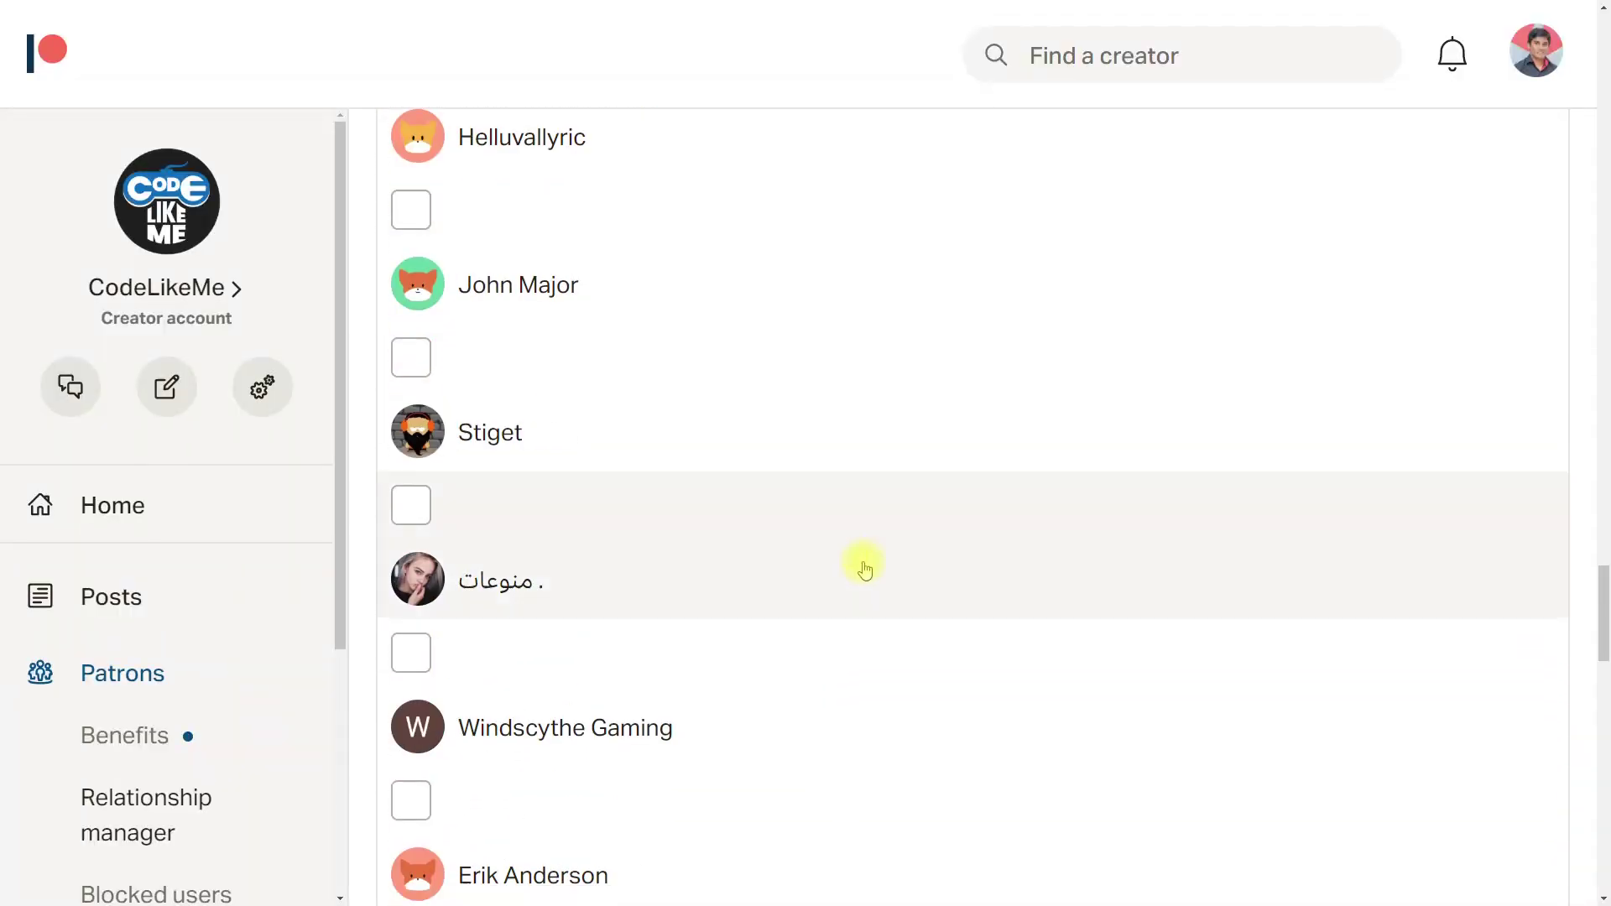
scroll(987, 461, "down", 20)
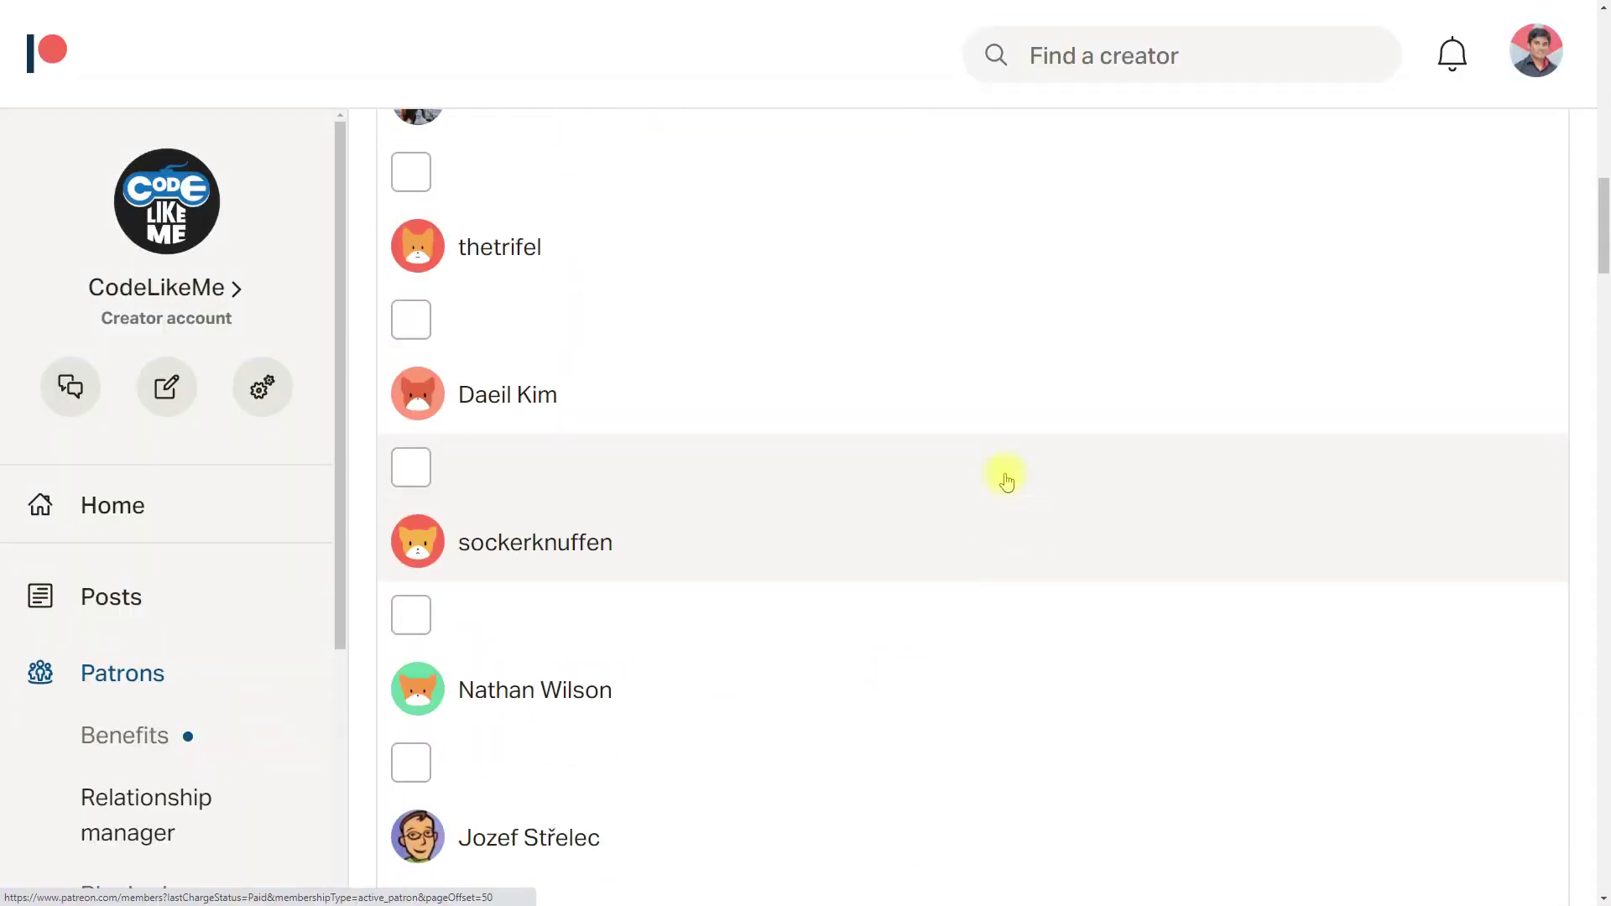
scroll(1038, 514, "down", 20)
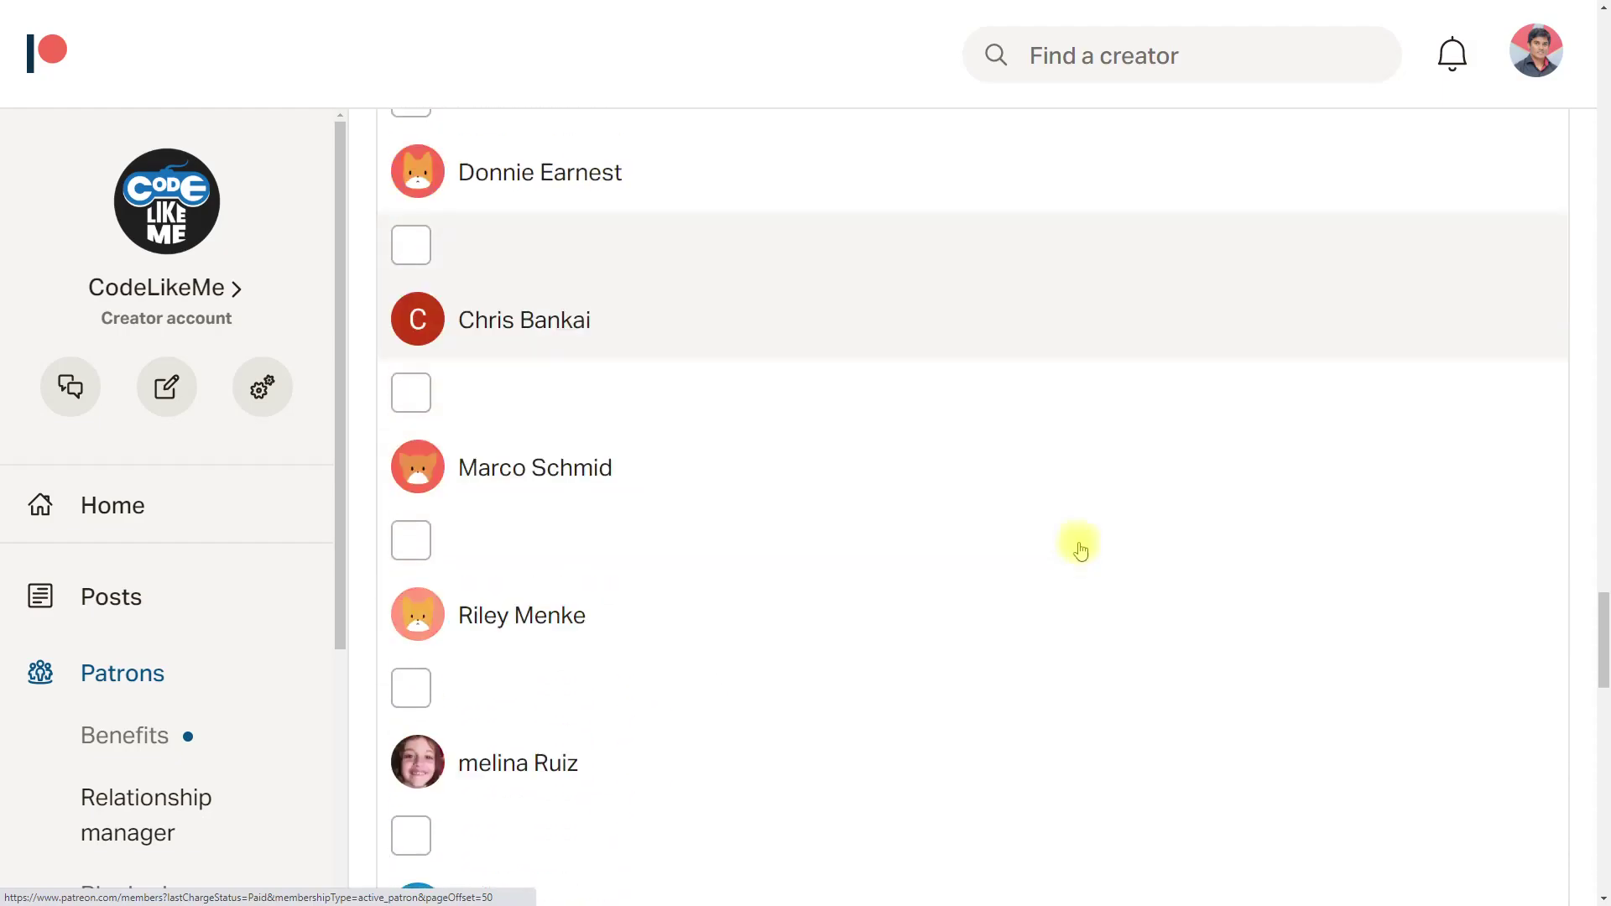
scroll(1097, 411, "down", 20)
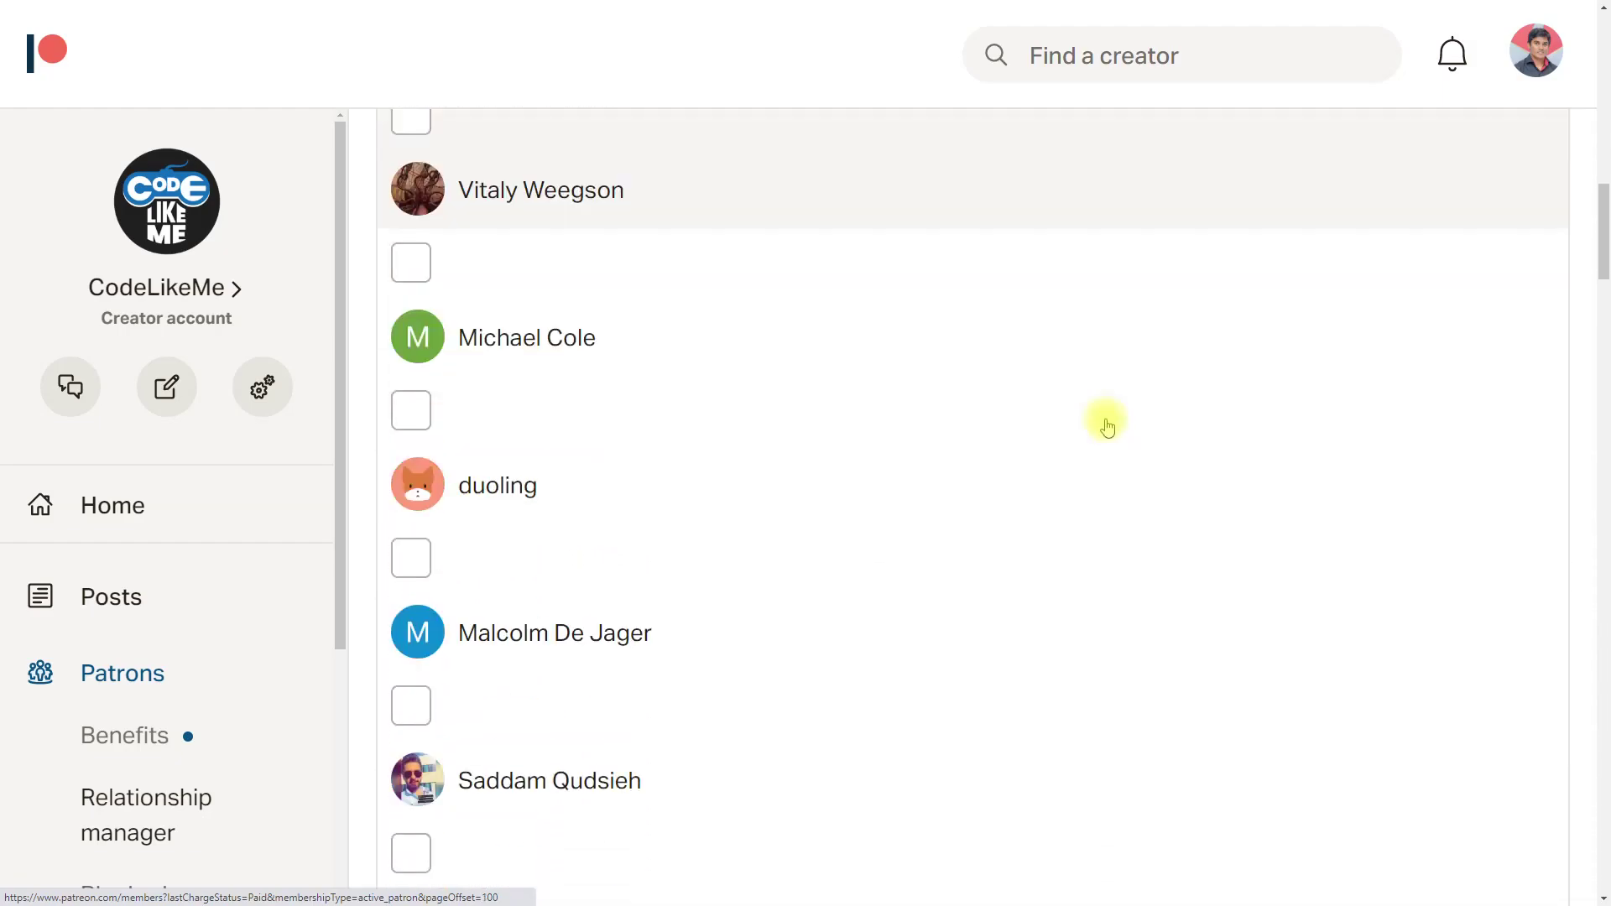
scroll(1172, 470, "down", 12)
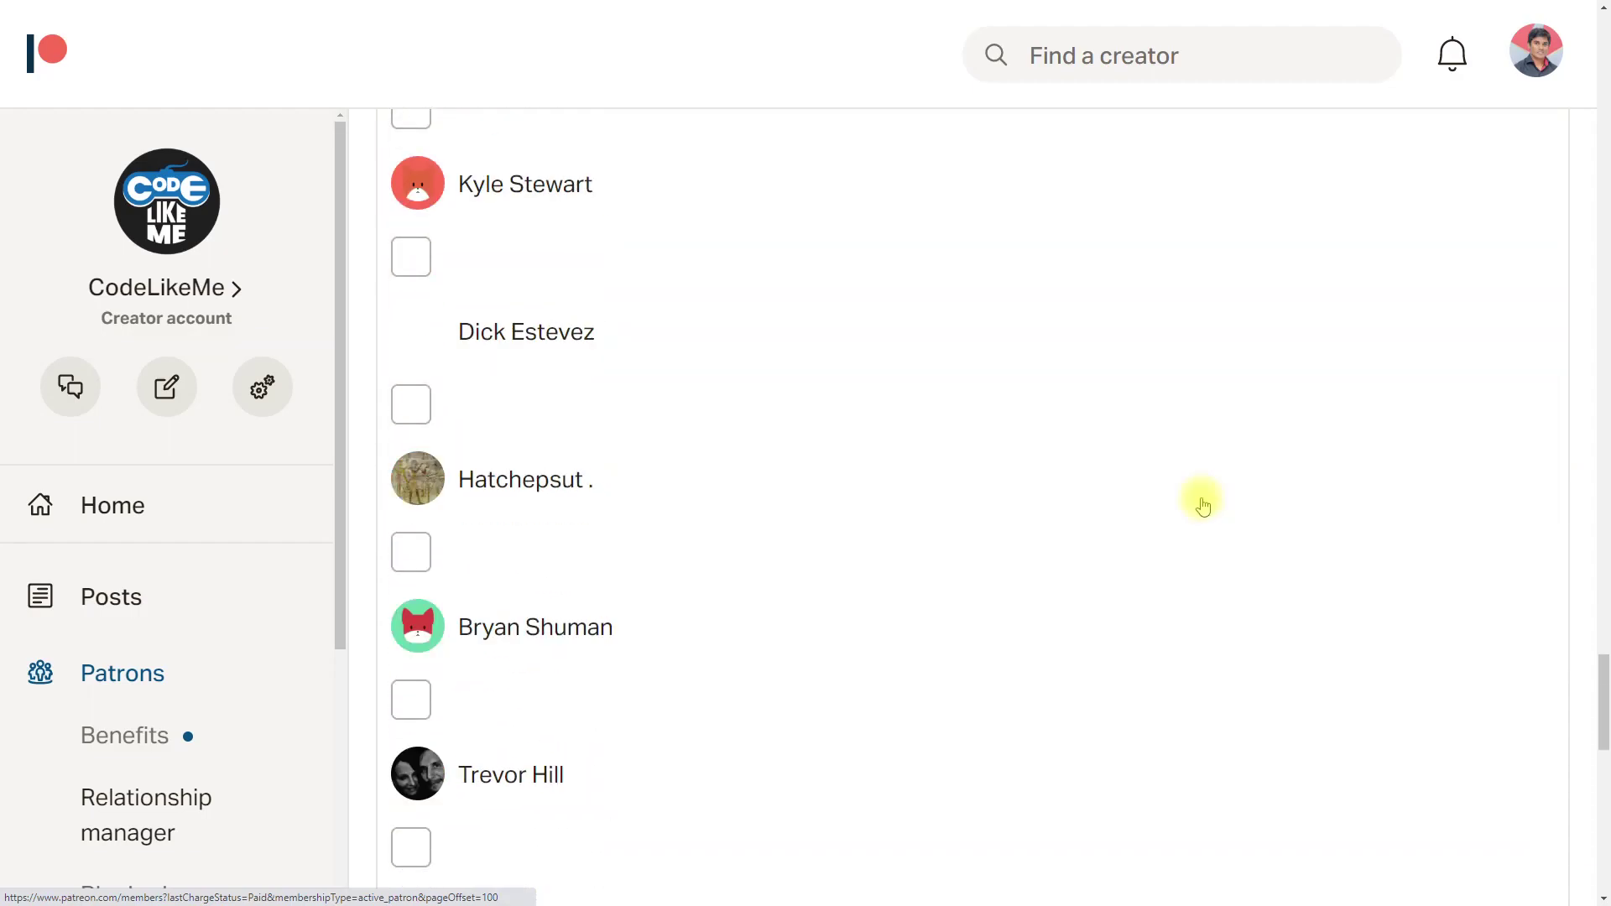
scroll(1203, 505, "down", 20)
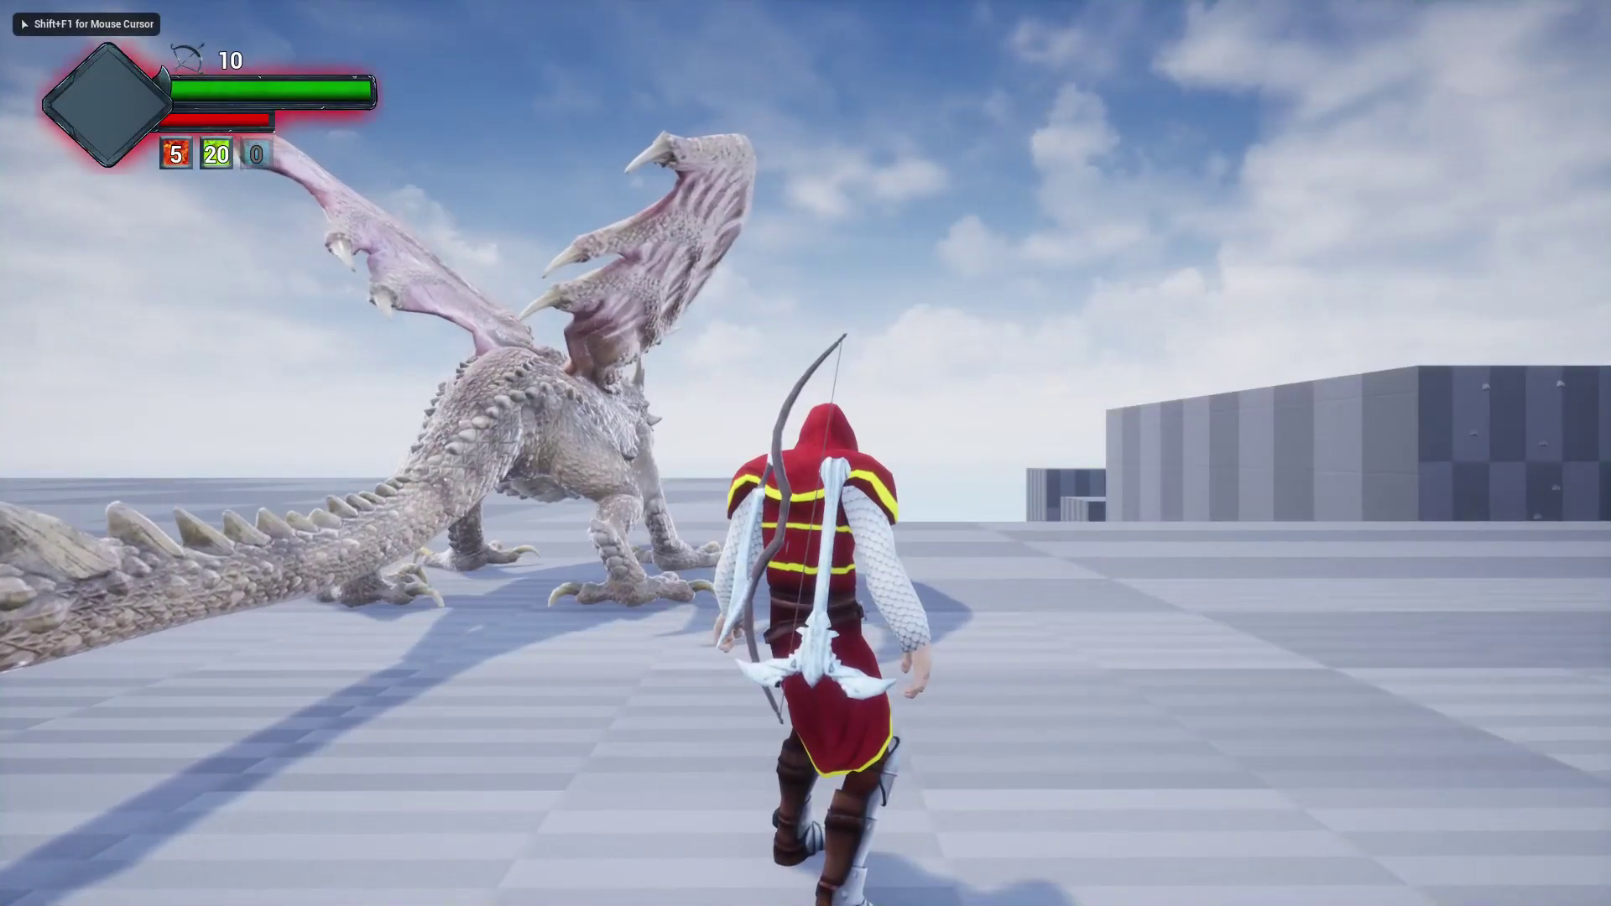
Test the bow in the running game by moving the character and aiming it upward, and end the play session.
key("w")
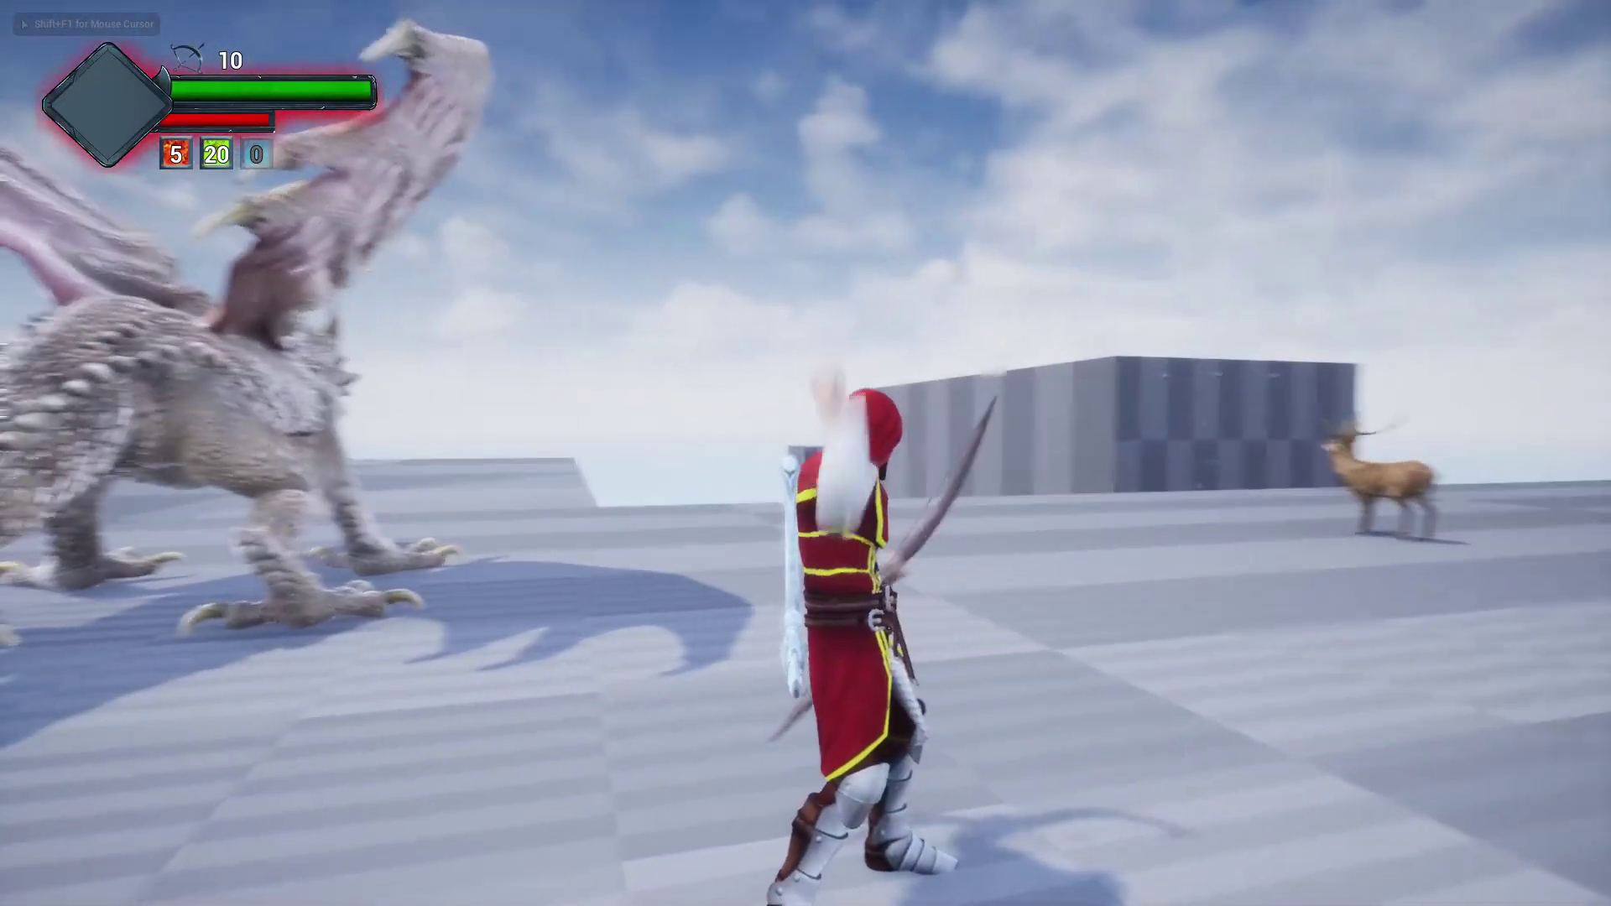
right_click(806, 453)
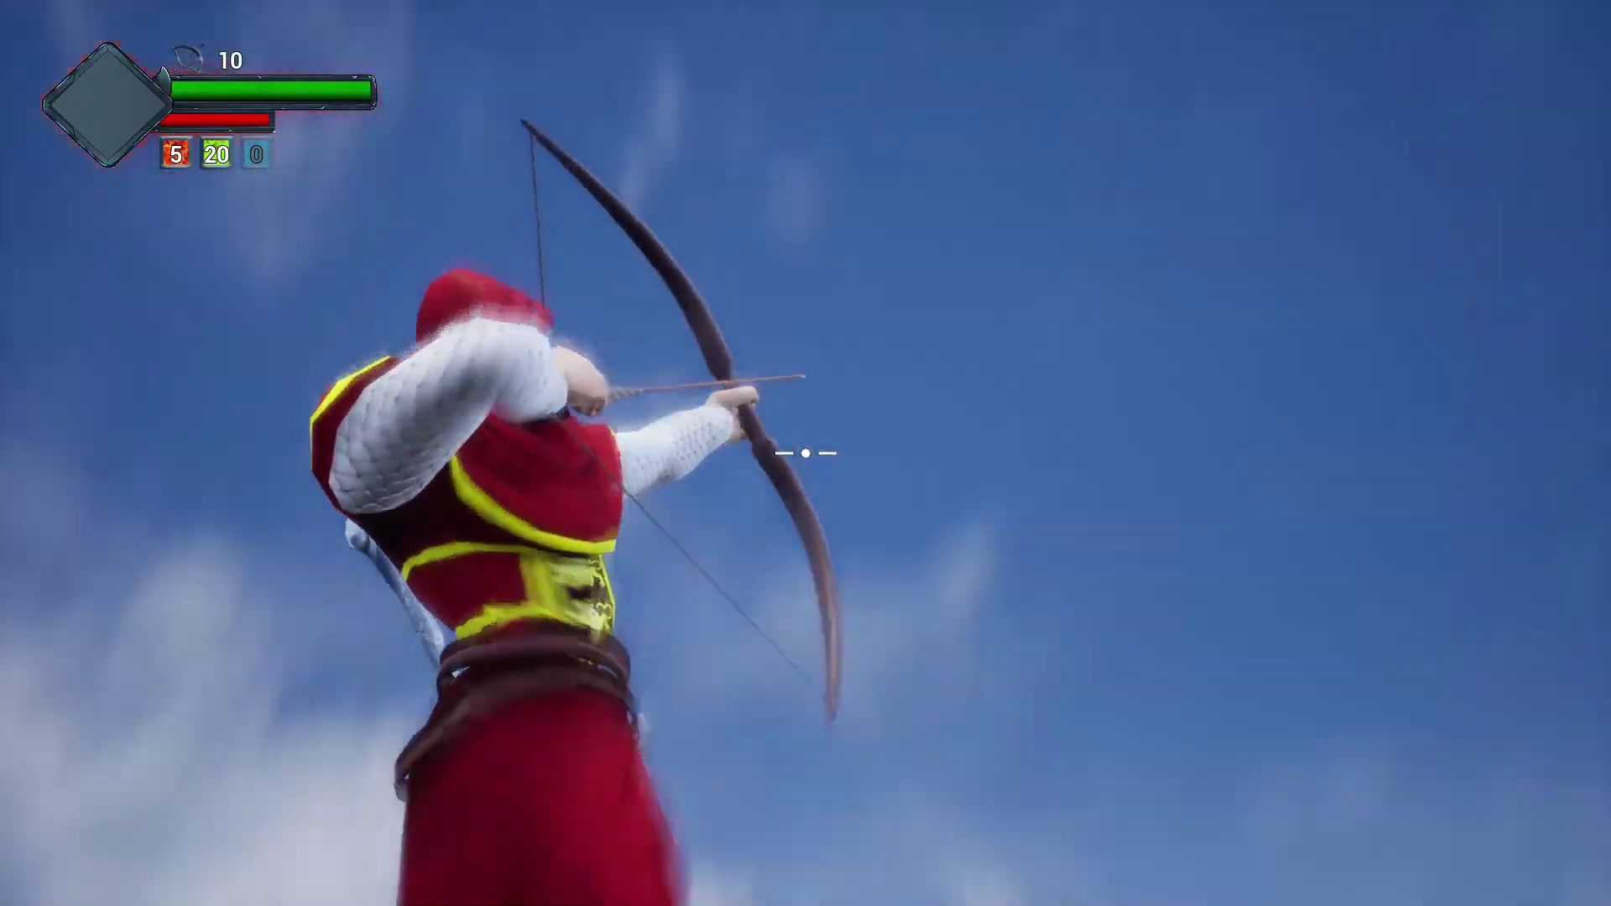
key("Escape")
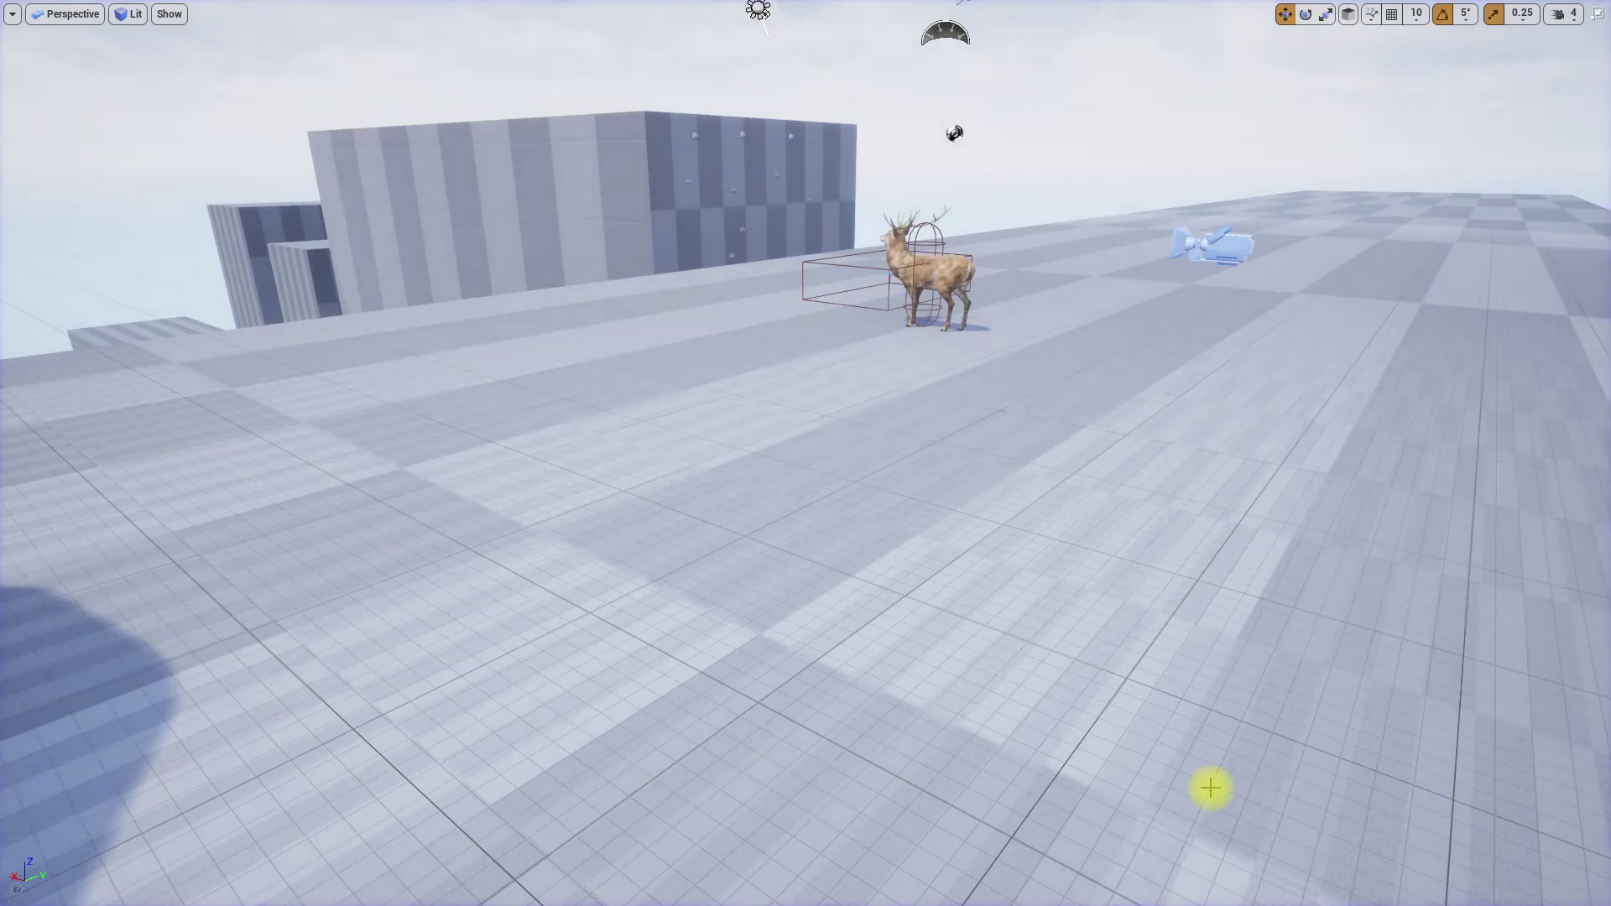
Leave the full-screen viewport, locate the default pawn class Ch_Player in the content, and open the BPA_Human animation blueprint.
key("F11")
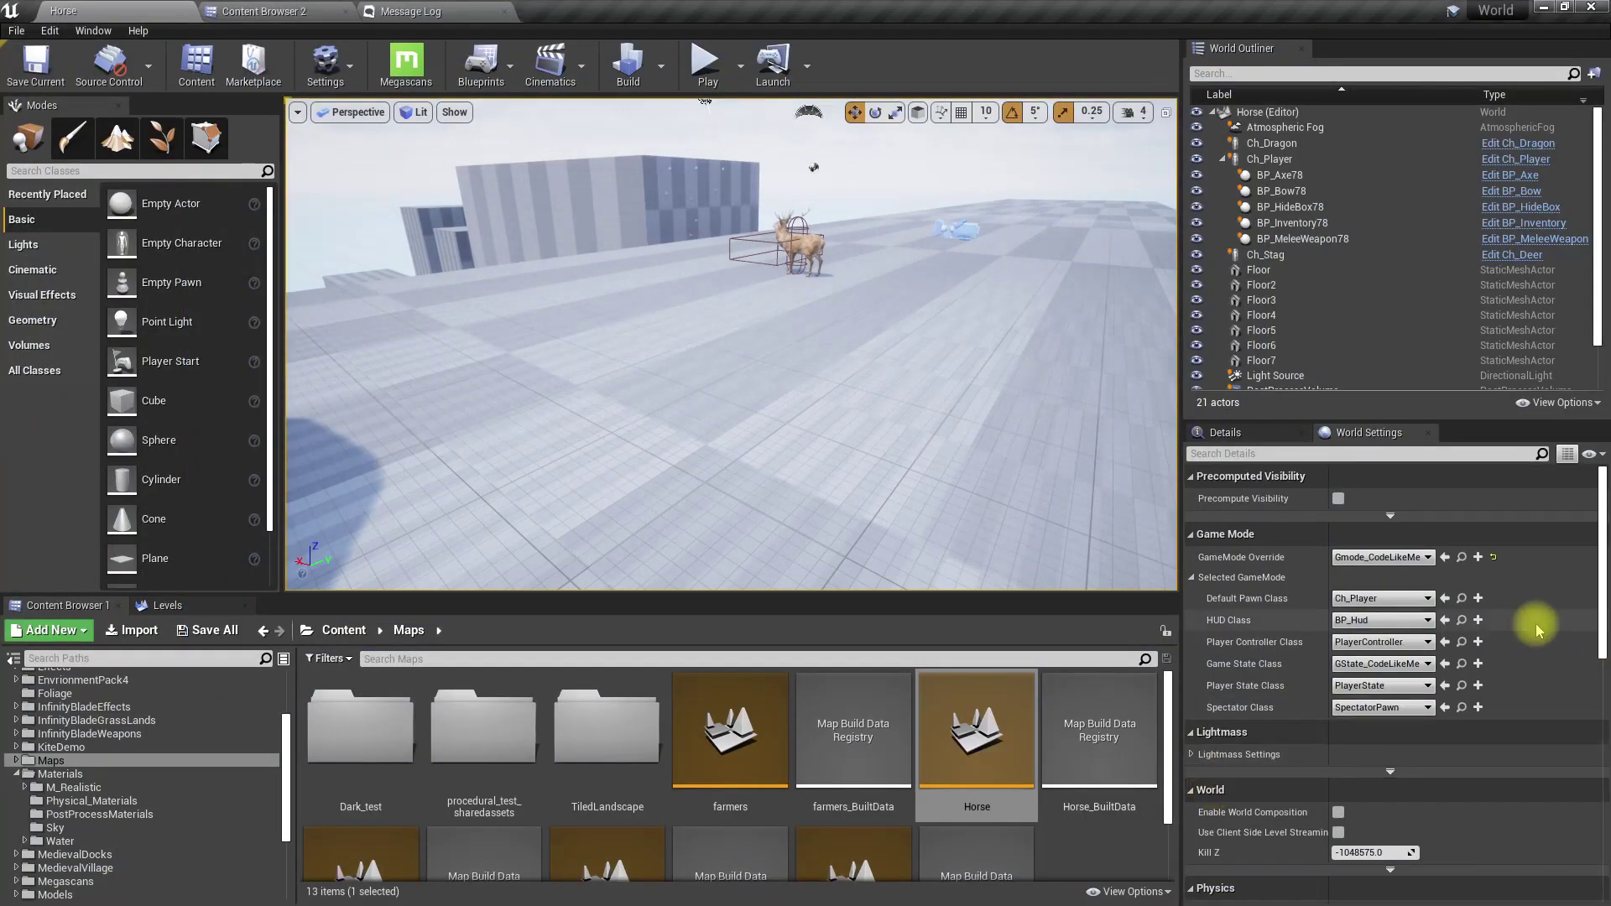
left_click(1462, 599)
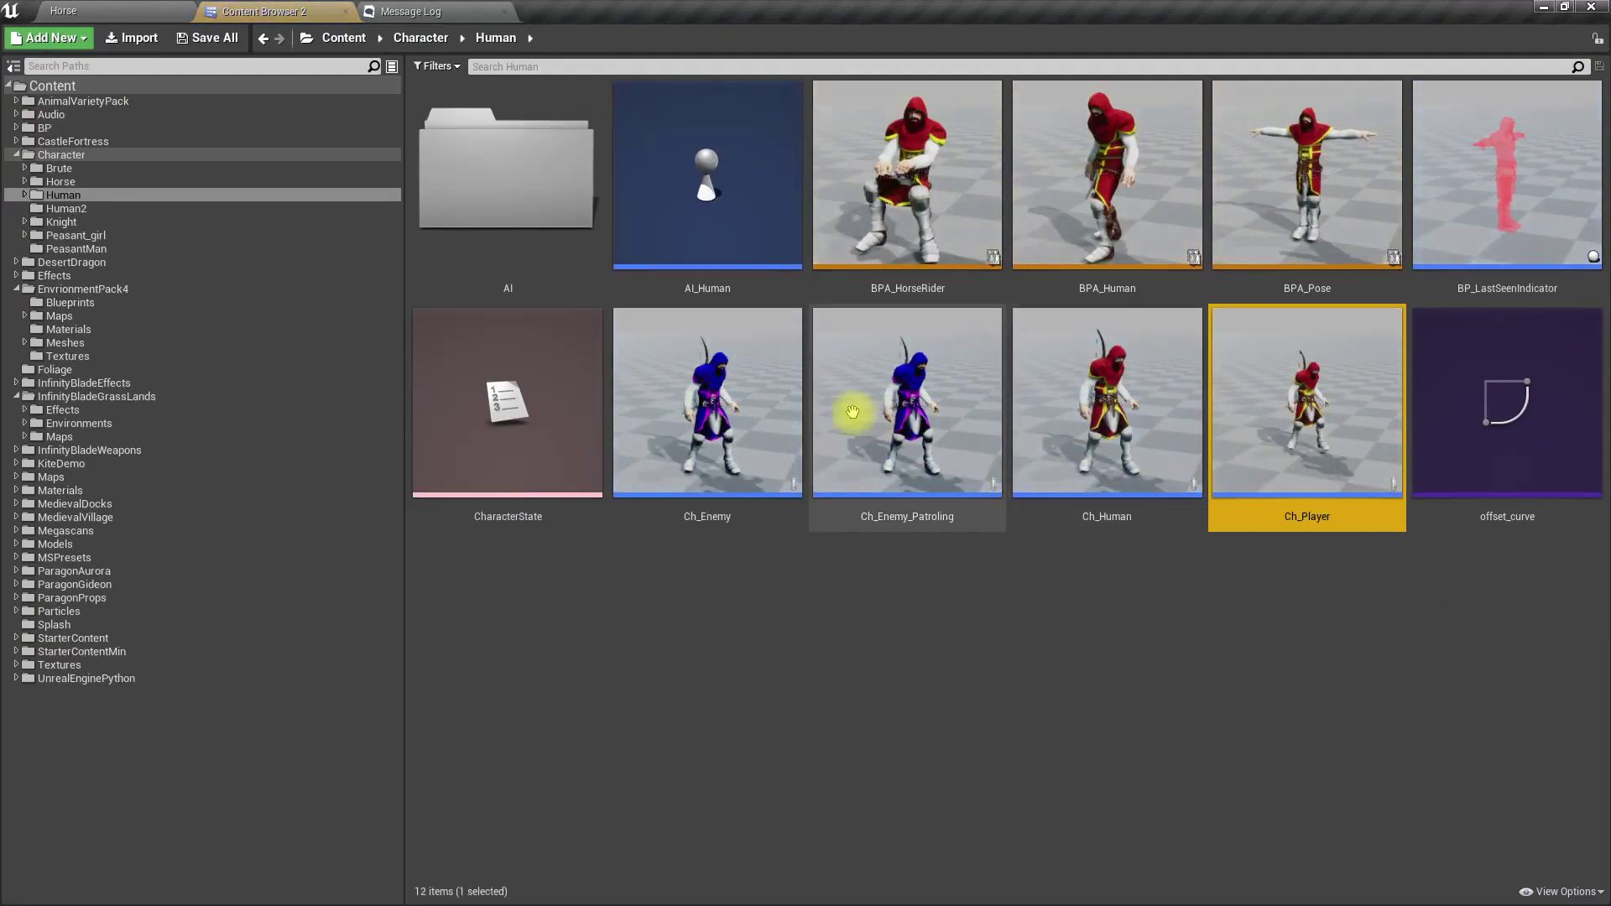
left_click(1016, 639)
double_click(1109, 196)
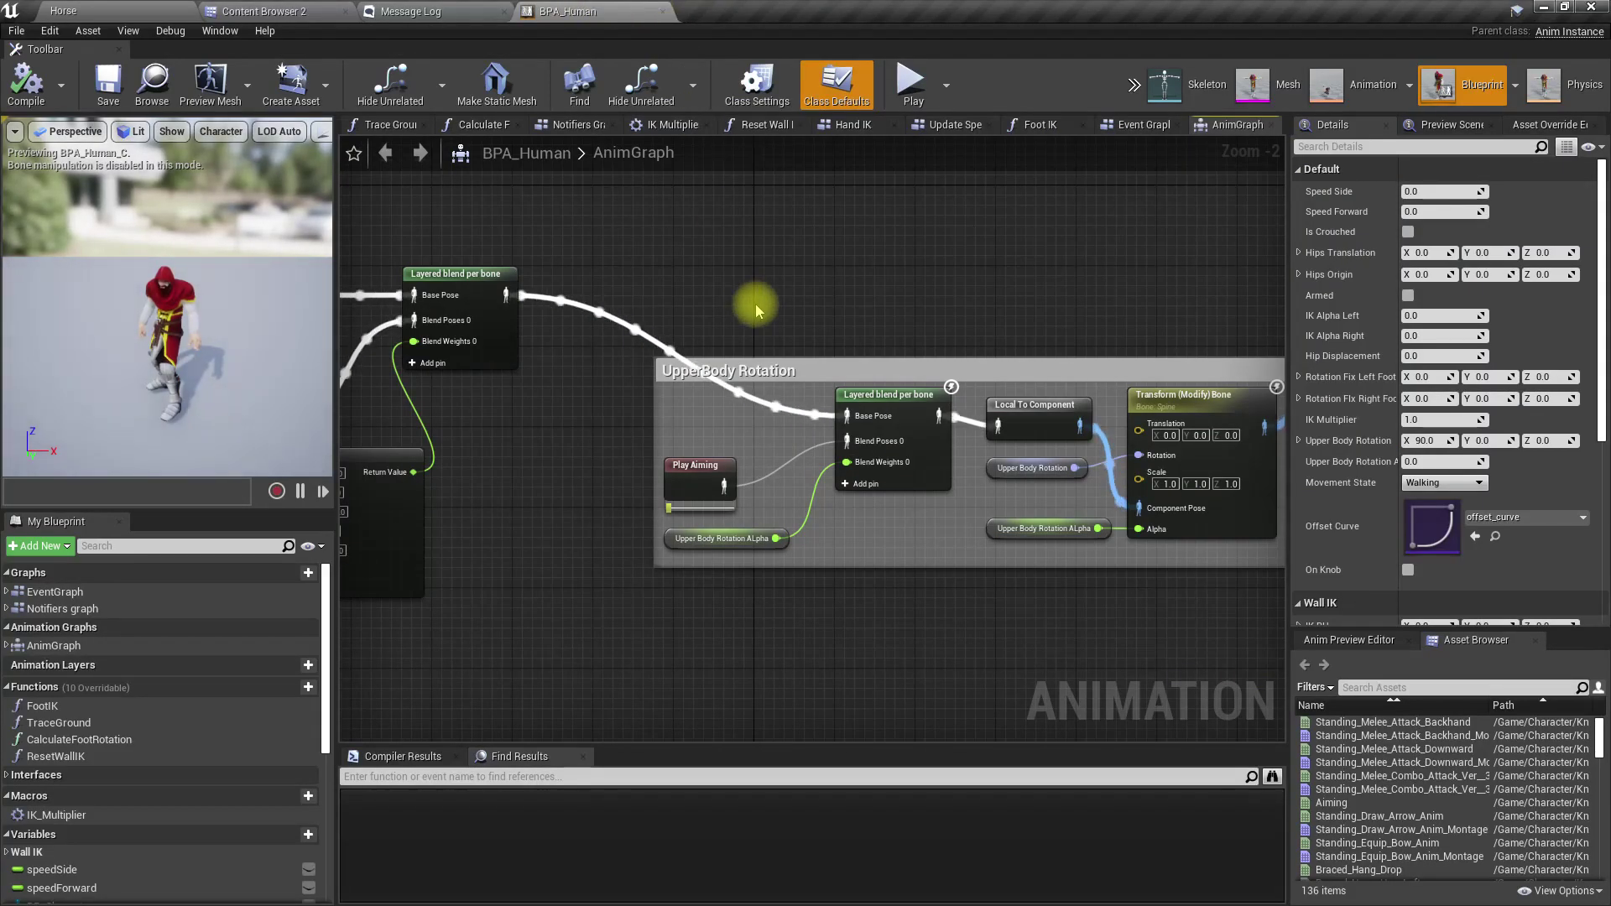
Examine the UpperBody Rotation section of the AnimGraph and the settings of its Transform (Modify) Bone node.
scroll(730, 461, "up", 2)
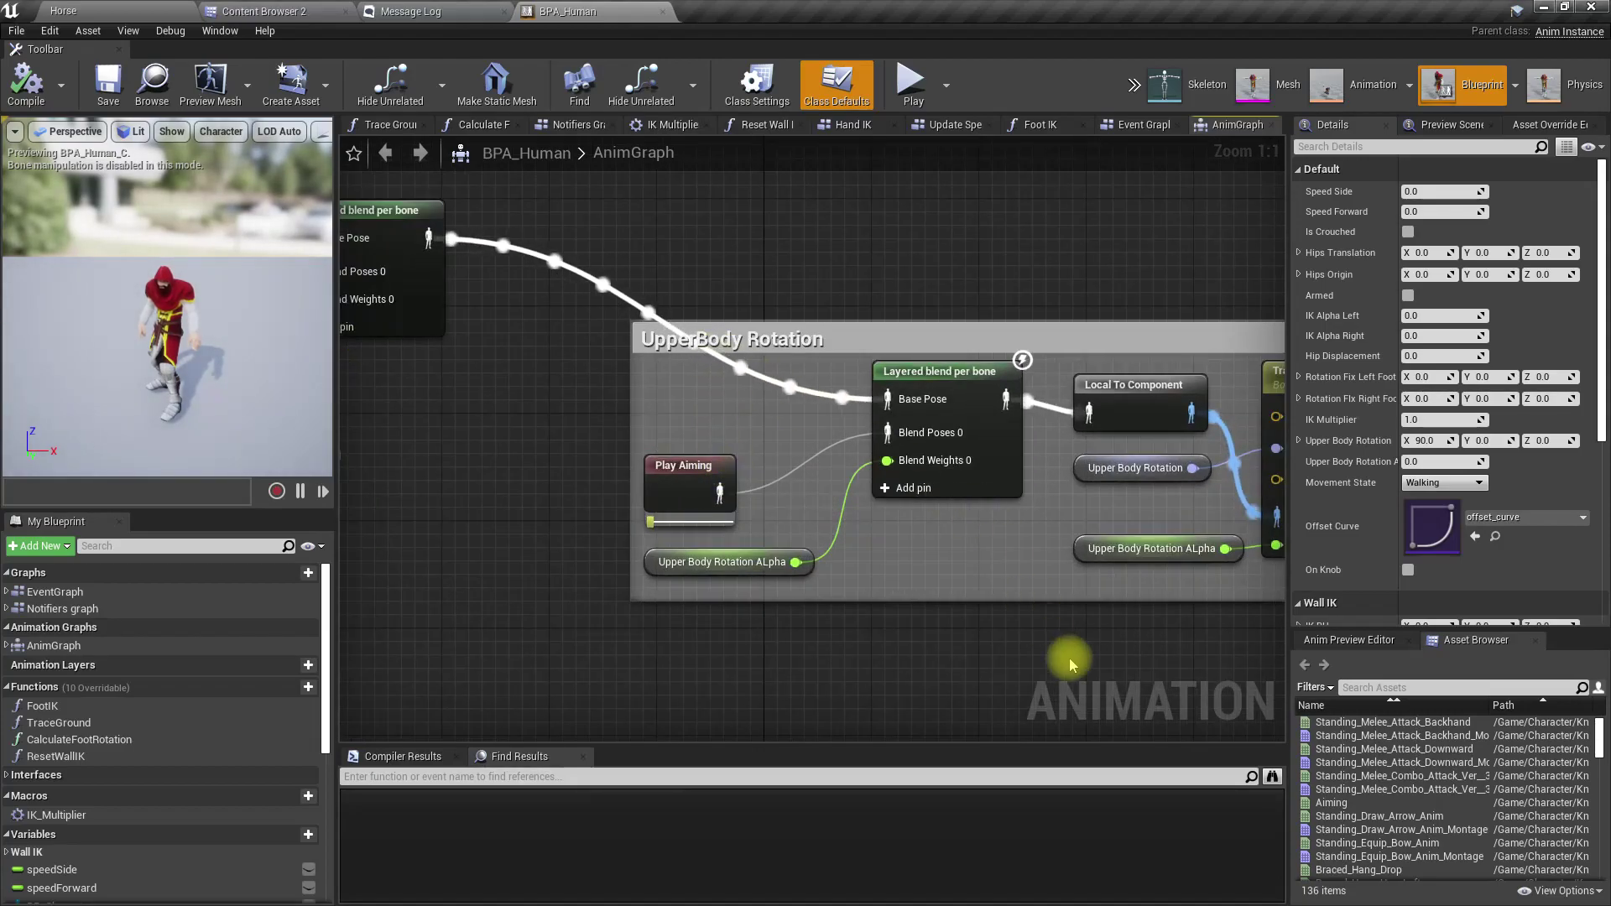
right_click_drag(1069, 658, 856, 640)
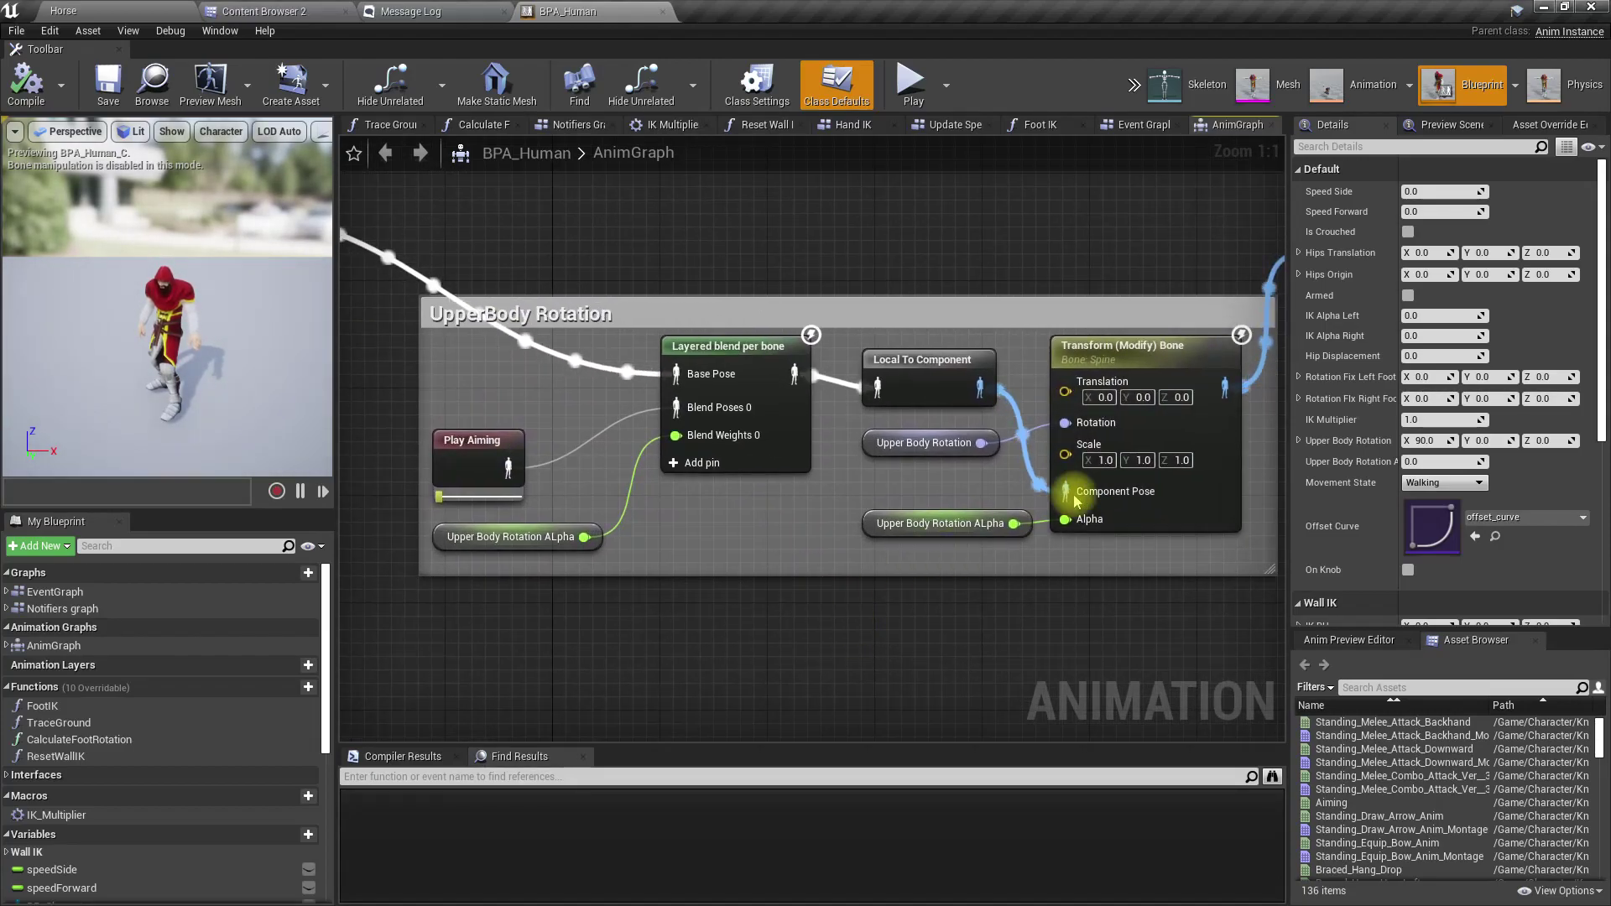
right_click_drag(1055, 626, 836, 440)
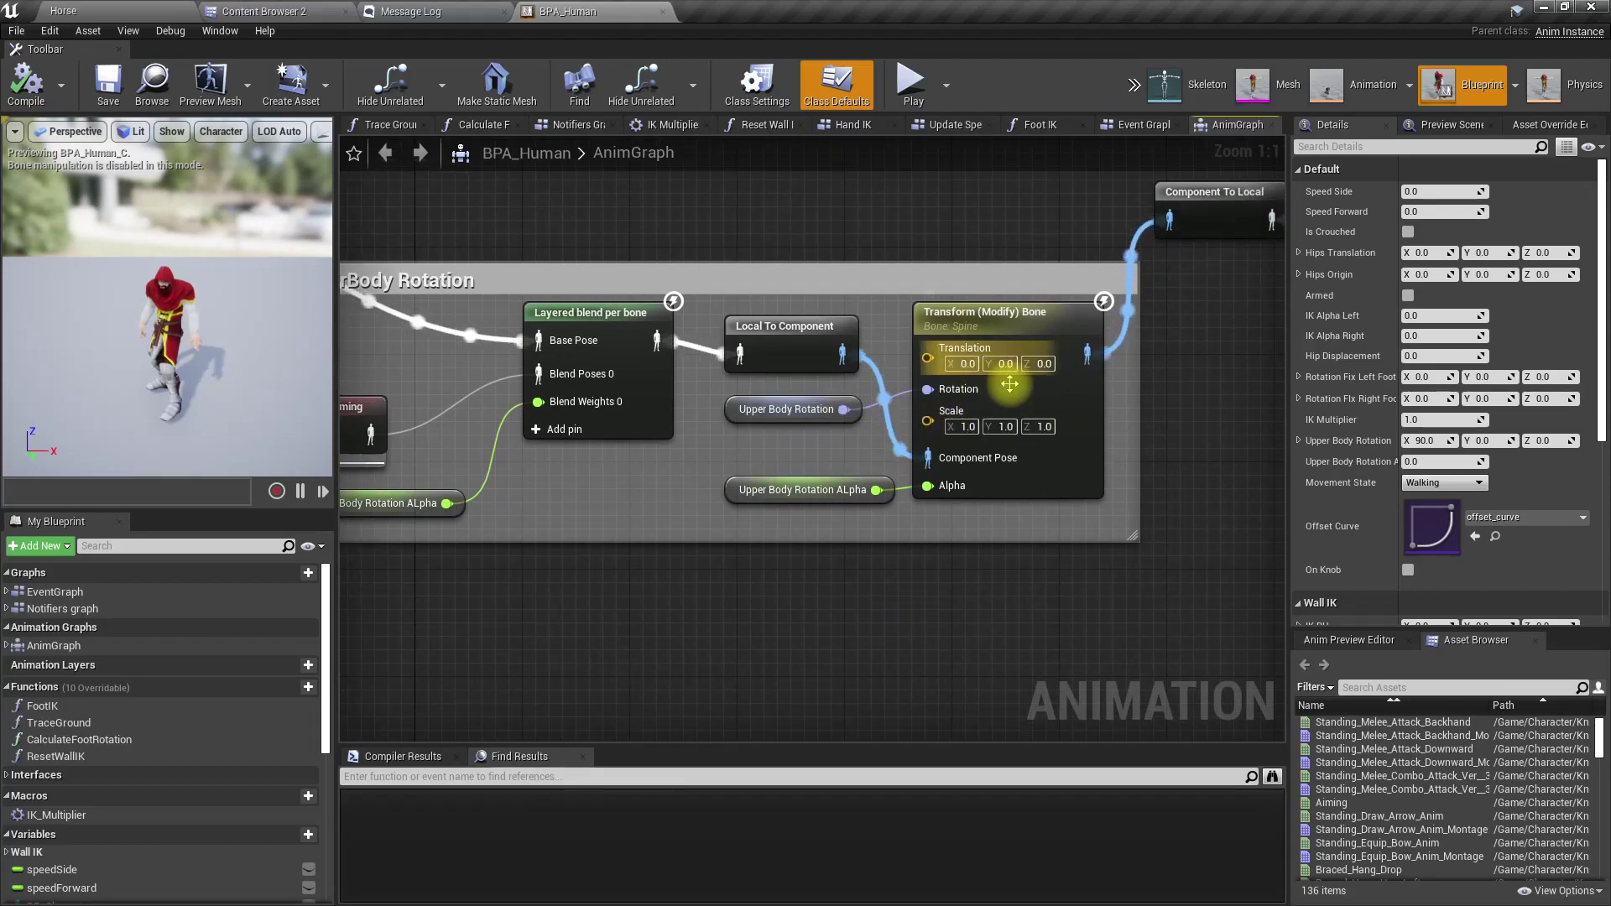
left_click(999, 318)
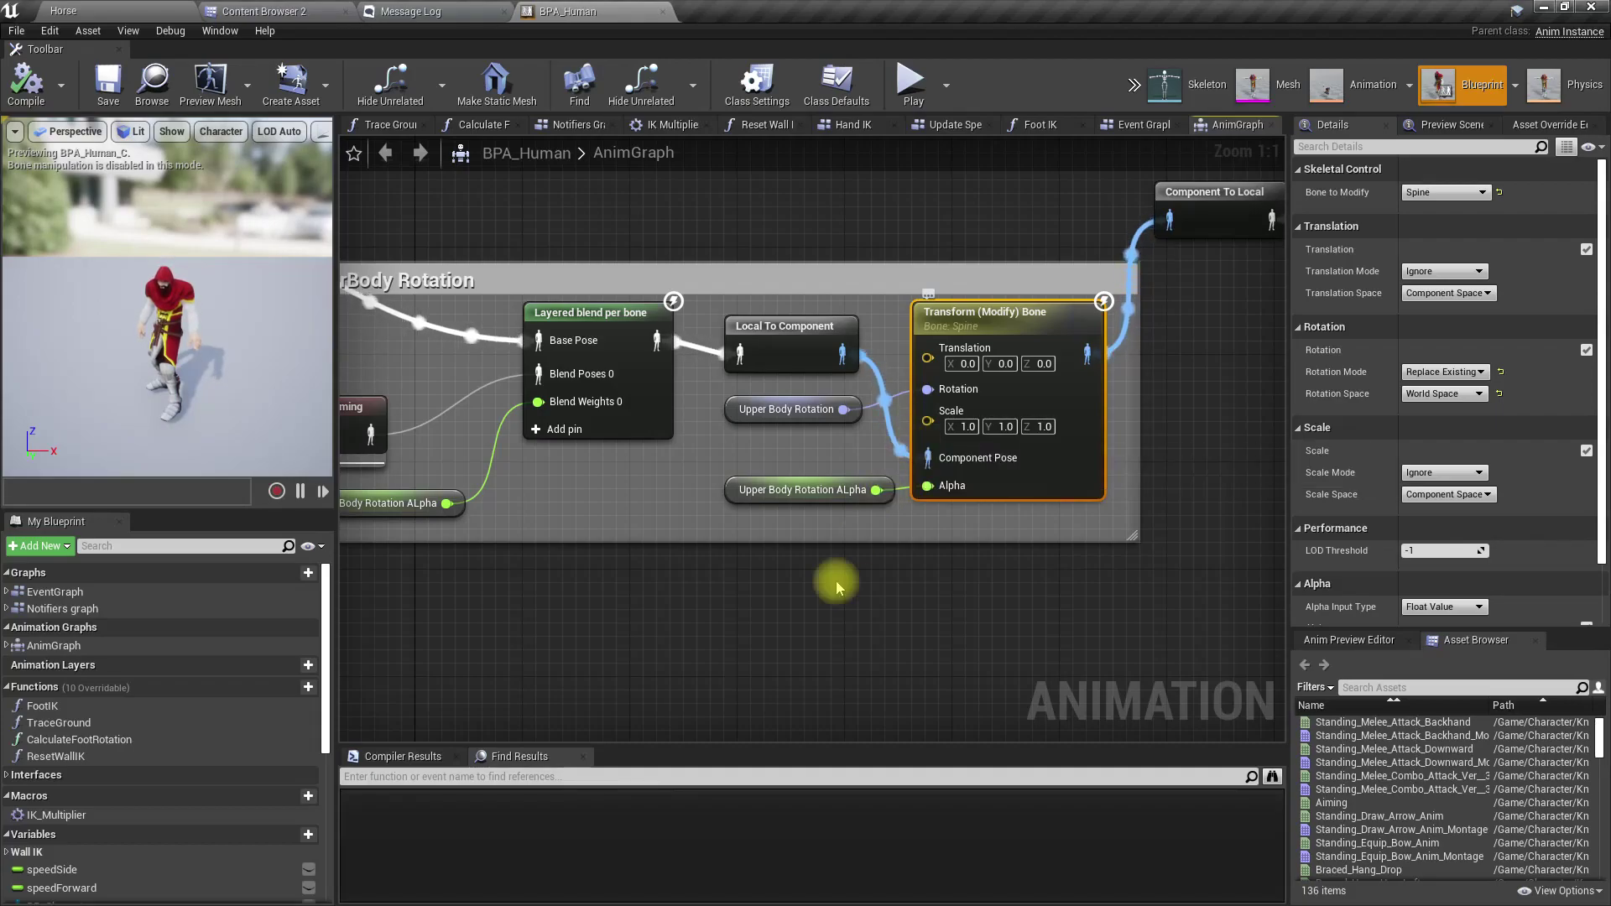
scroll(834, 576, "down", 4)
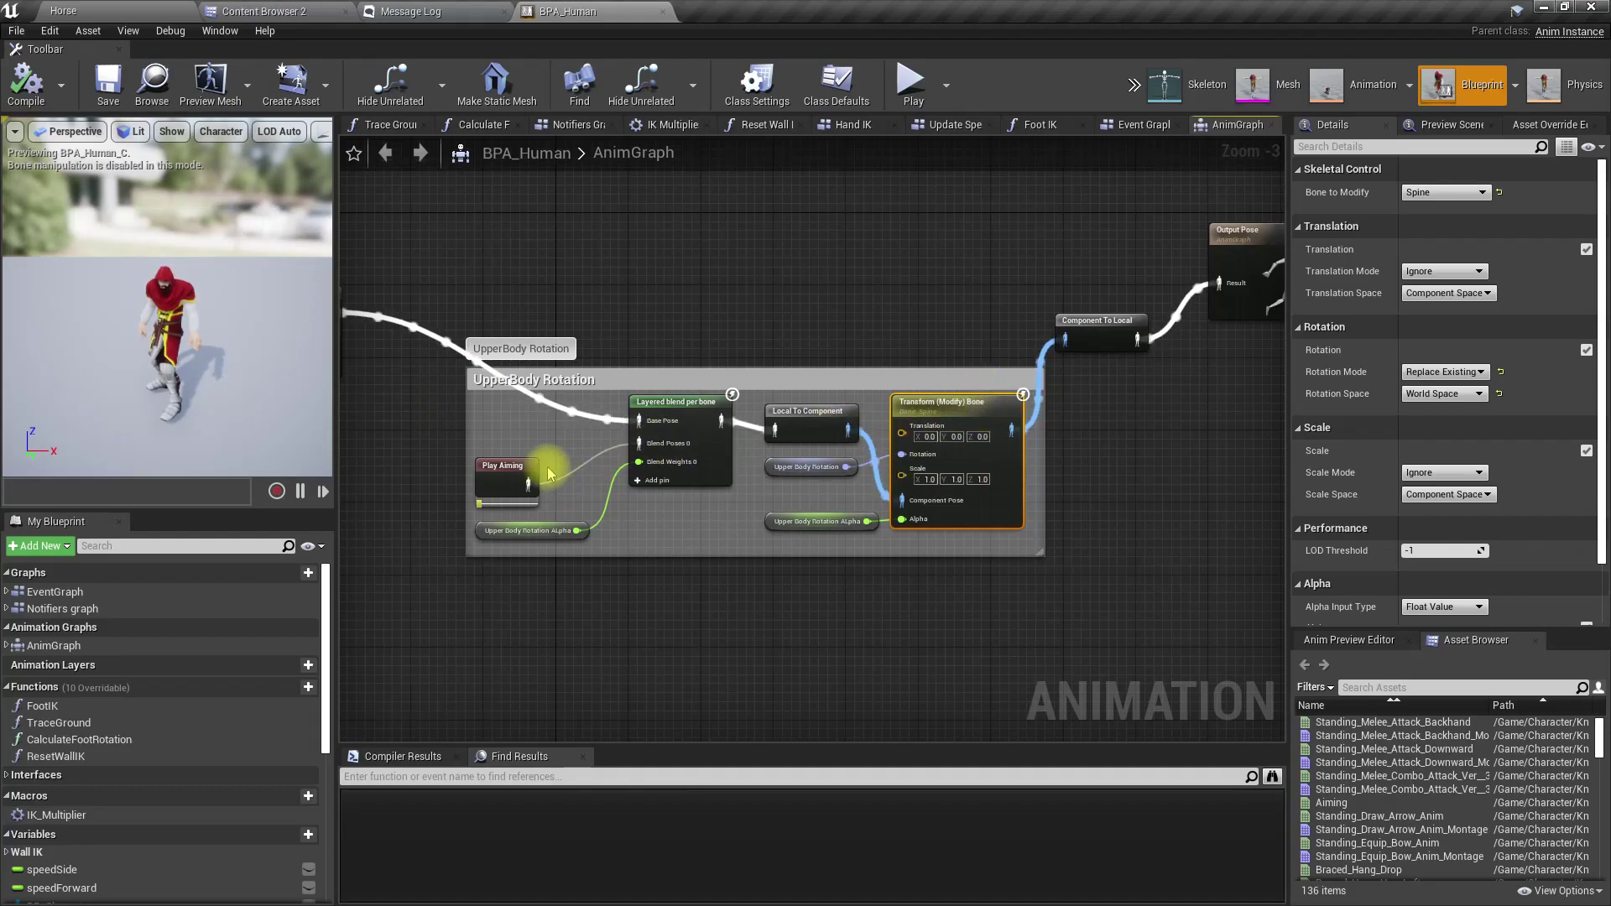
Open the Aiming animation from its Play Aiming node and view the pose from the side.
left_click(491, 479)
double_click(491, 479)
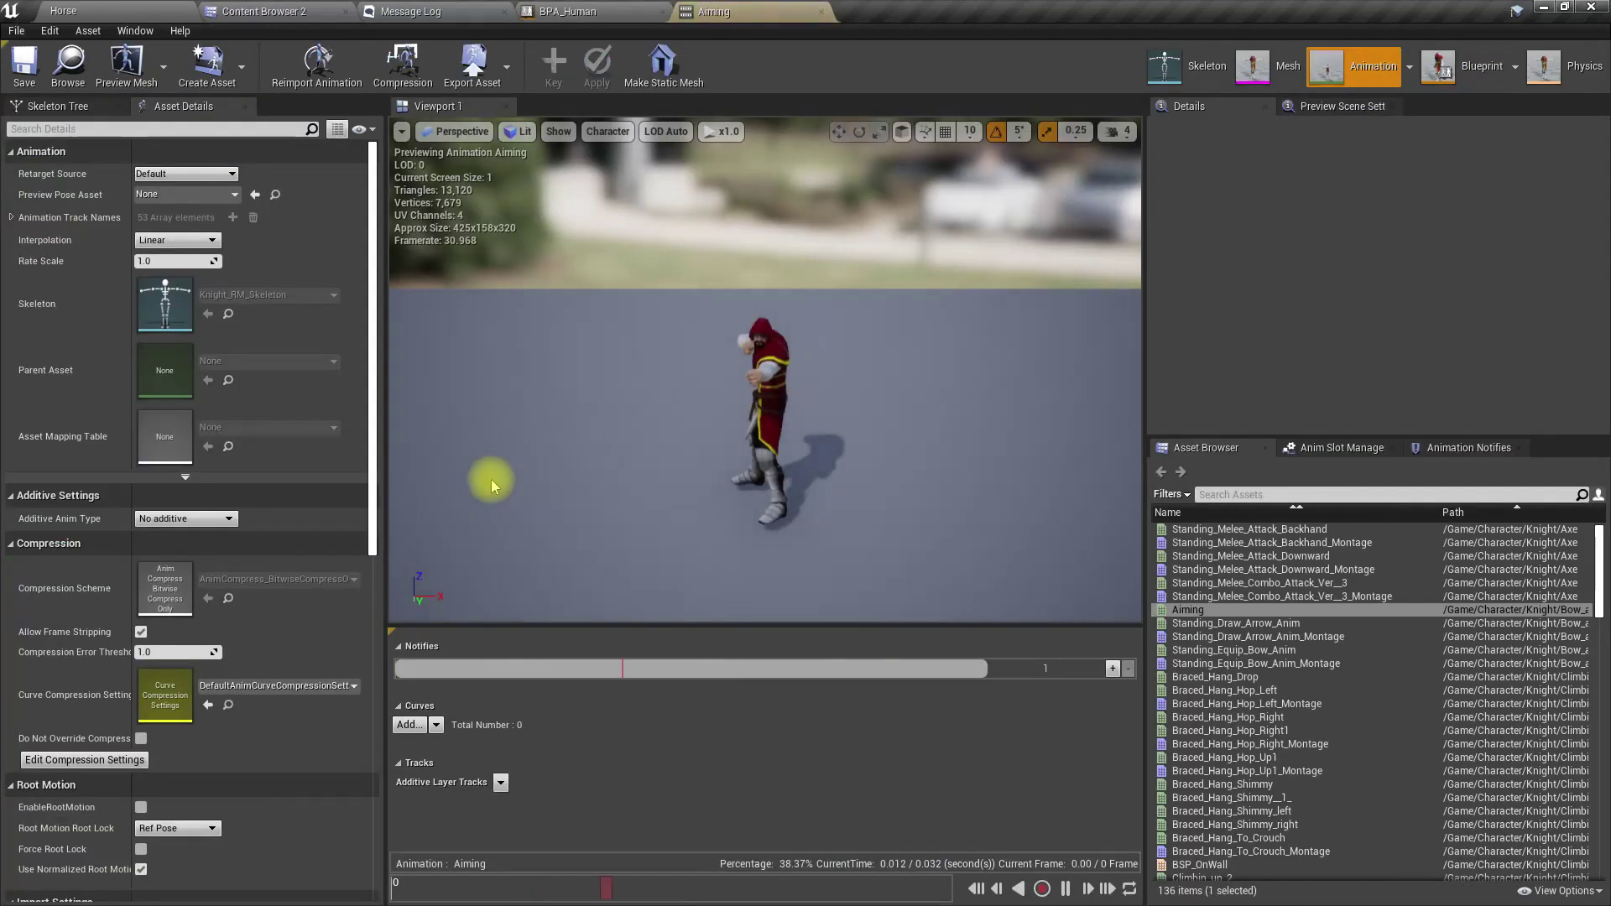
right_click_drag(702, 460, 940, 415)
mouse_move(744, 446)
right_mouse_down()
mouse_move(755, 457)
mouse_move(745, 446)
right_mouse_up()
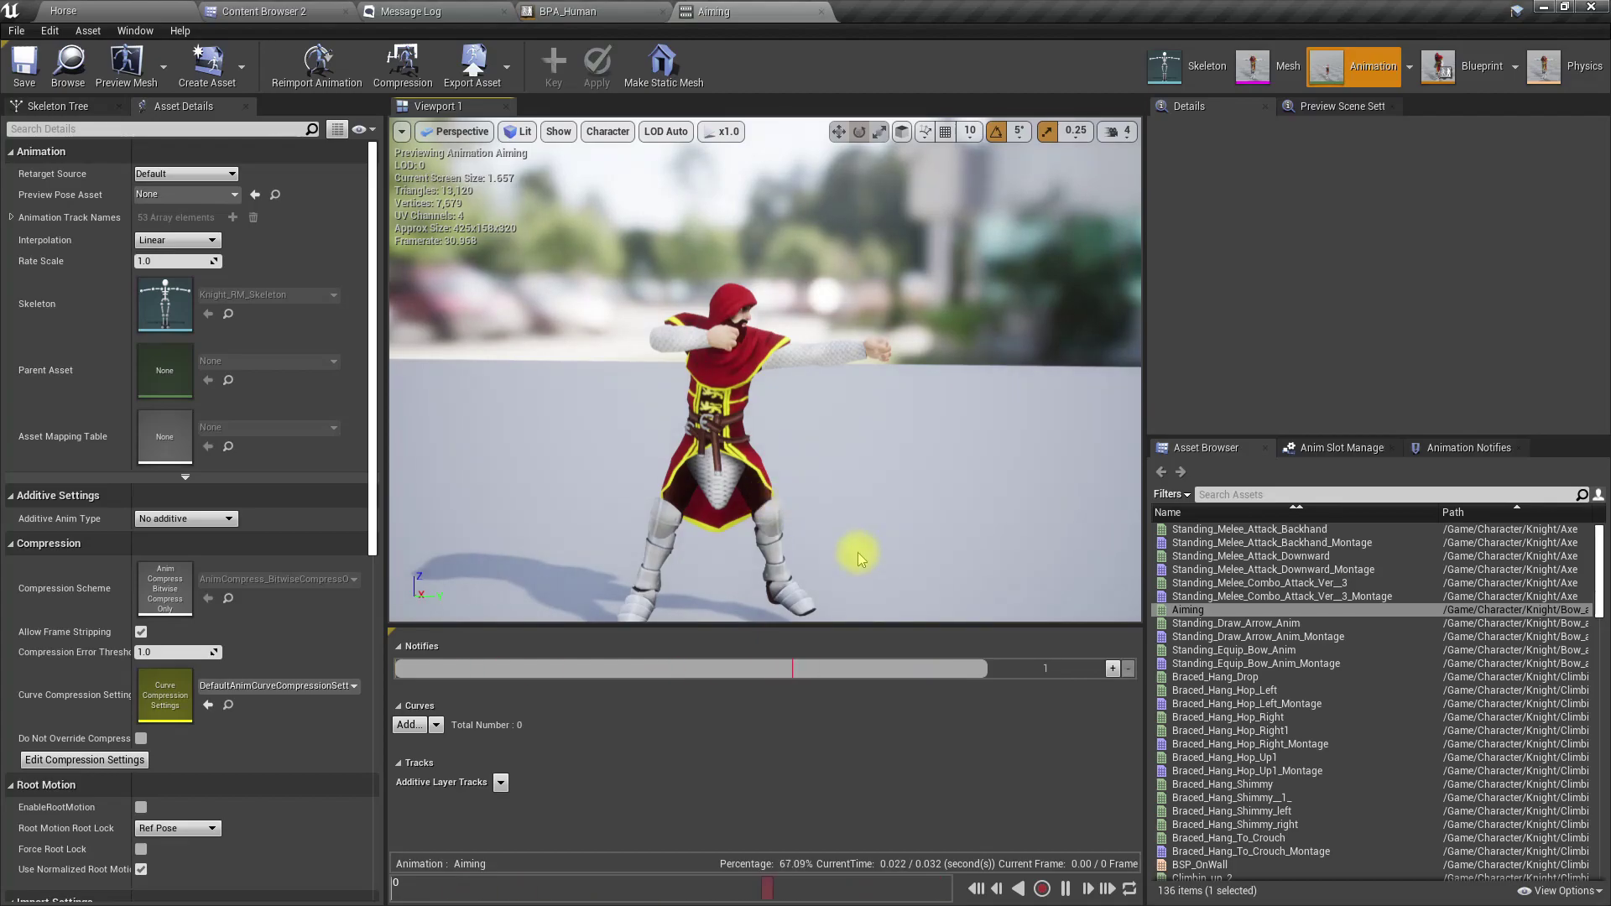
Browse to the Aiming animation asset in the Bow_and_Arrow content folder.
right_click(1194, 611)
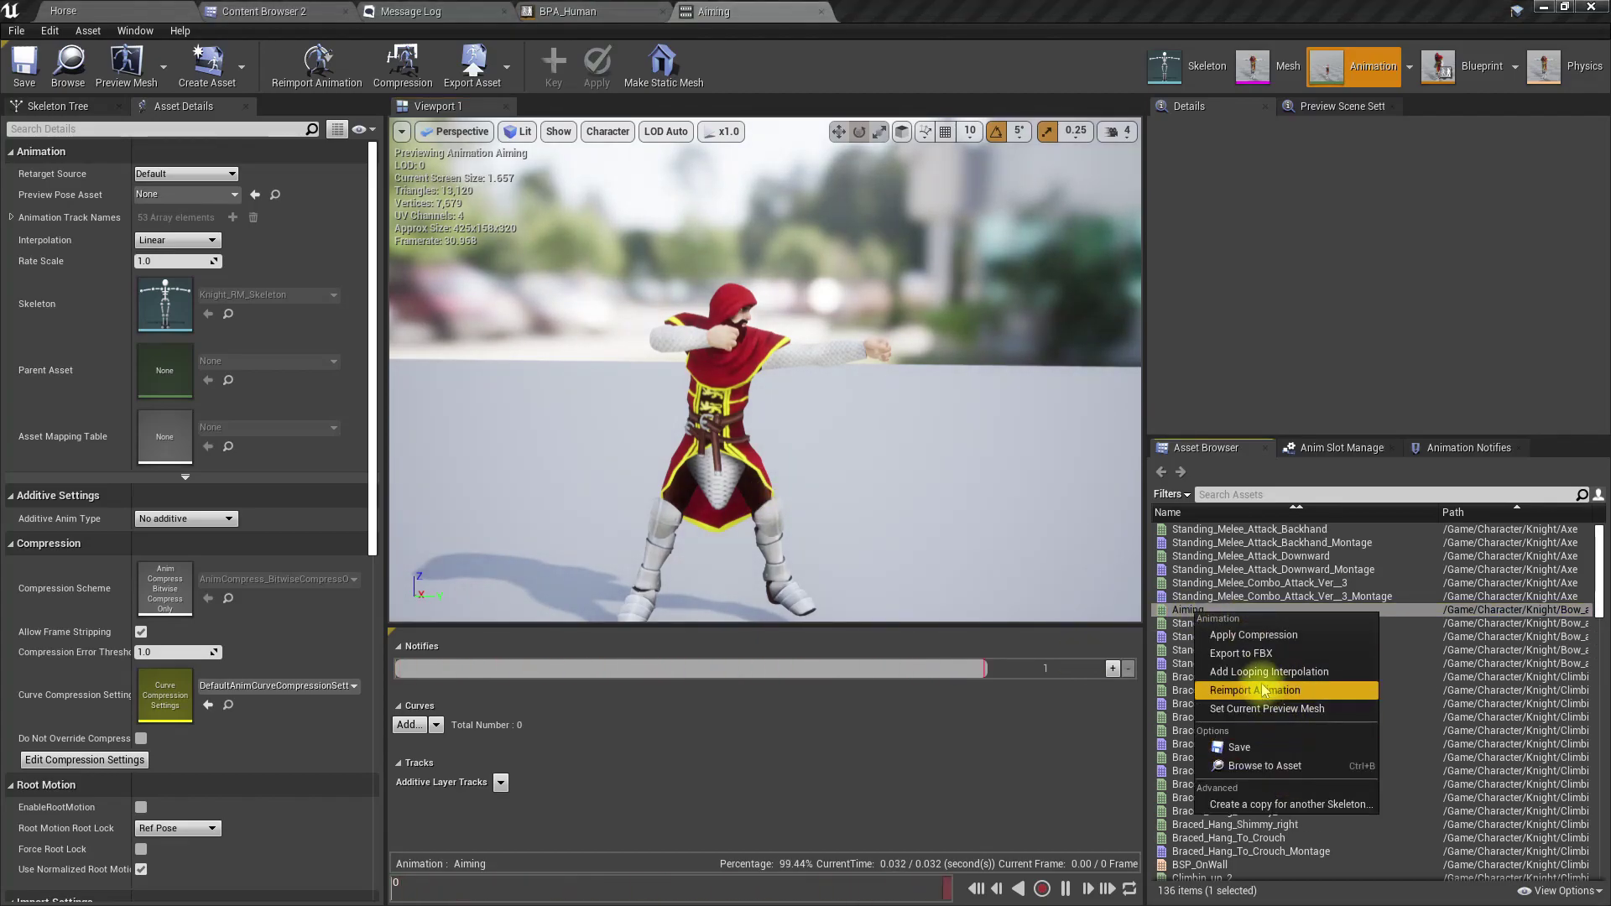
left_click(1242, 765)
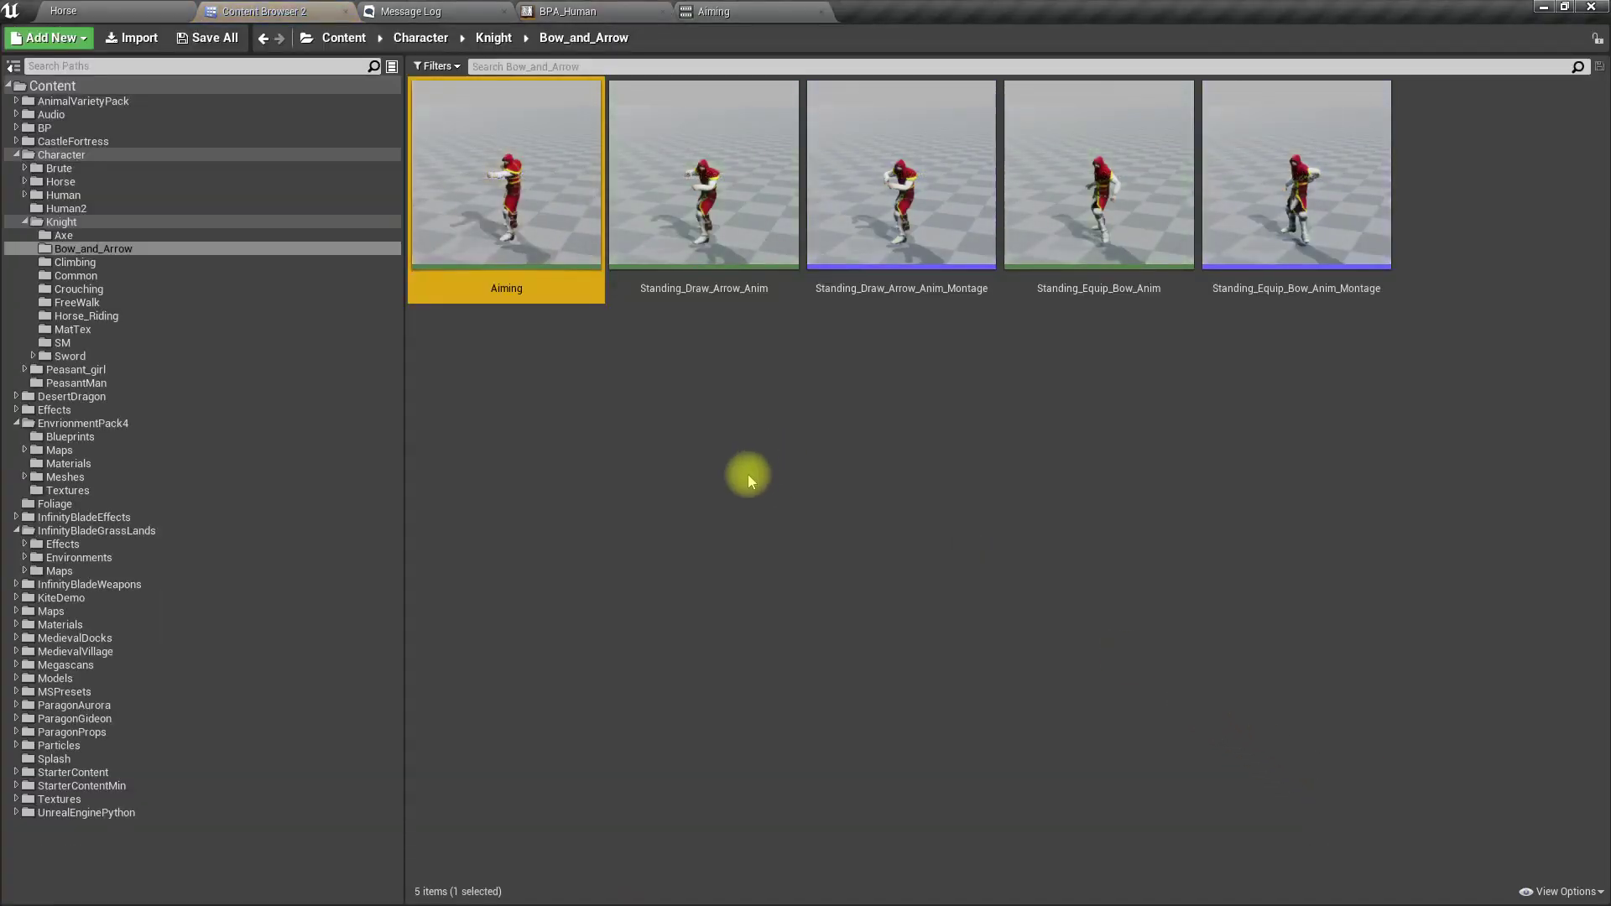
right_click(757, 420)
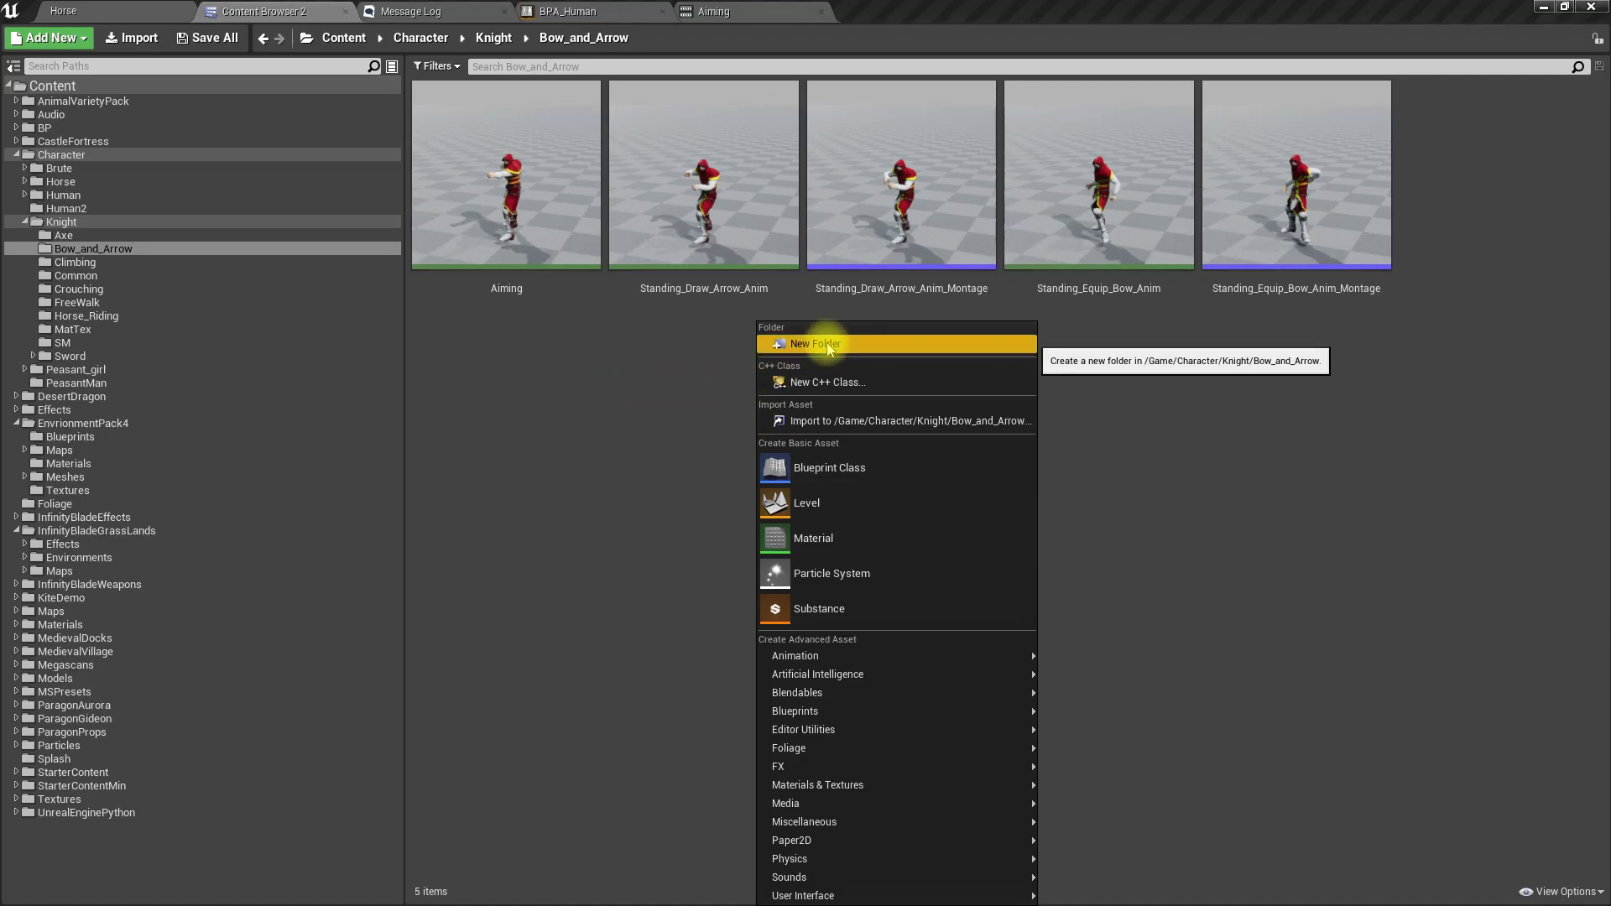
left_click(579, 378)
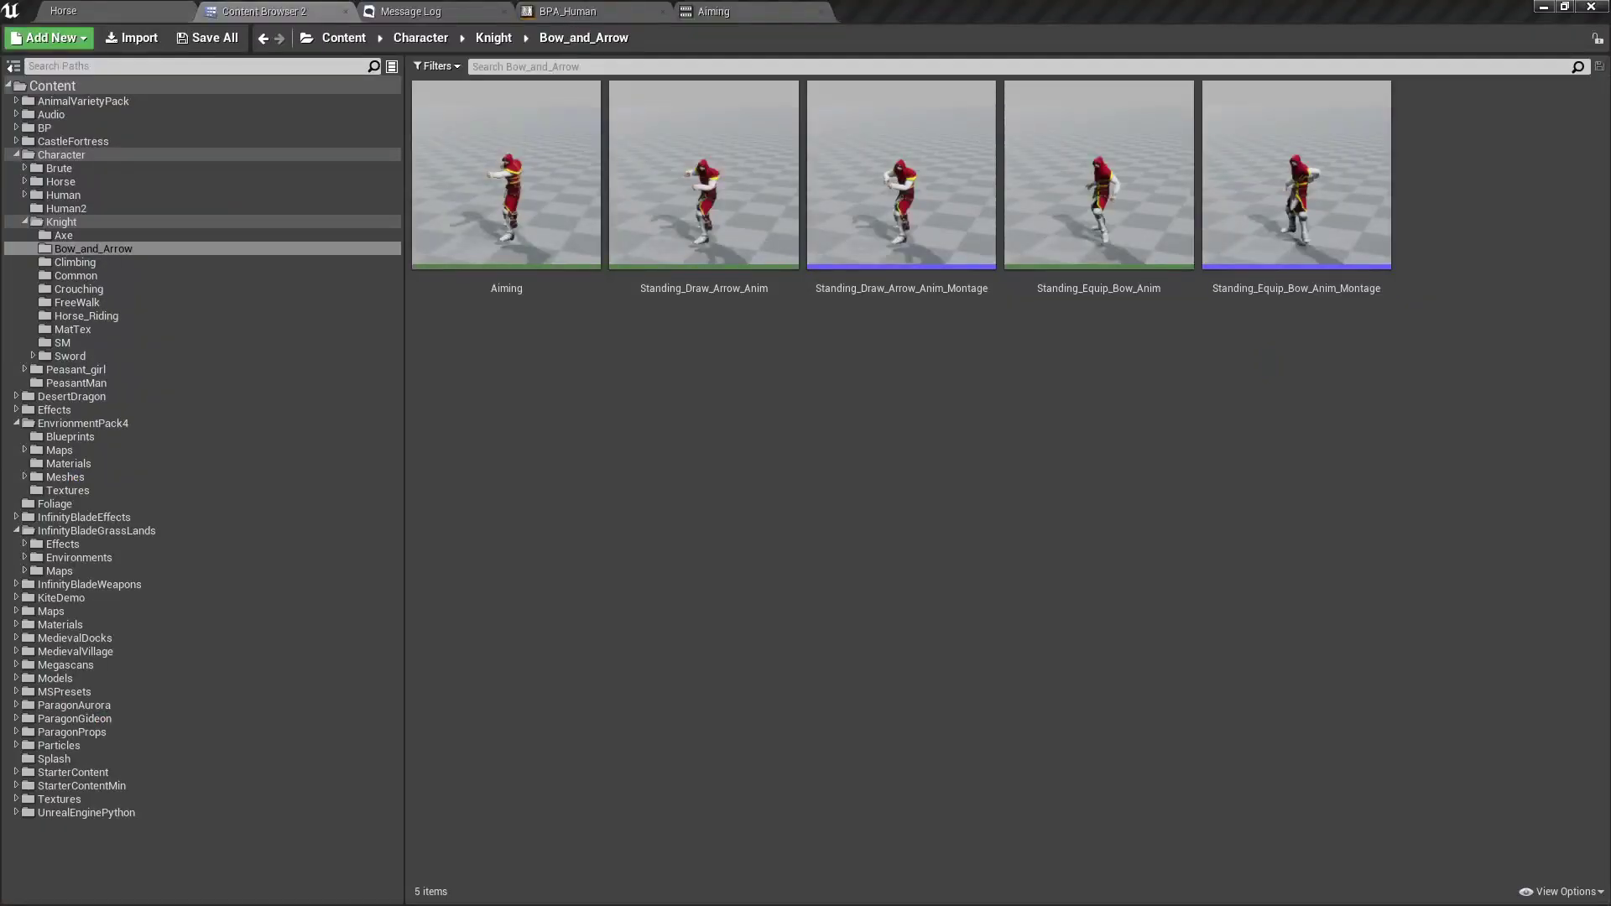
Duplicate the Aiming animation and name the copy AO_Center.
left_click(528, 234)
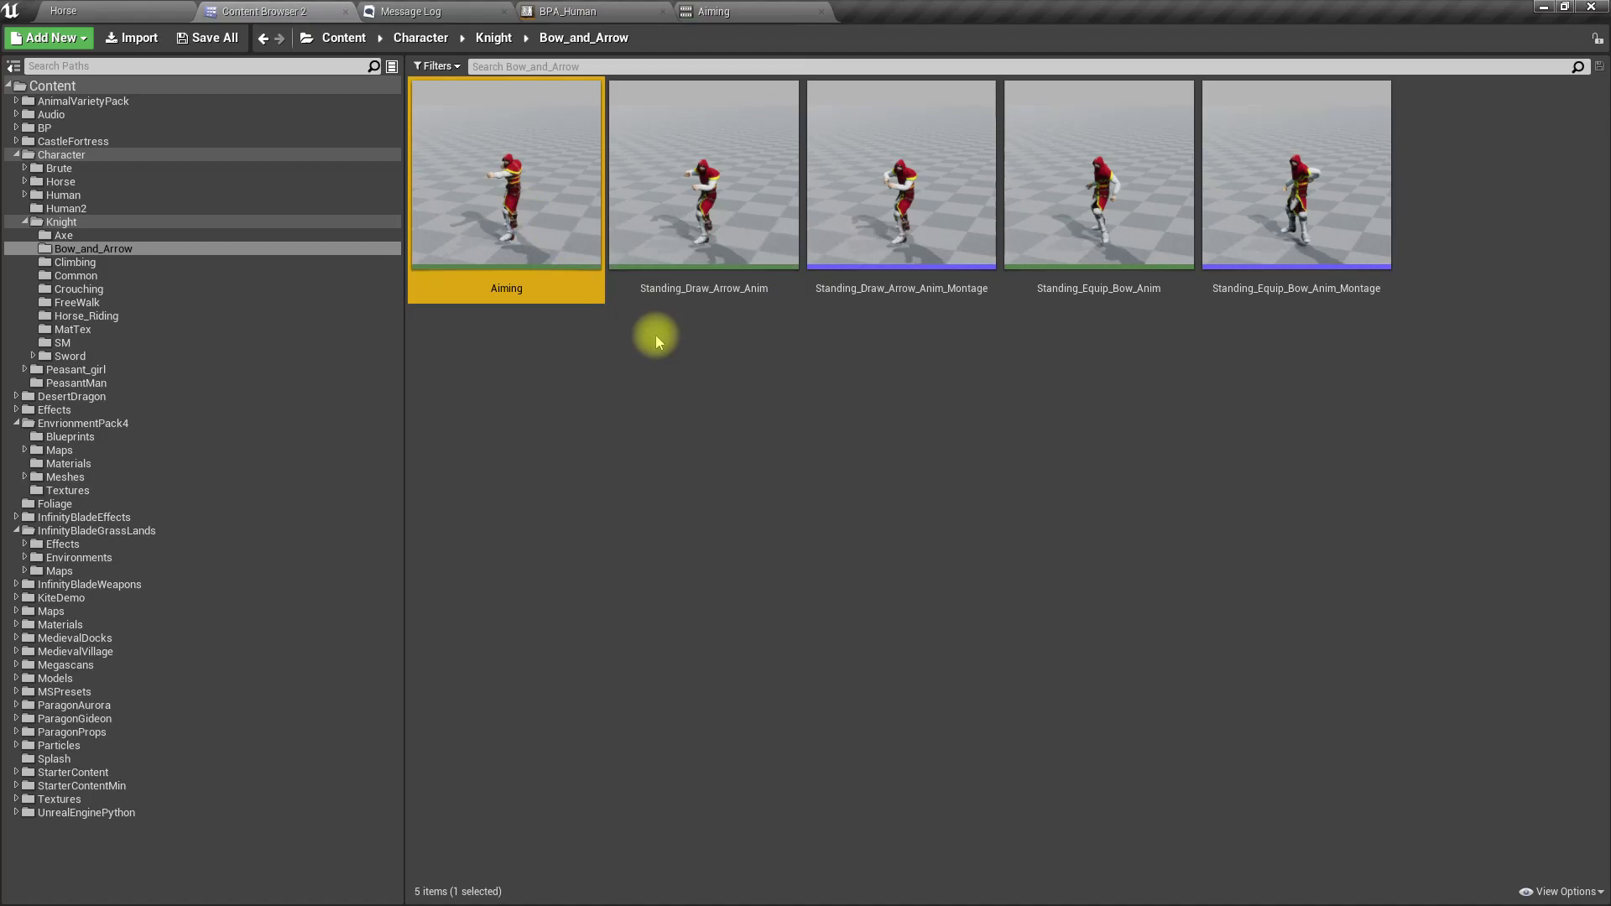
key("ctrl+w")
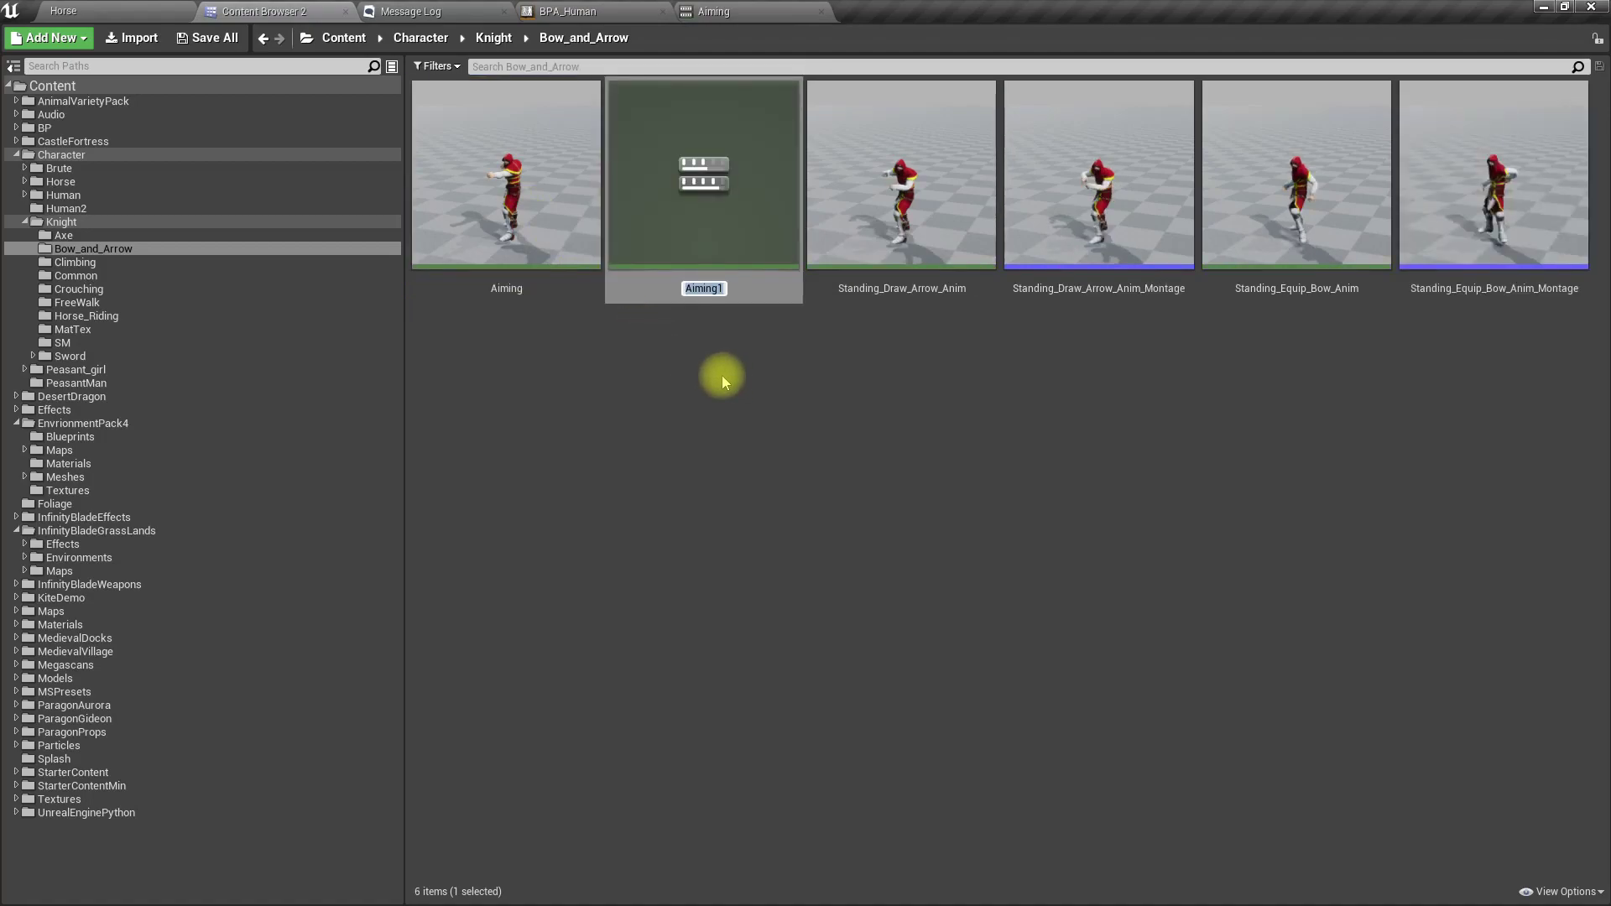
type("AO_Center")
key("Return")
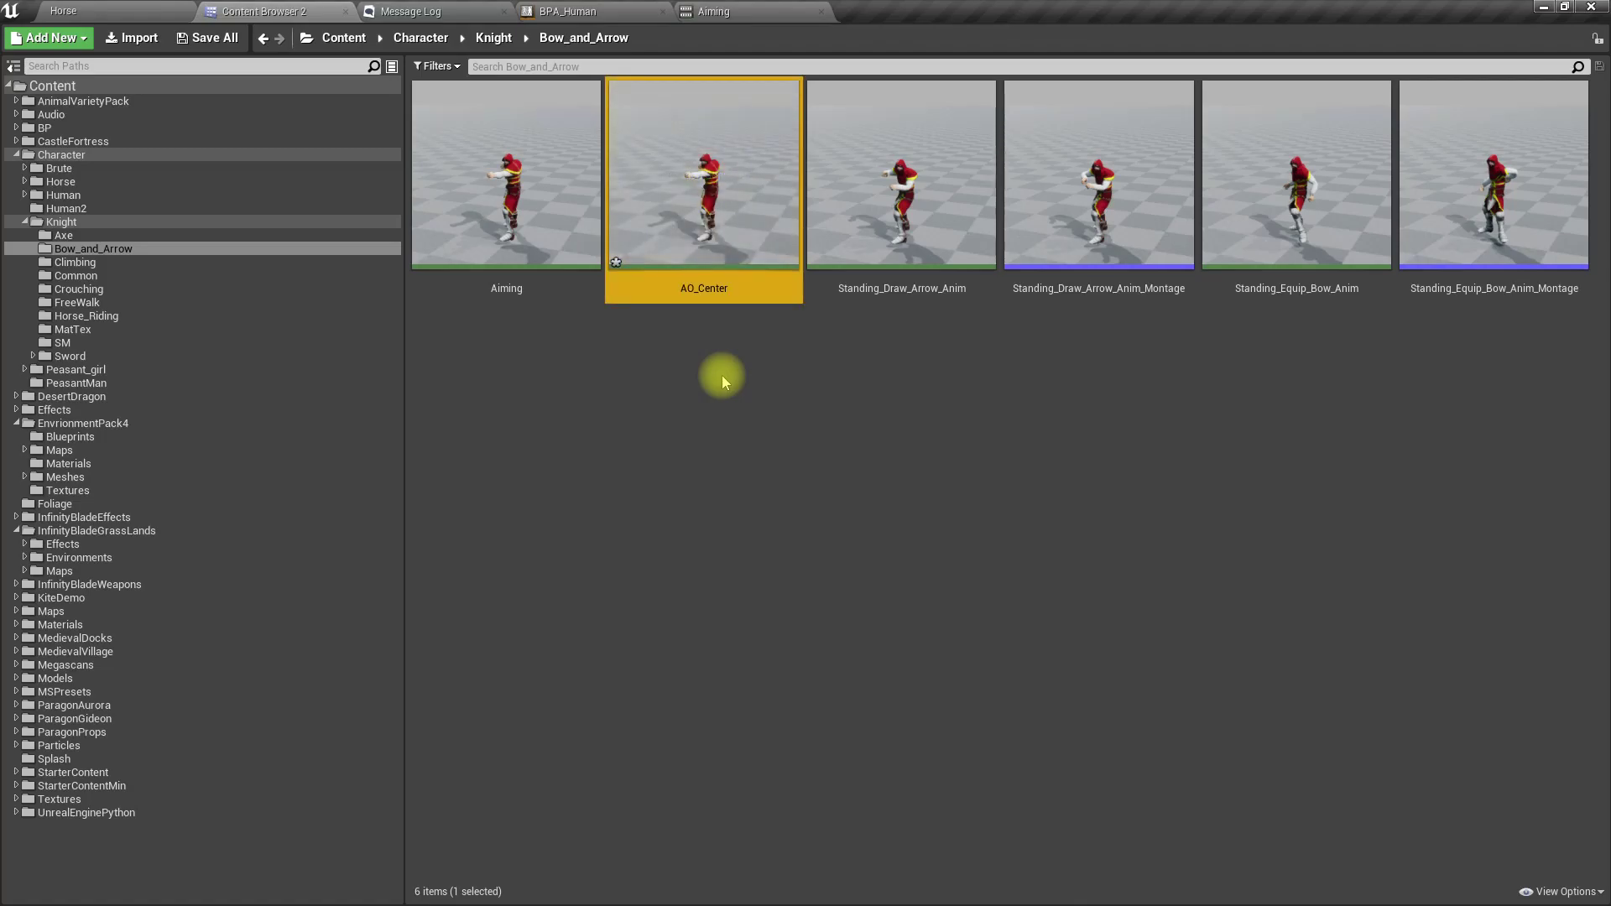
Open the AO_Center animation and set its Additive Anim Type to Mesh Space.
key("Return")
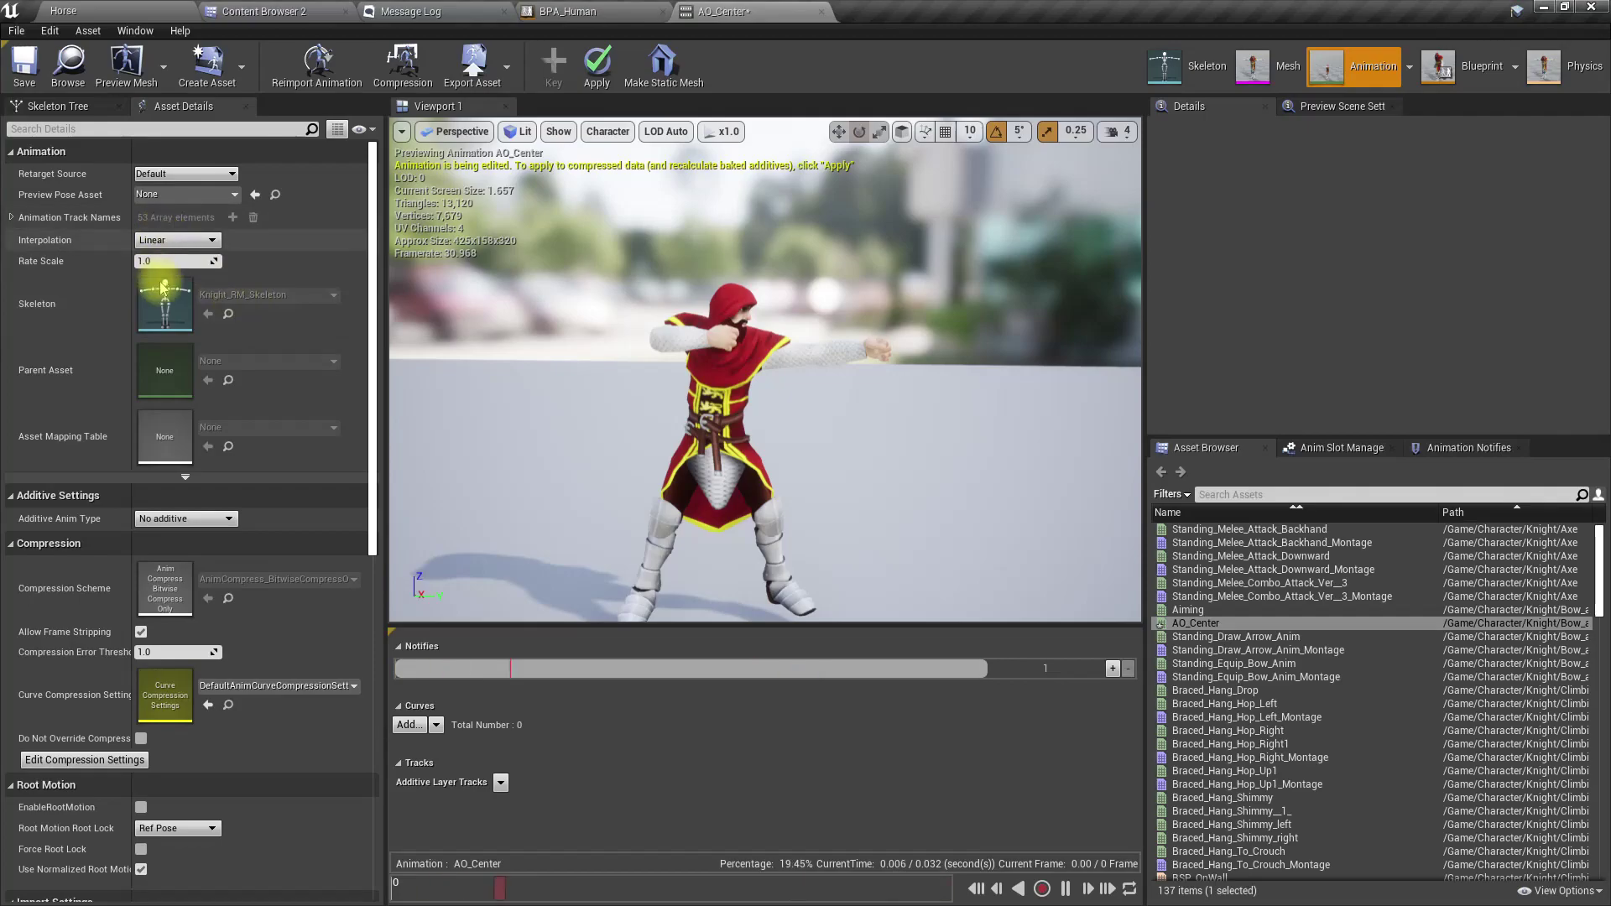
left_click(193, 520)
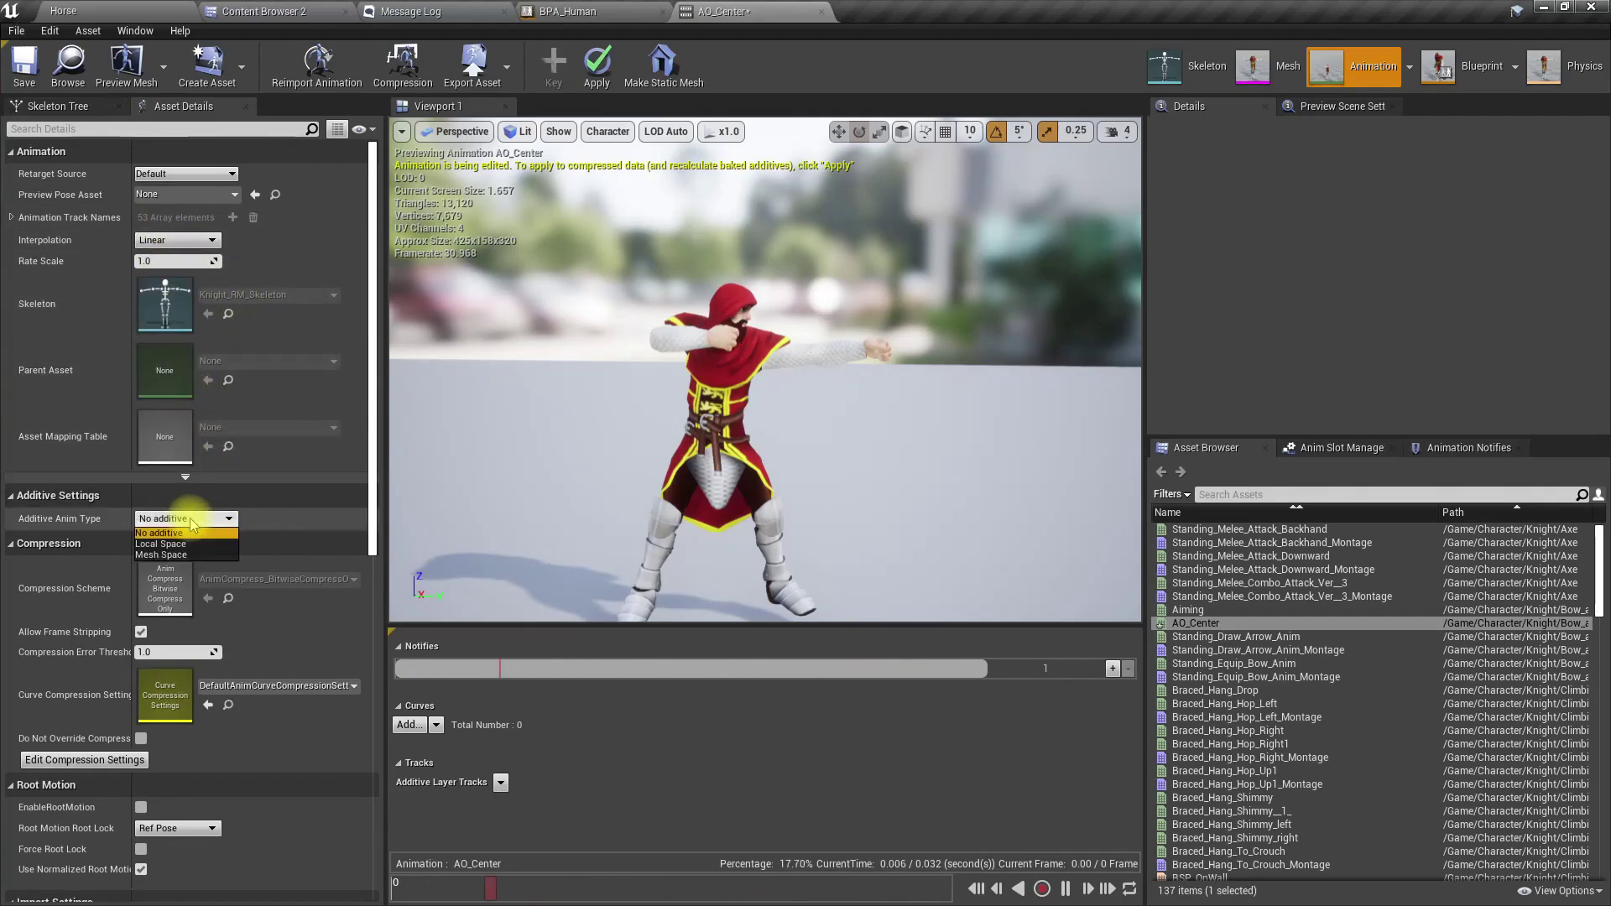
left_click(164, 555)
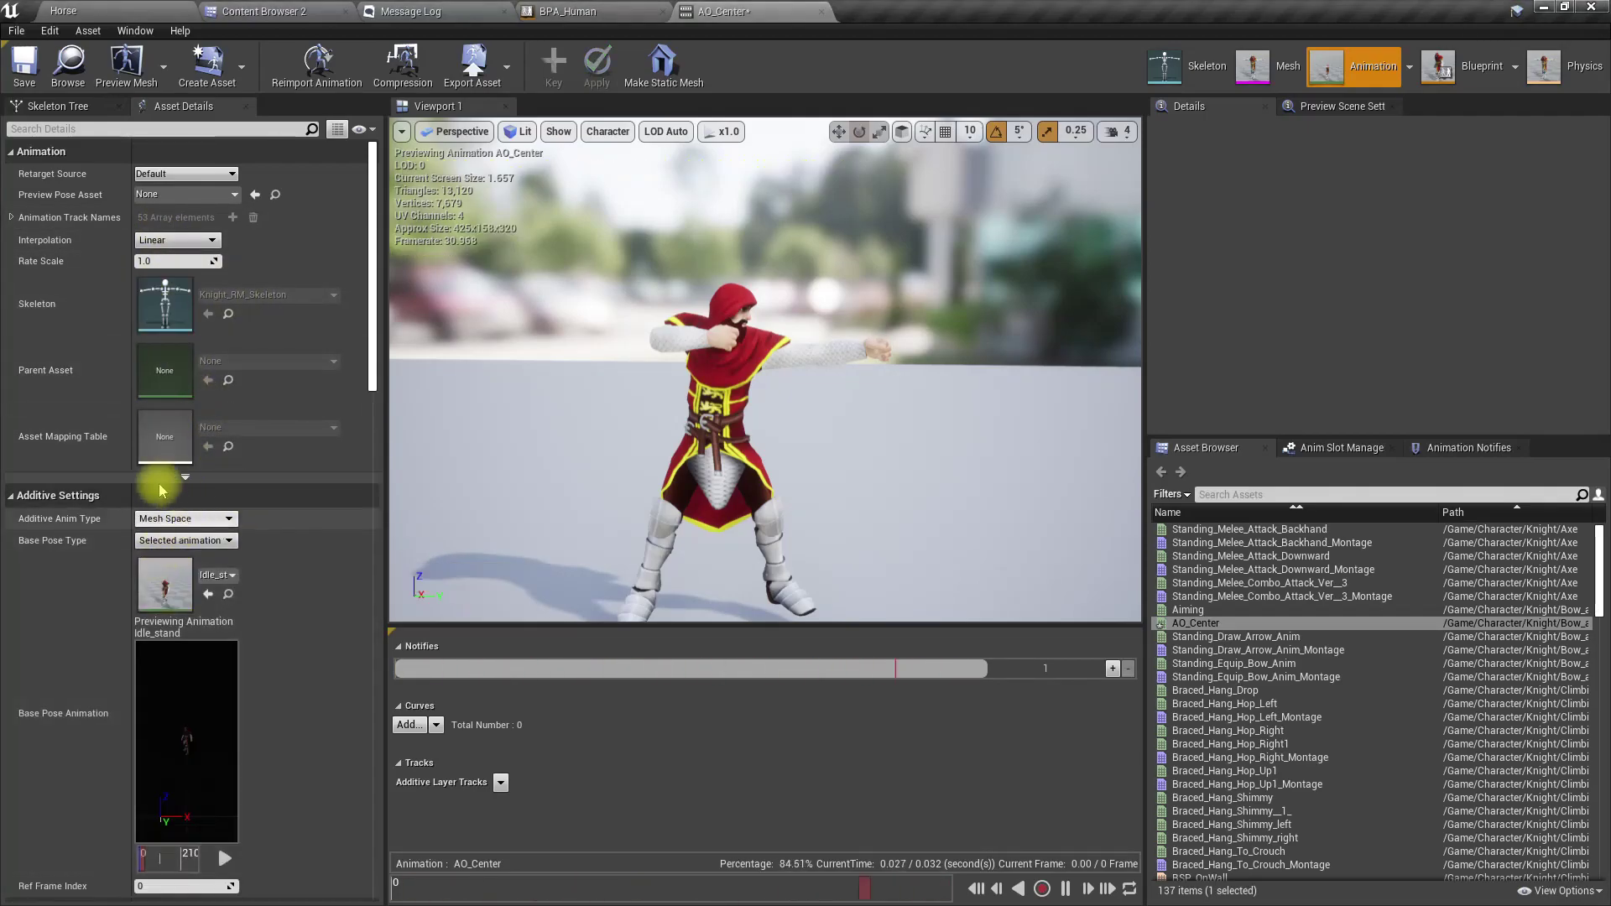
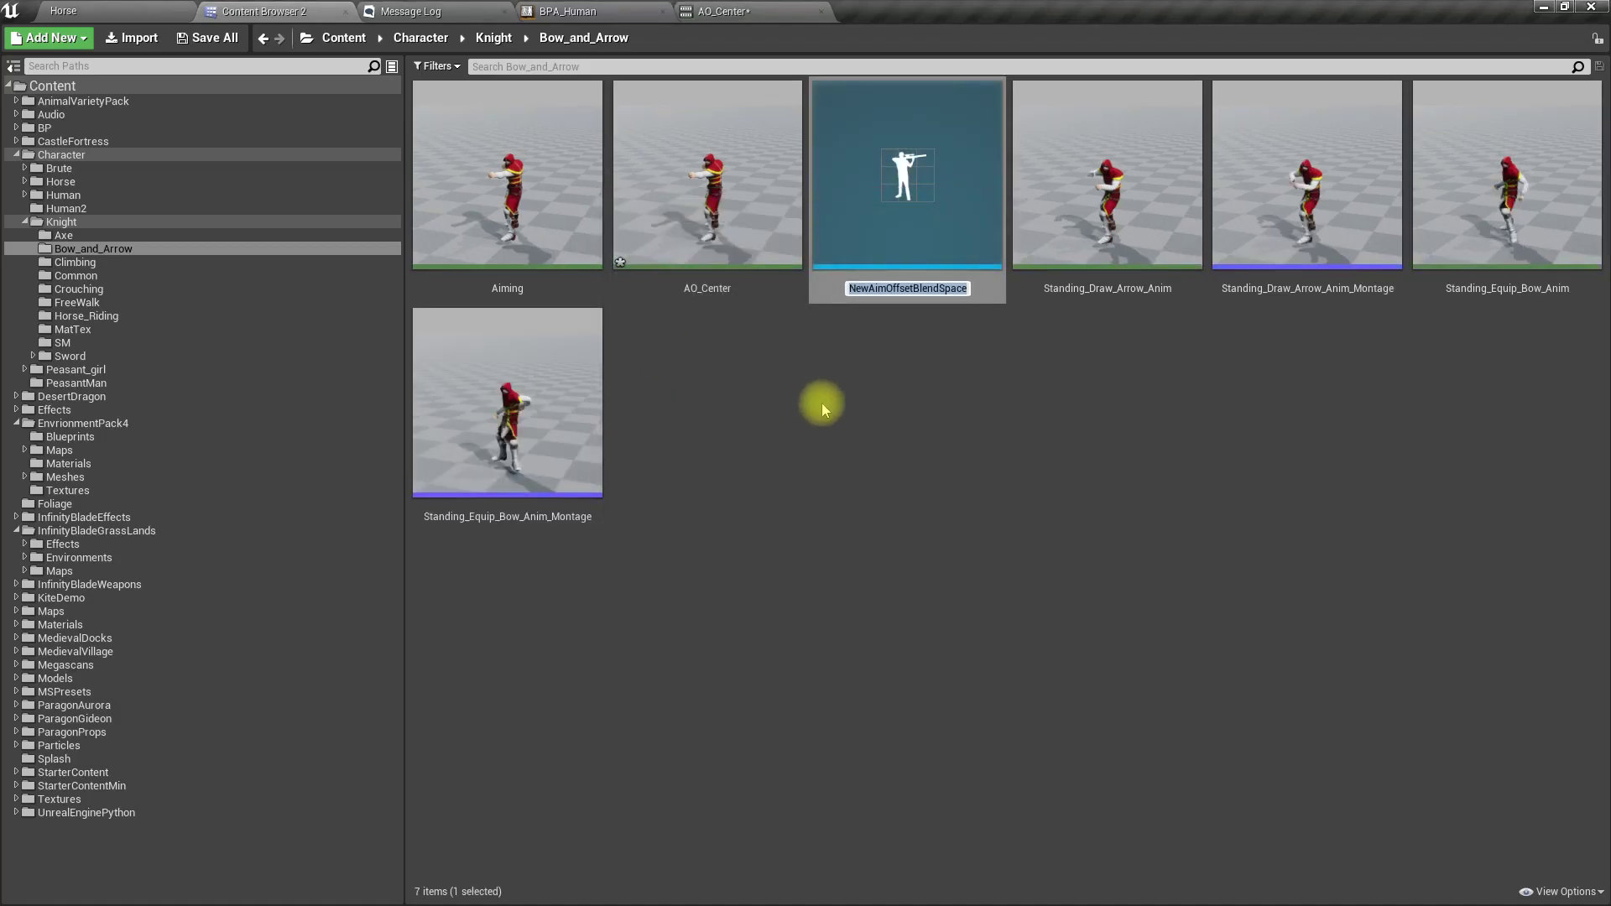
Name the new aim offset blend space AO_Bow in the Bow_and_Arrow folder and open it for editing.
type("AO+_")
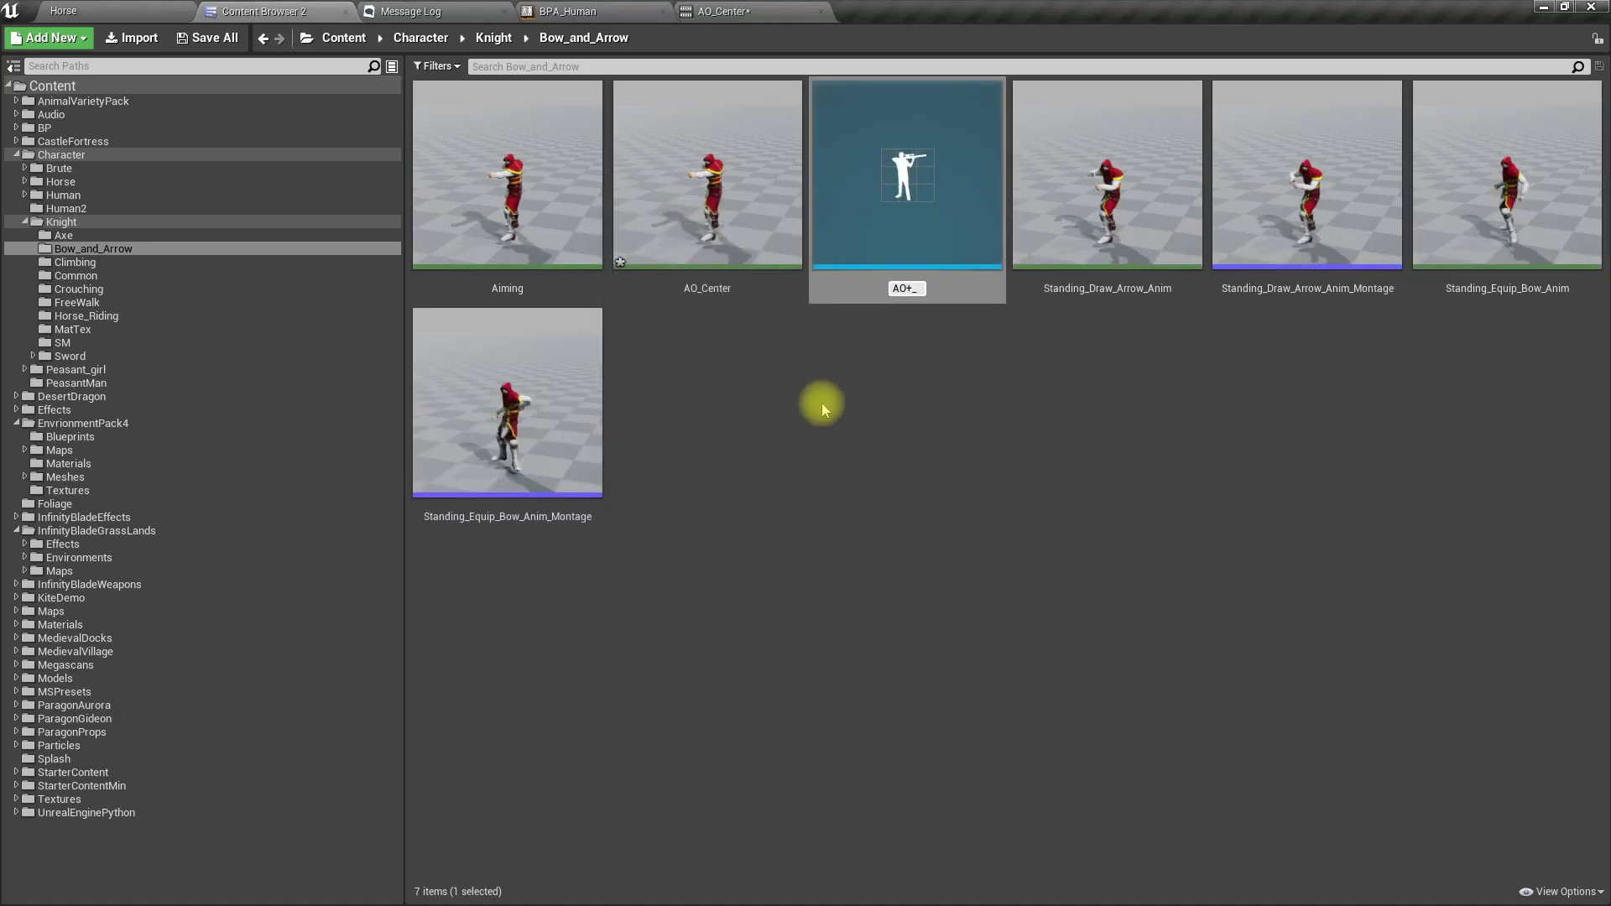
key("BackSpace")
type("_BowAndArrow")
key("BackSpace")
key("BackSpace")
key("BackSpace")
key("BackSpace")
key("BackSpace")
key("BackSpace")
key("BackSpace")
key("Return")
key("F2")
key("BackSpace")
key("Return")
key("Return")
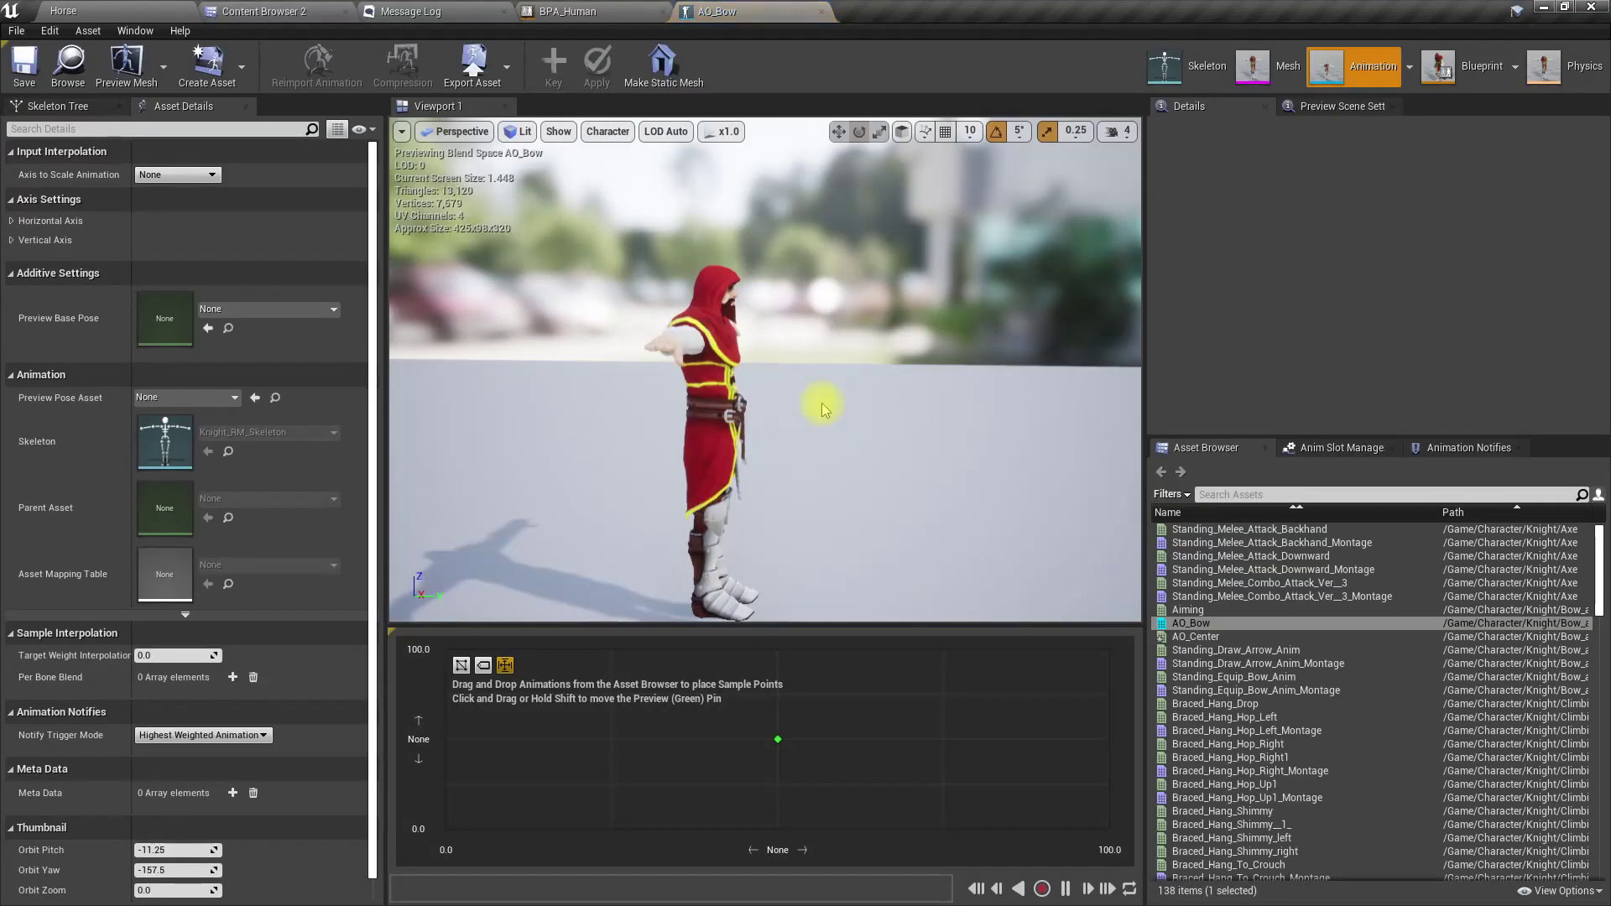
Place AO_Center at the centre of the AO_Bow blend grid and name the horizontal axis Yaw and the vertical axis Pitch.
left_click_drag(1196, 638, 768, 743)
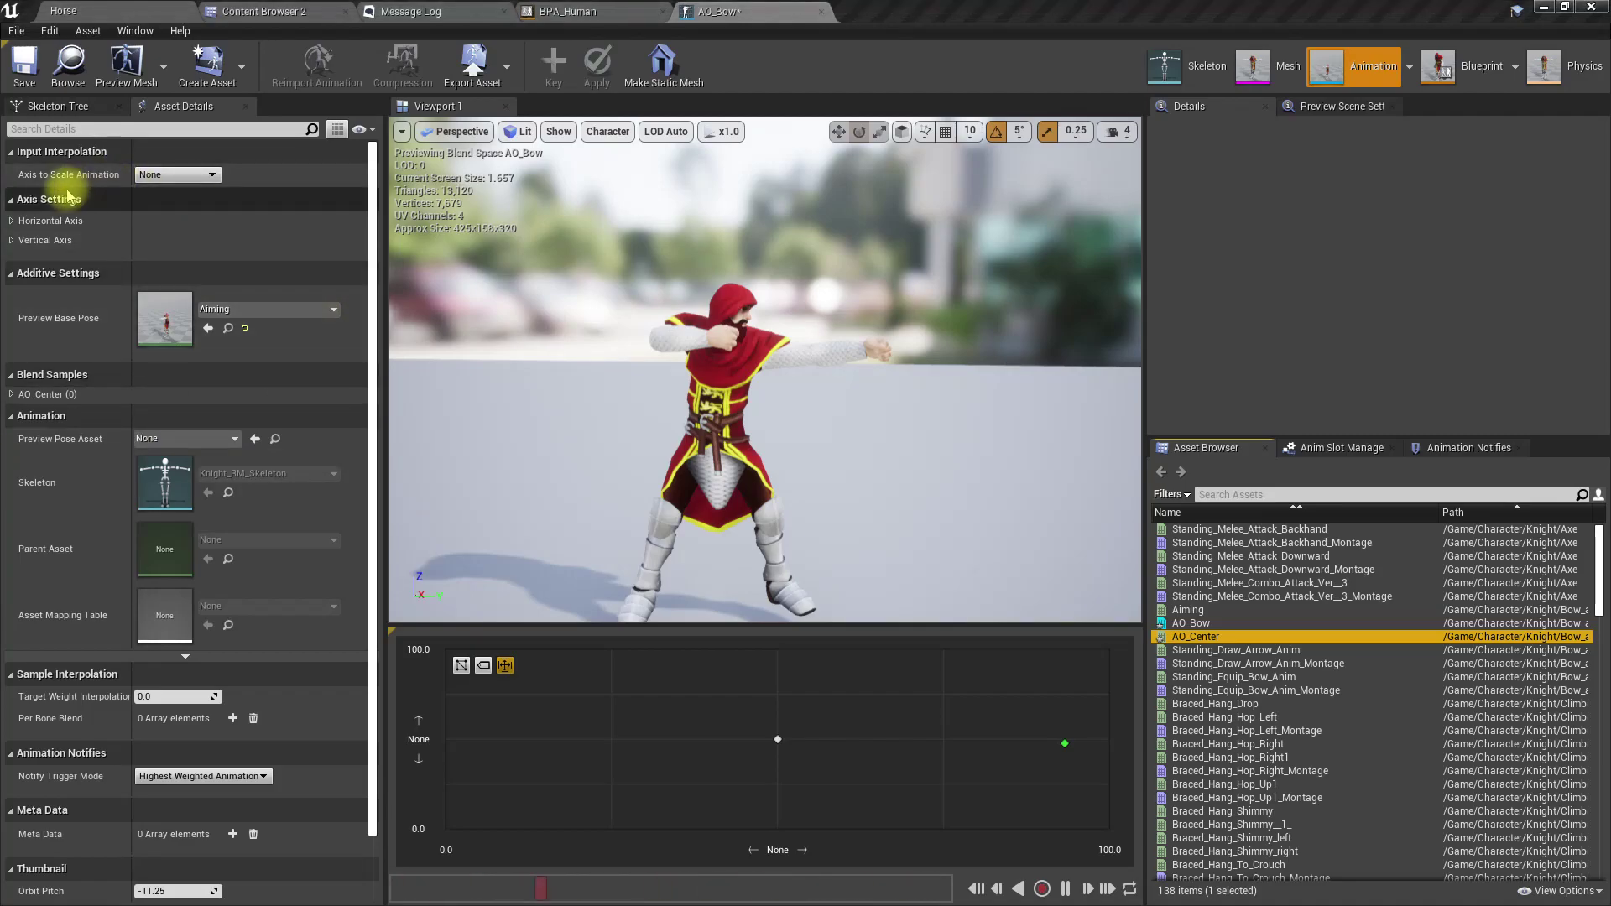
left_click(13, 223)
left_click(191, 241)
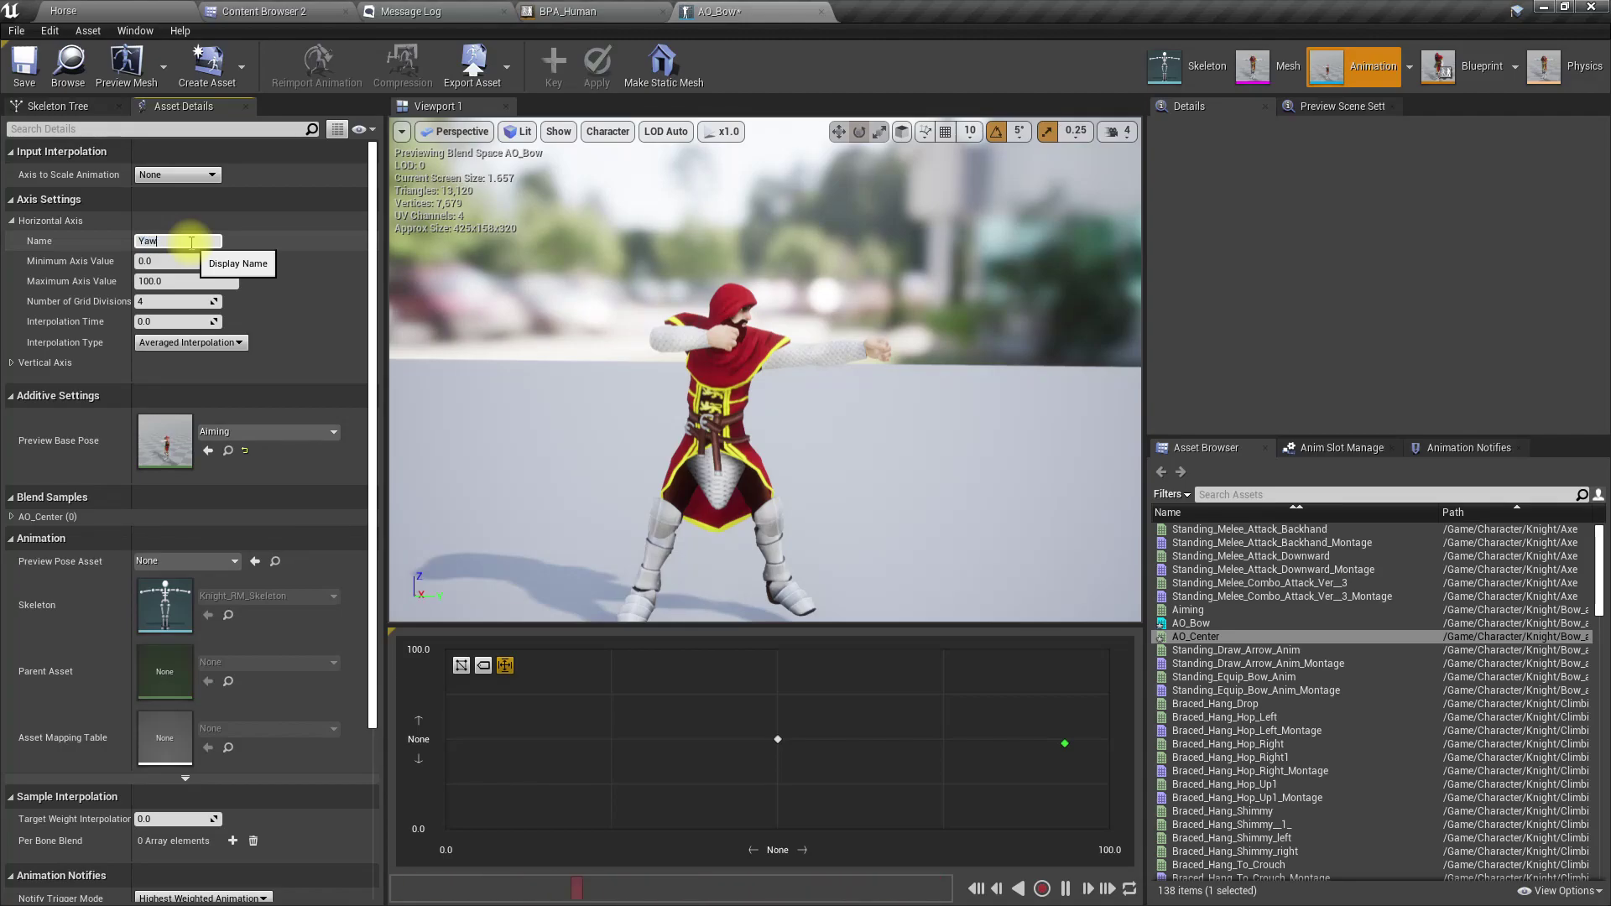
key("Return")
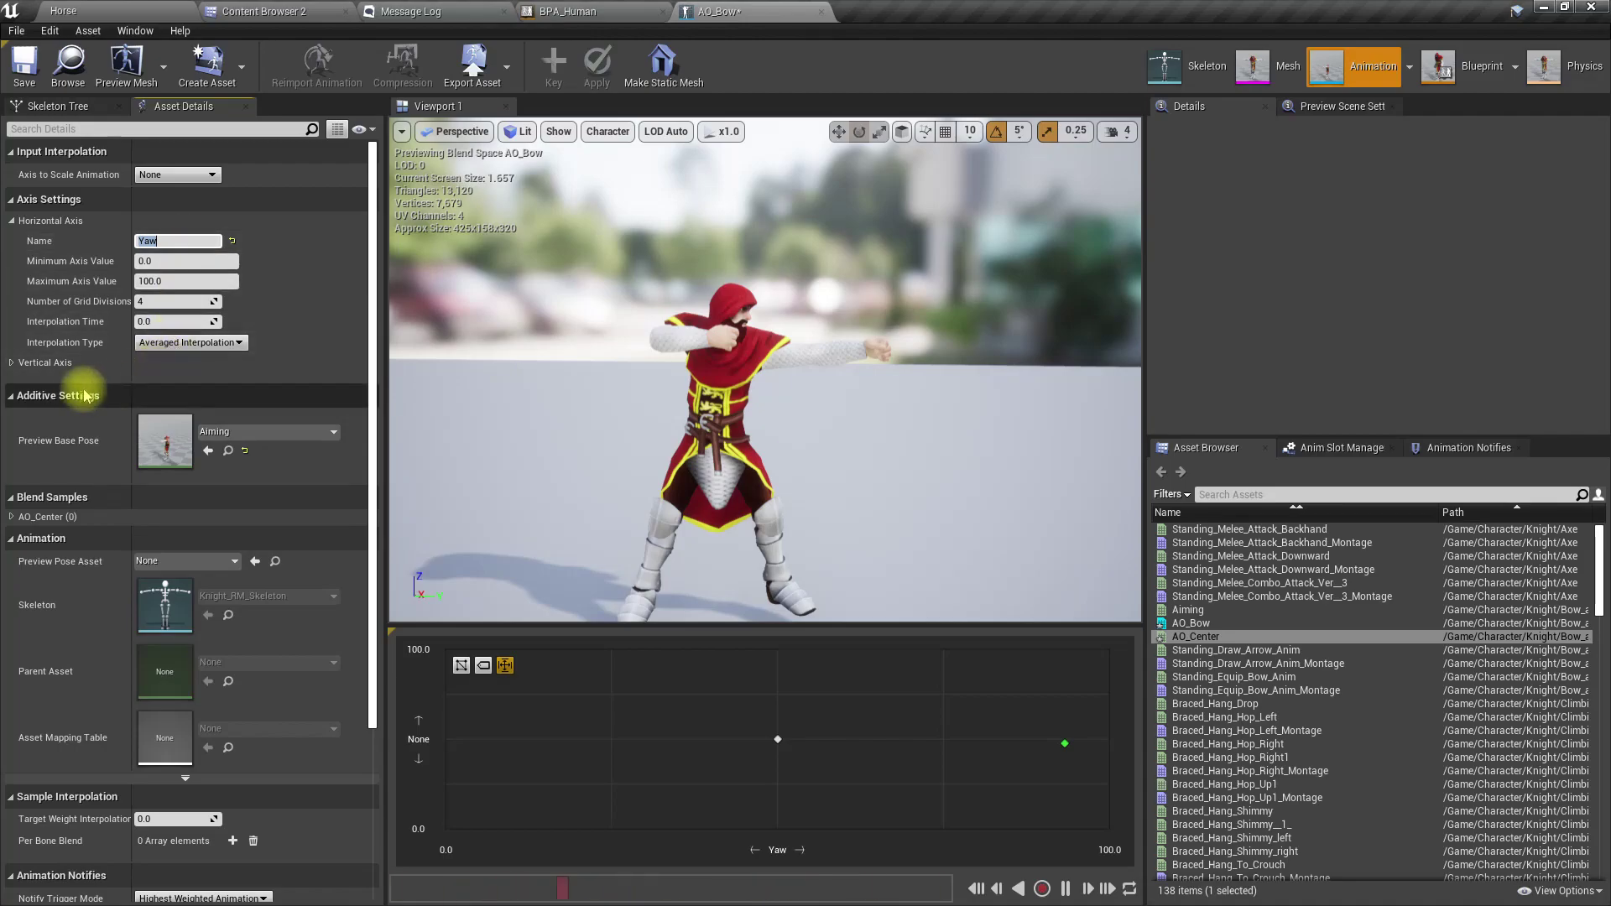
left_click(18, 362)
left_click(177, 383)
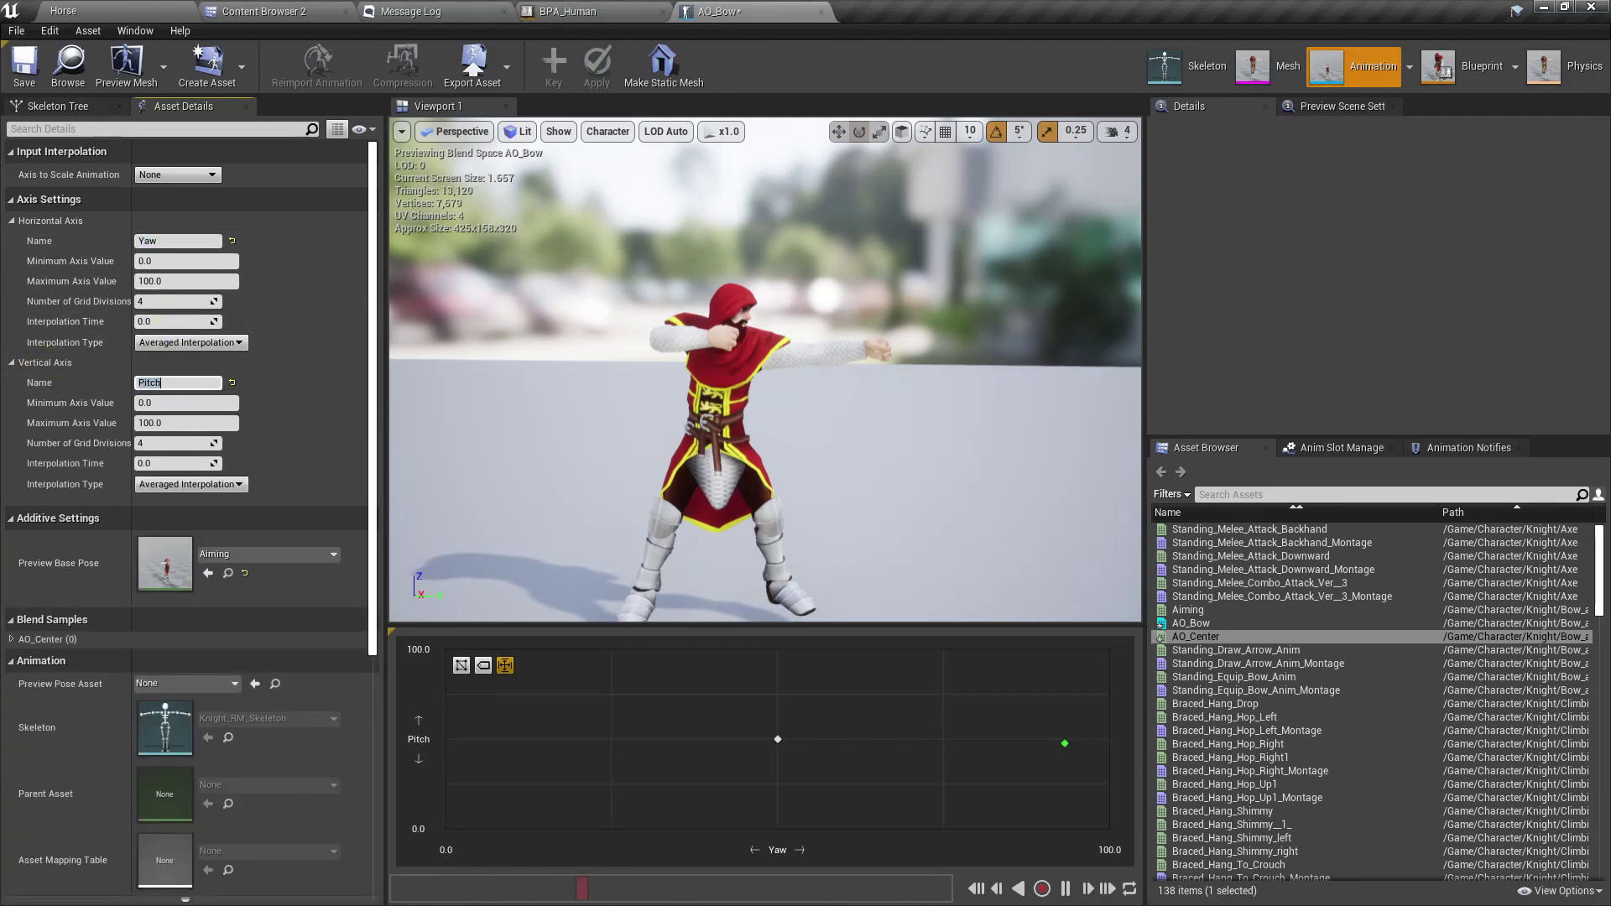
Set the value range of both the Pitch and Yaw axes to a minimum of -90 and a maximum of 90.
left_click(162, 403)
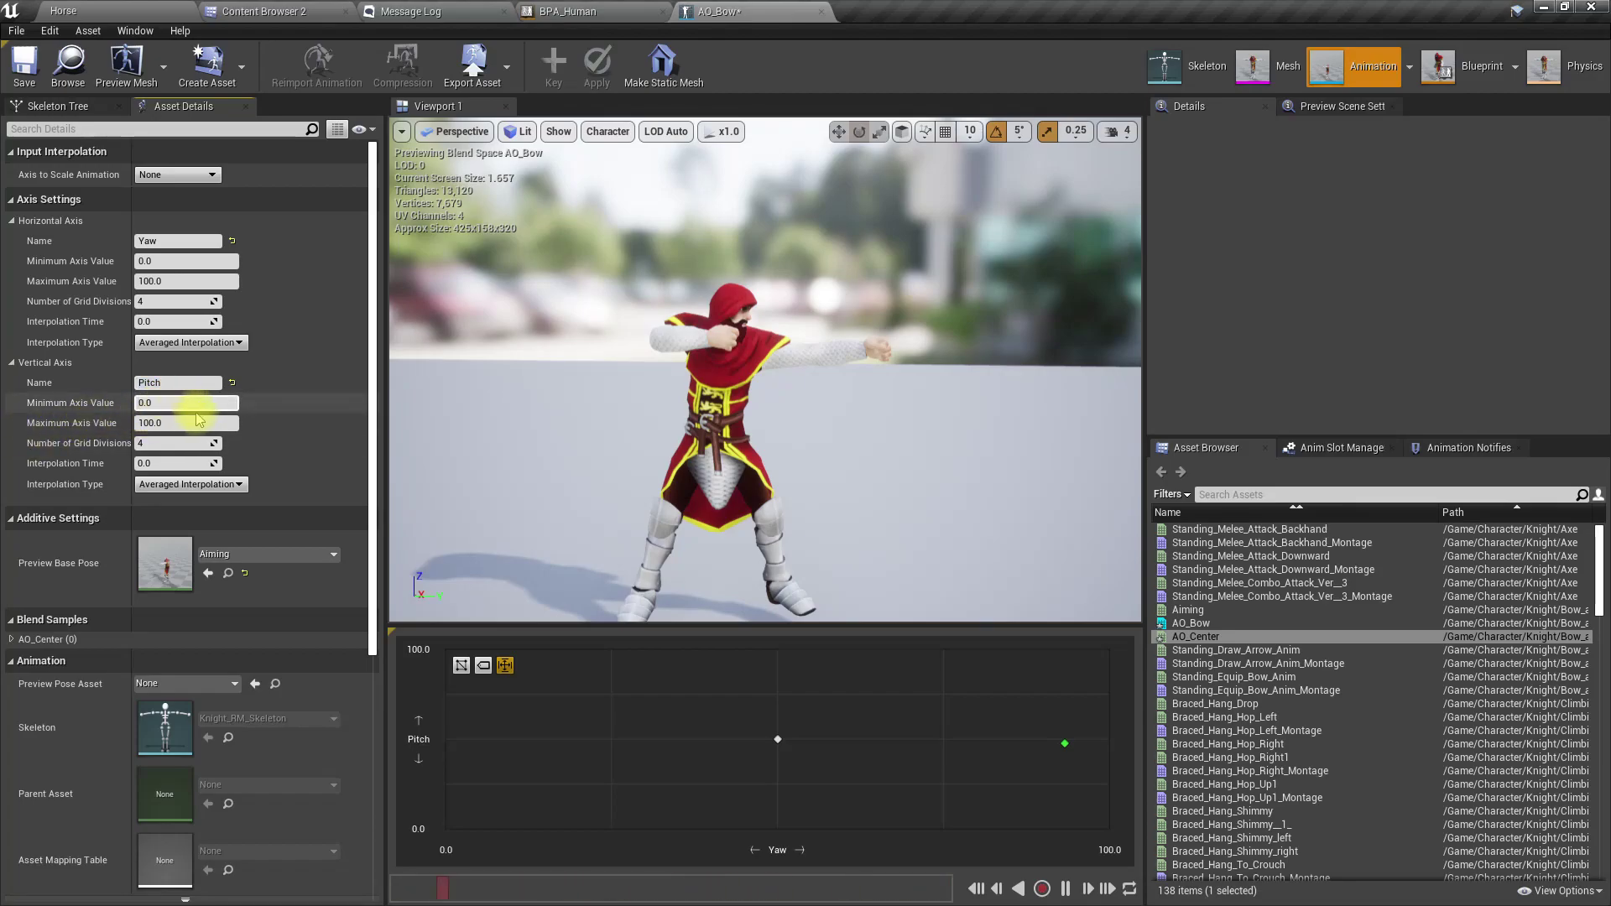
double_click(193, 404)
type("-90")
key("Tab")
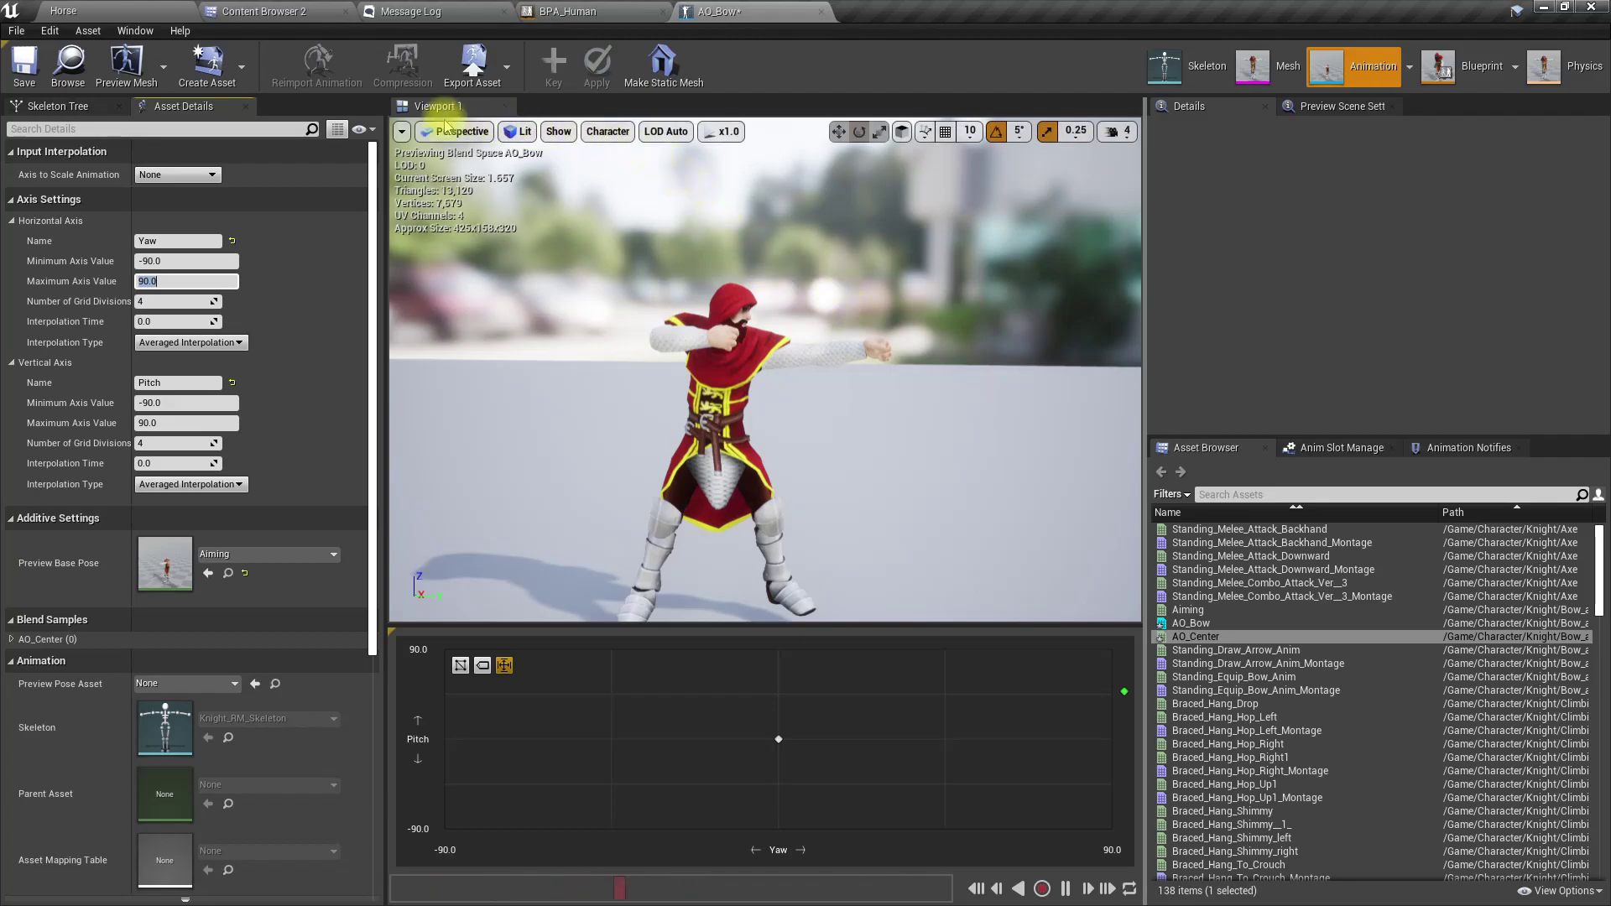
Duplicate AO_Center as AO_Up in the Bow_and_Arrow folder and open the copy with its skeleton tree shown.
right_click(1189, 637)
left_click(1262, 790)
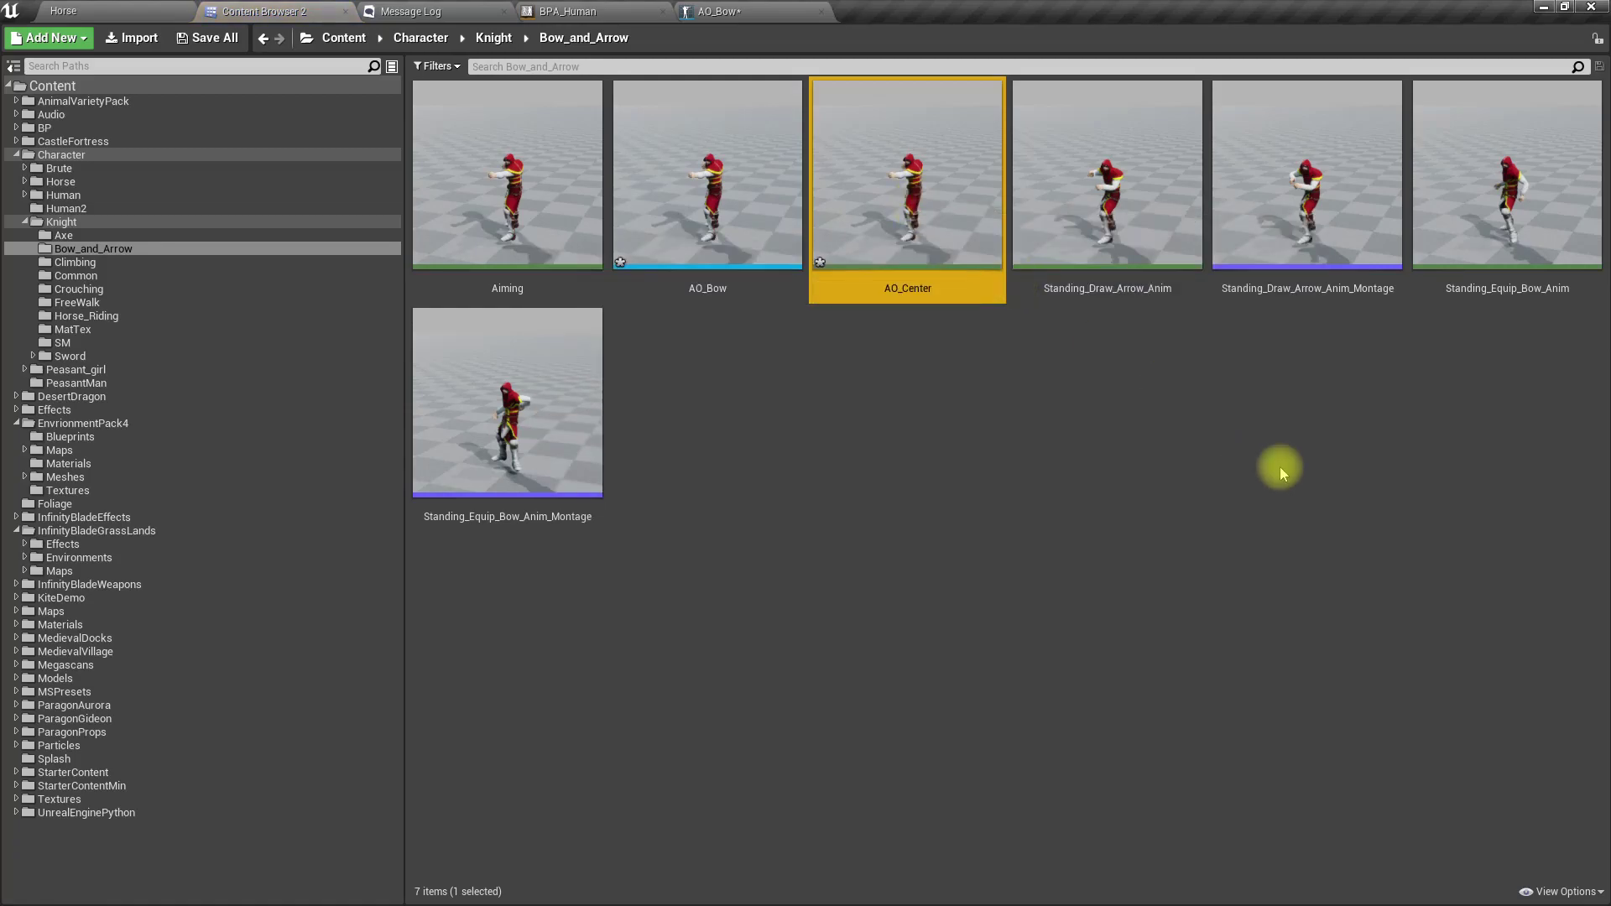
key("ctrl+w")
key("Right")
key("shift+Left")
key("shift+Left")
key("shift+Left")
key("shift+Left")
key("shift+Left")
key("shift+Left")
key("shift+Left")
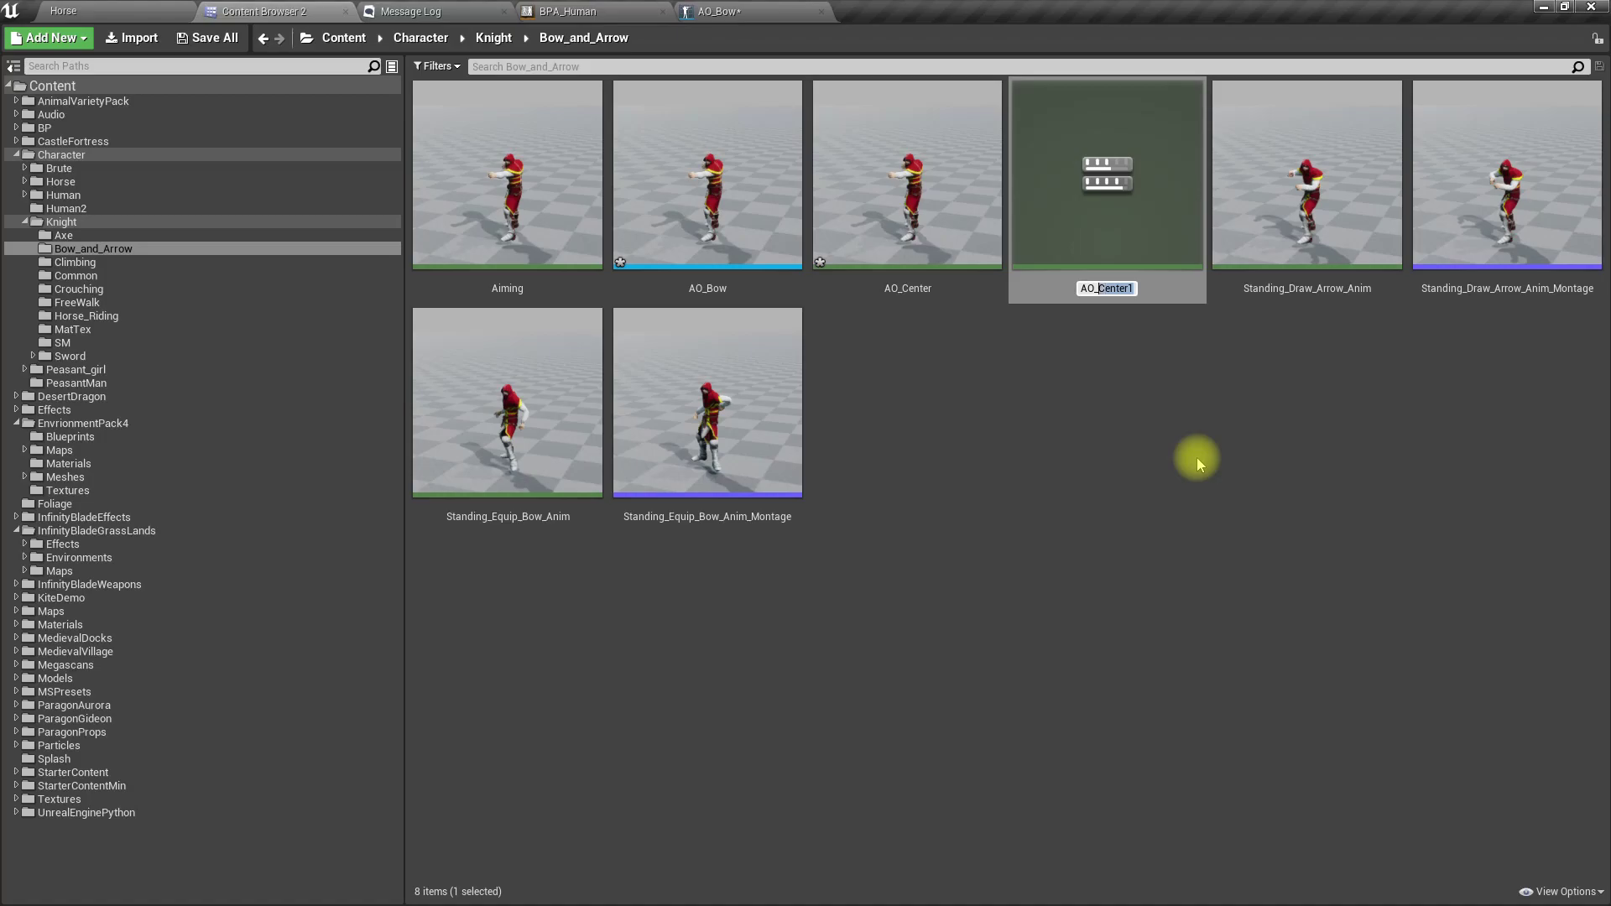
type("Up")
key("Return")
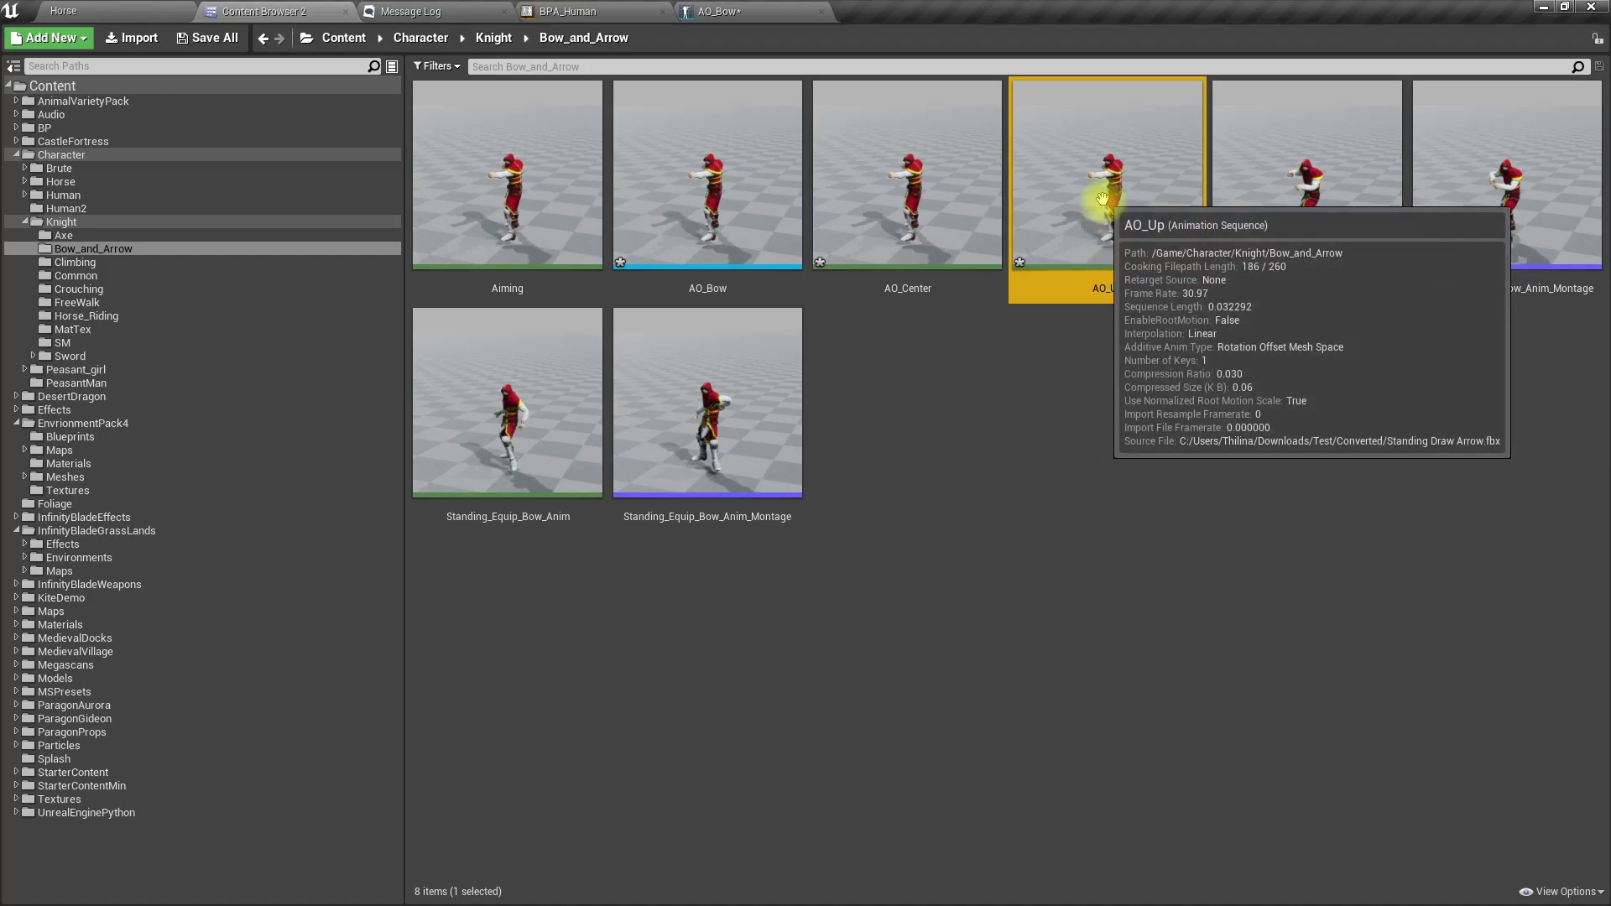
double_click(1091, 269)
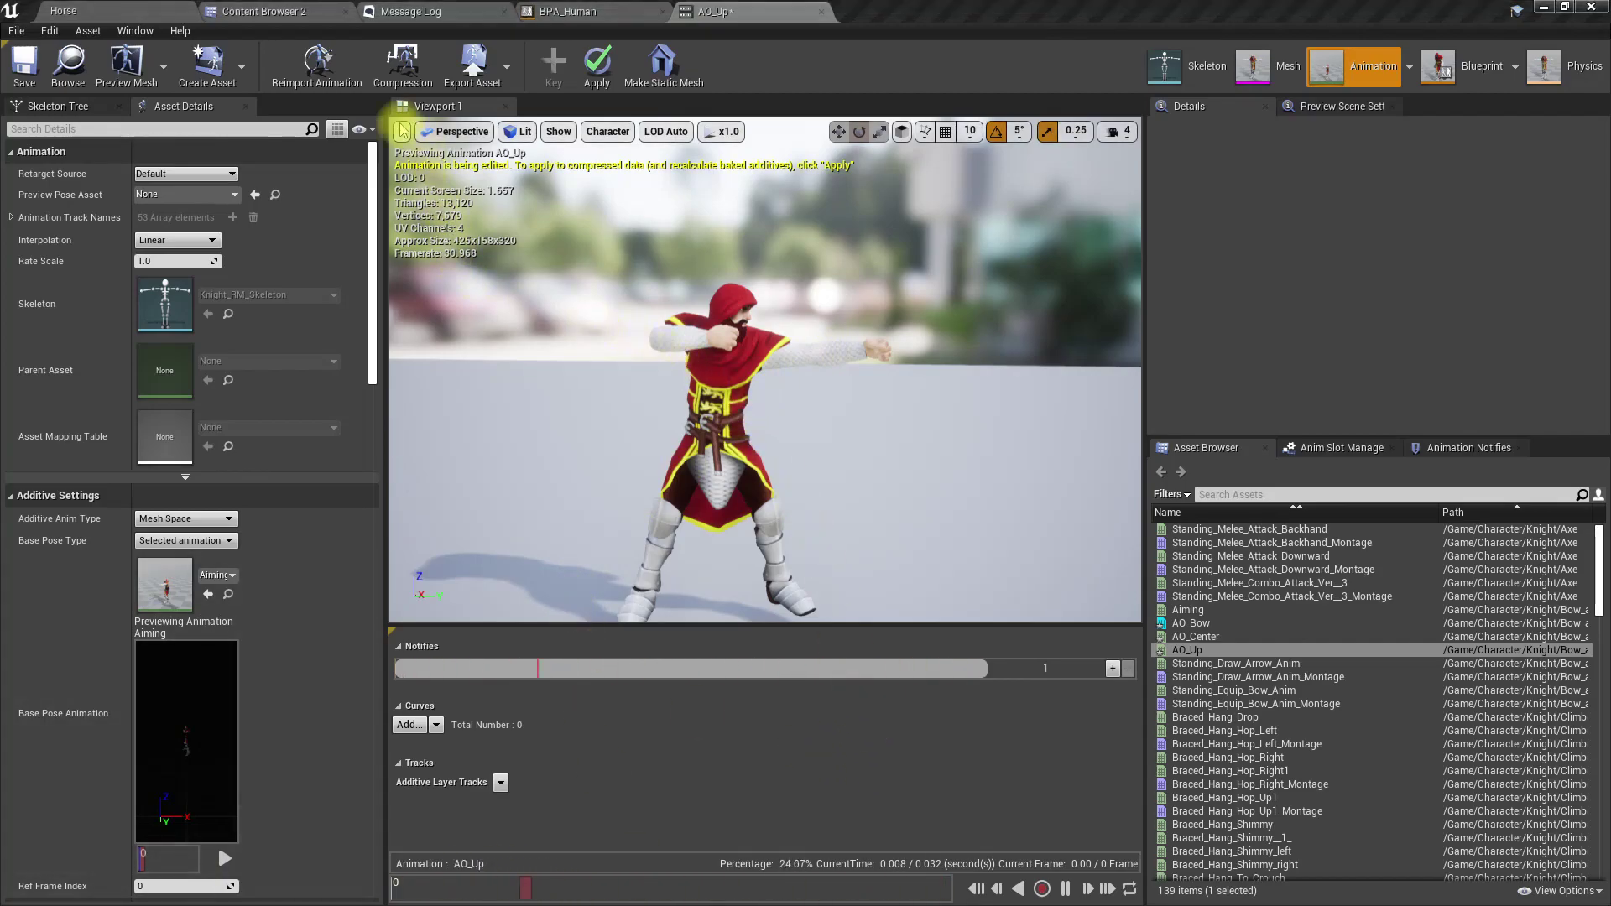
left_click(57, 105)
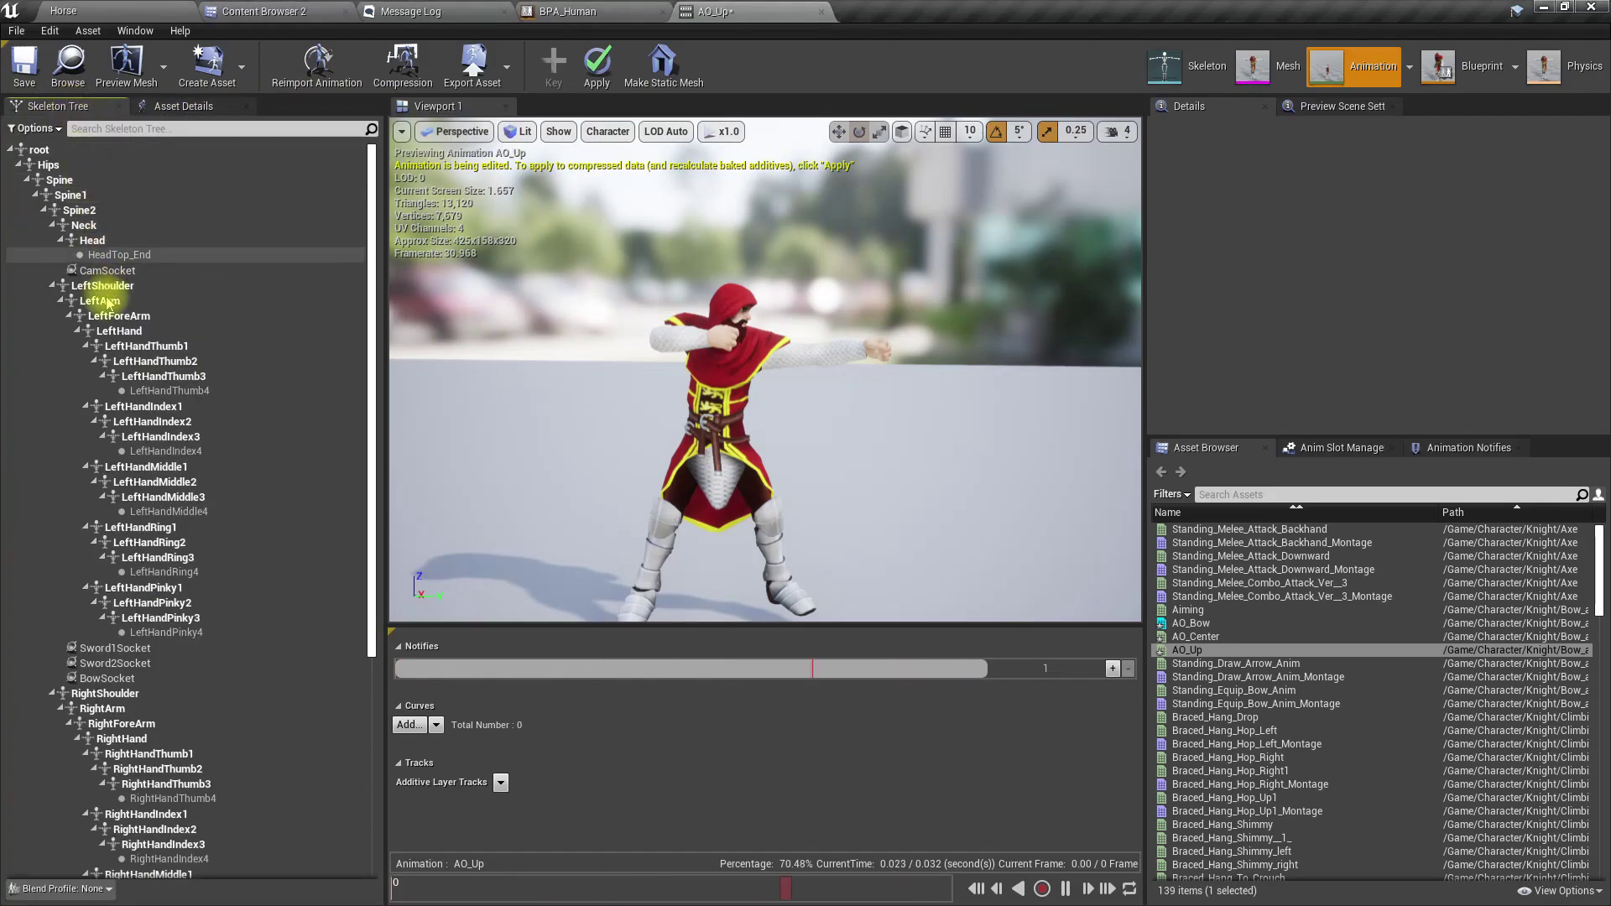
left_click(122, 302)
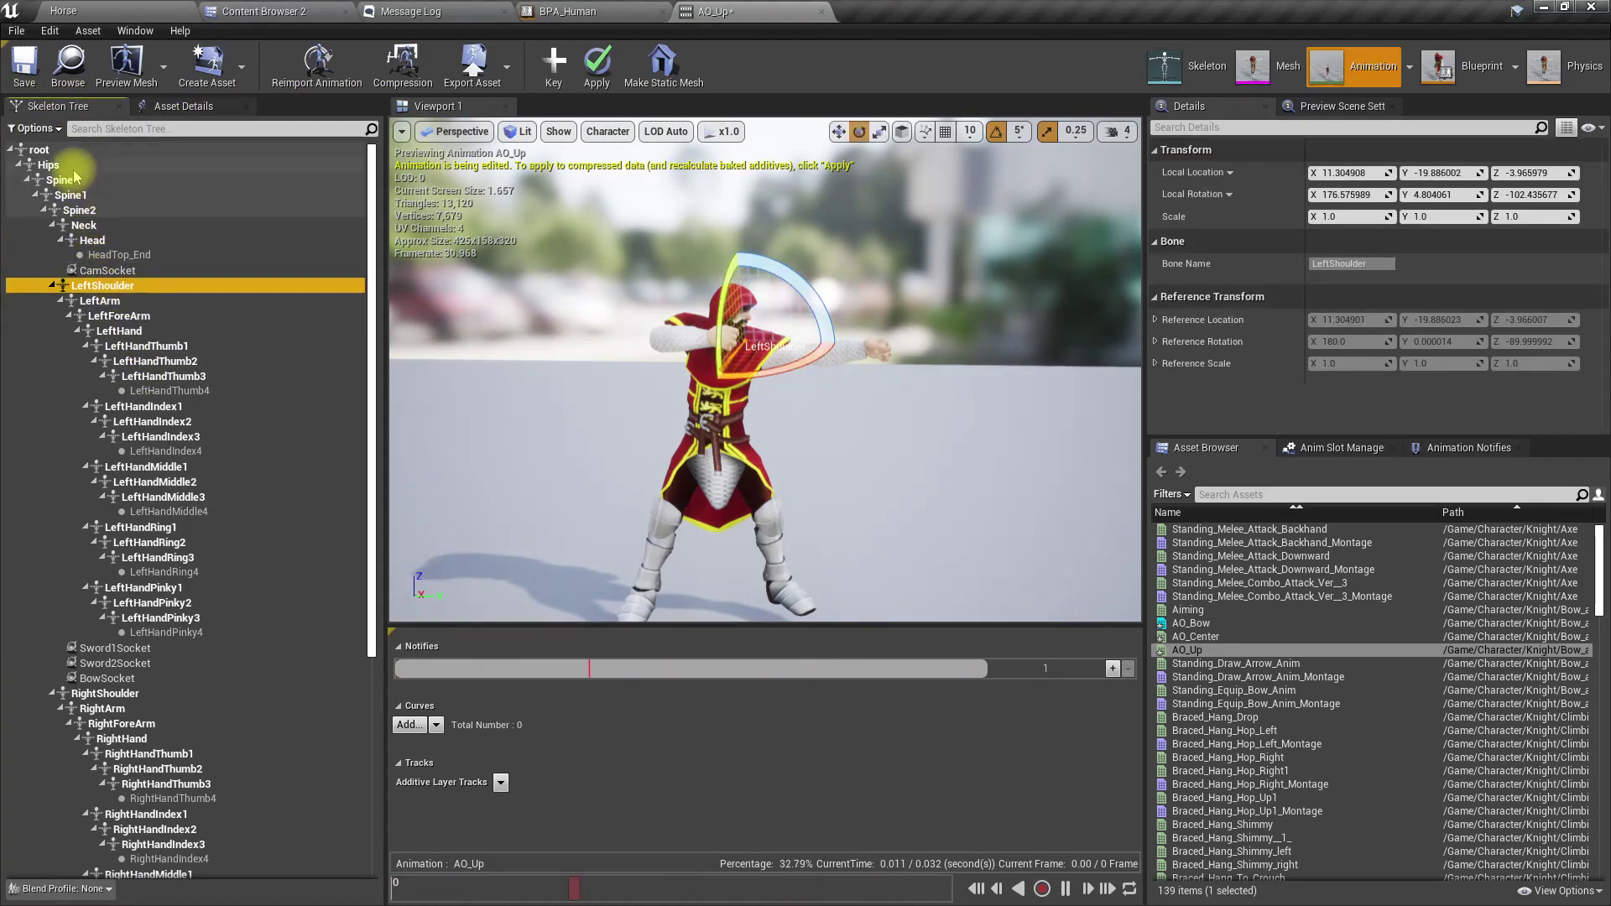
left_click(66, 167)
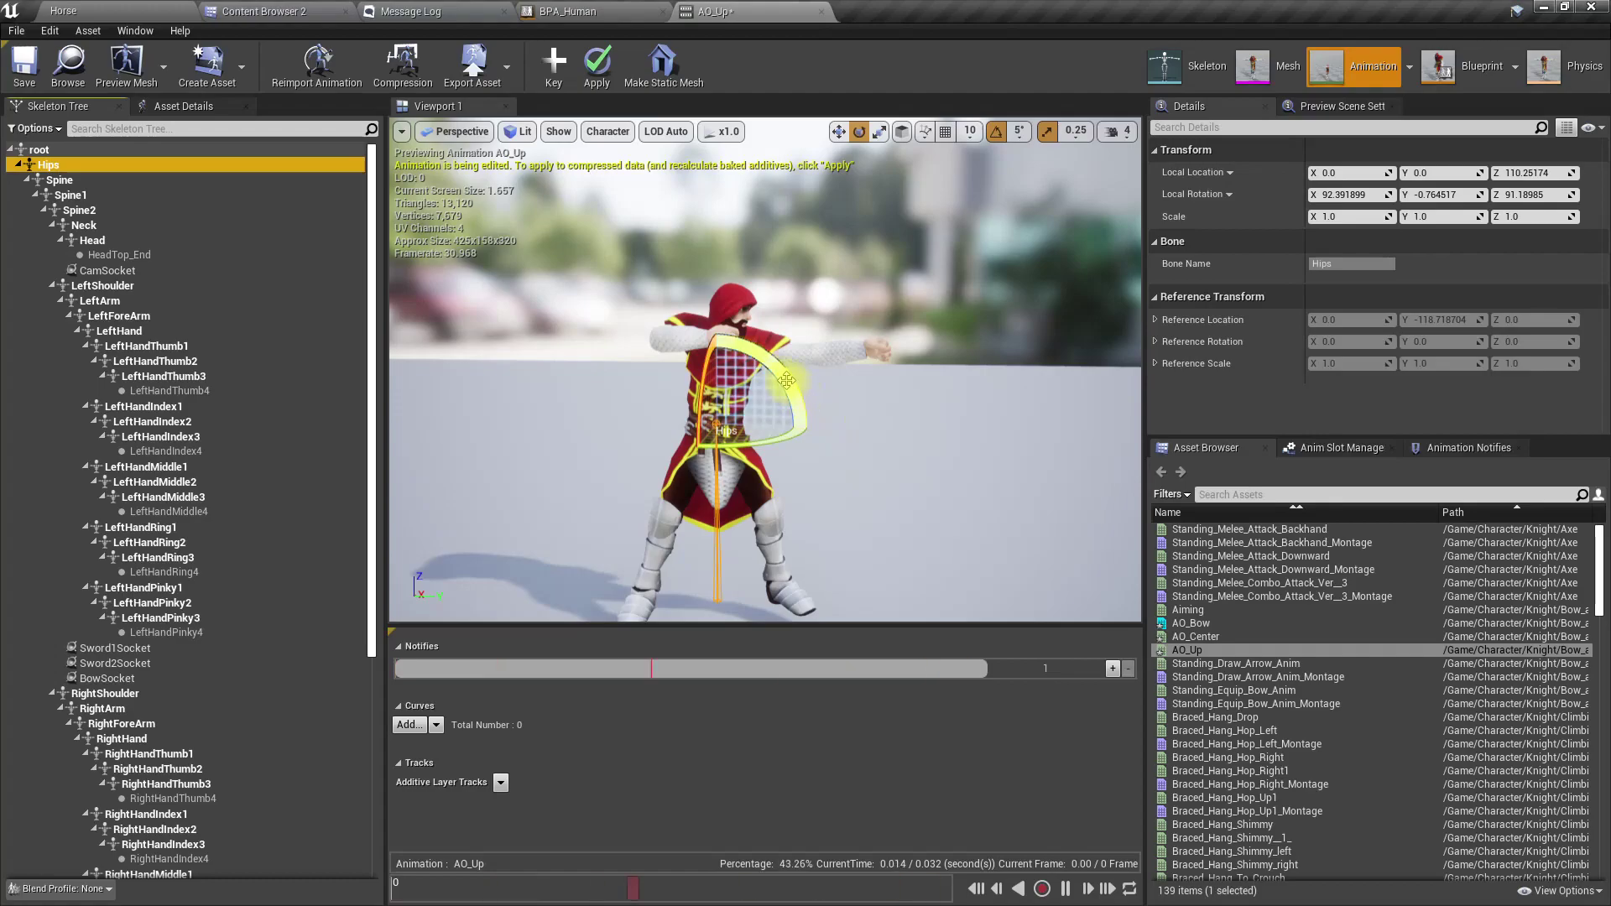
left_click_drag(801, 416, 810, 449)
key("ctrl+z")
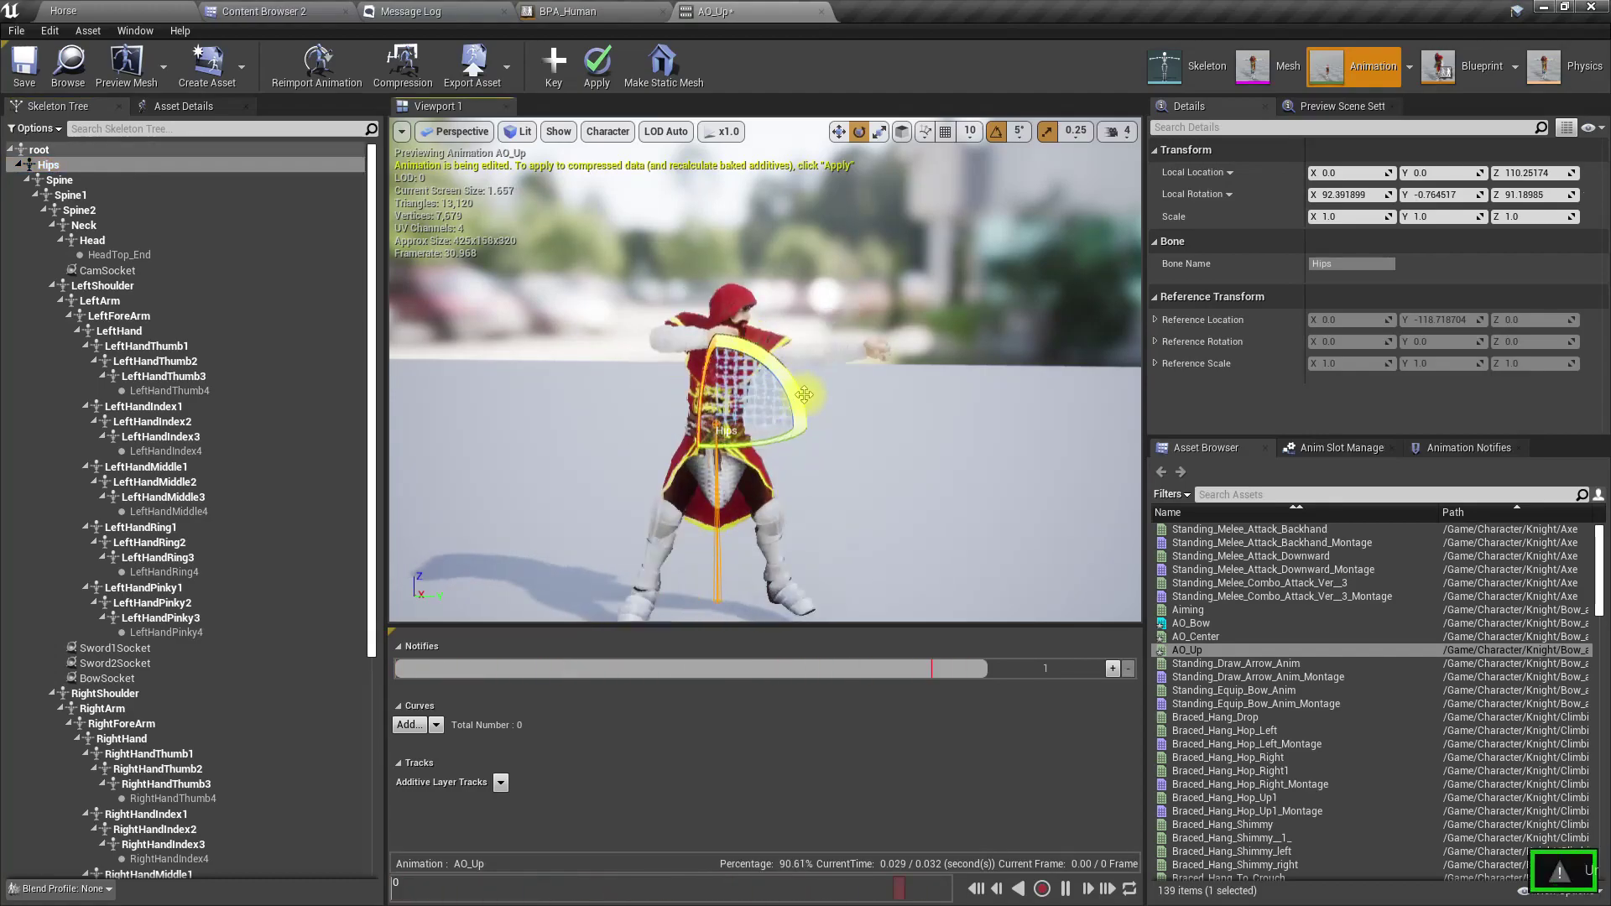
Bend the torso upward in AO_Up by rotating Spine and Spine1 about -20 degrees each and Spine2 about -10 degrees around local Z.
left_click(79, 179)
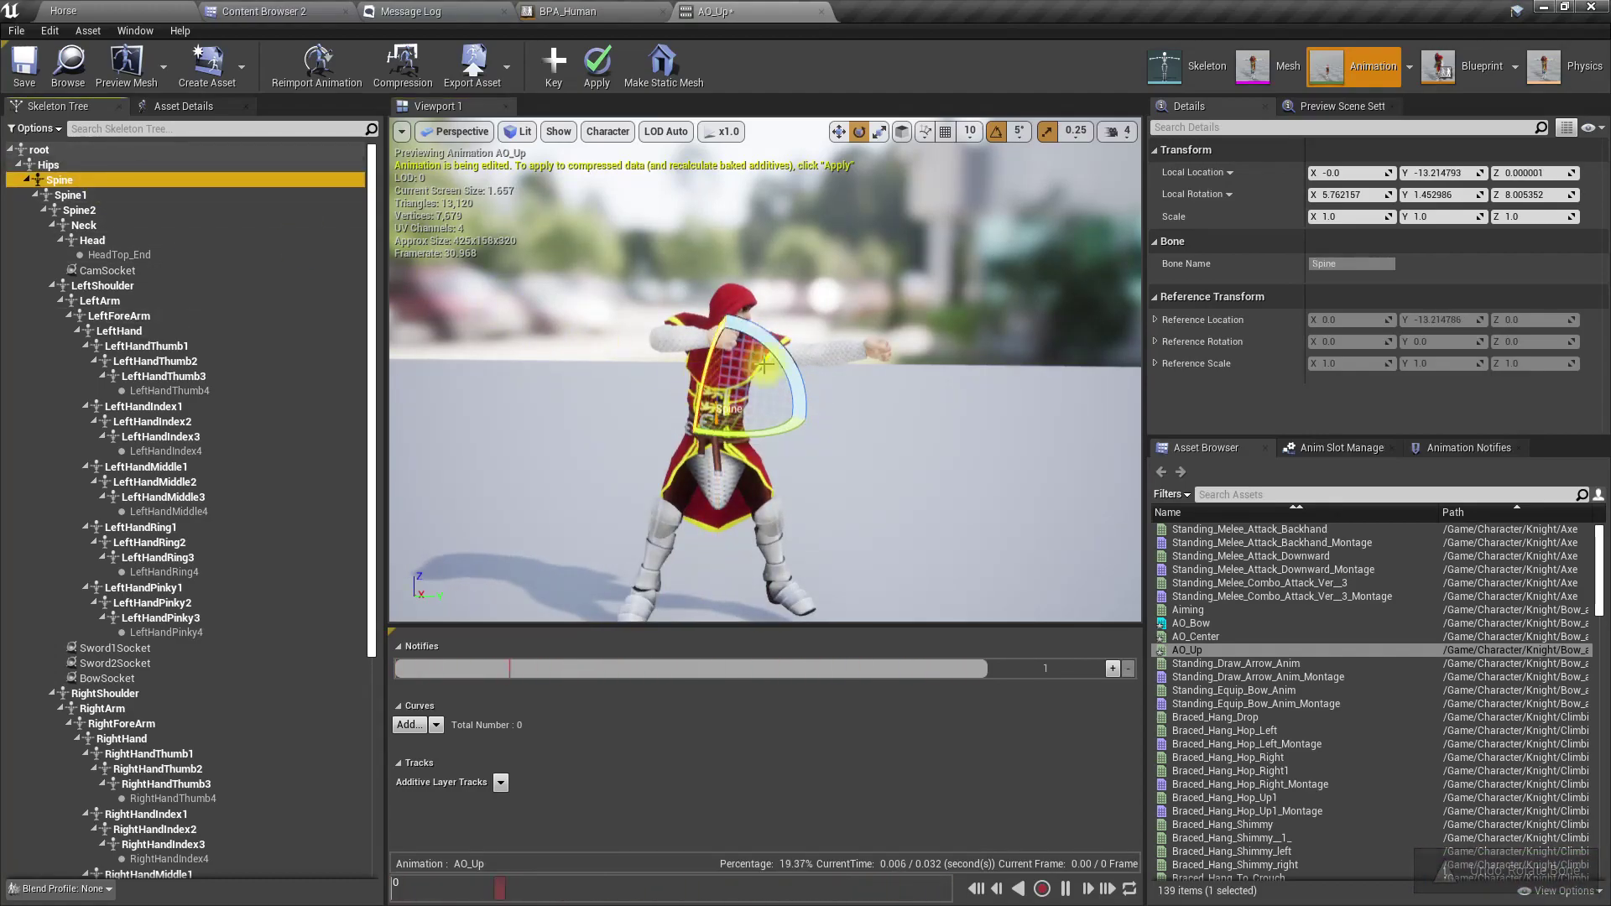
left_click_drag(782, 362, 813, 418)
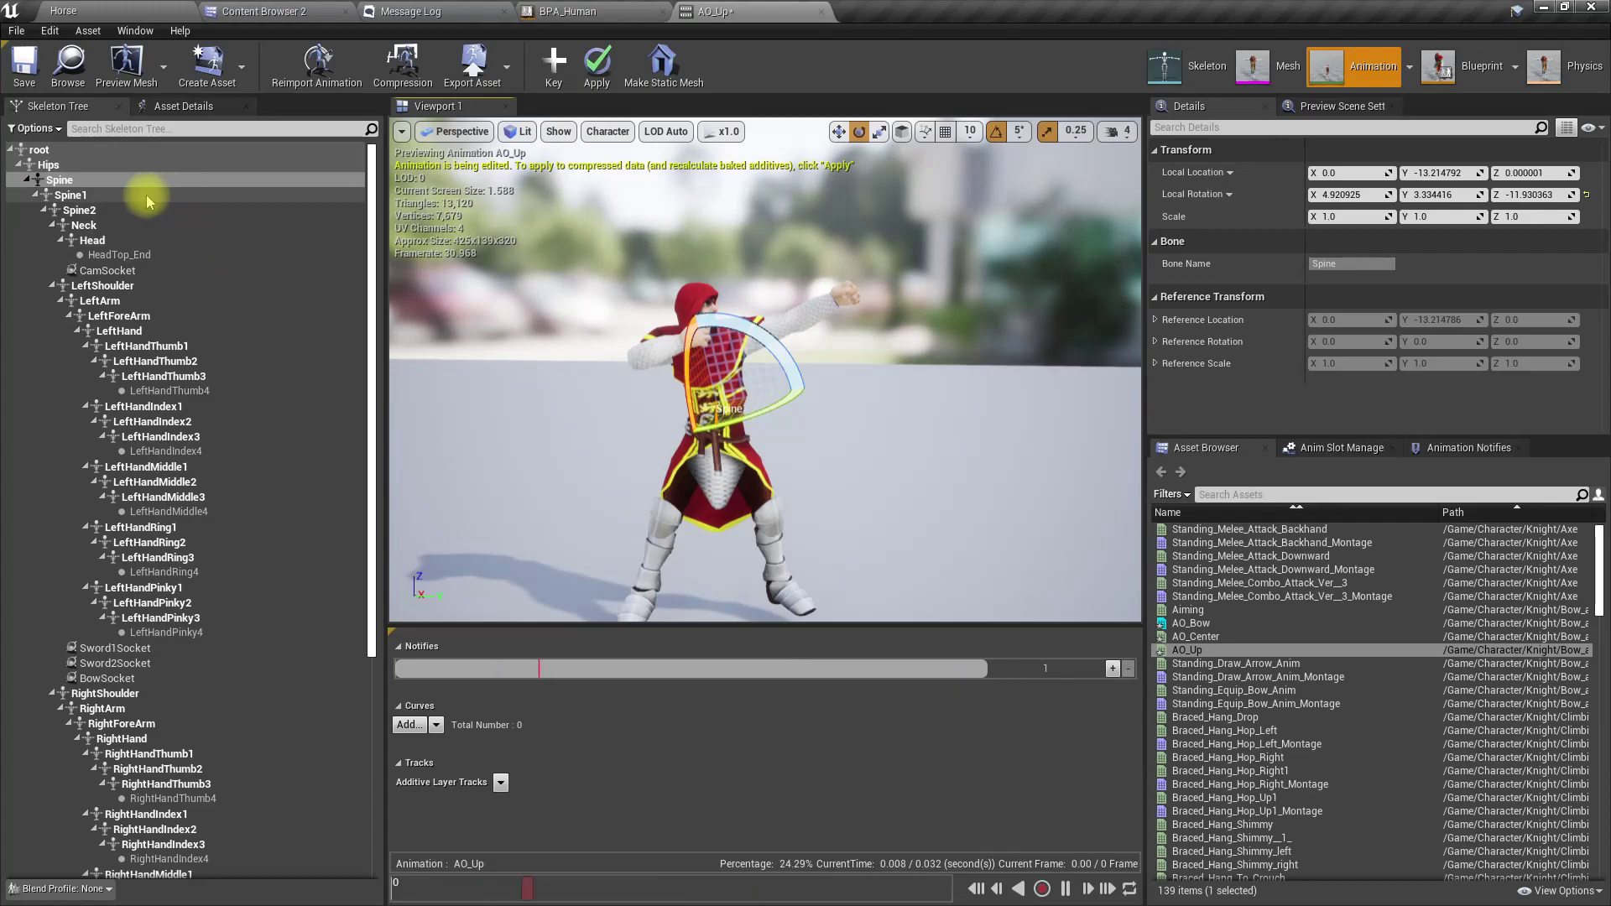
left_click(84, 195)
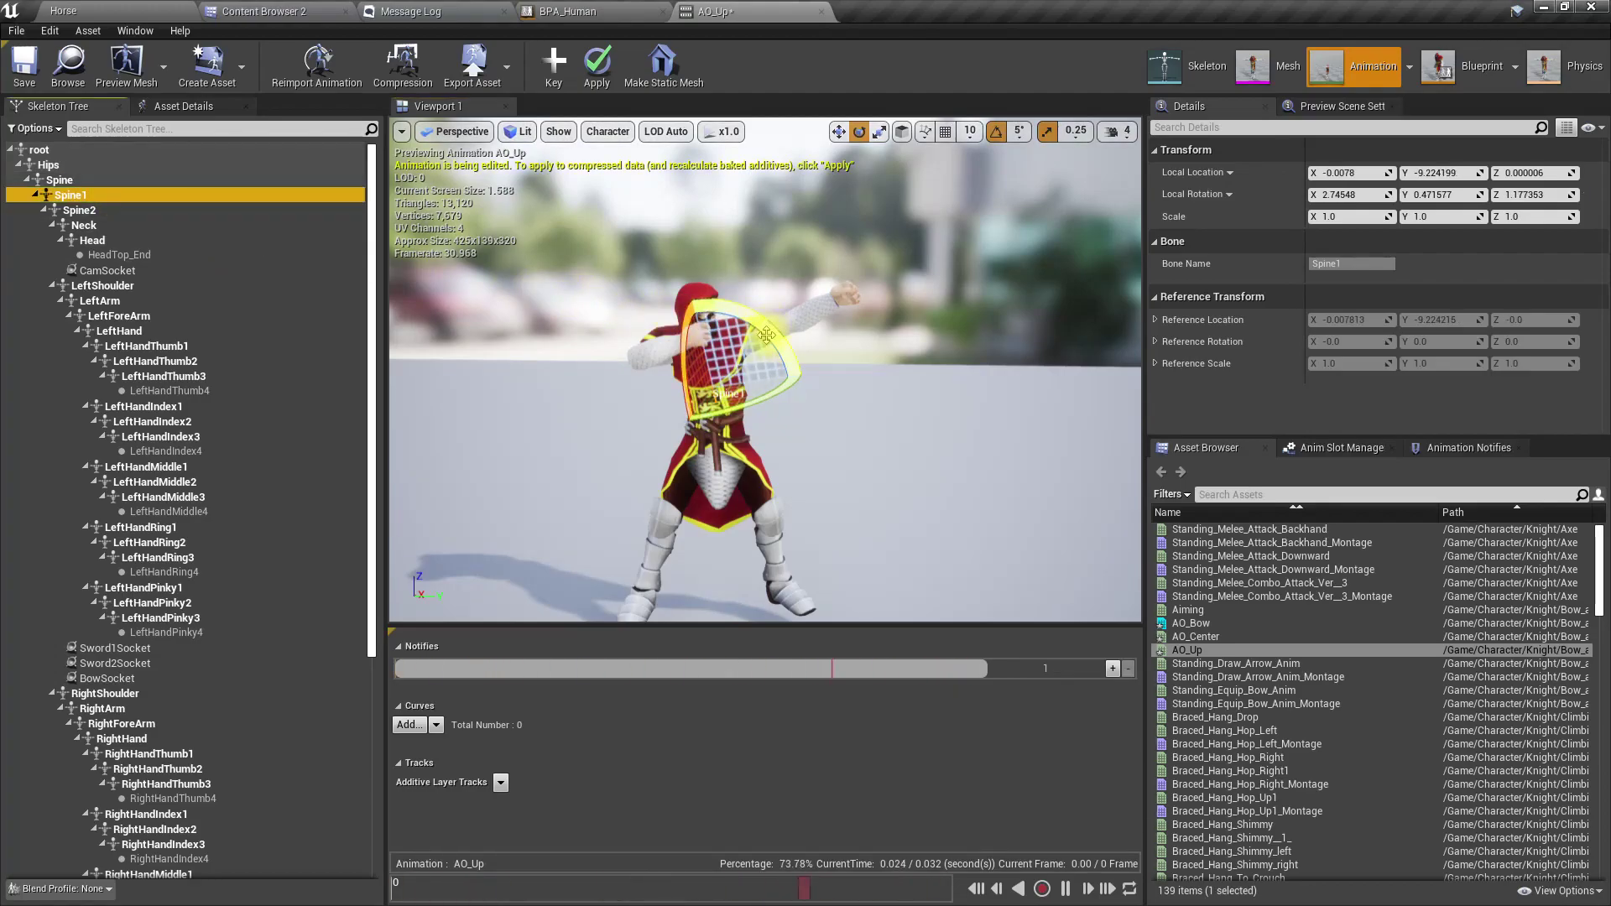
left_click_drag(760, 332, 873, 361)
left_click_drag(873, 361, 738, 344, "alt")
right_click_drag(779, 427, 800, 399)
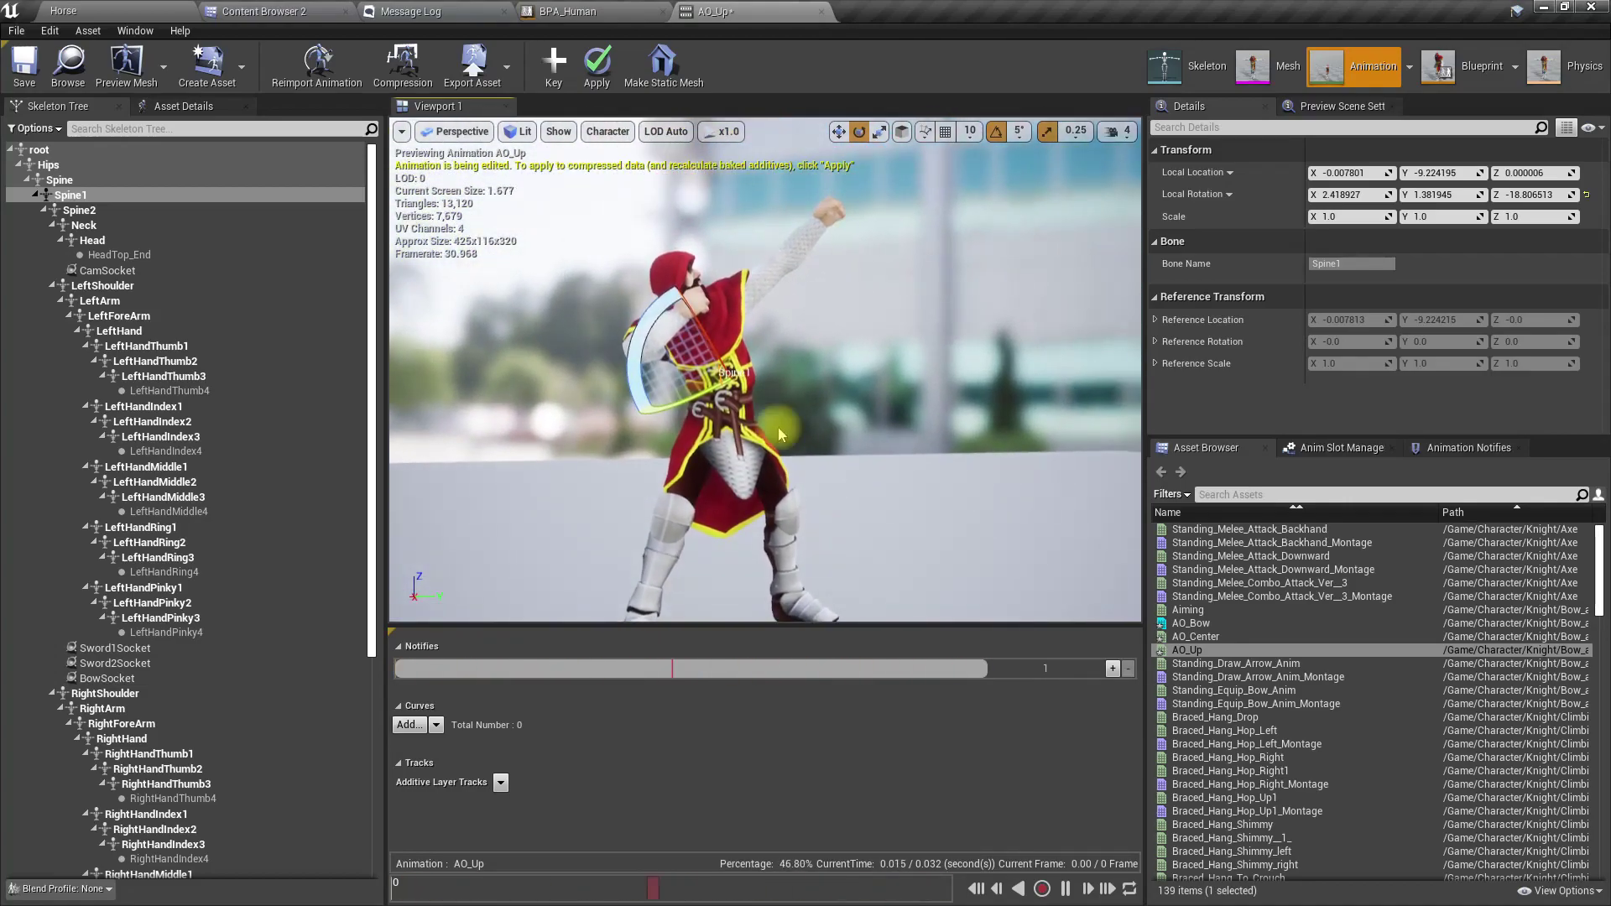
left_click(113, 214)
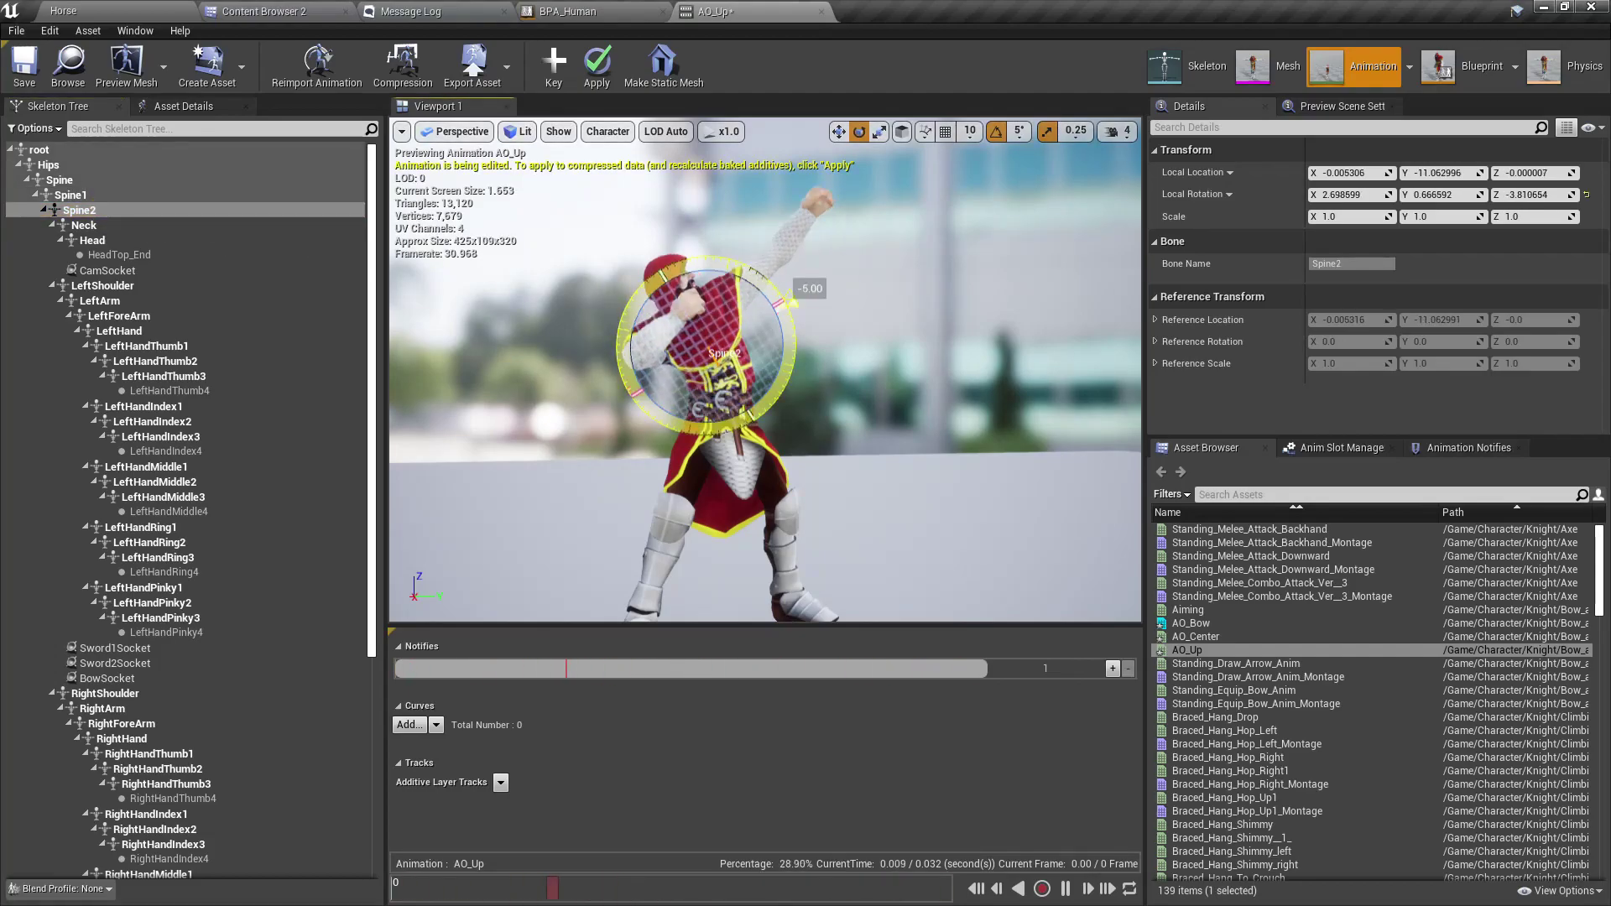
left_click_drag(793, 301, 660, 312)
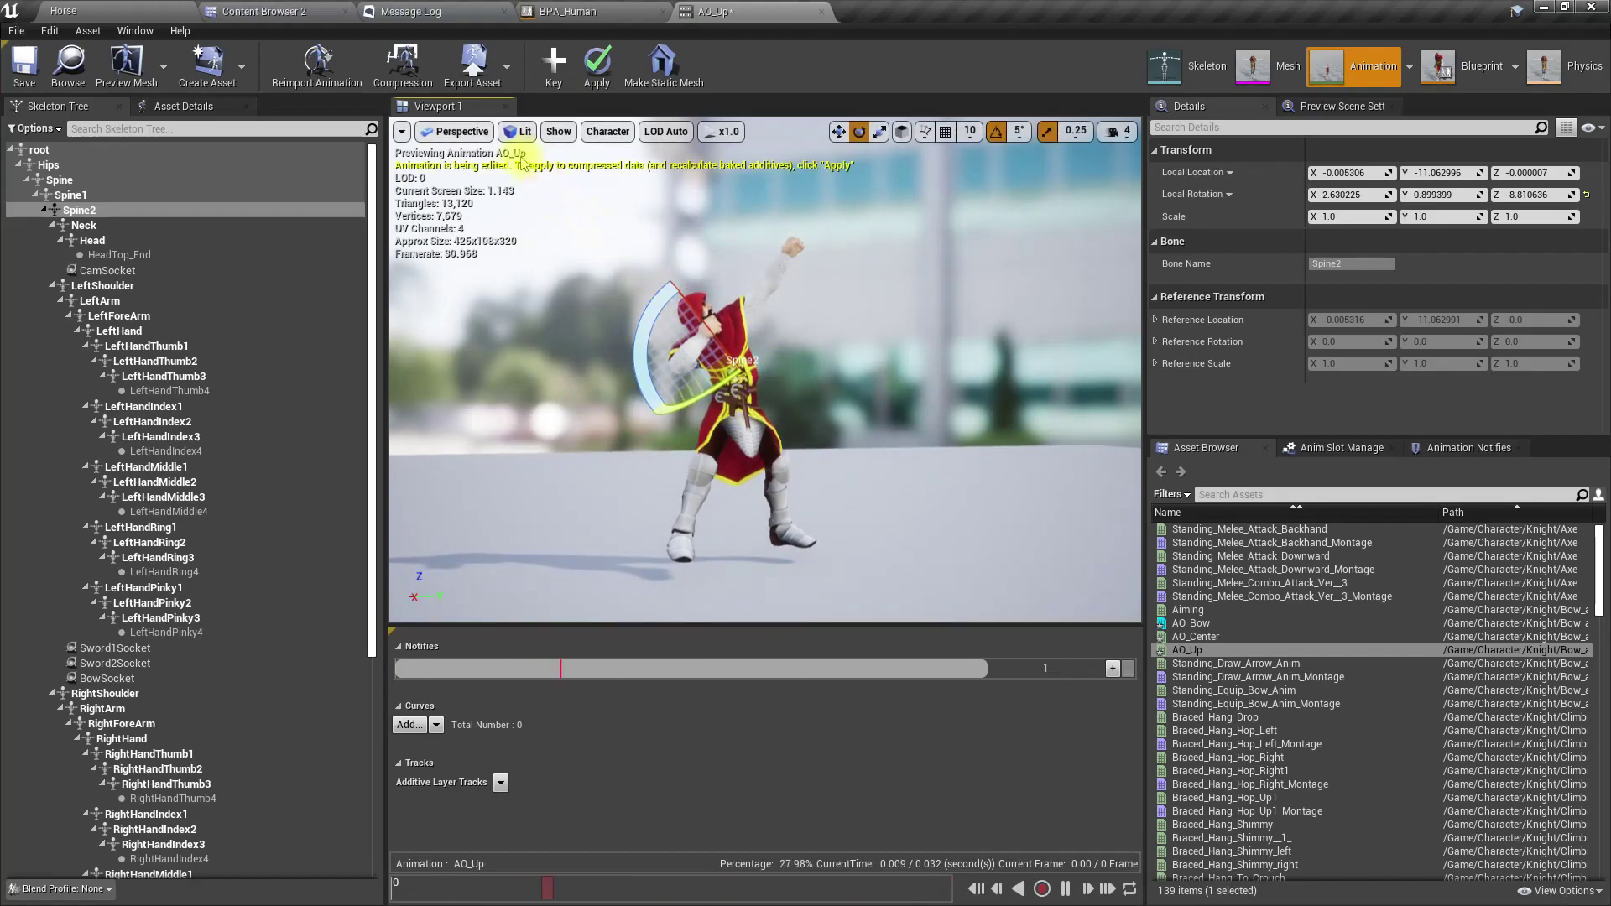
Switch the viewport to the Front orthographic view with Unlit shading and frame the whole character.
left_click(457, 131)
left_click(487, 273)
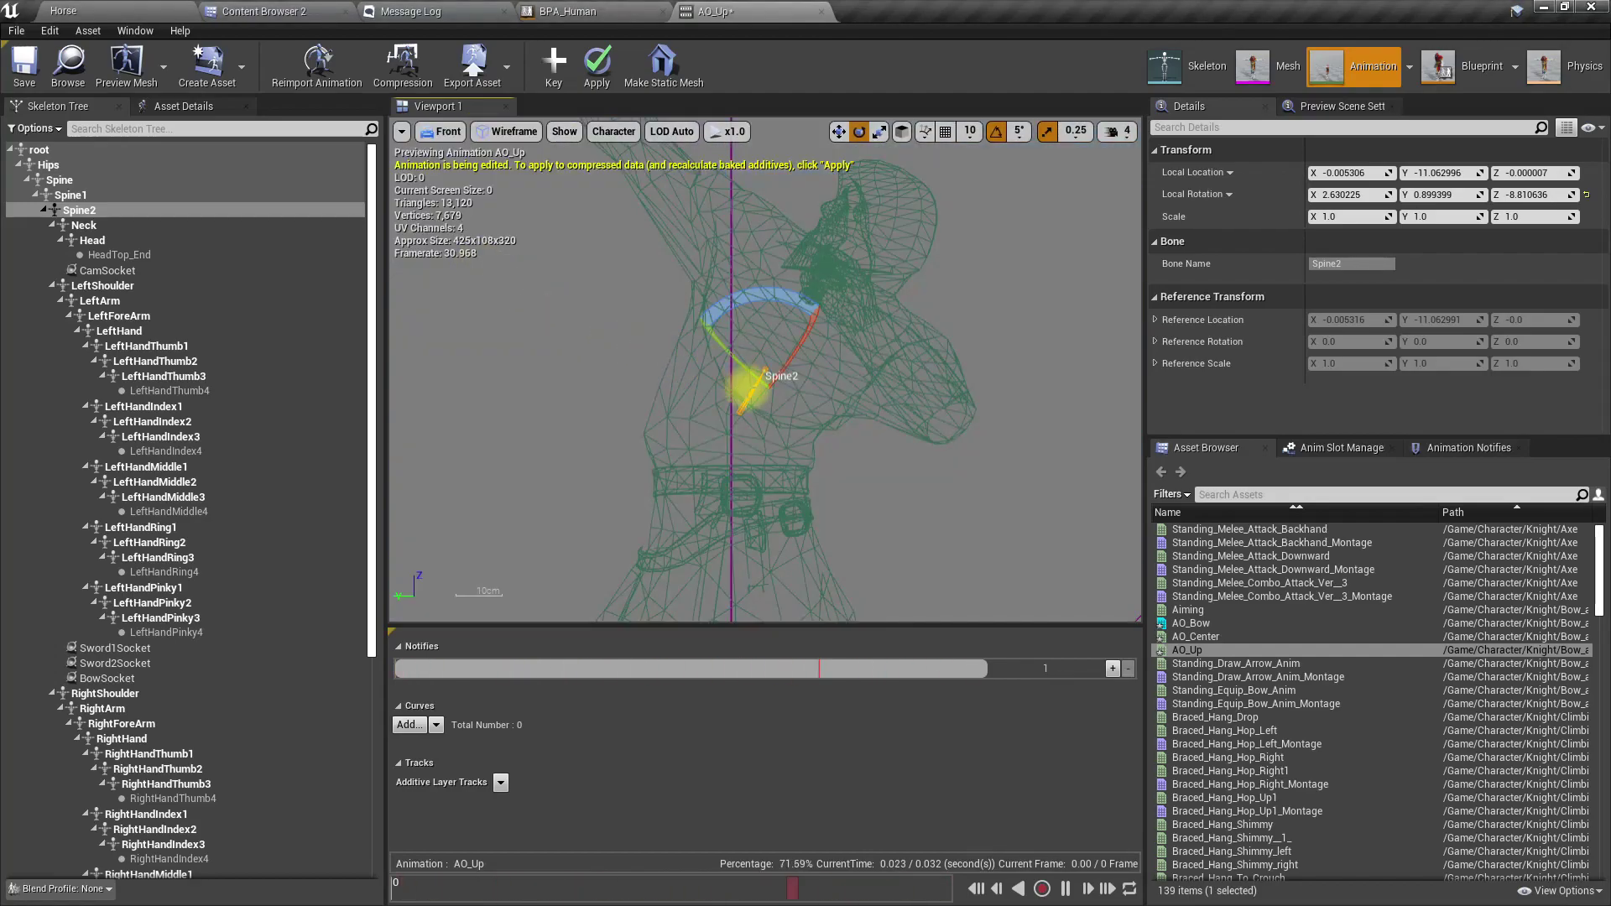
scroll(747, 385, "down", 5)
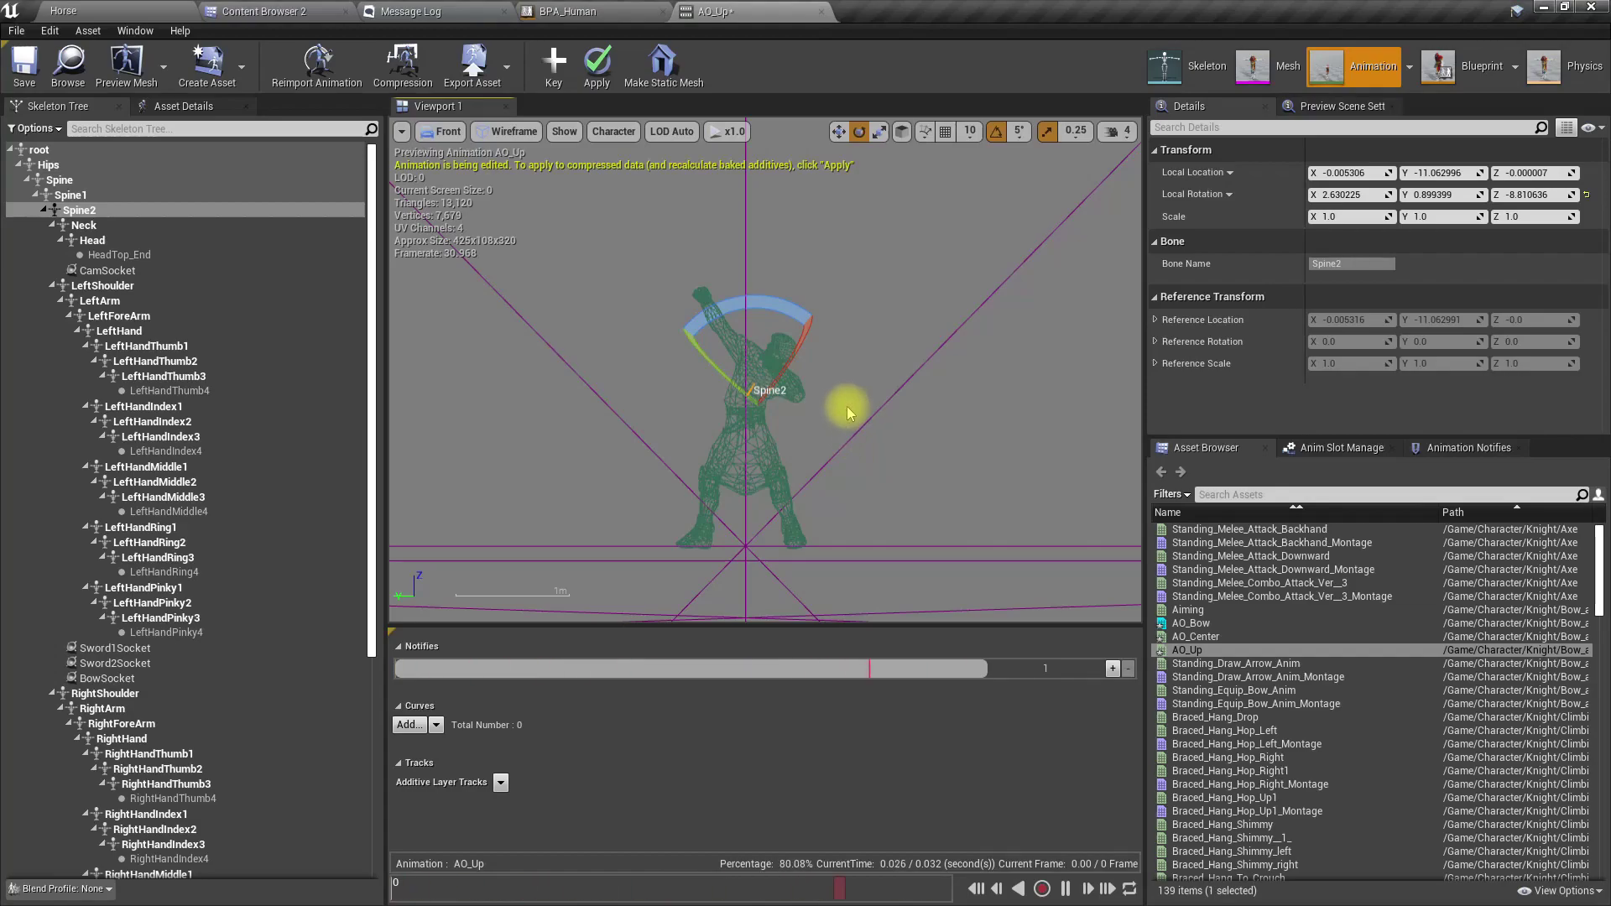
scroll(846, 440, "up", 2)
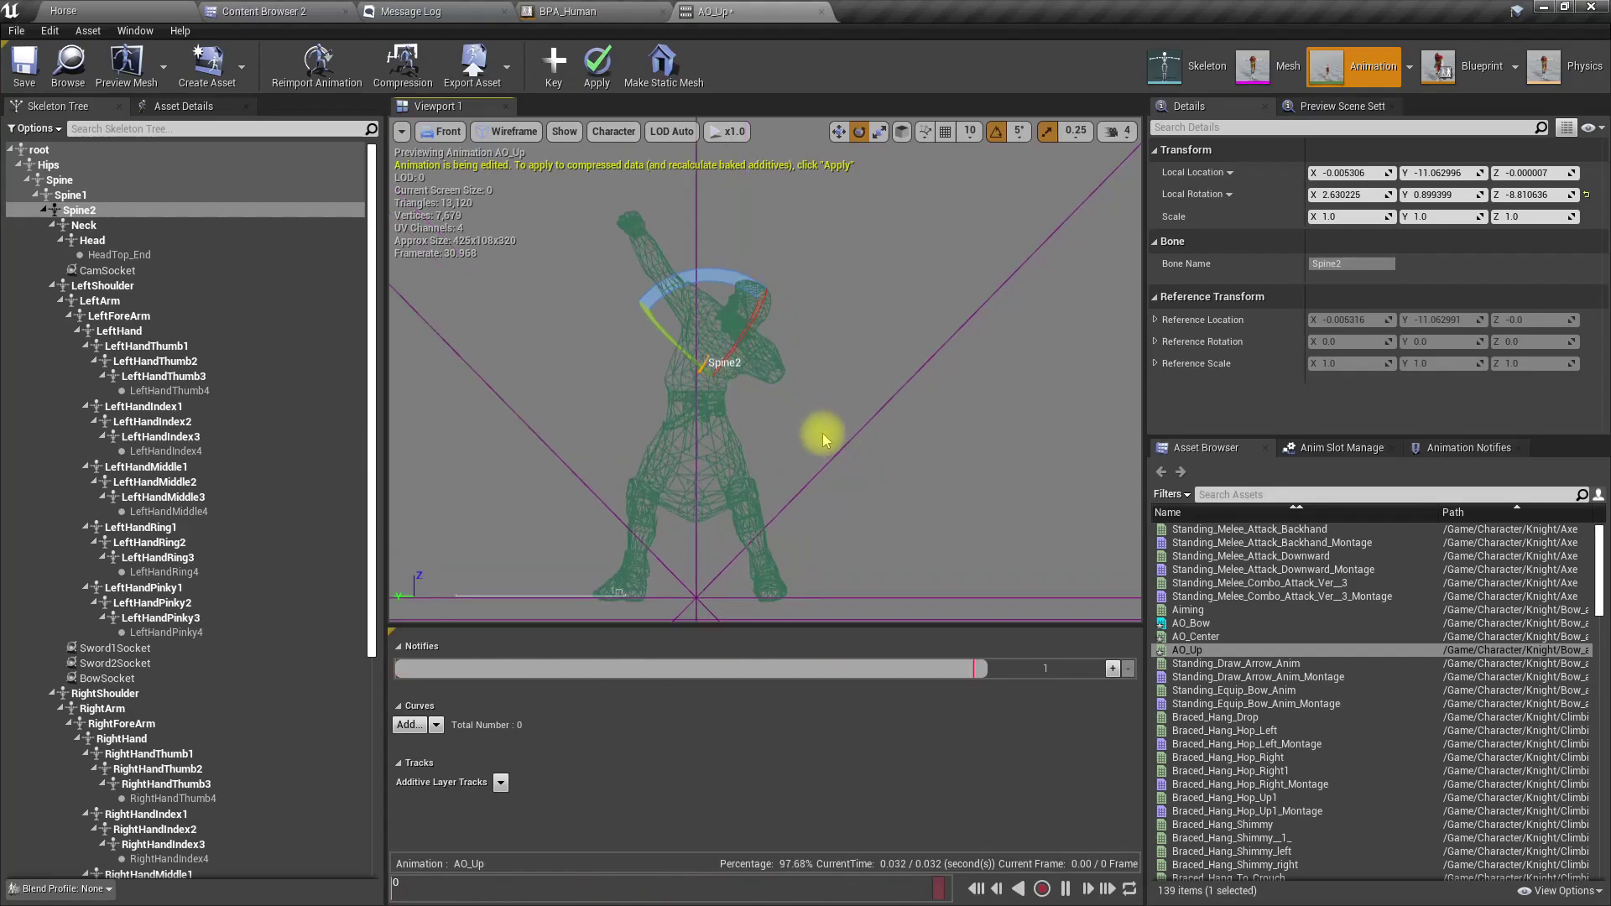
left_click(497, 128)
left_click(479, 161)
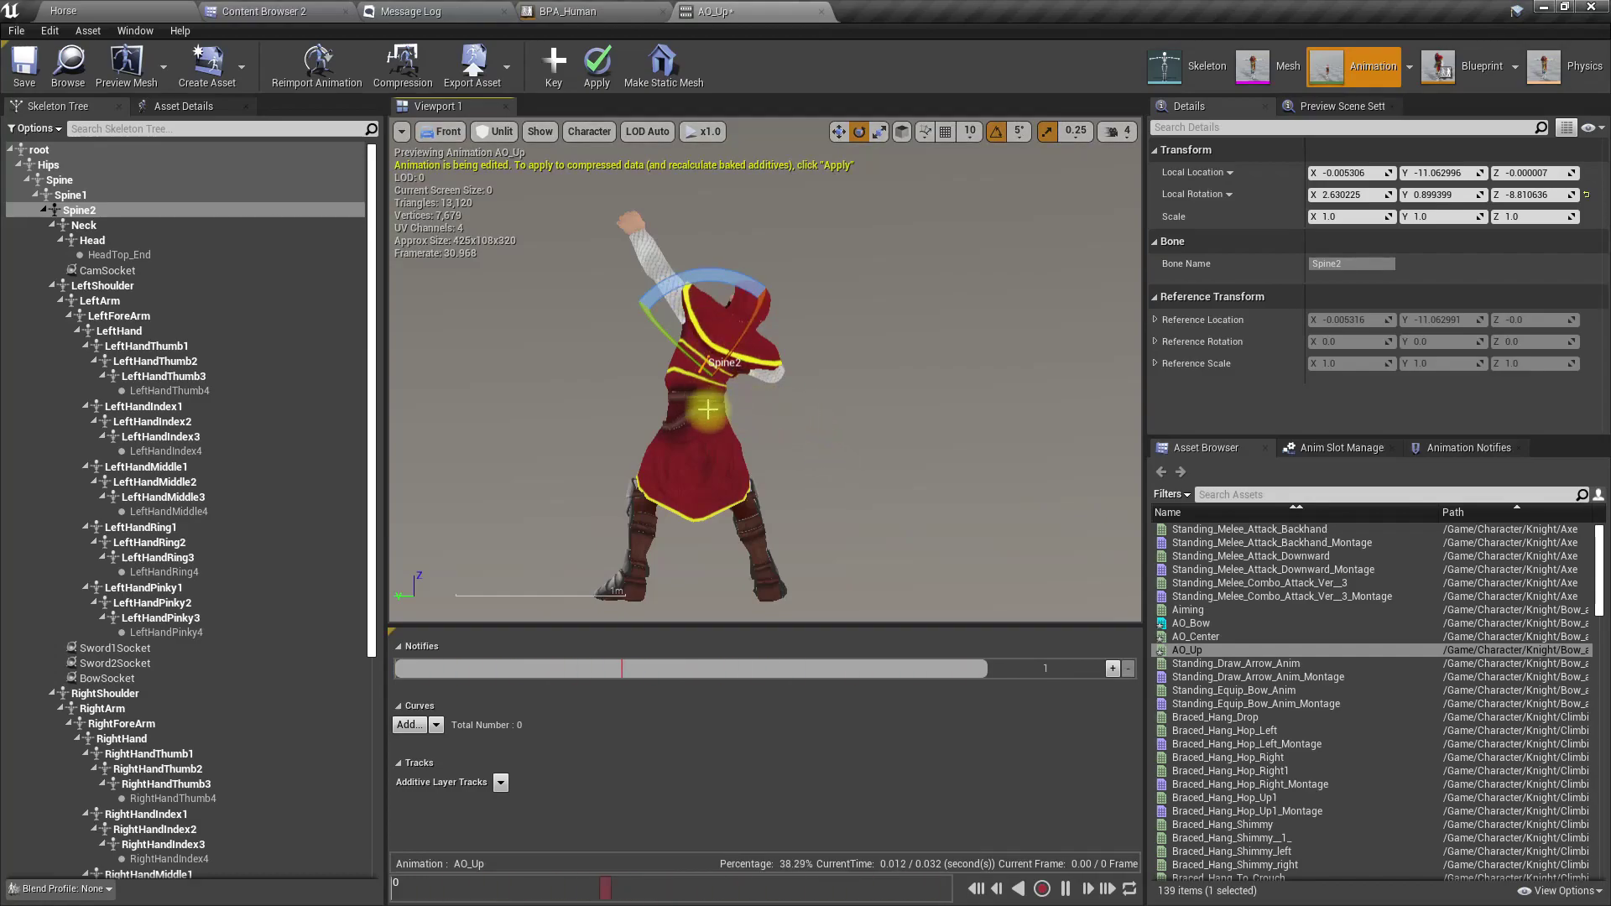
scroll(771, 451, "up", 3)
scroll(813, 395, "down", 4)
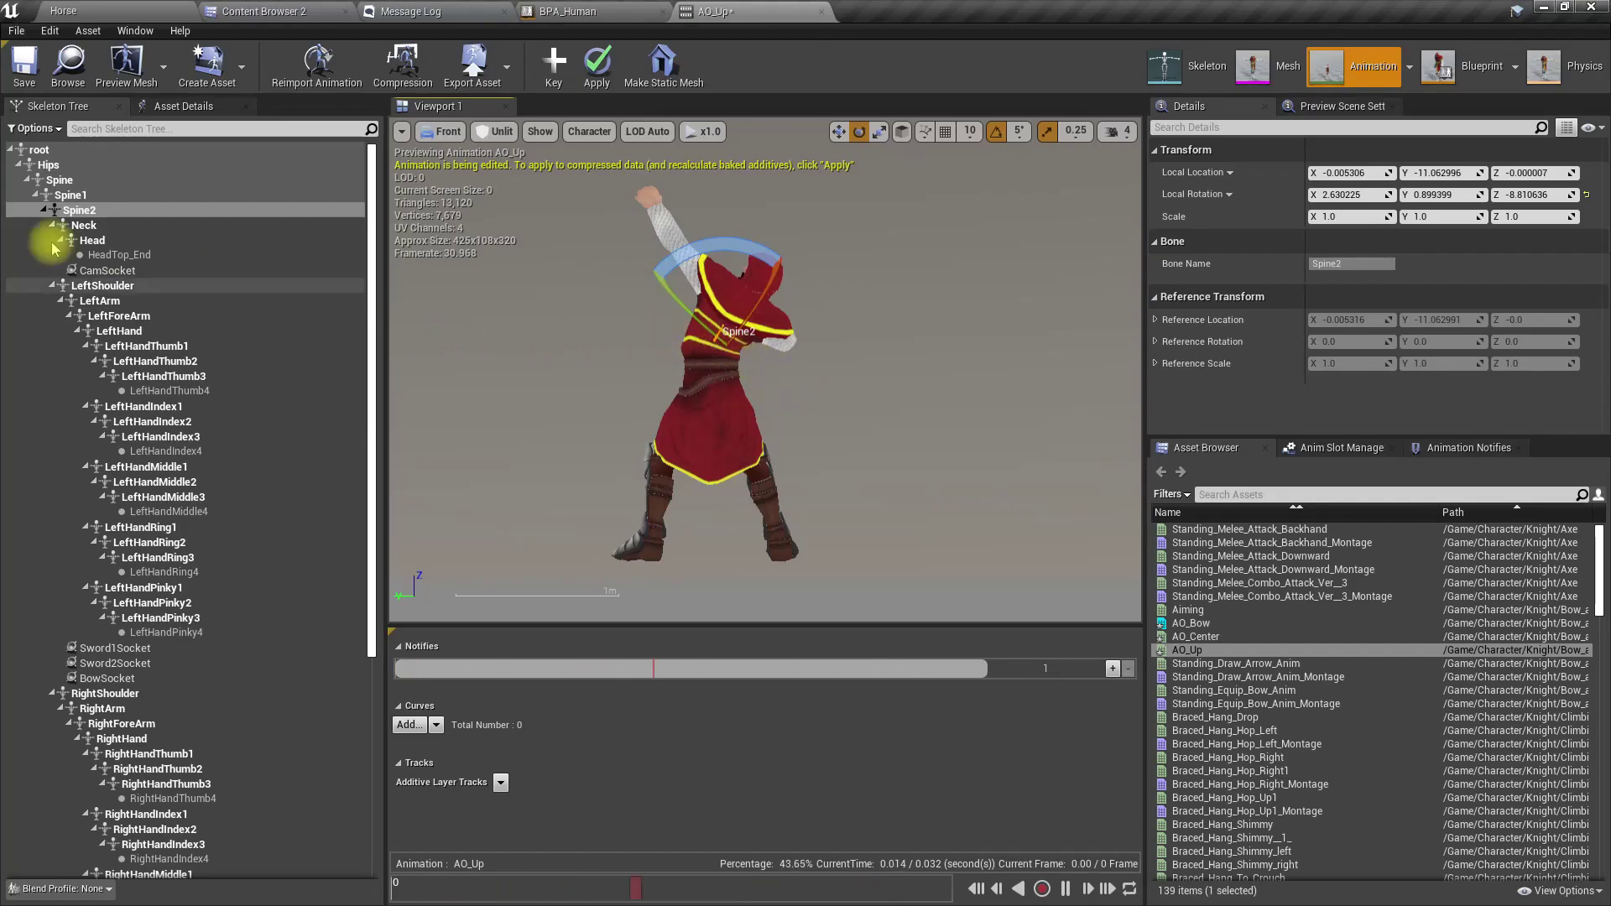
Tilt the head by rotating the Neck bone to about -28 degrees and the Head bone to about 27 degrees in local Z.
left_click(90, 226)
left_click_drag(666, 289, 674, 258)
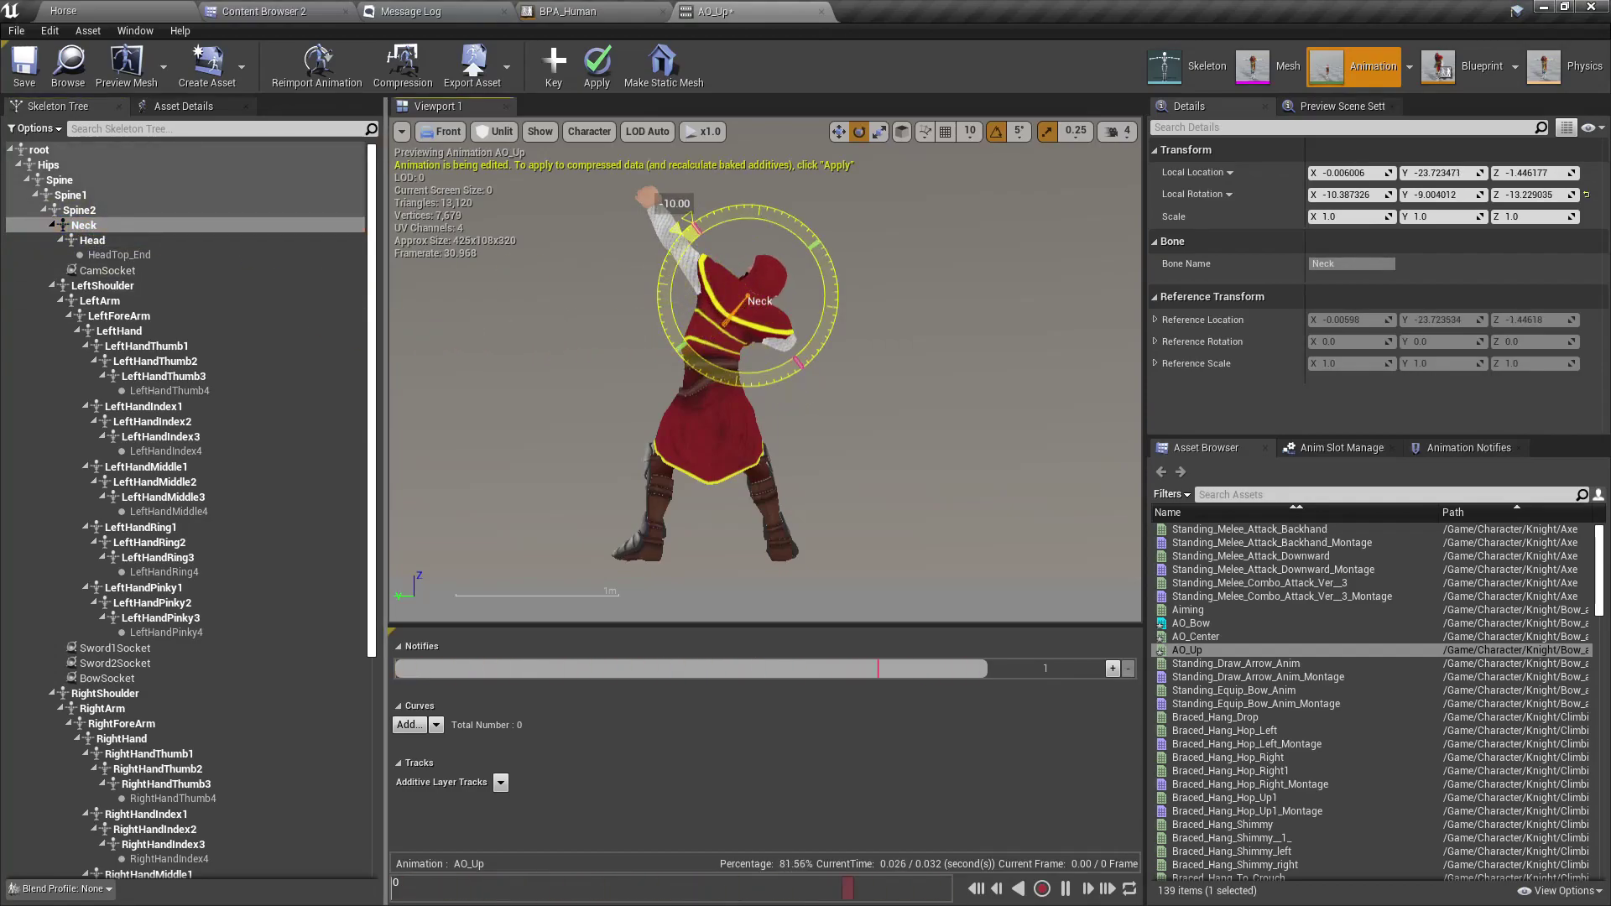
key("ctrl+z")
mouse_move(658, 220)
left_mouse_down()
mouse_move(735, 201)
mouse_move(711, 207)
left_mouse_up()
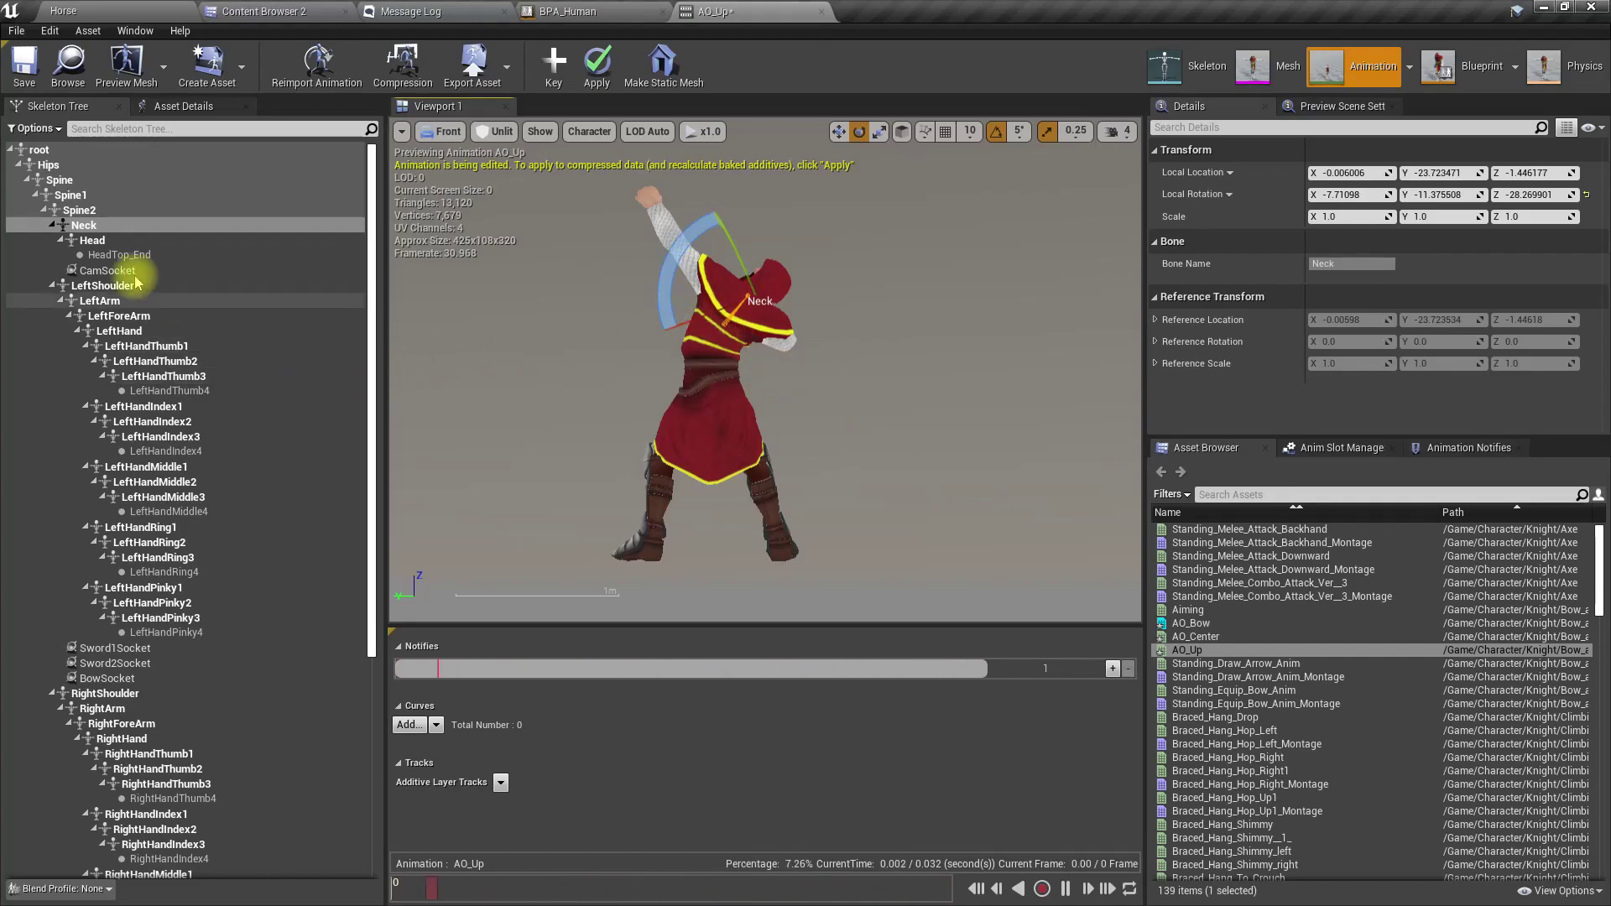
left_click(91, 241)
left_click_drag(696, 249, 737, 203)
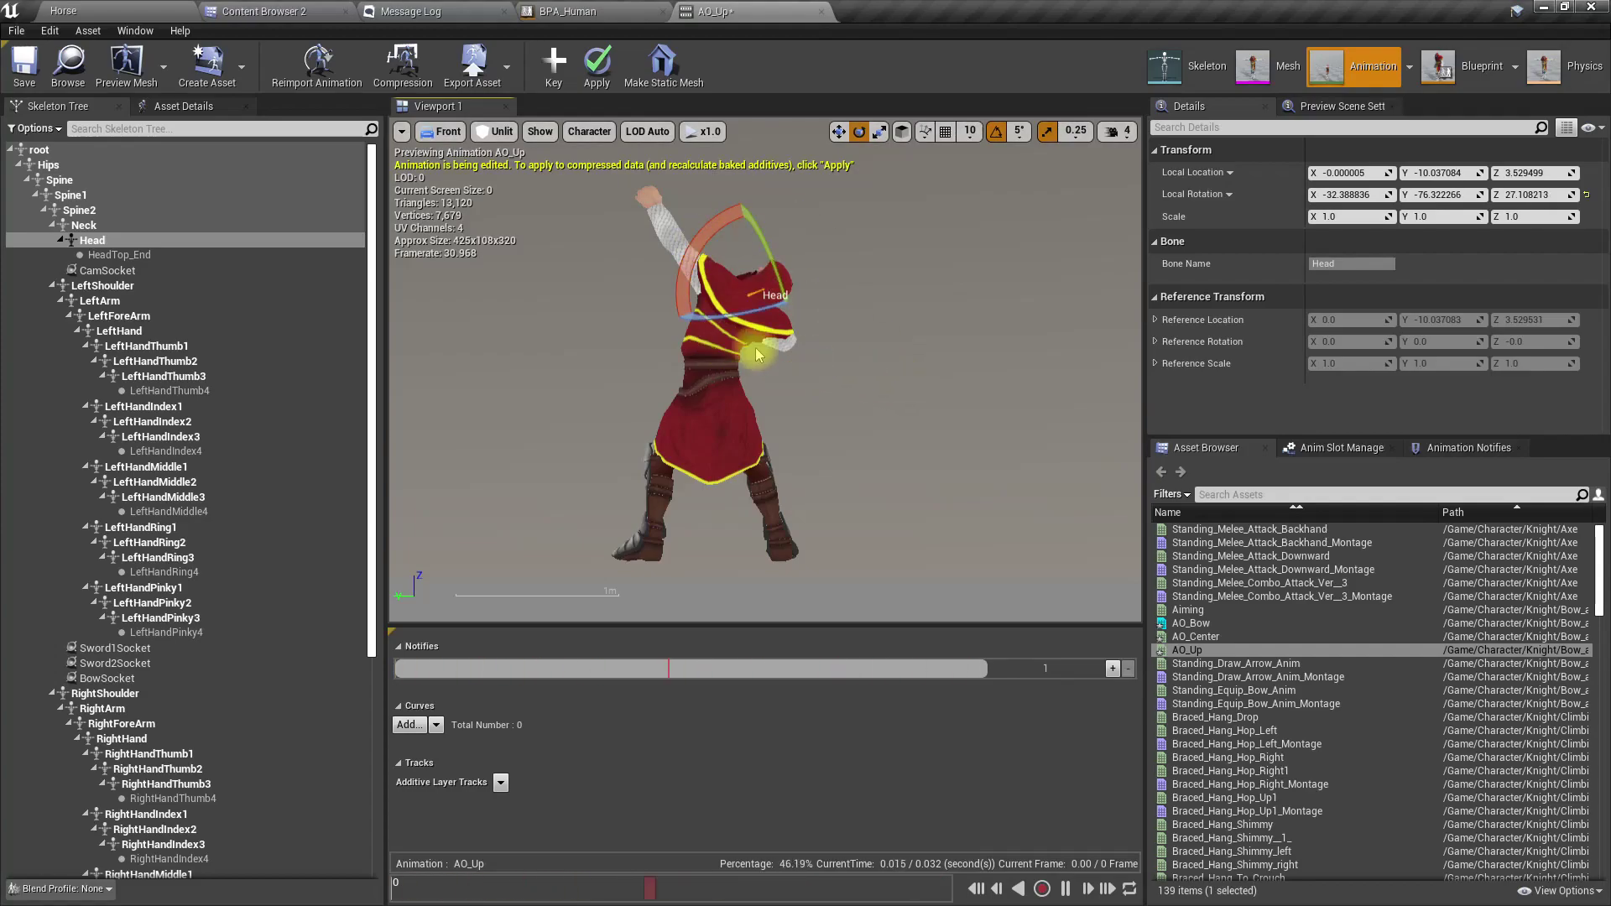
left_click(113, 297)
left_click(112, 288)
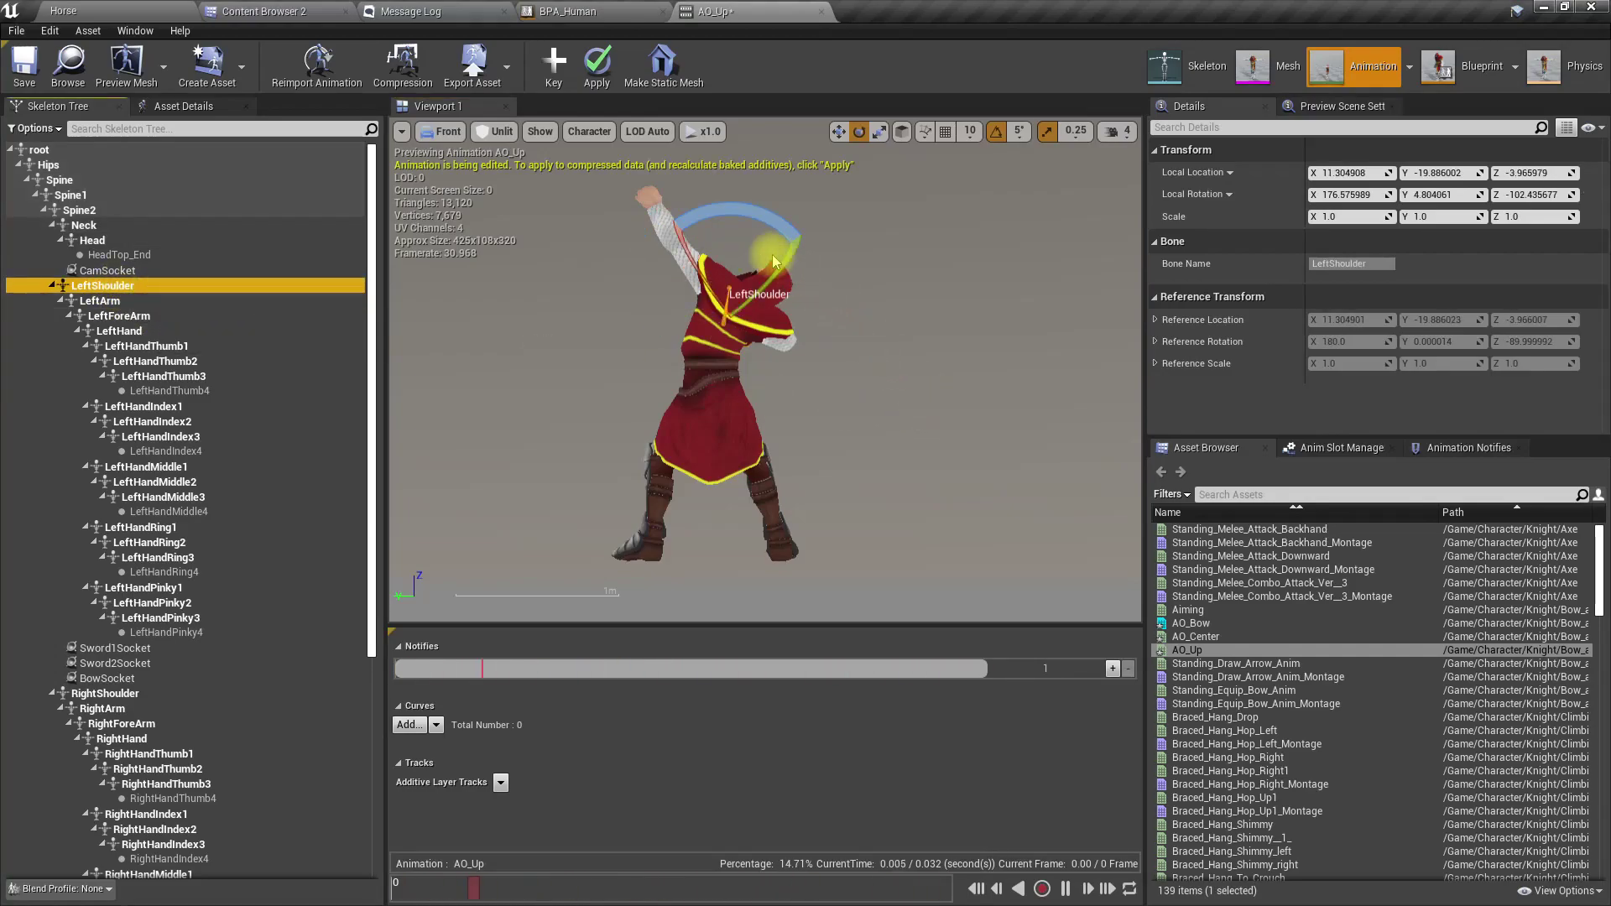
left_click_drag(716, 217, 780, 270)
key("ctrl+z")
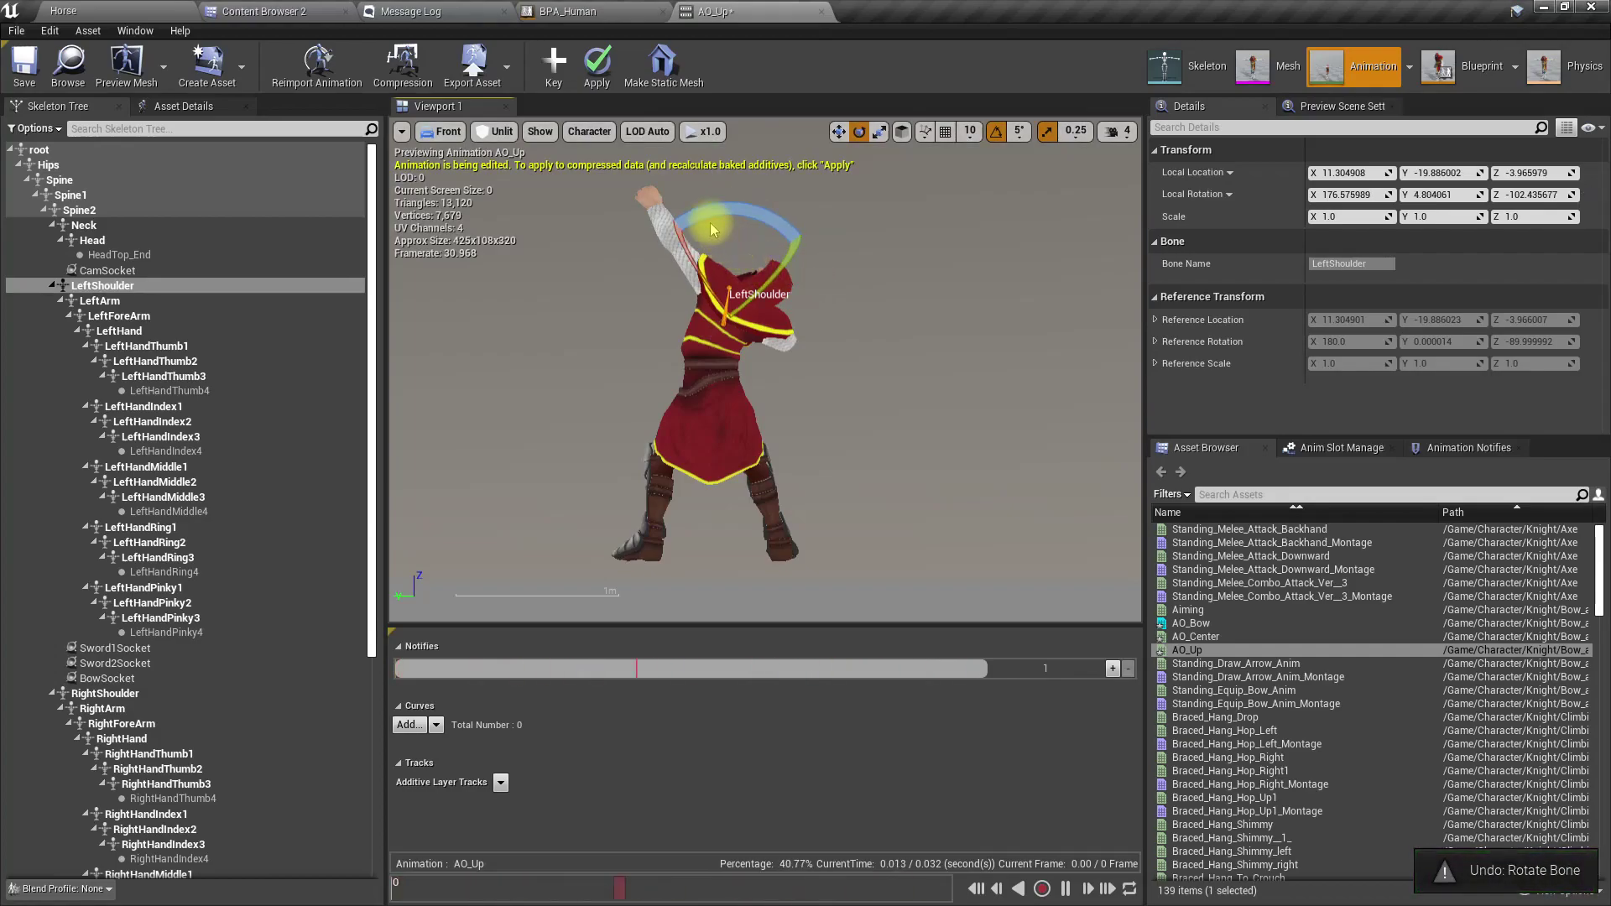
left_click_drag(696, 212, 720, 208)
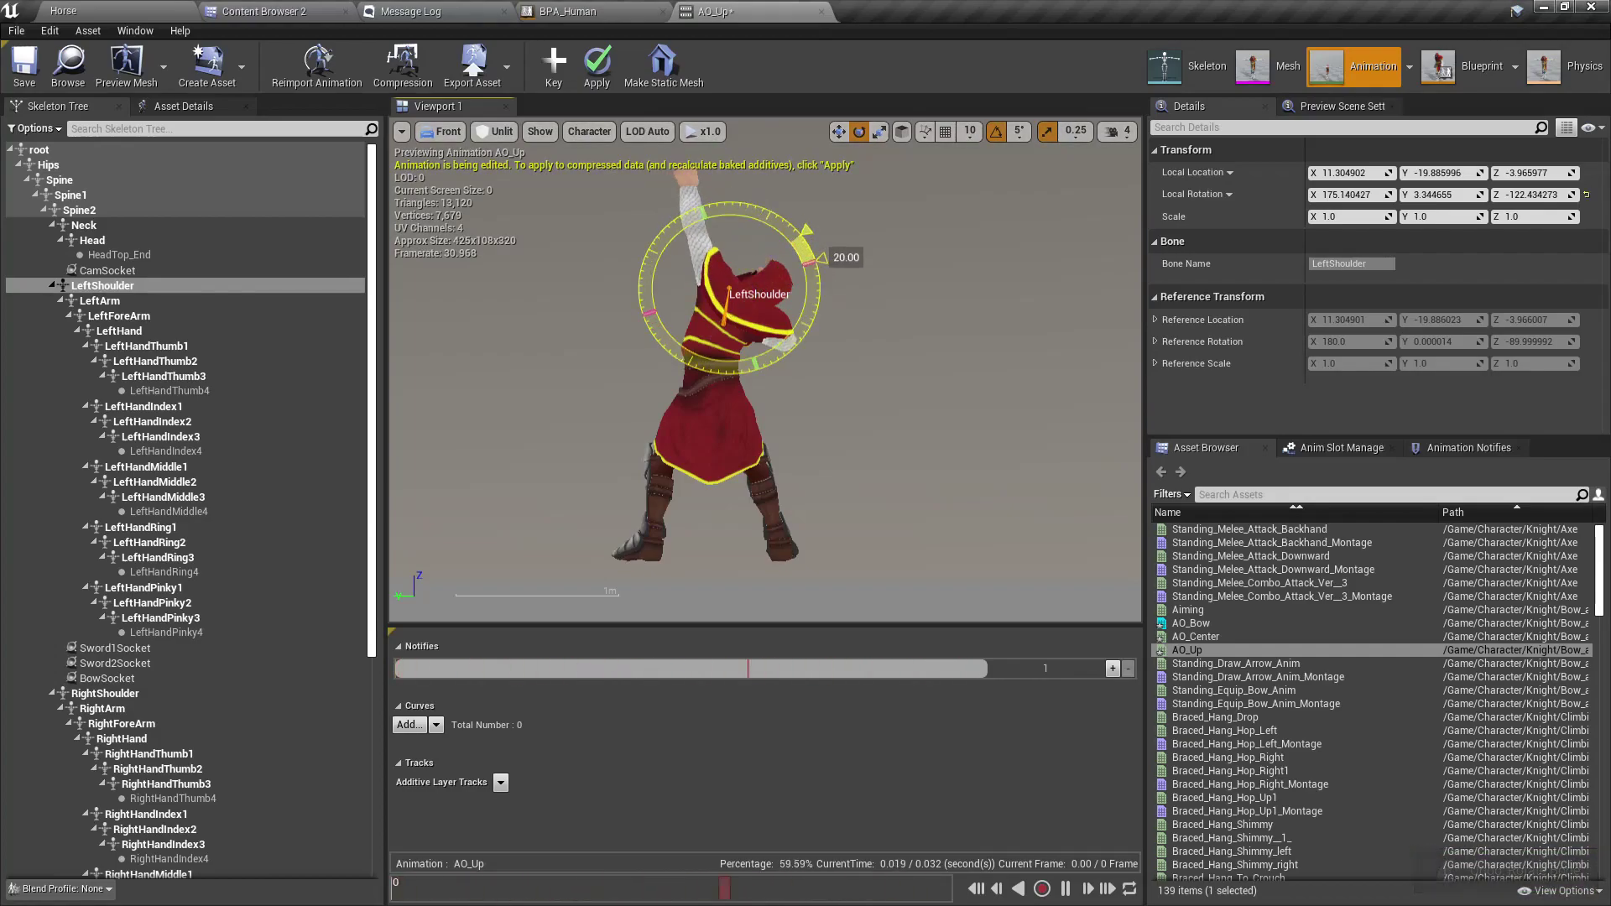
key("ctrl+z")
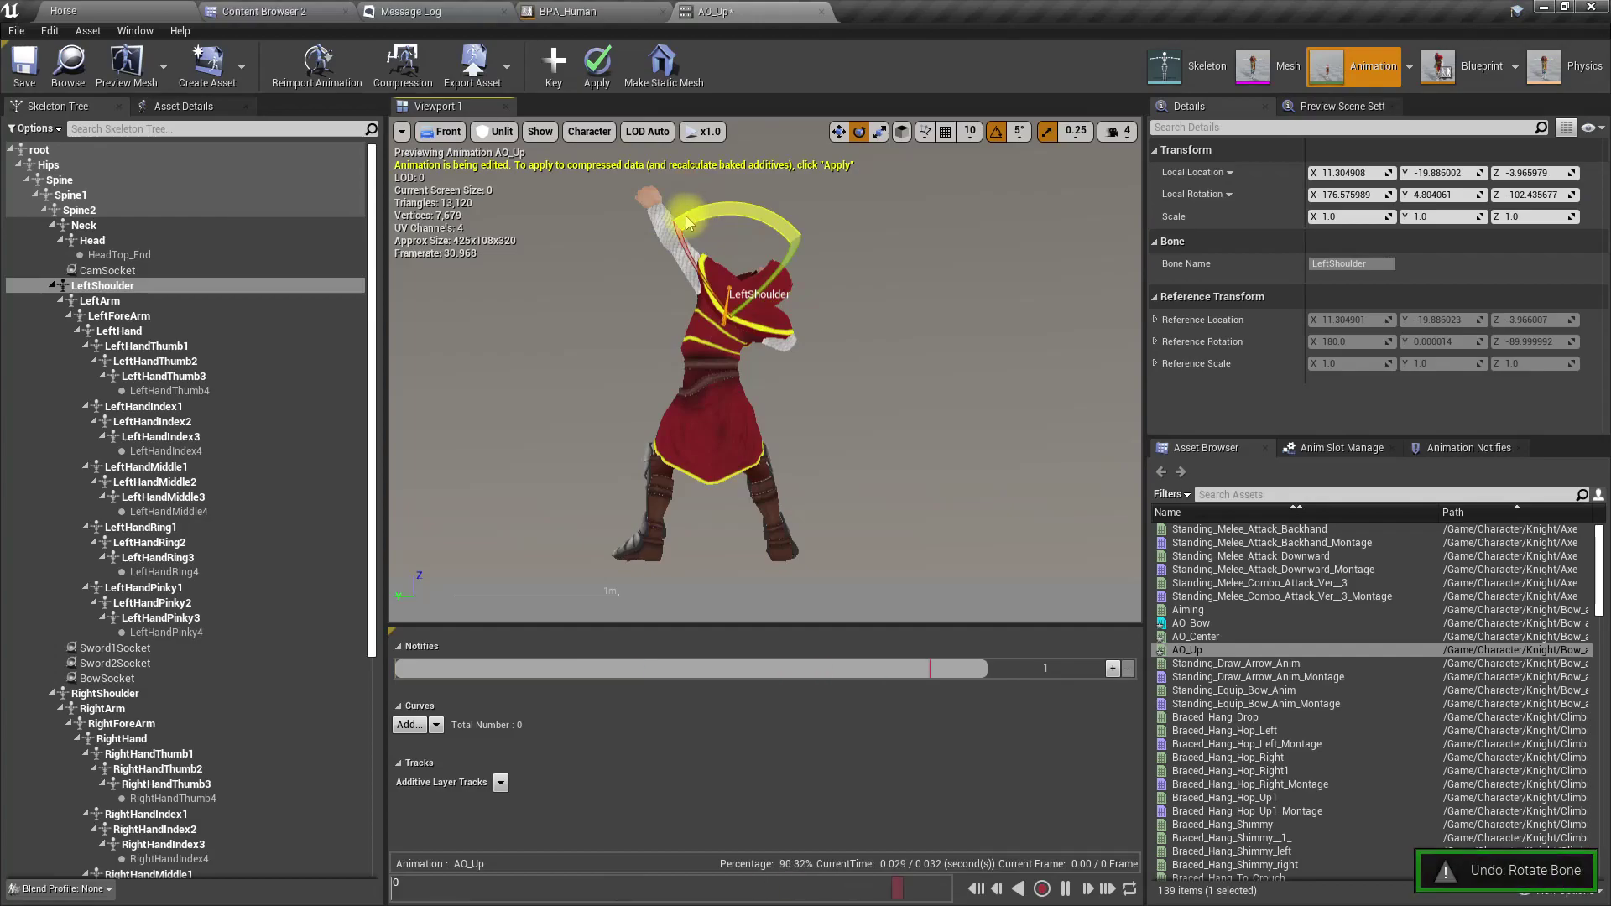
Switch to the Back view and rotate the LeftShoulder bone by 20 degrees to raise the extended arm.
left_click(459, 132)
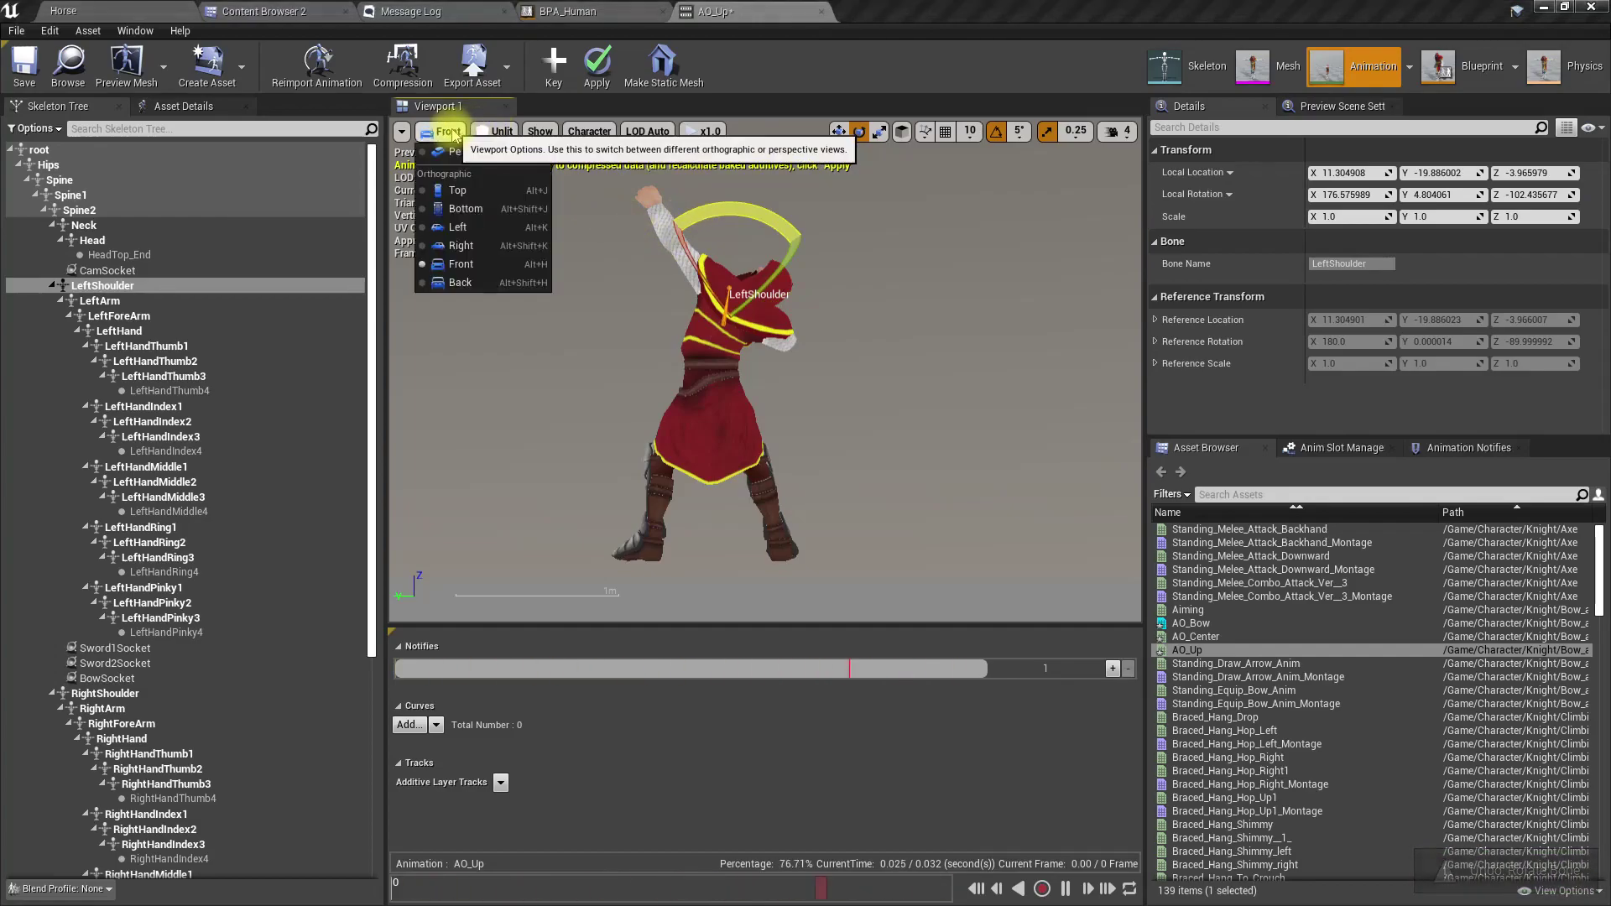
left_click(459, 283)
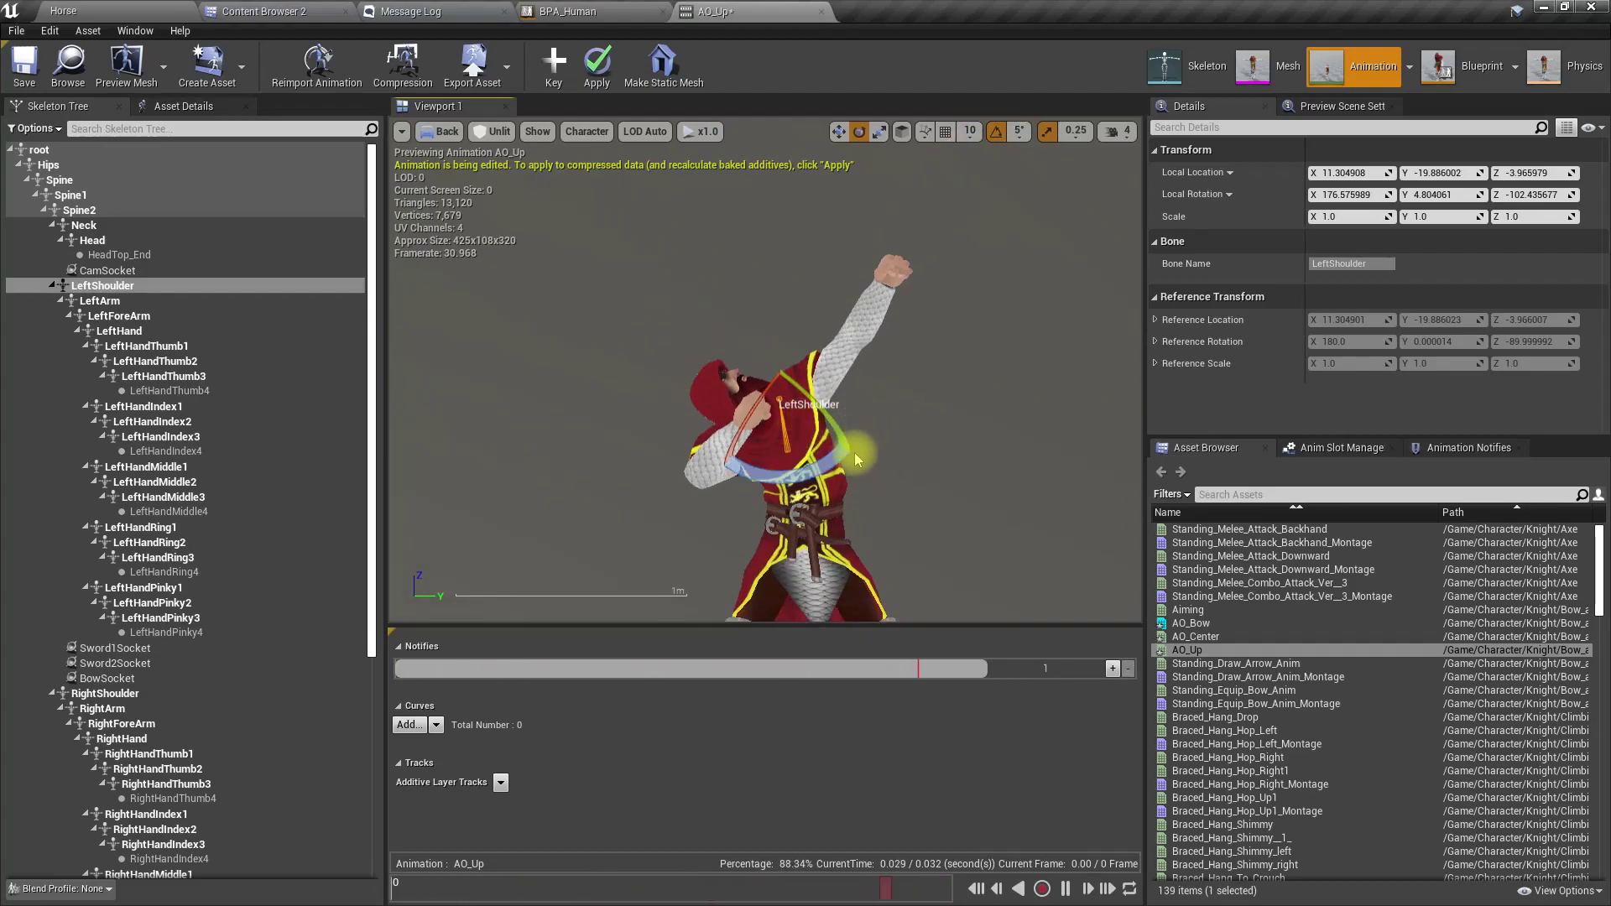
left_click_drag(763, 476, 802, 478)
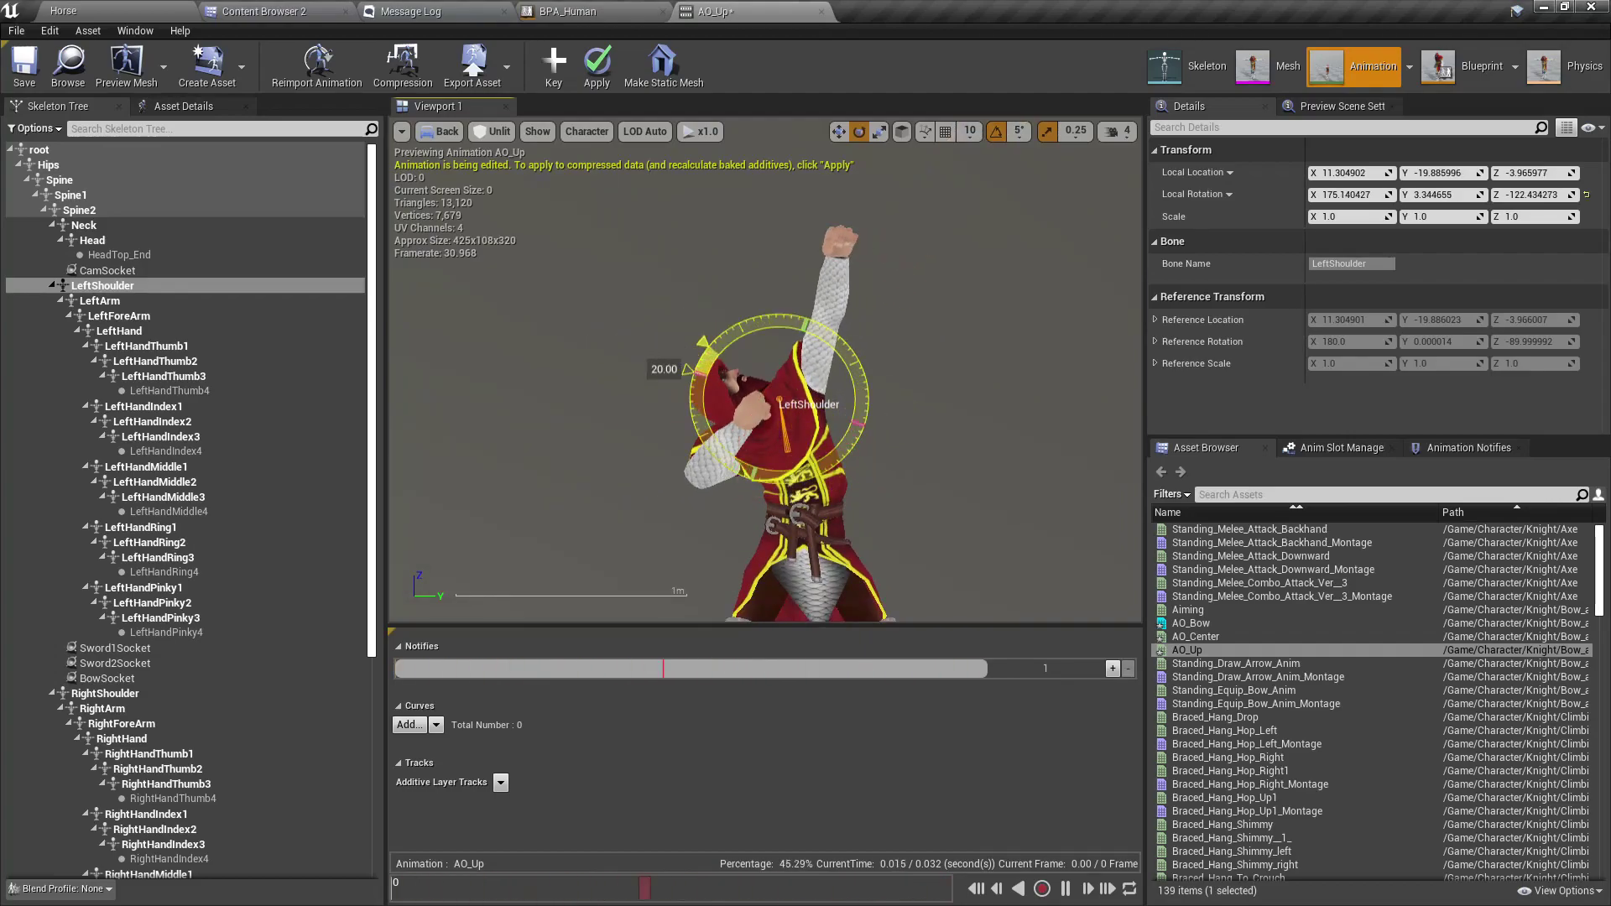
Raise the LeftShoulder rotation in AO_Up to 30 degrees in total, then key the pose and apply it to the animation.
left_click_drag(844, 344, 838, 332)
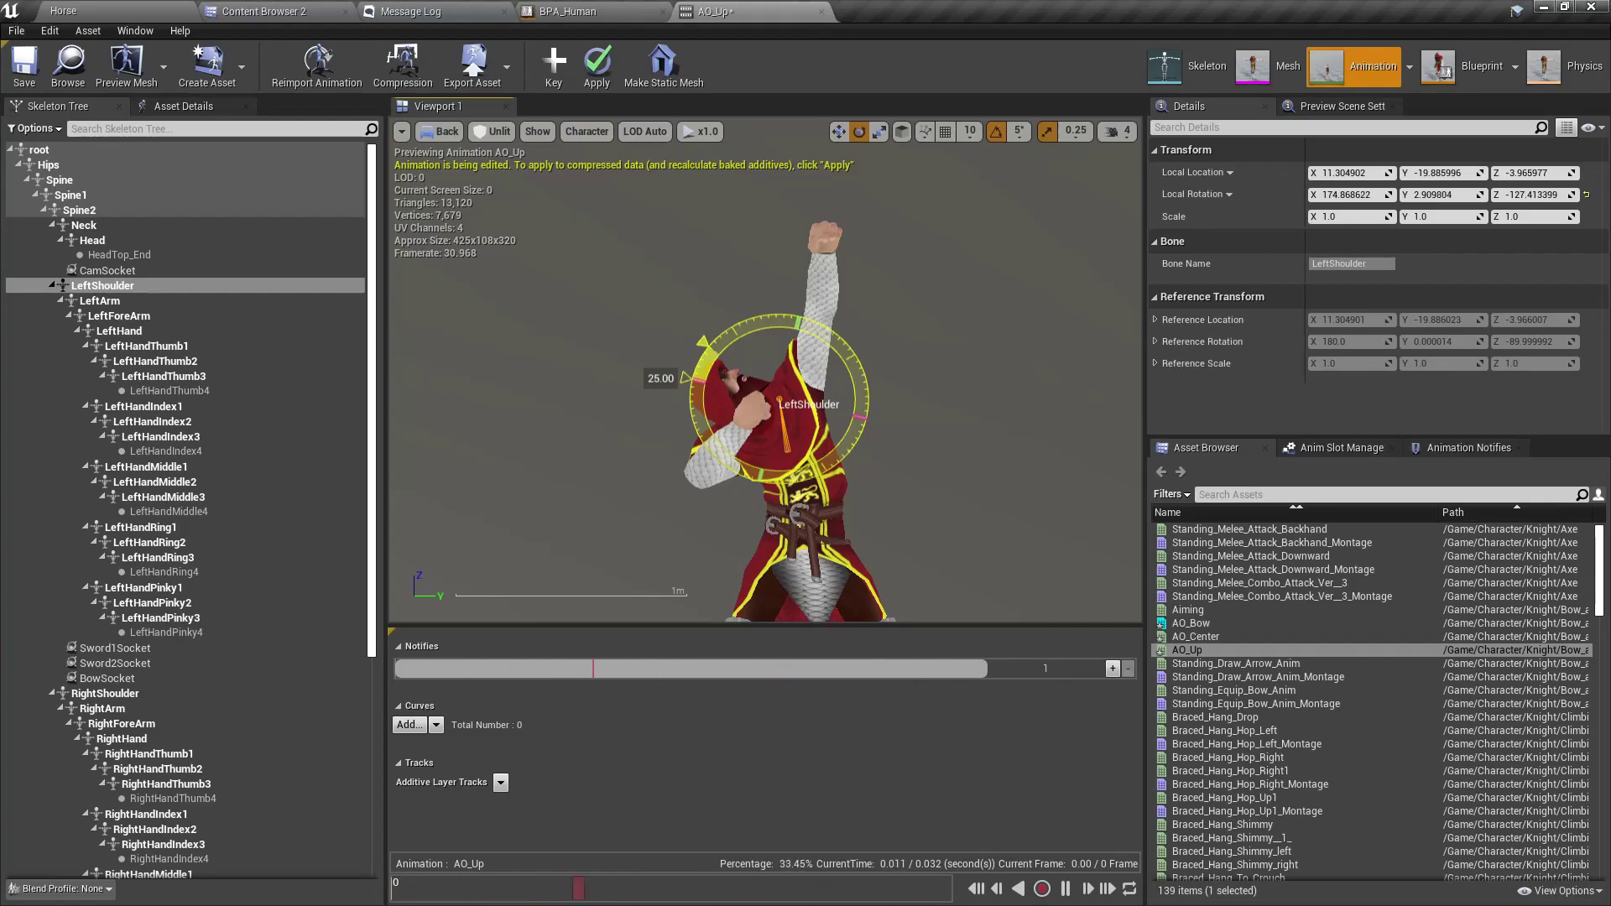
left_click_drag(838, 333, 831, 322)
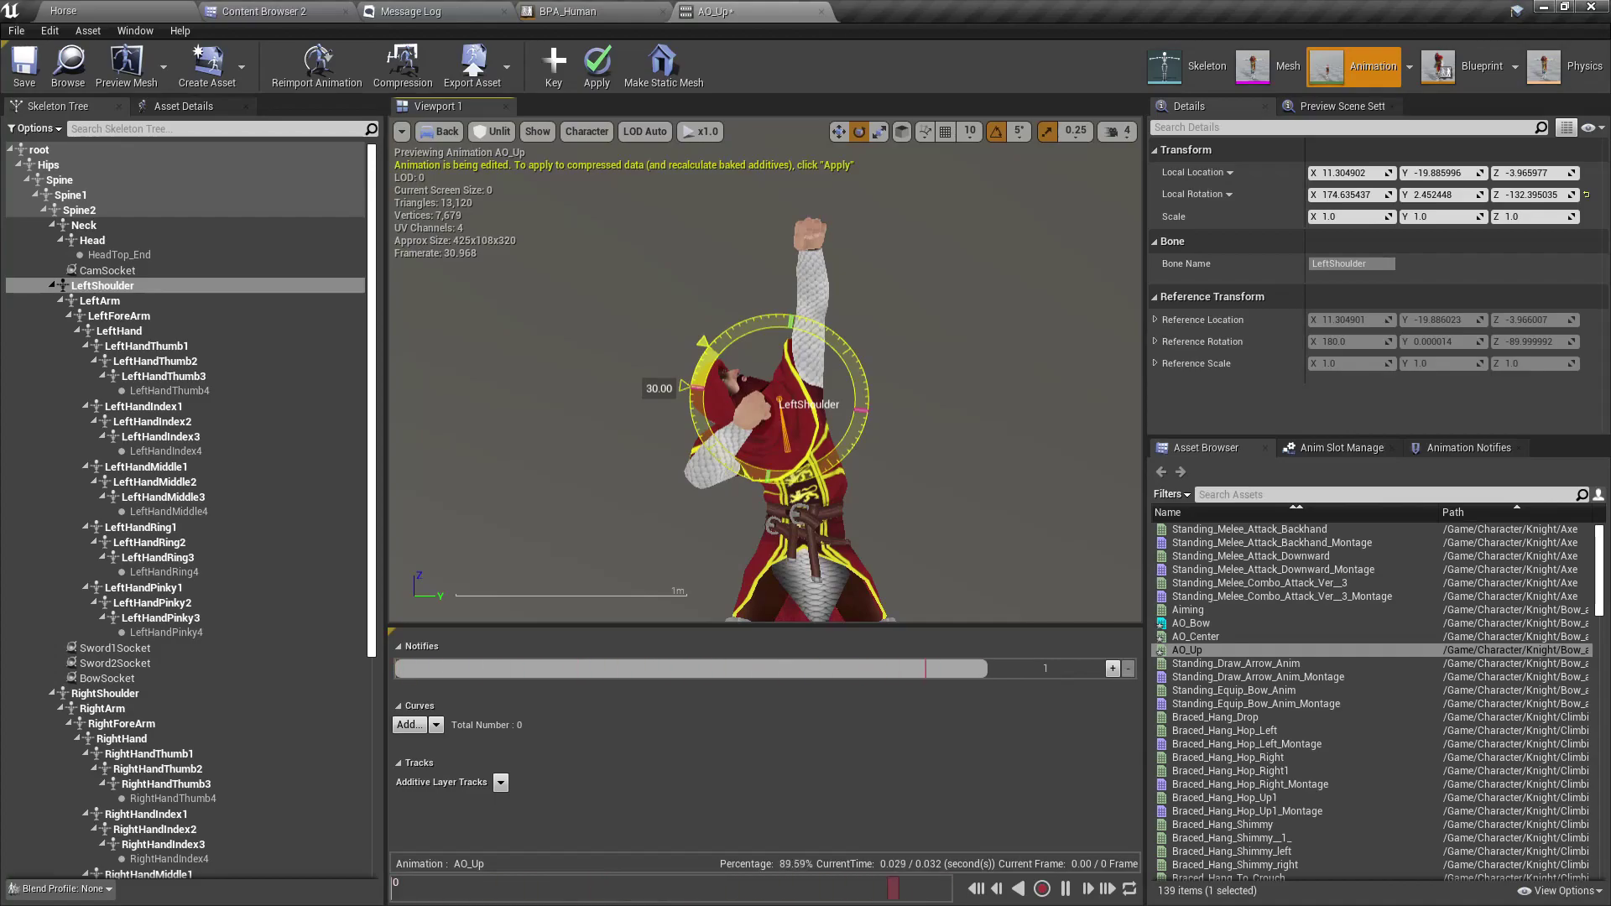
scroll(672, 378, "down", 3)
scroll(703, 491, "down", 3)
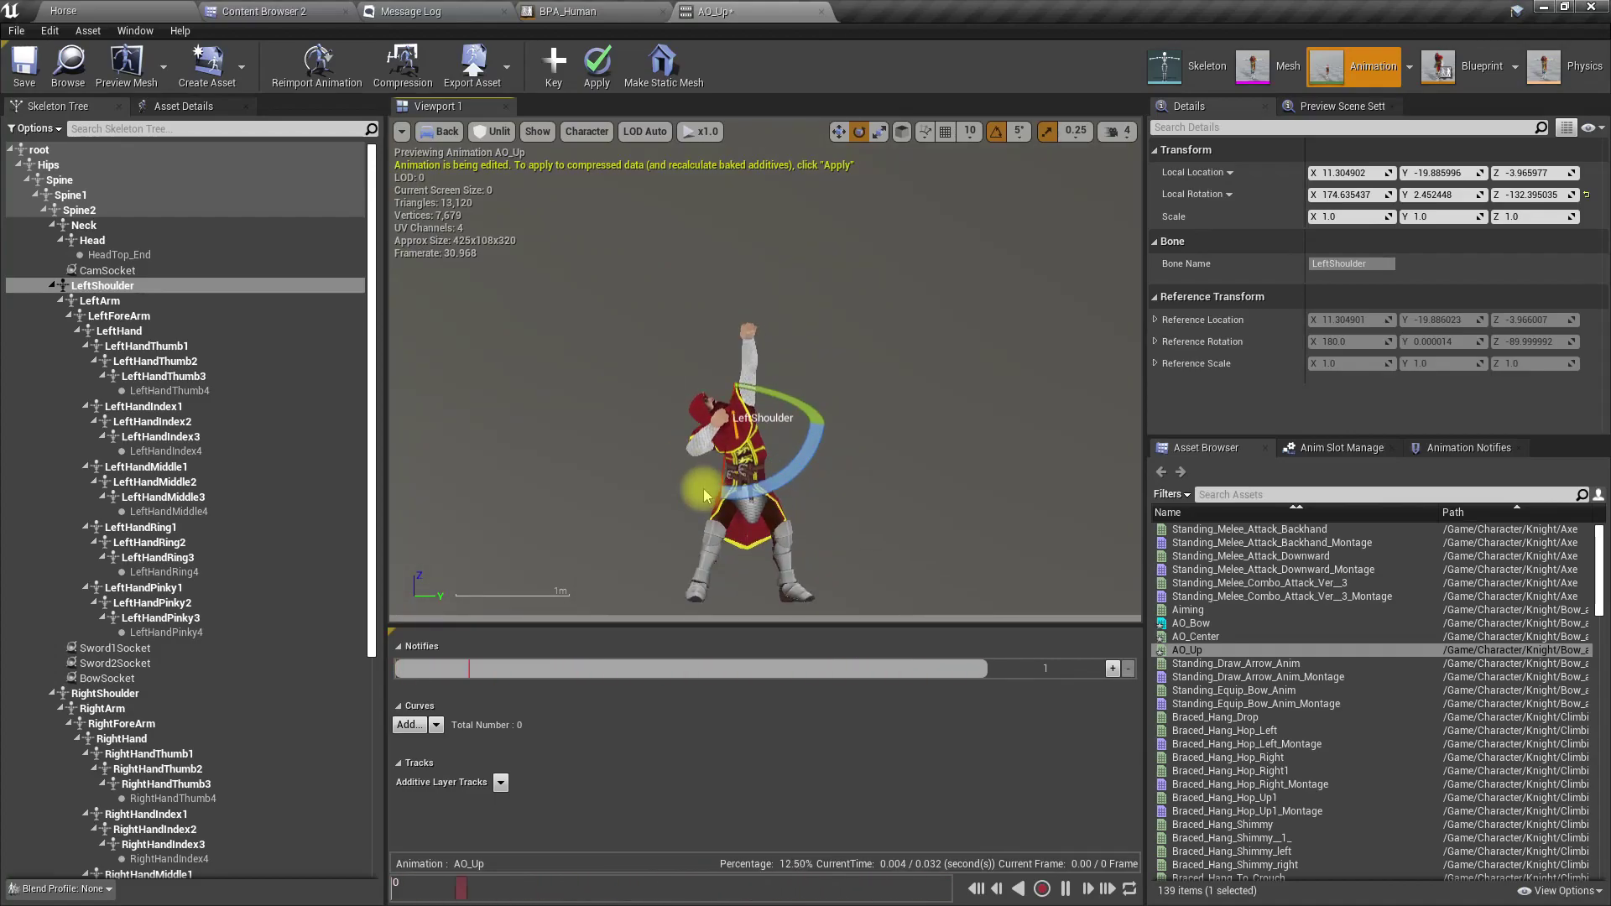
scroll(704, 491, "up", 1)
right_click_drag(646, 475, 619, 436)
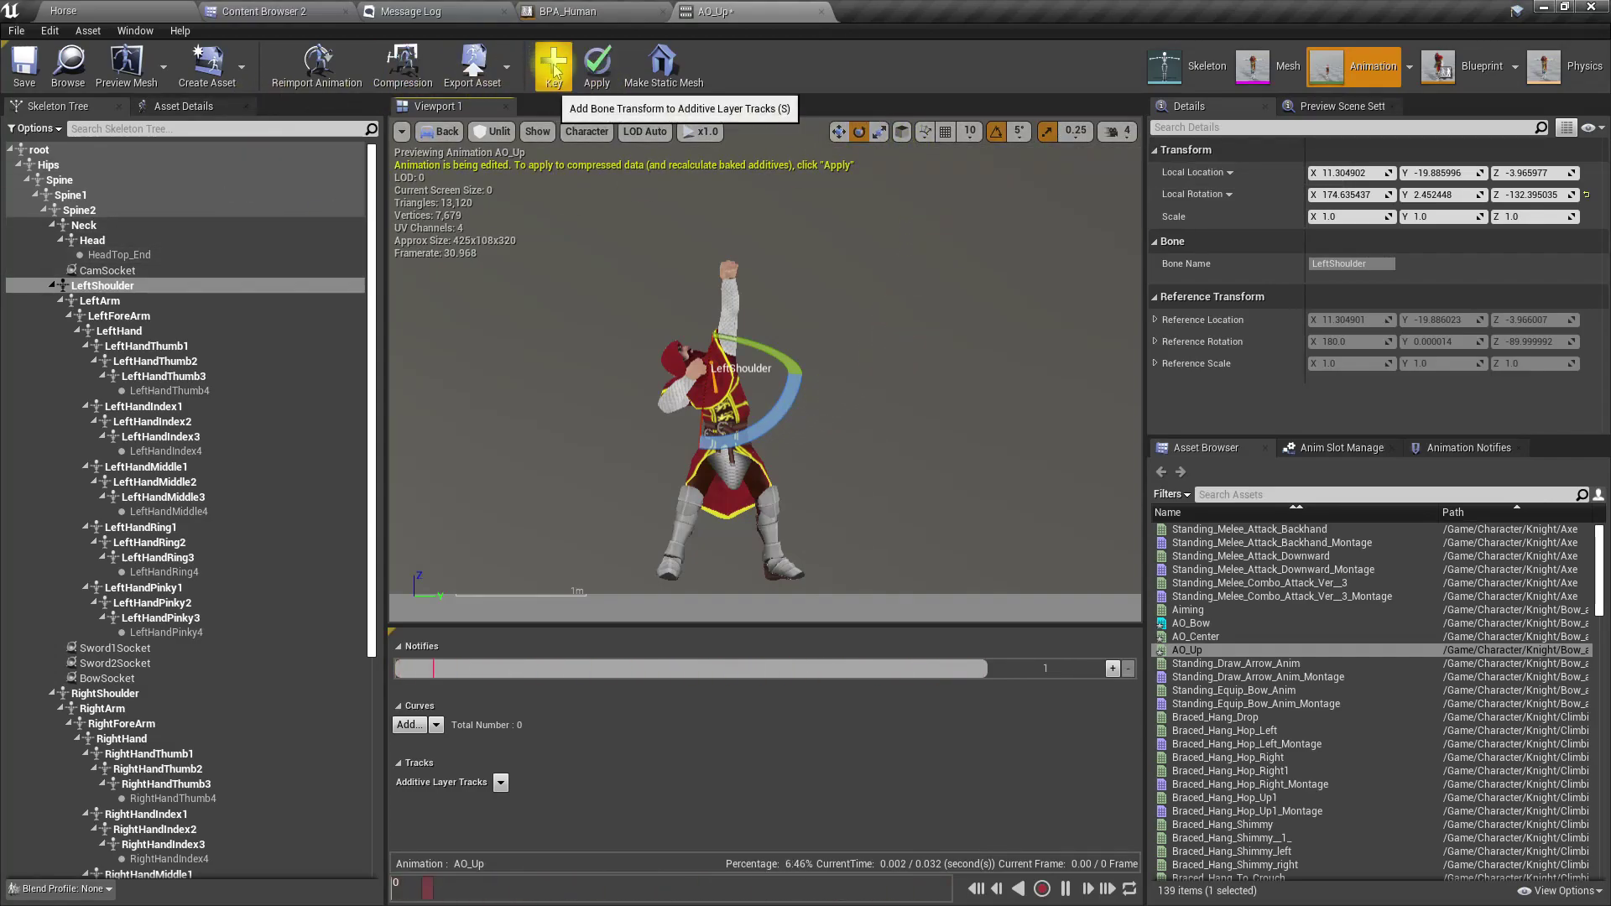
left_click(599, 80)
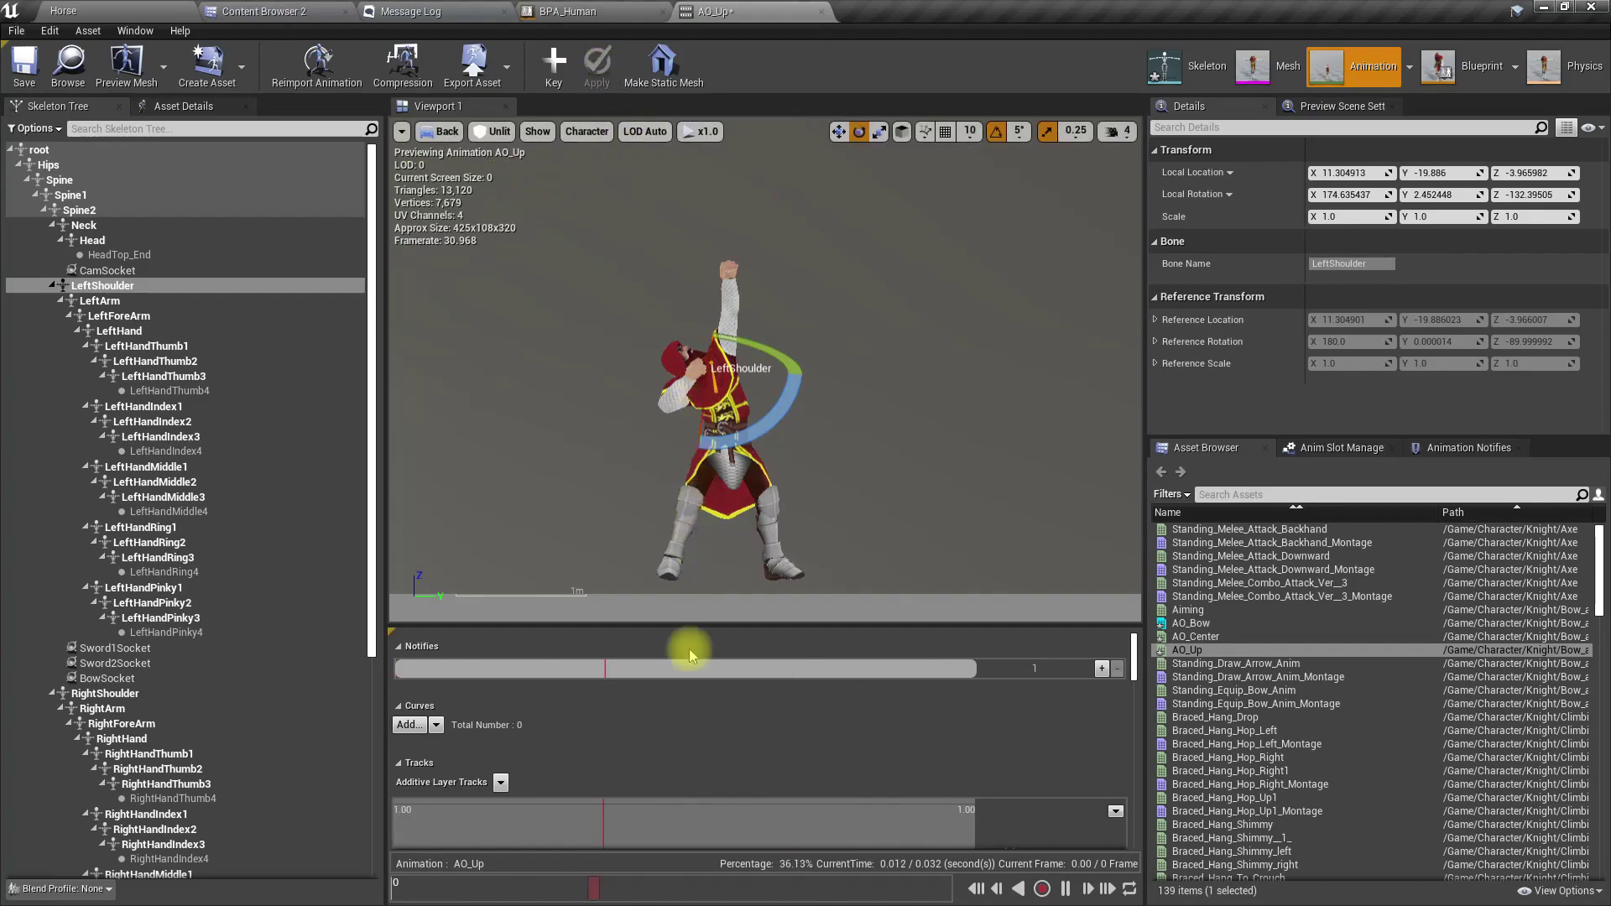
Open AO_Bow and place AO_Up on the grid at Yaw 0, Pitch 90, keeping the preview pin near the center.
left_click(1196, 638)
left_click(1183, 651)
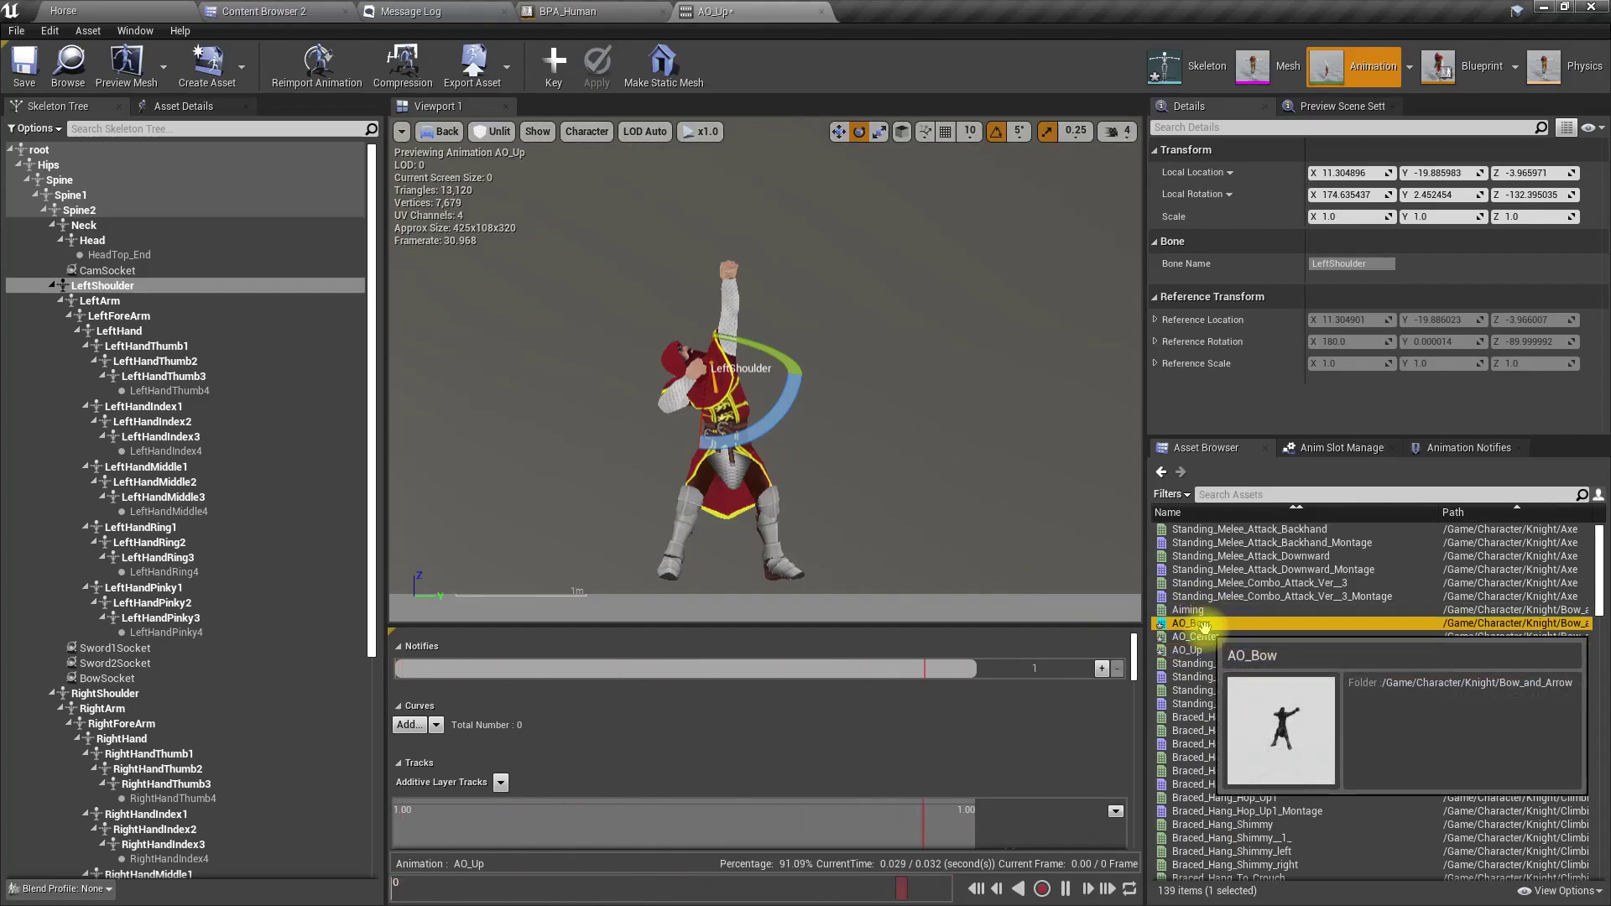
left_click(1188, 624)
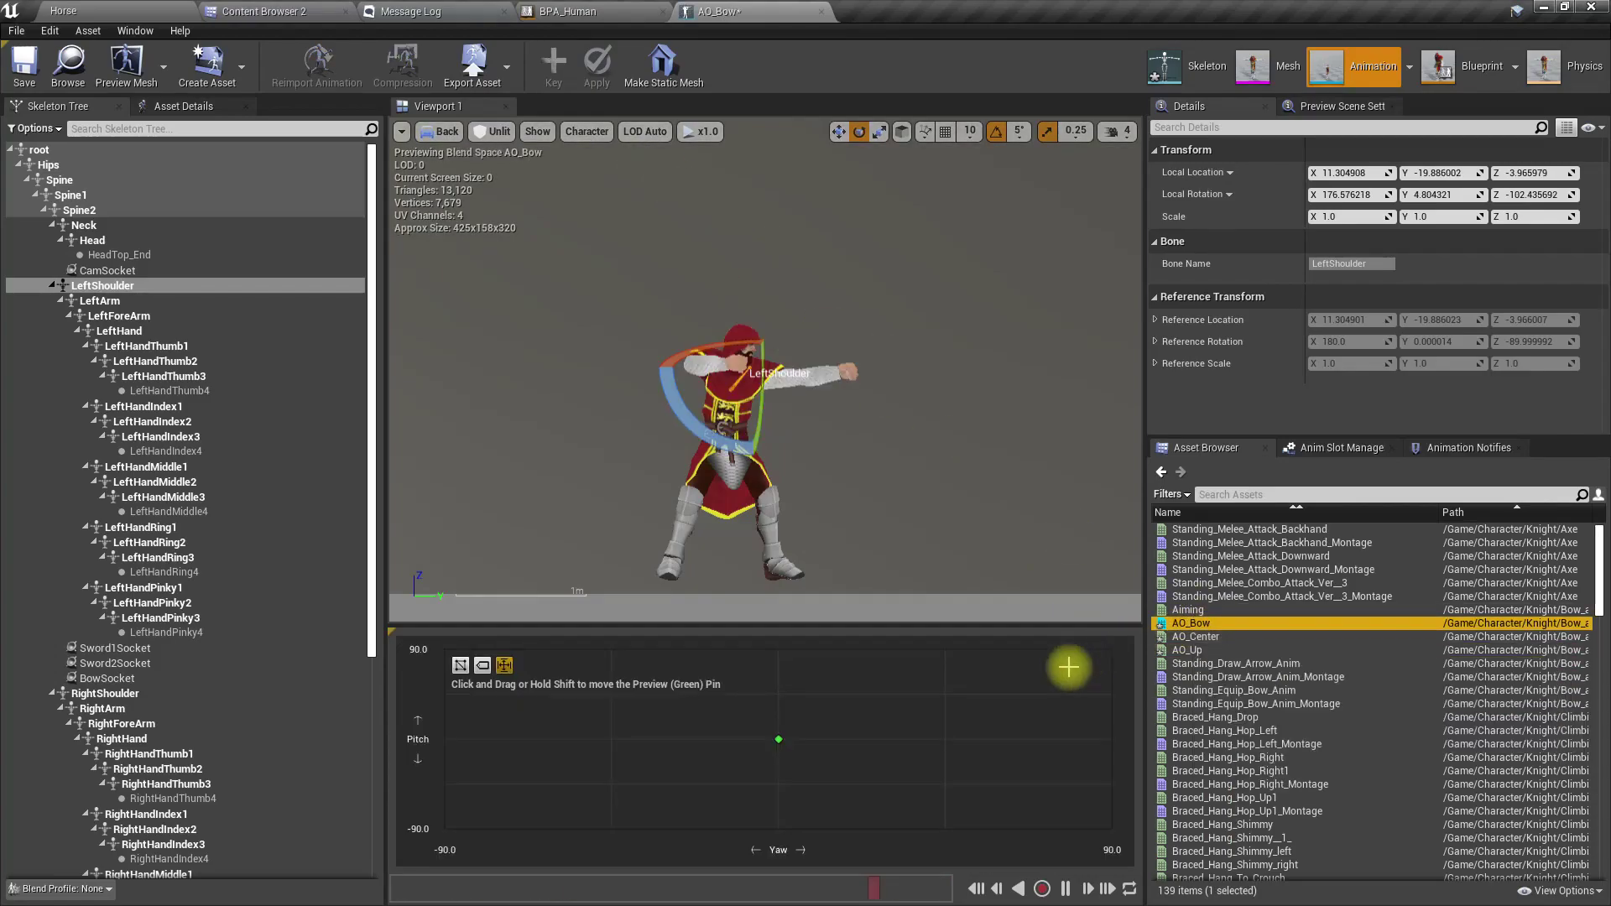
left_click(1199, 651)
left_click_drag(1201, 651, 779, 649)
mouse_move(780, 739)
left_mouse_down()
mouse_move(784, 675)
mouse_move(766, 640)
mouse_move(773, 716)
mouse_move(759, 635)
mouse_move(770, 730)
mouse_move(777, 632)
mouse_move(775, 738)
left_mouse_up()
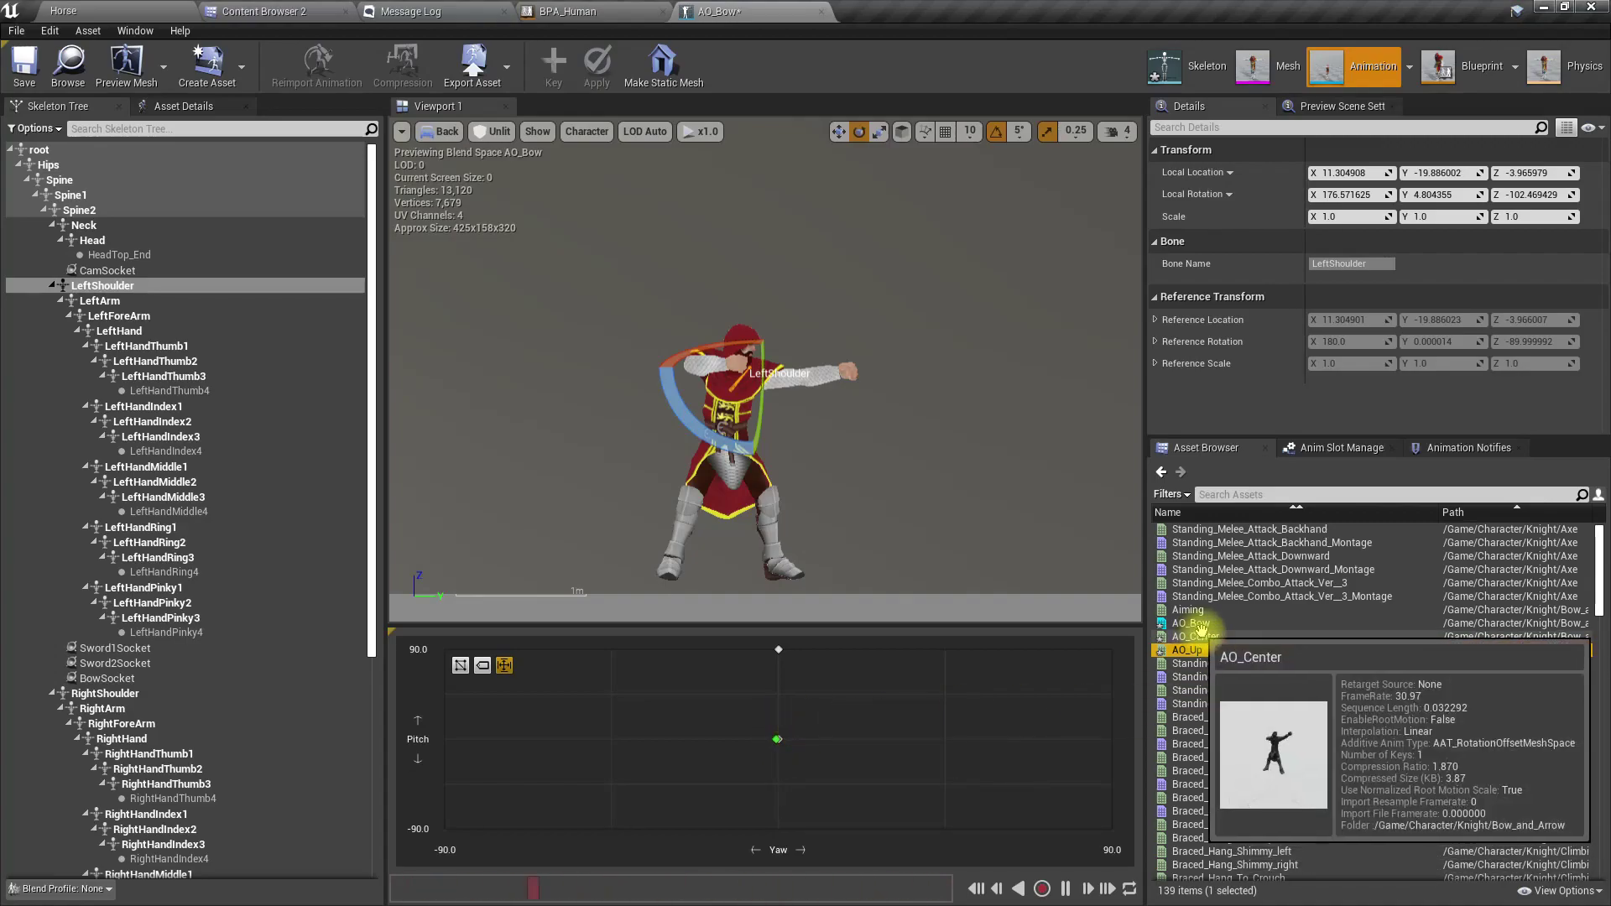
Duplicate the AO_Center animation in the Bow_and_Arrow folder, name the copy AO_Down and open it.
left_click(252, 8)
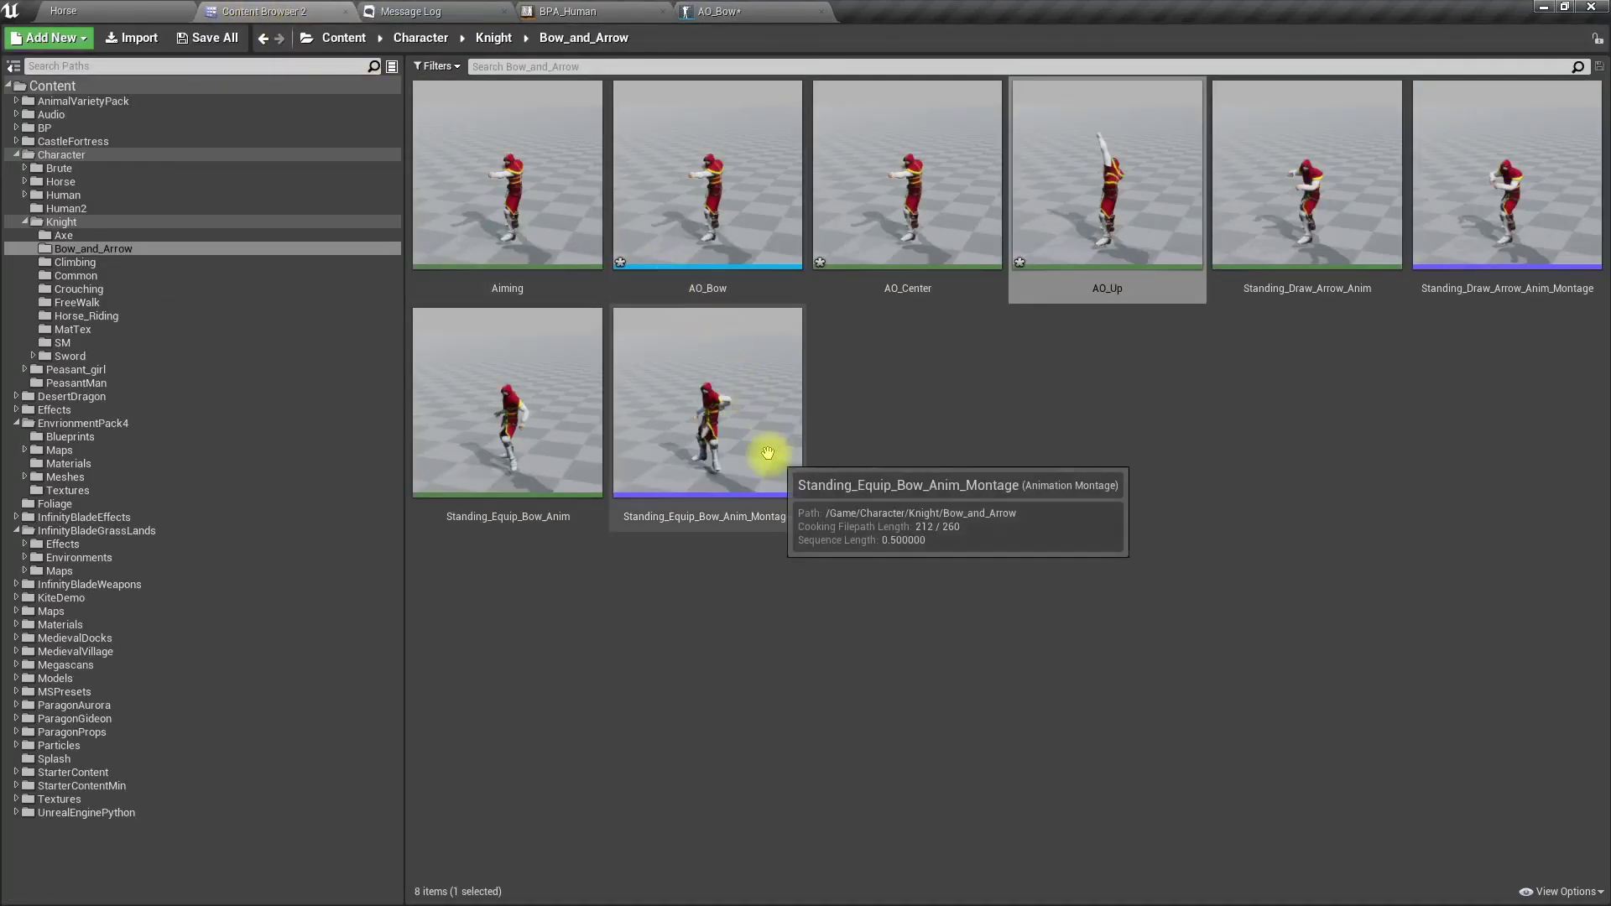
left_click(965, 215)
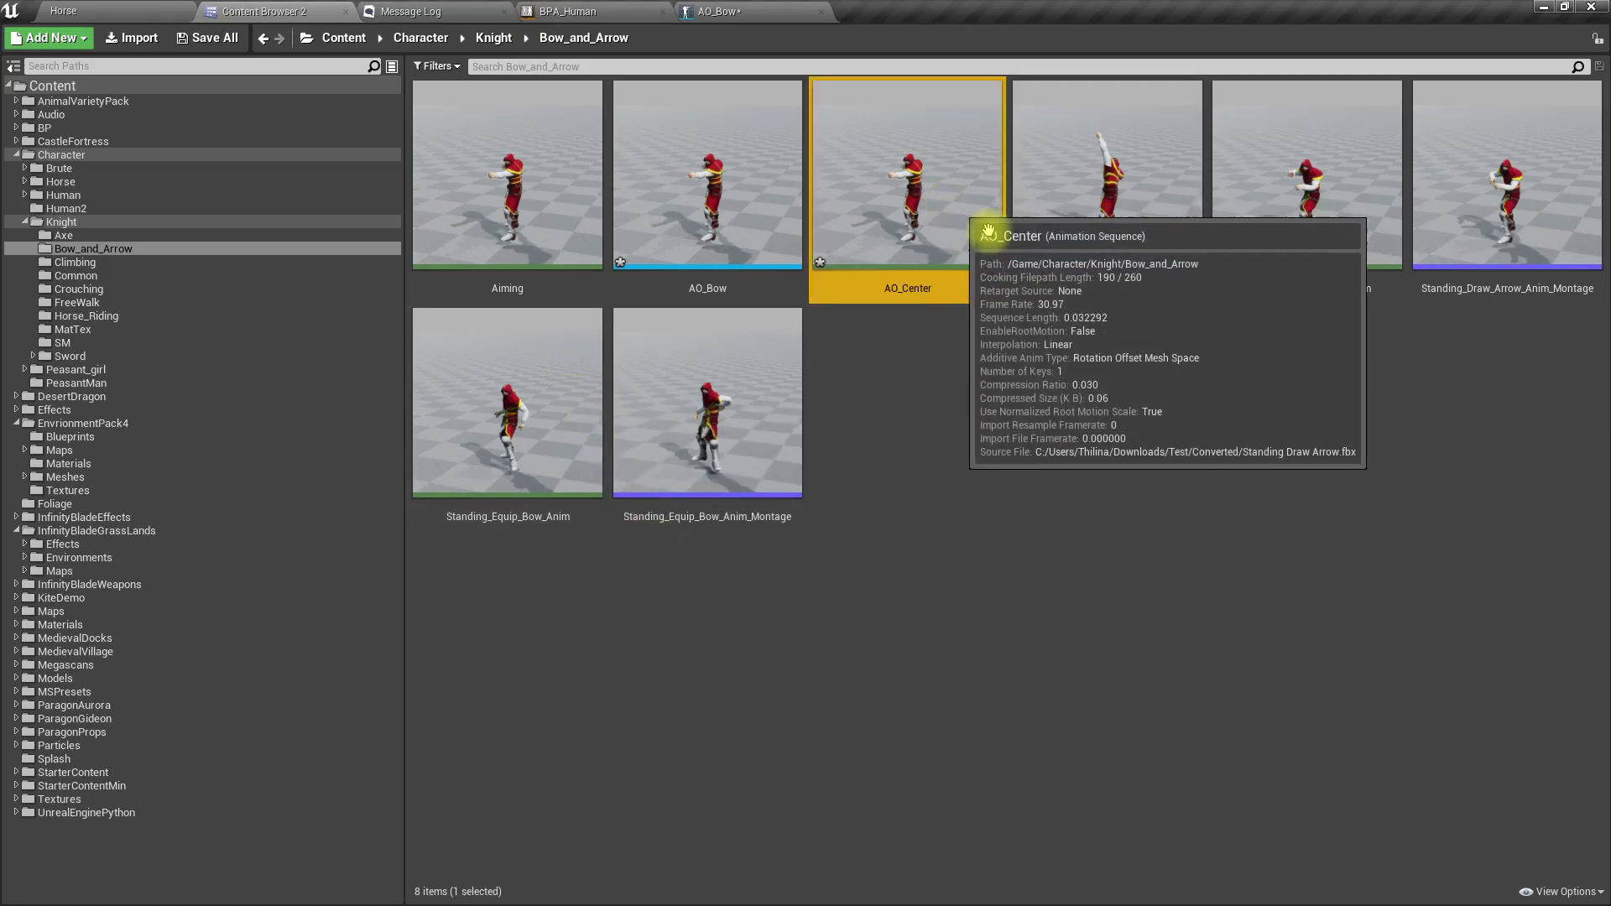
key("ctrl+w")
key("End")
key("shift+Left")
key("shift+Left")
key("shift+Left")
key("shift+Left")
key("shift+Left")
key("shift+Left")
key("shift+Left")
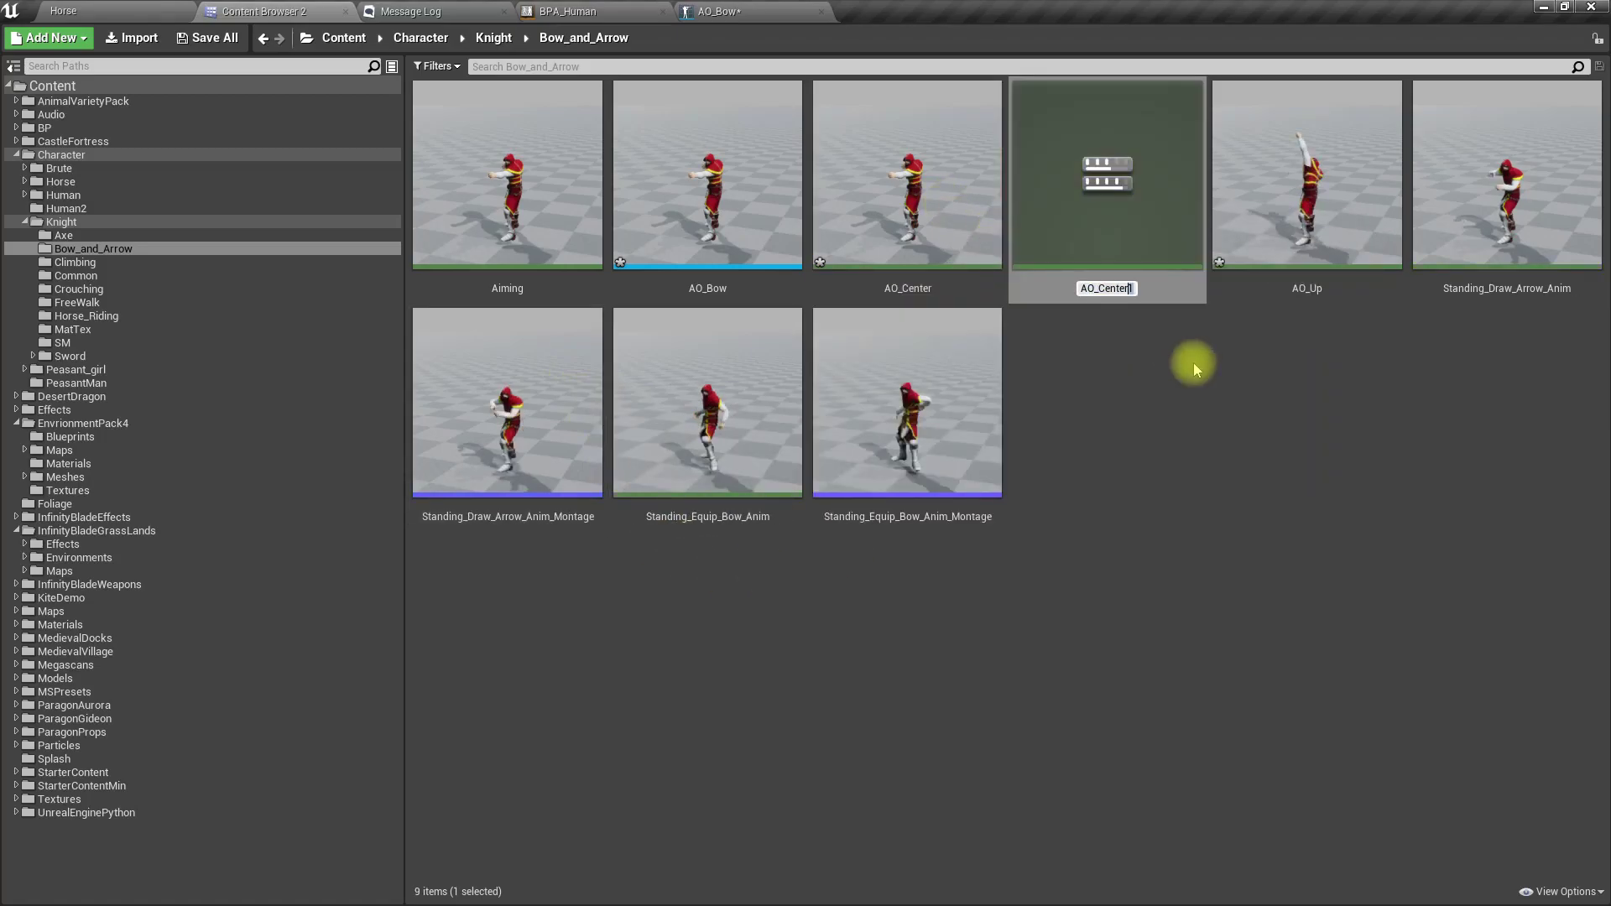
type("Down")
key("Return")
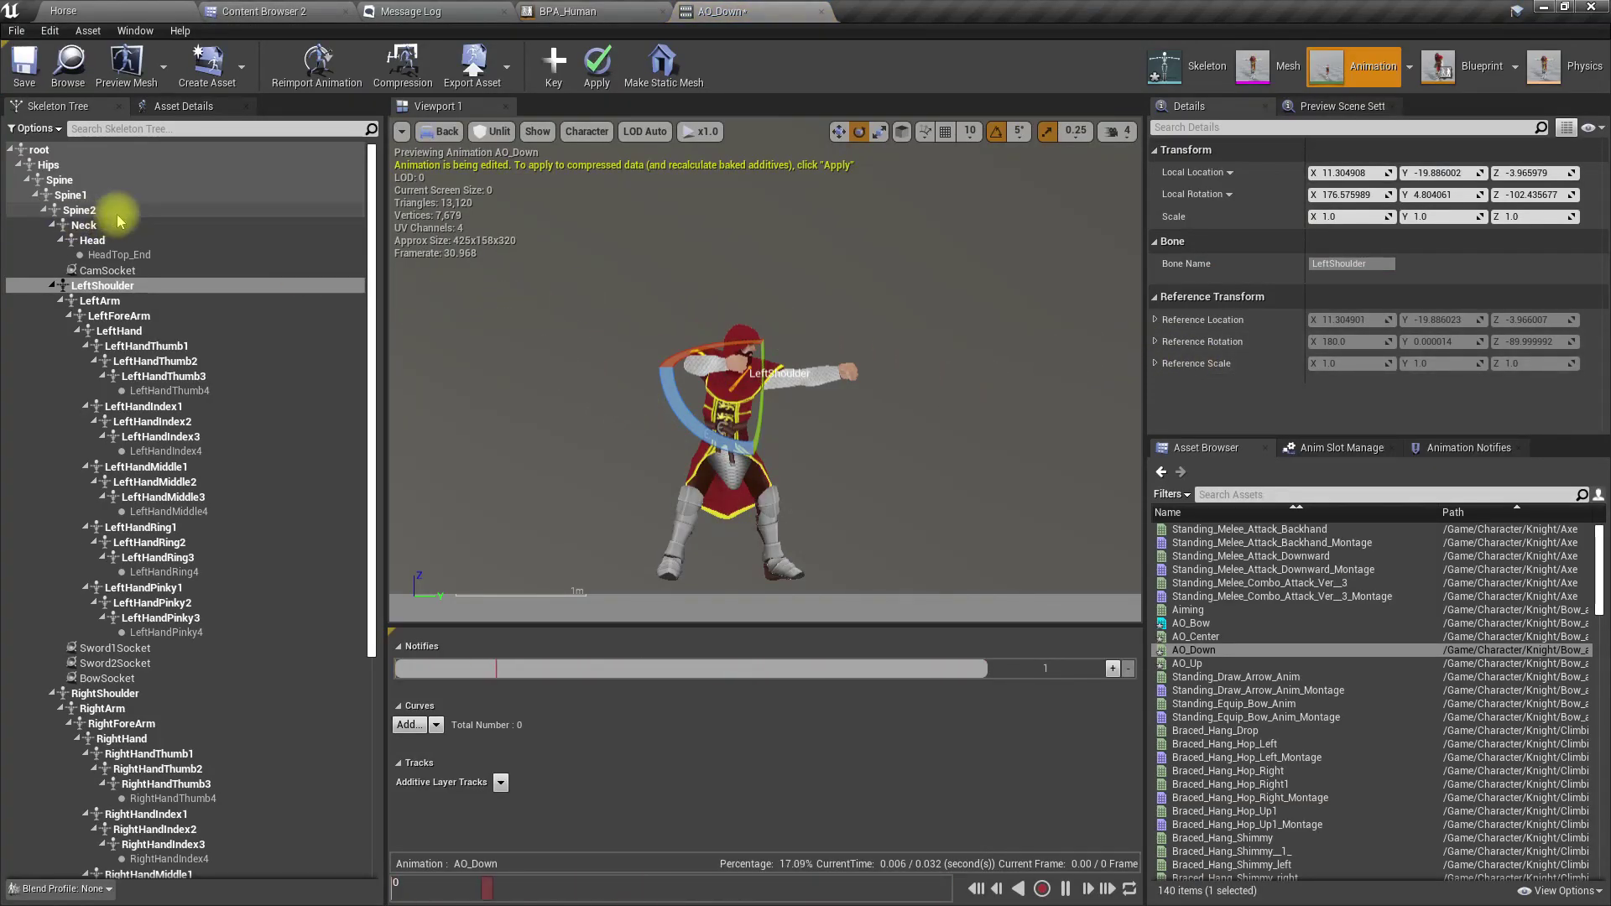
Bend the torso downward in AO_Down by rotating Spine 20 degrees, Spine1 10 degrees and Spine2 to about 21 degrees in local Z.
left_click(80, 183)
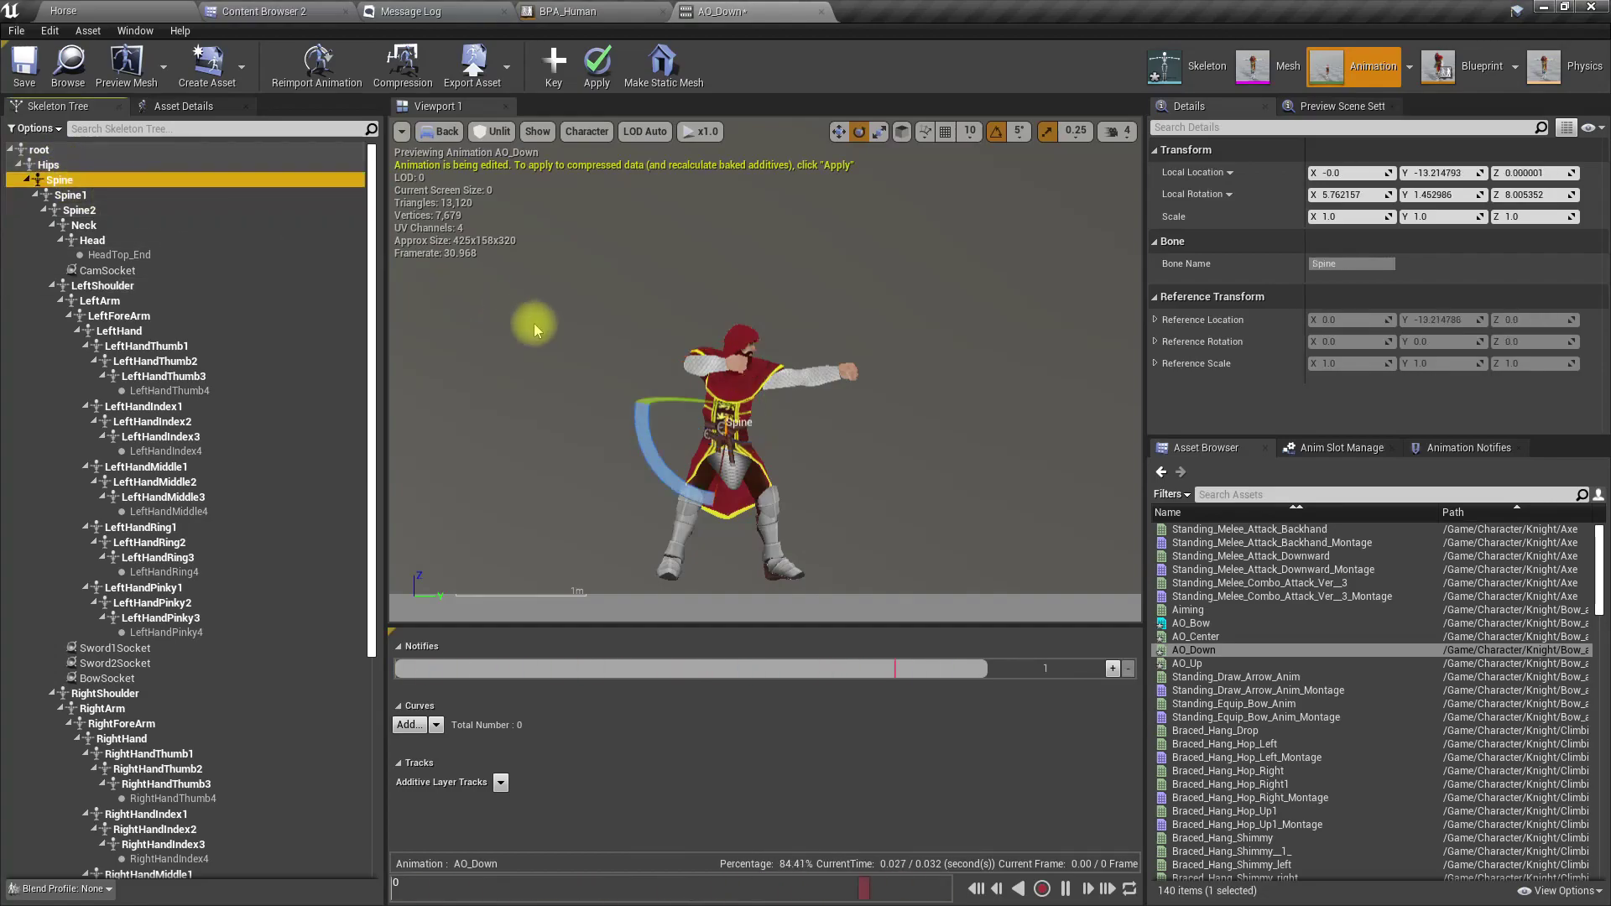
left_click_drag(673, 485, 704, 527)
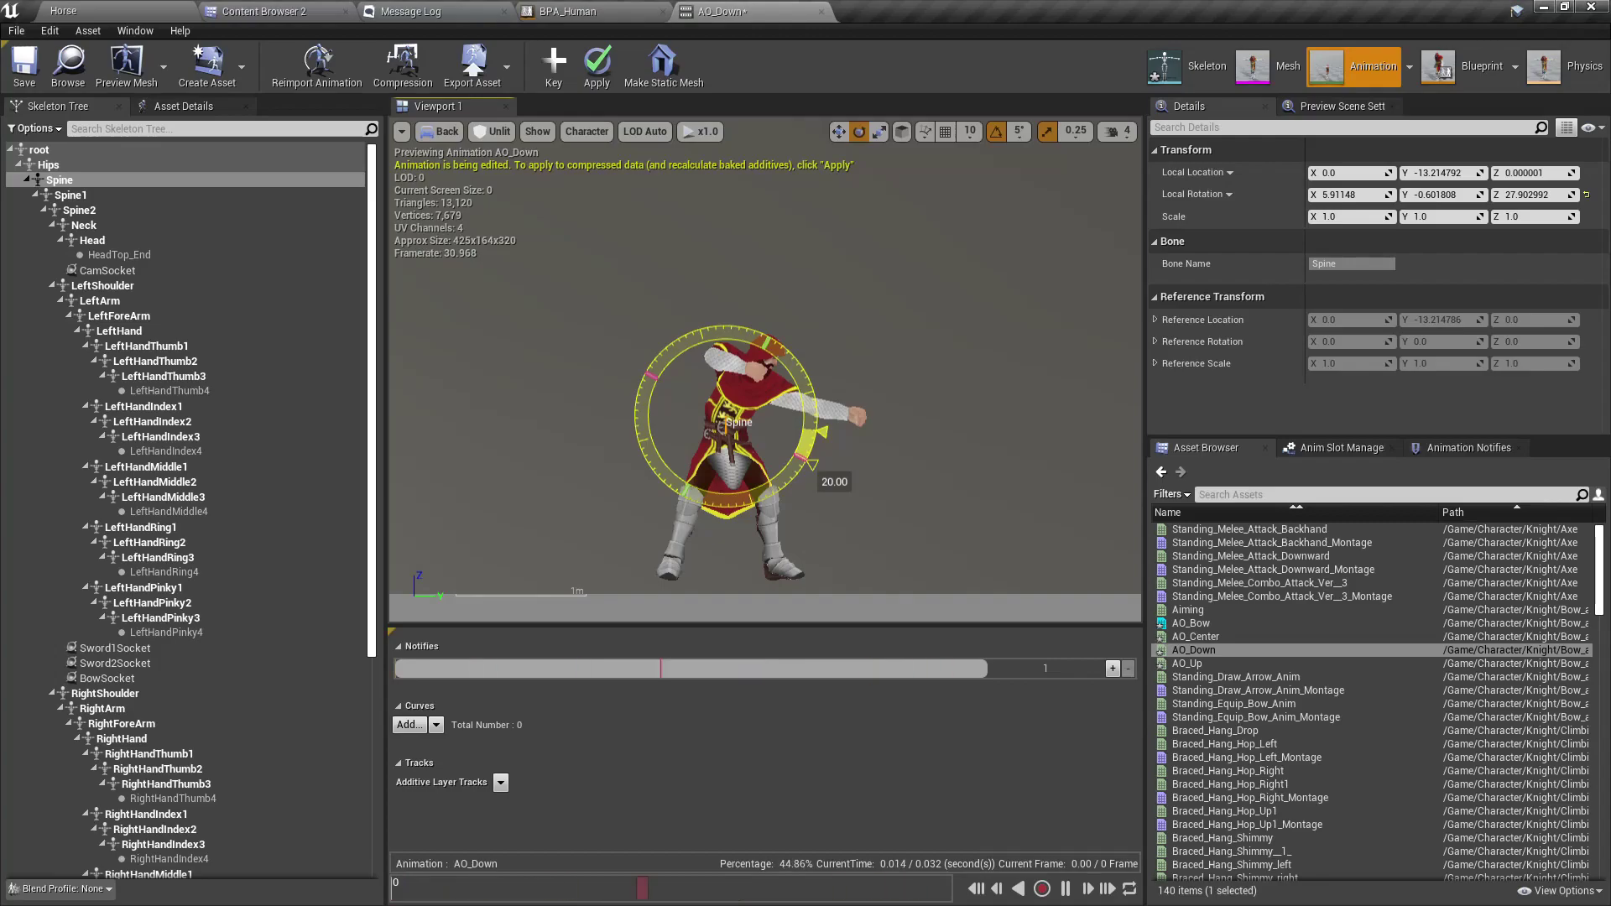
left_click(70, 196)
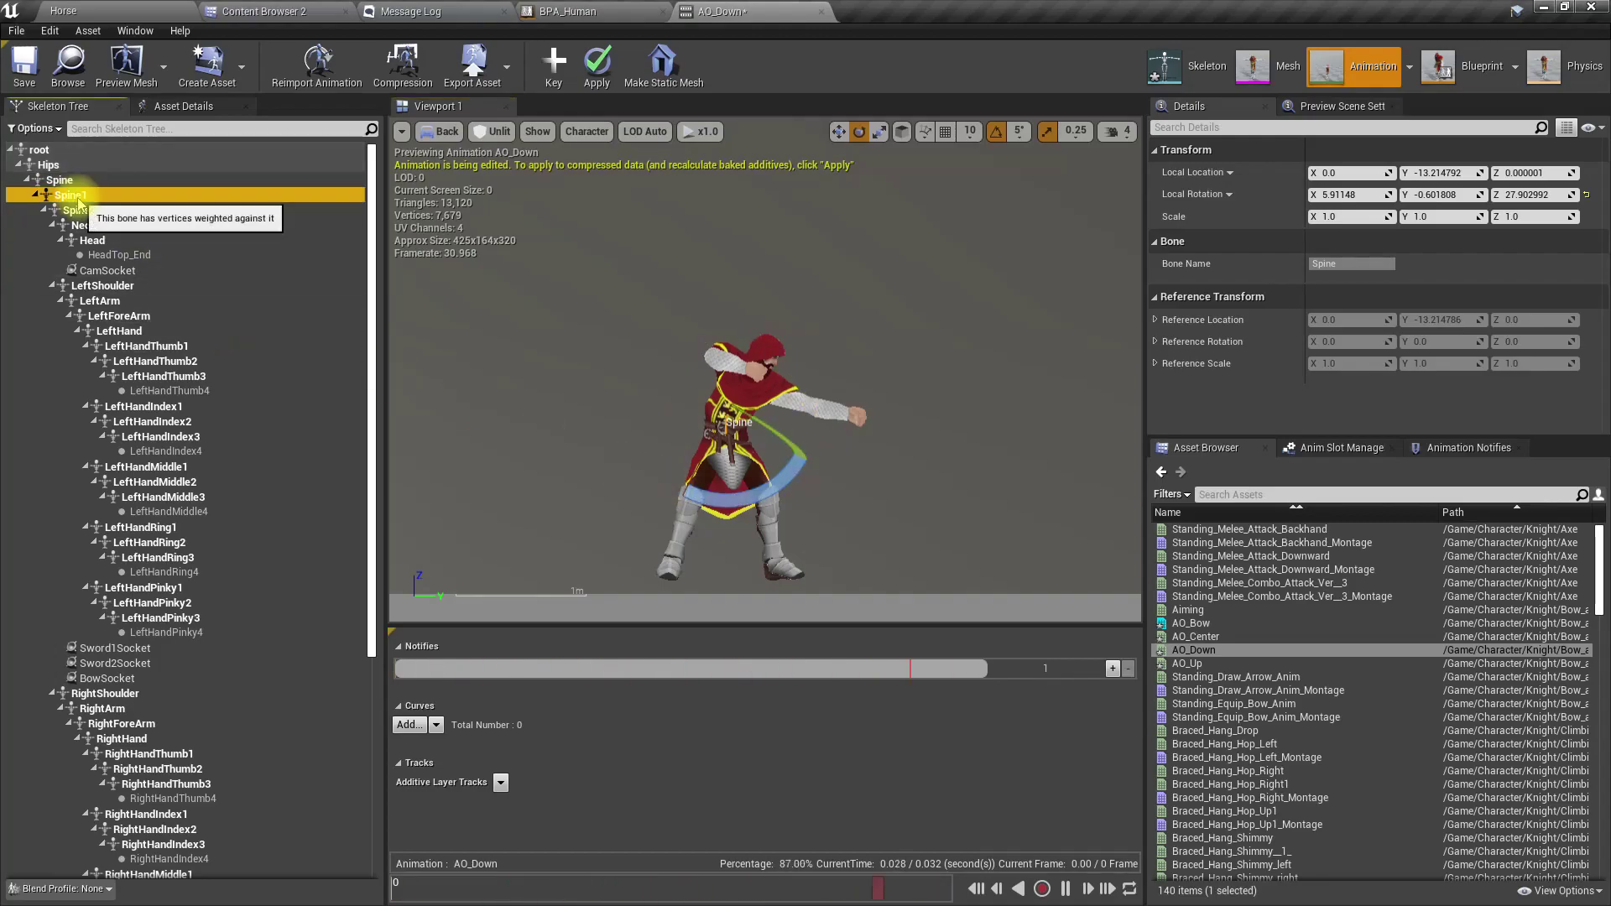
left_click_drag(774, 484, 811, 458)
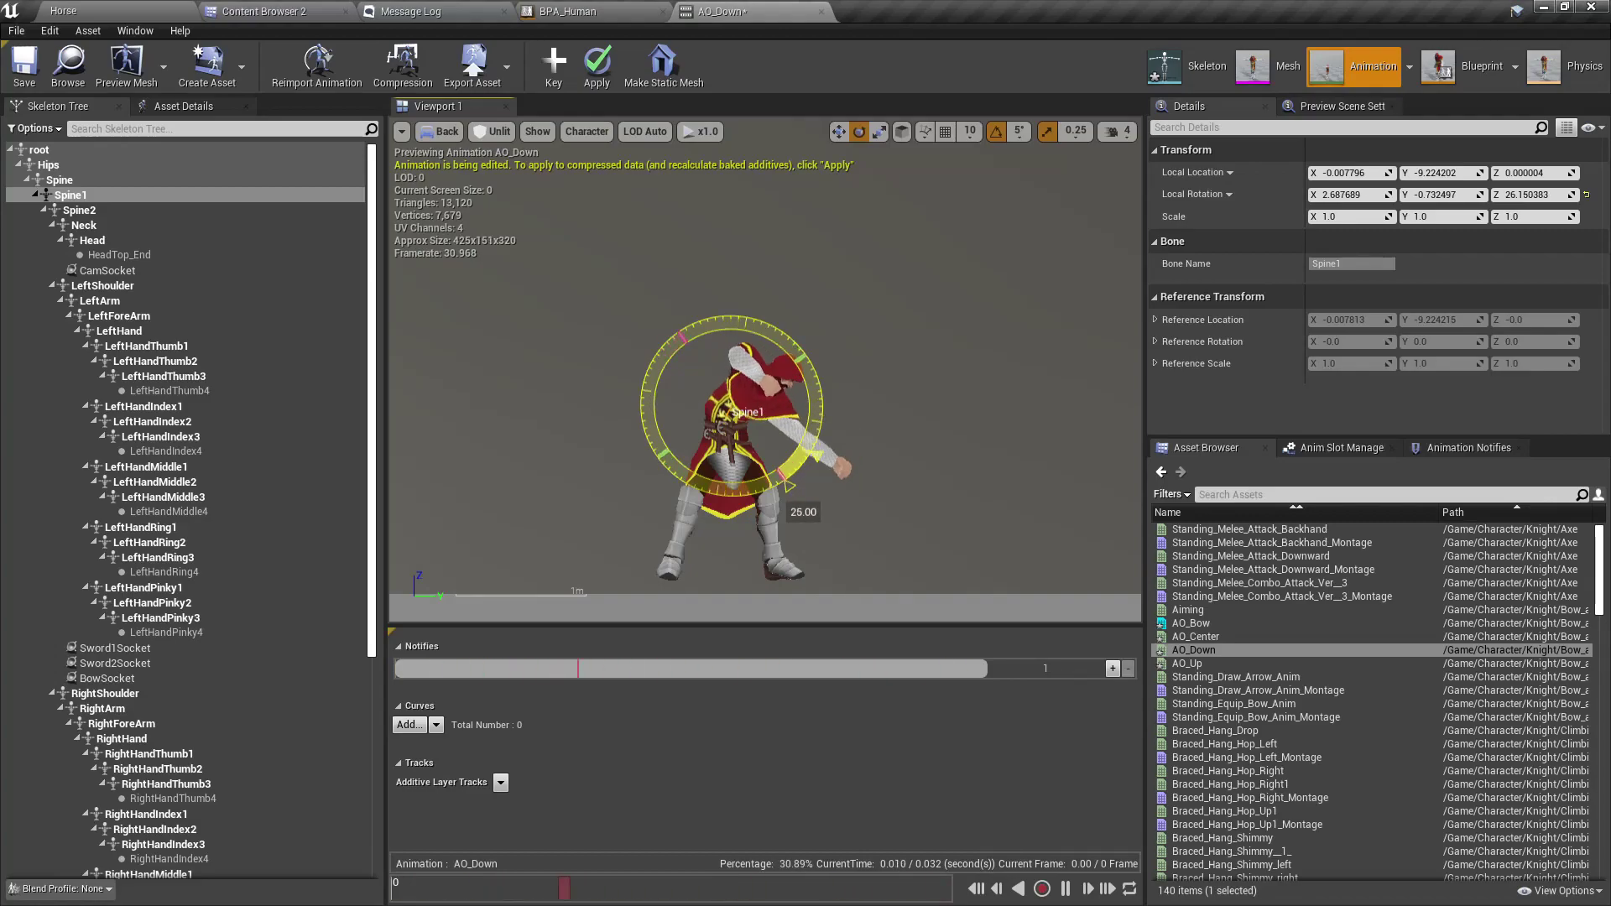
left_click_drag(811, 459, 816, 451)
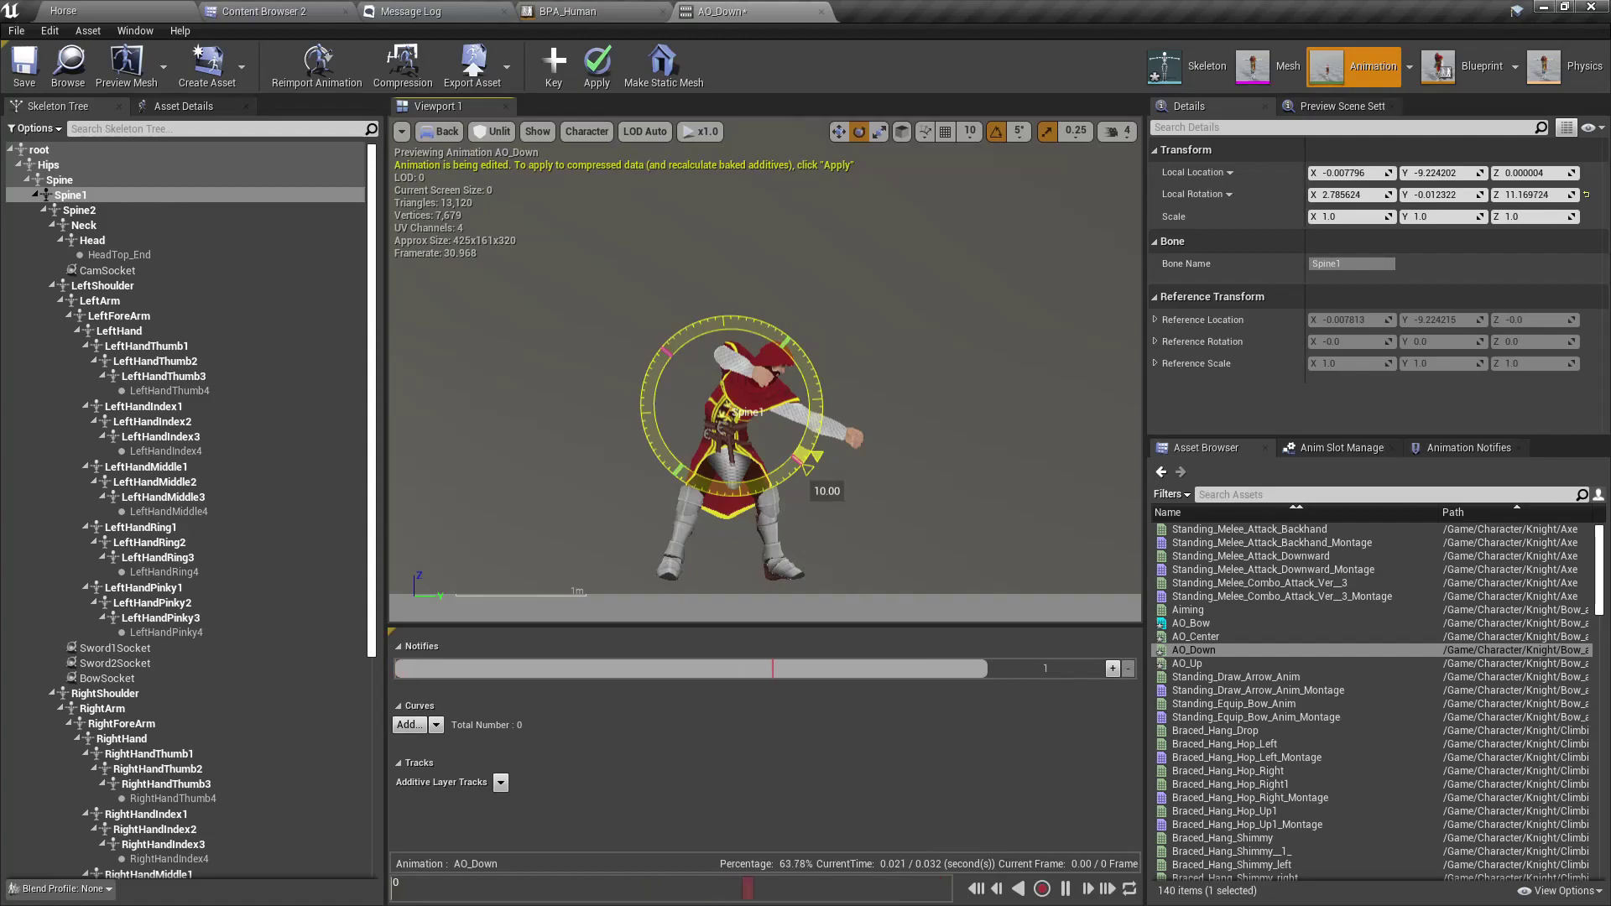
scroll(792, 476, "up", 3)
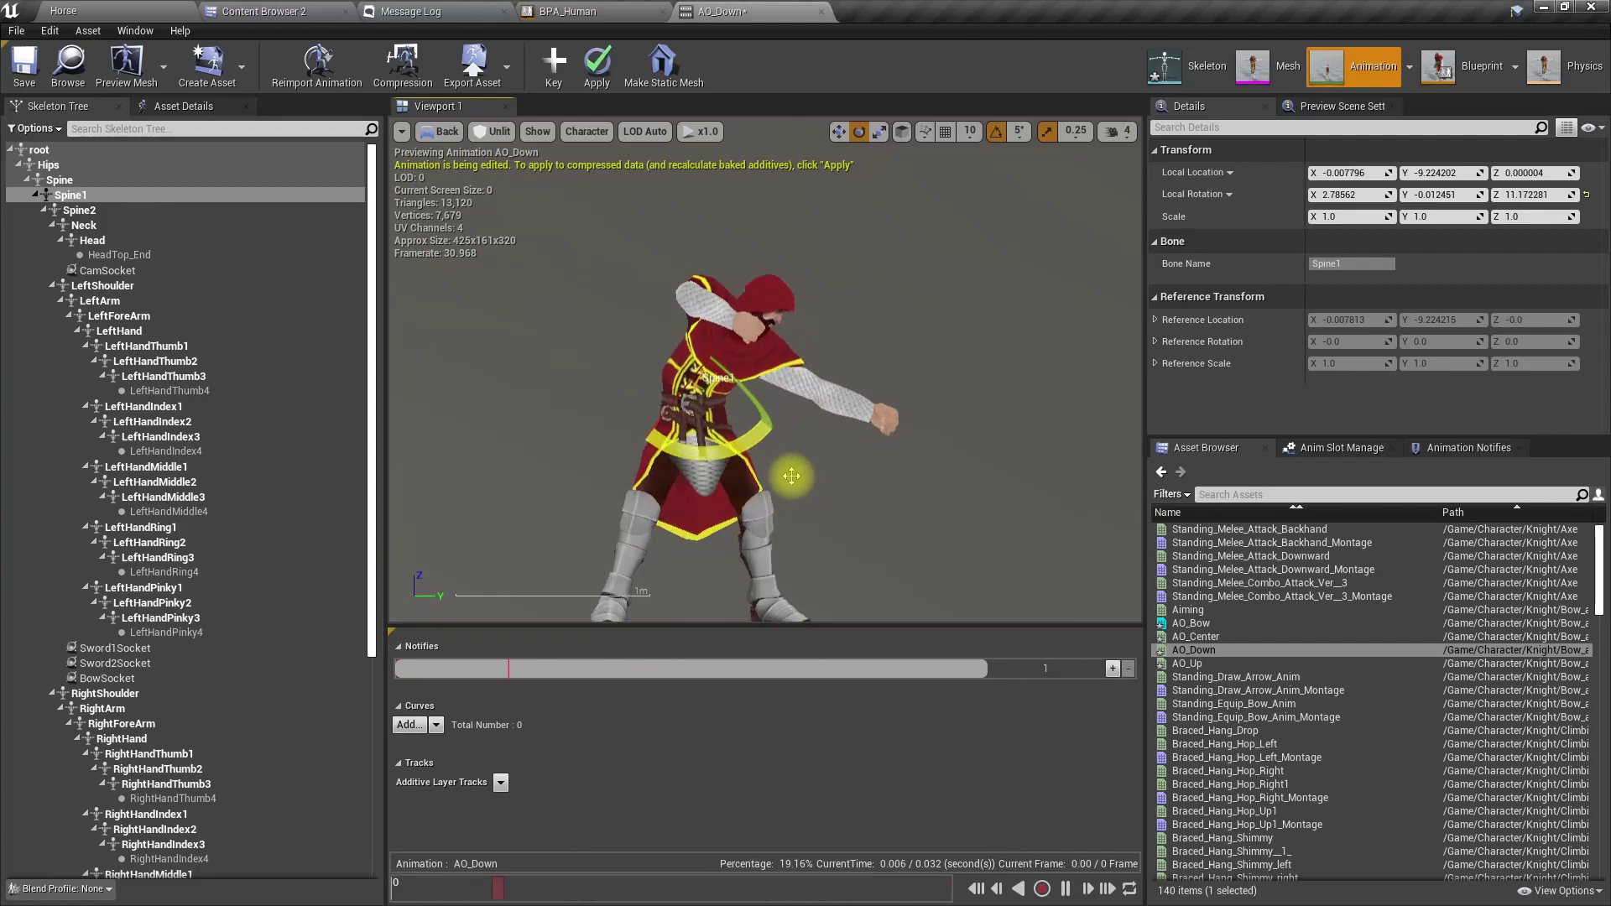
scroll(792, 476, "down", 1)
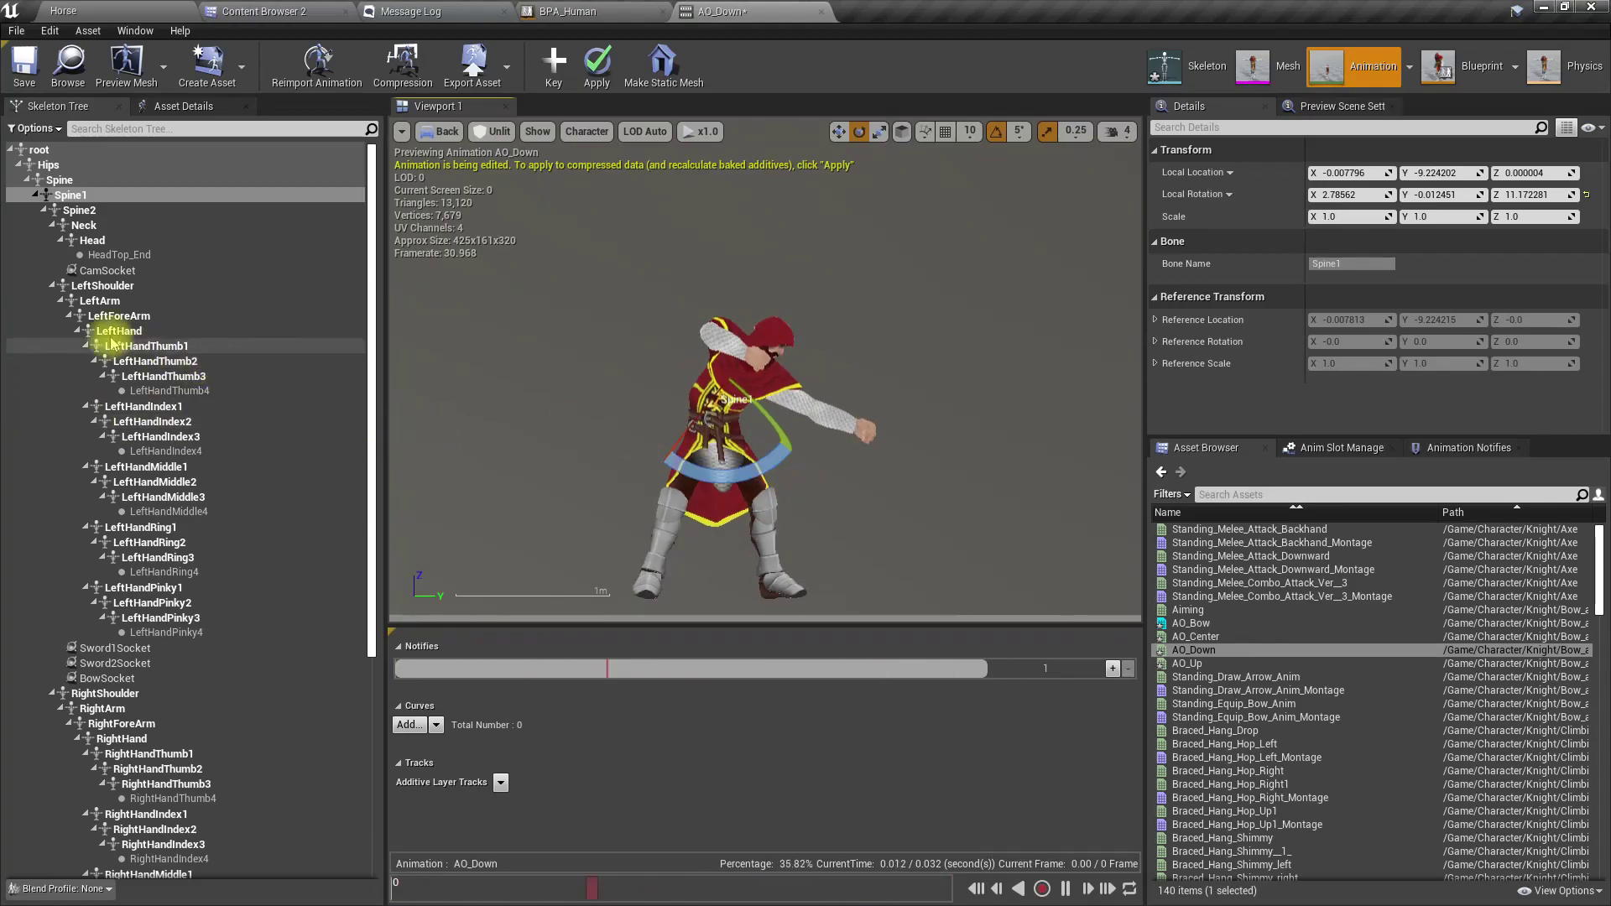
left_click(80, 211)
left_click_drag(789, 467, 738, 566)
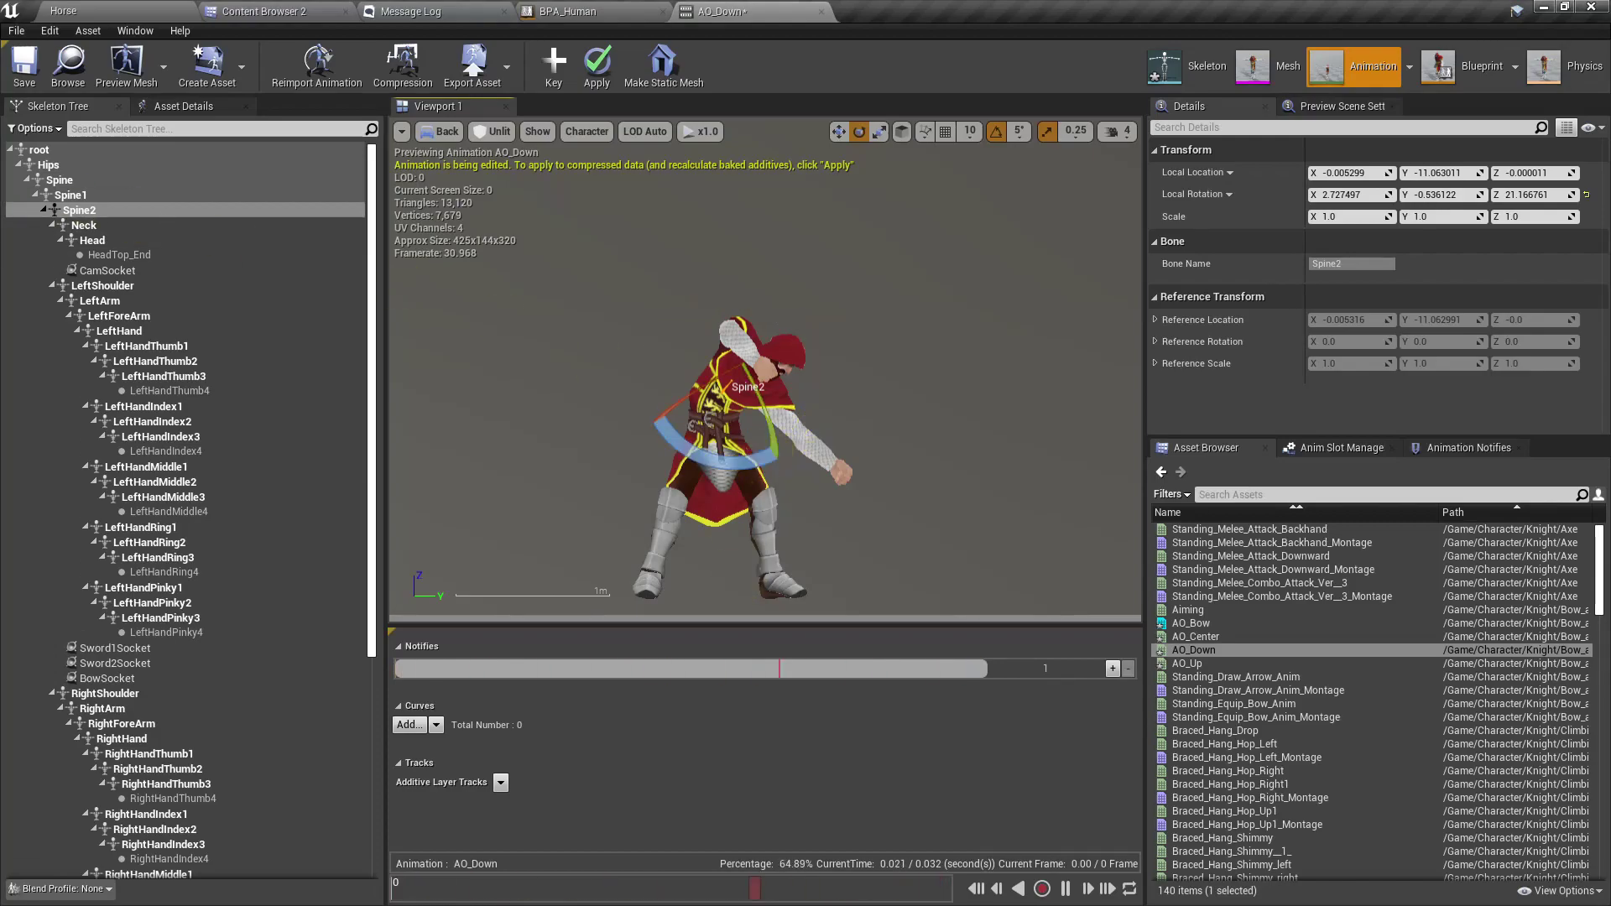
Tilt the Neck bone down by 20 degrees around local Z.
left_click(84, 225)
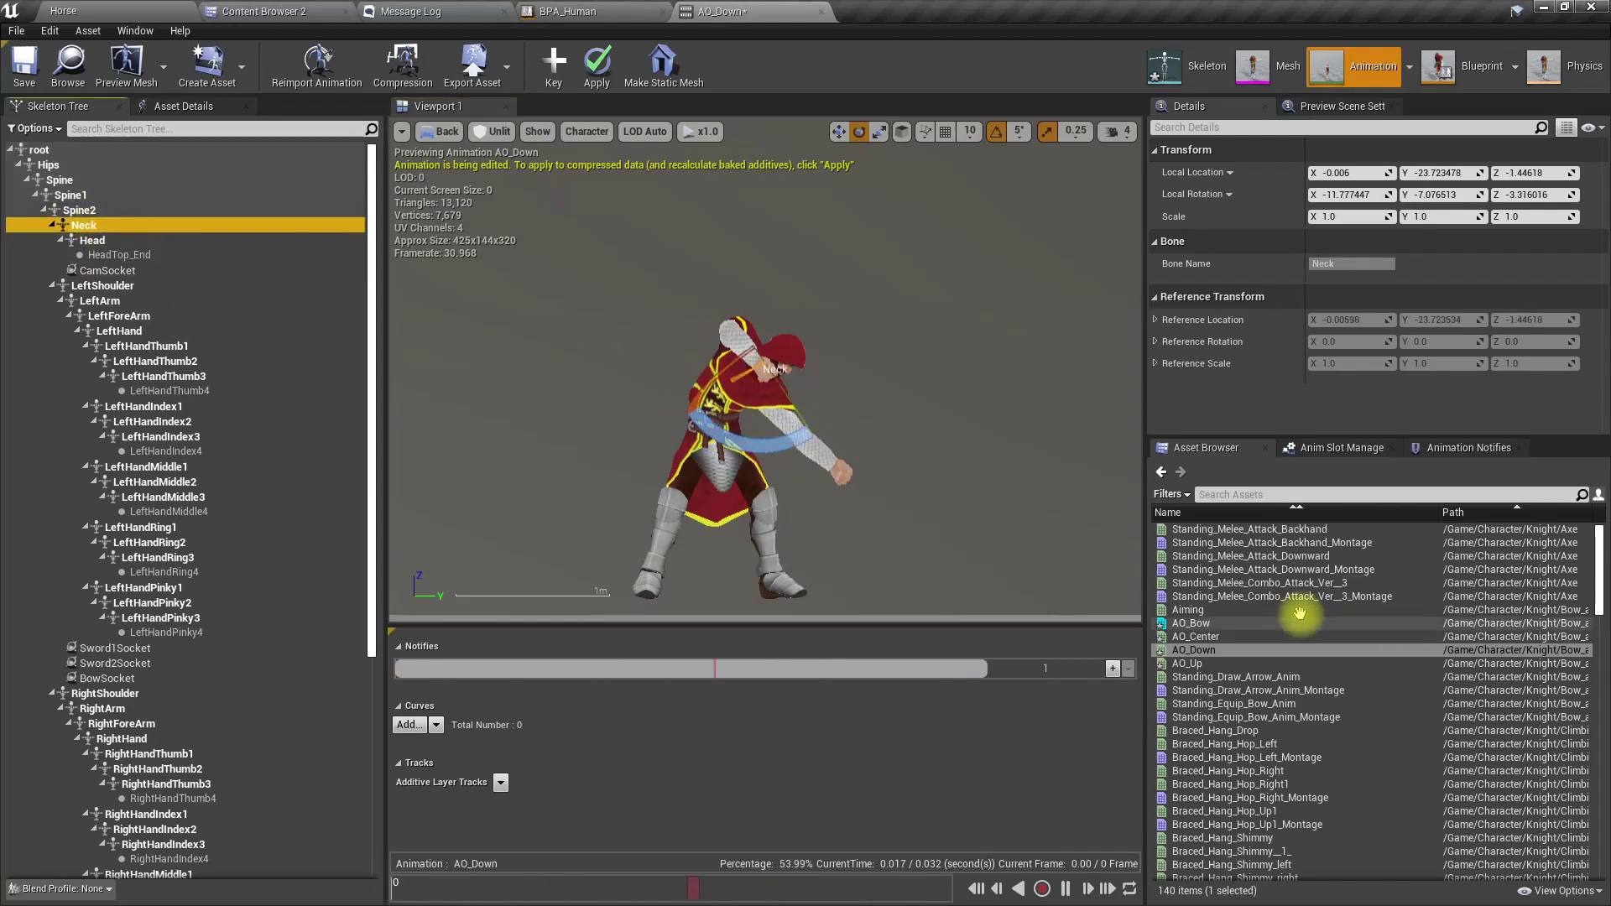
left_click_drag(768, 448, 797, 445)
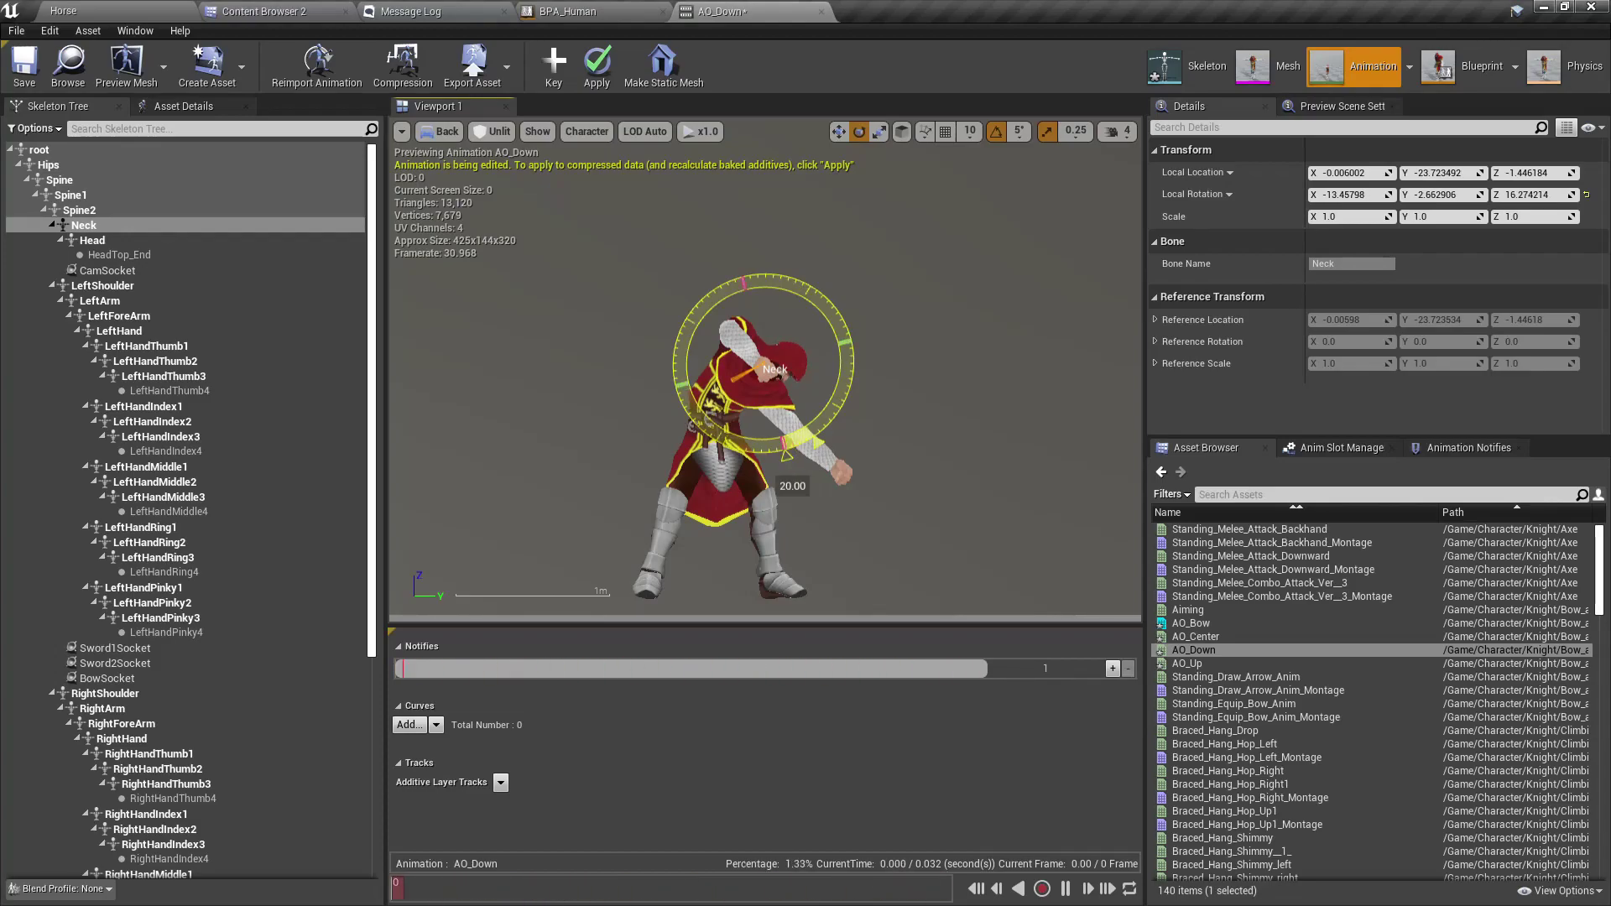
left_click_drag(798, 445, 881, 461)
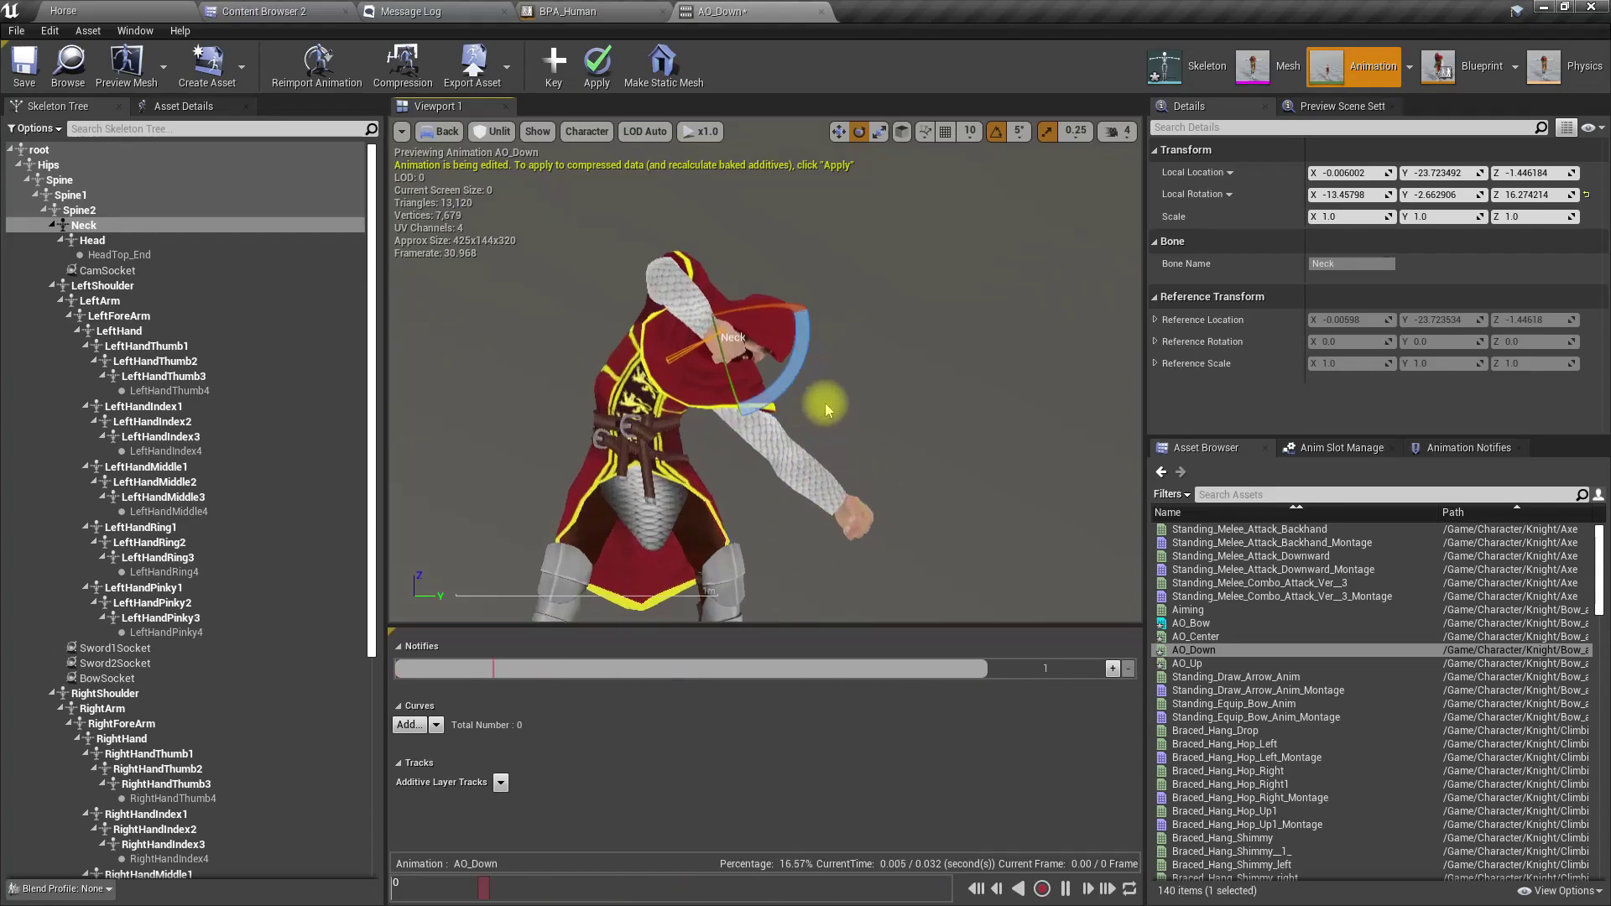
scroll(820, 403, "up", 5)
scroll(832, 396, "down", 5)
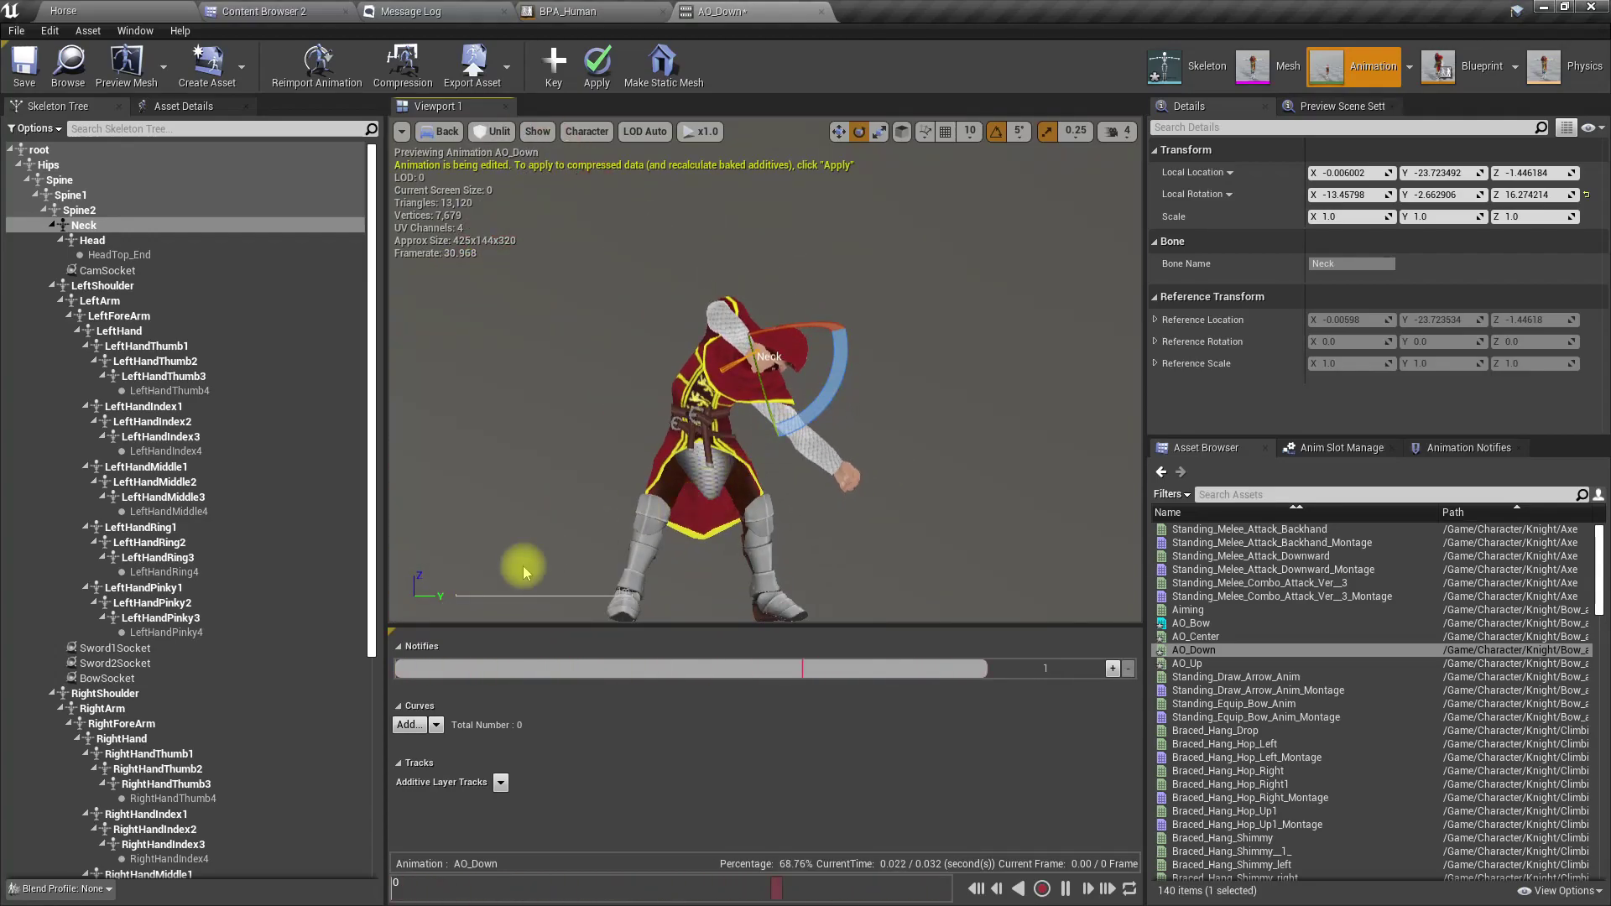
Lower the extended arm by rotating LeftShoulder to about -57 degrees in local Z and, in Perspective view, about 161 degrees in local X.
left_click(101, 287)
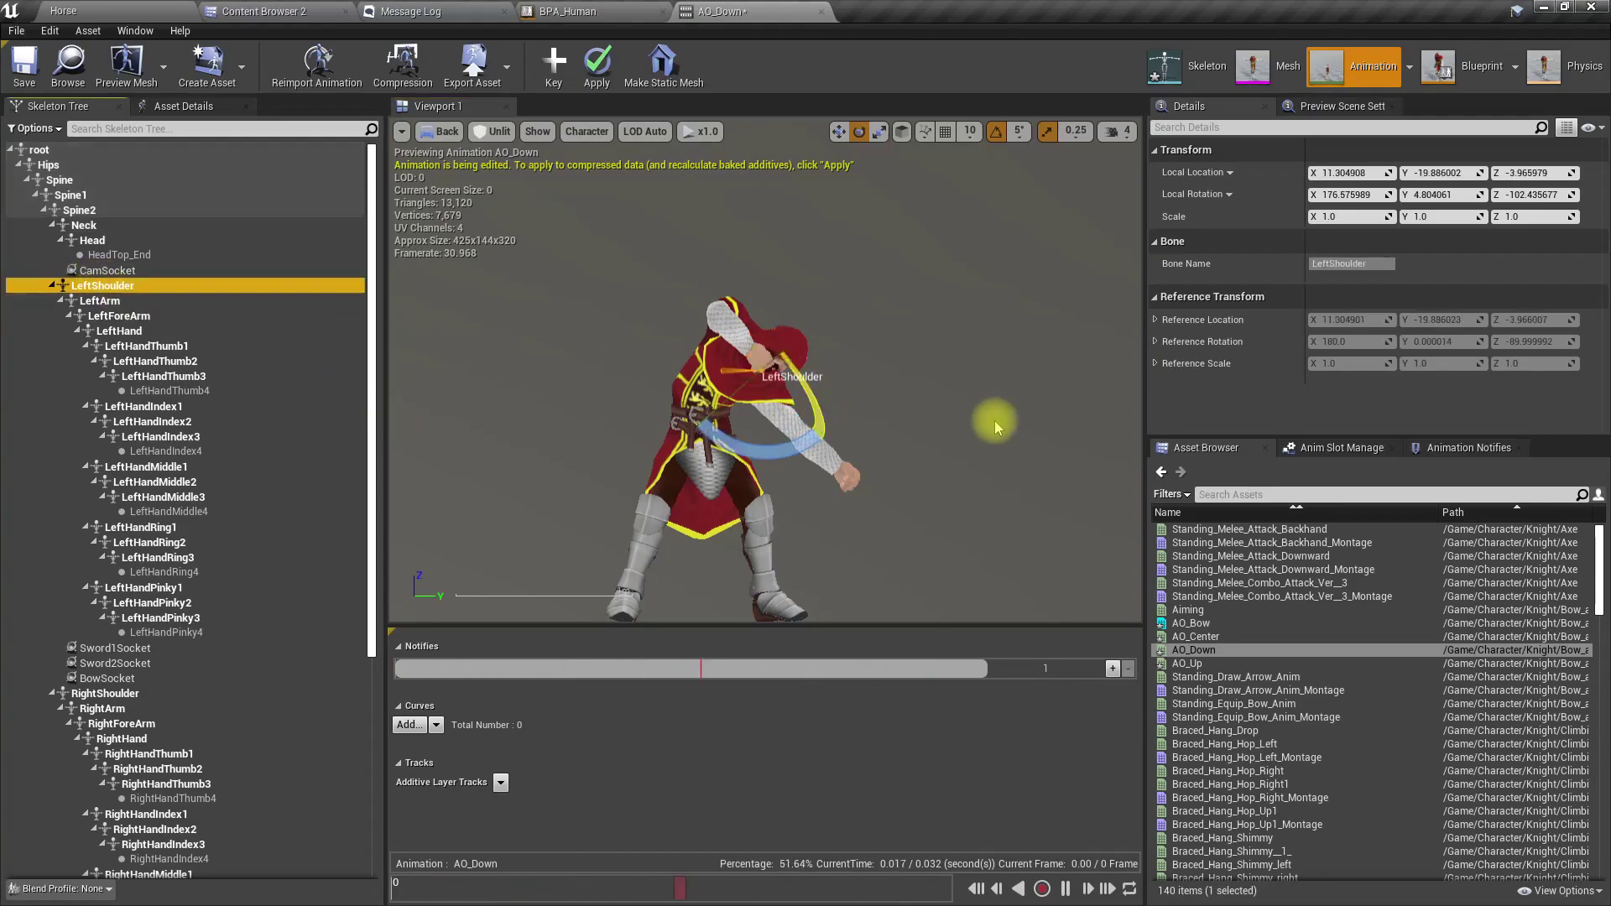
left_click_drag(756, 449, 822, 460)
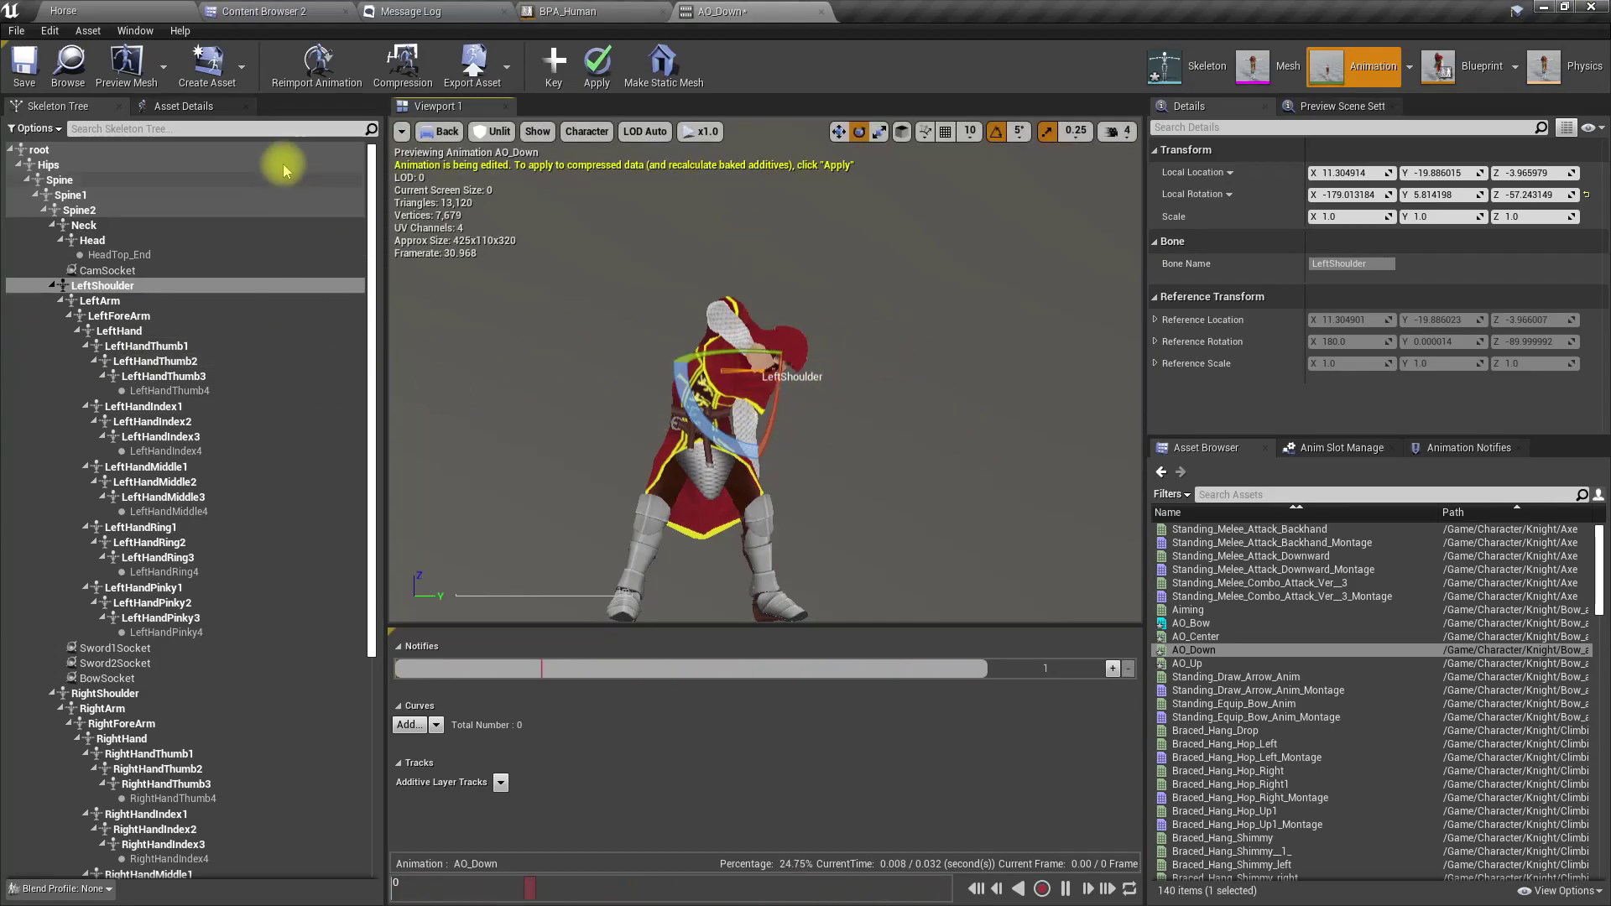
left_click(449, 133)
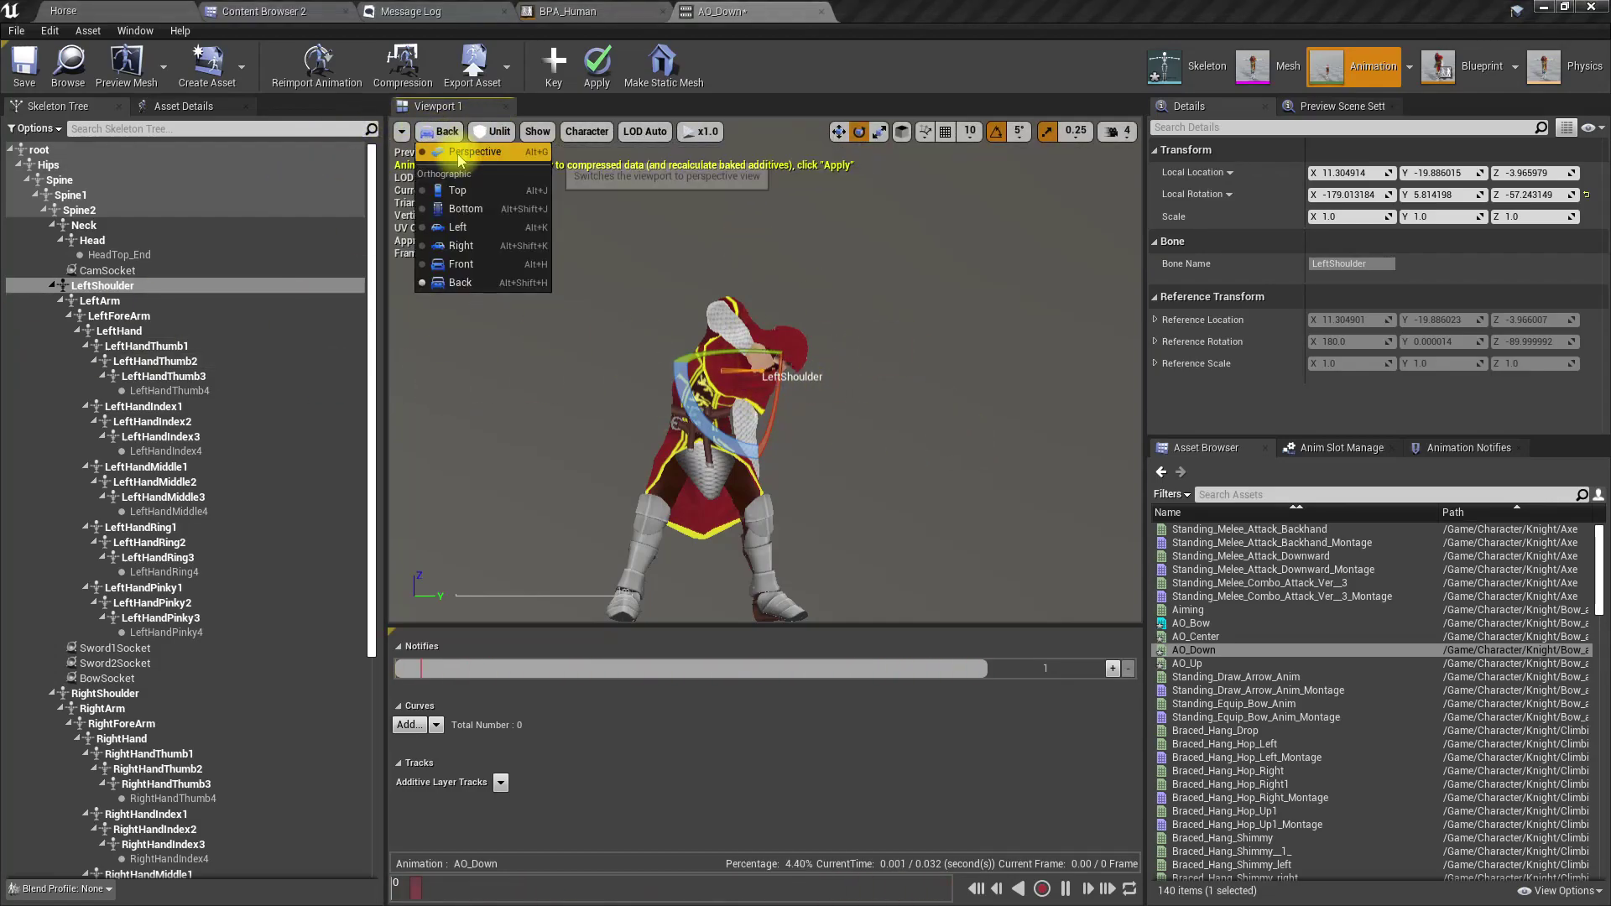
left_click(457, 161)
key("s")
mouse_move(750, 474)
right_mouse_down()
mouse_move(554, 495)
mouse_move(558, 529)
mouse_move(587, 462)
mouse_move(512, 457)
mouse_move(748, 471)
right_mouse_up()
key("a")
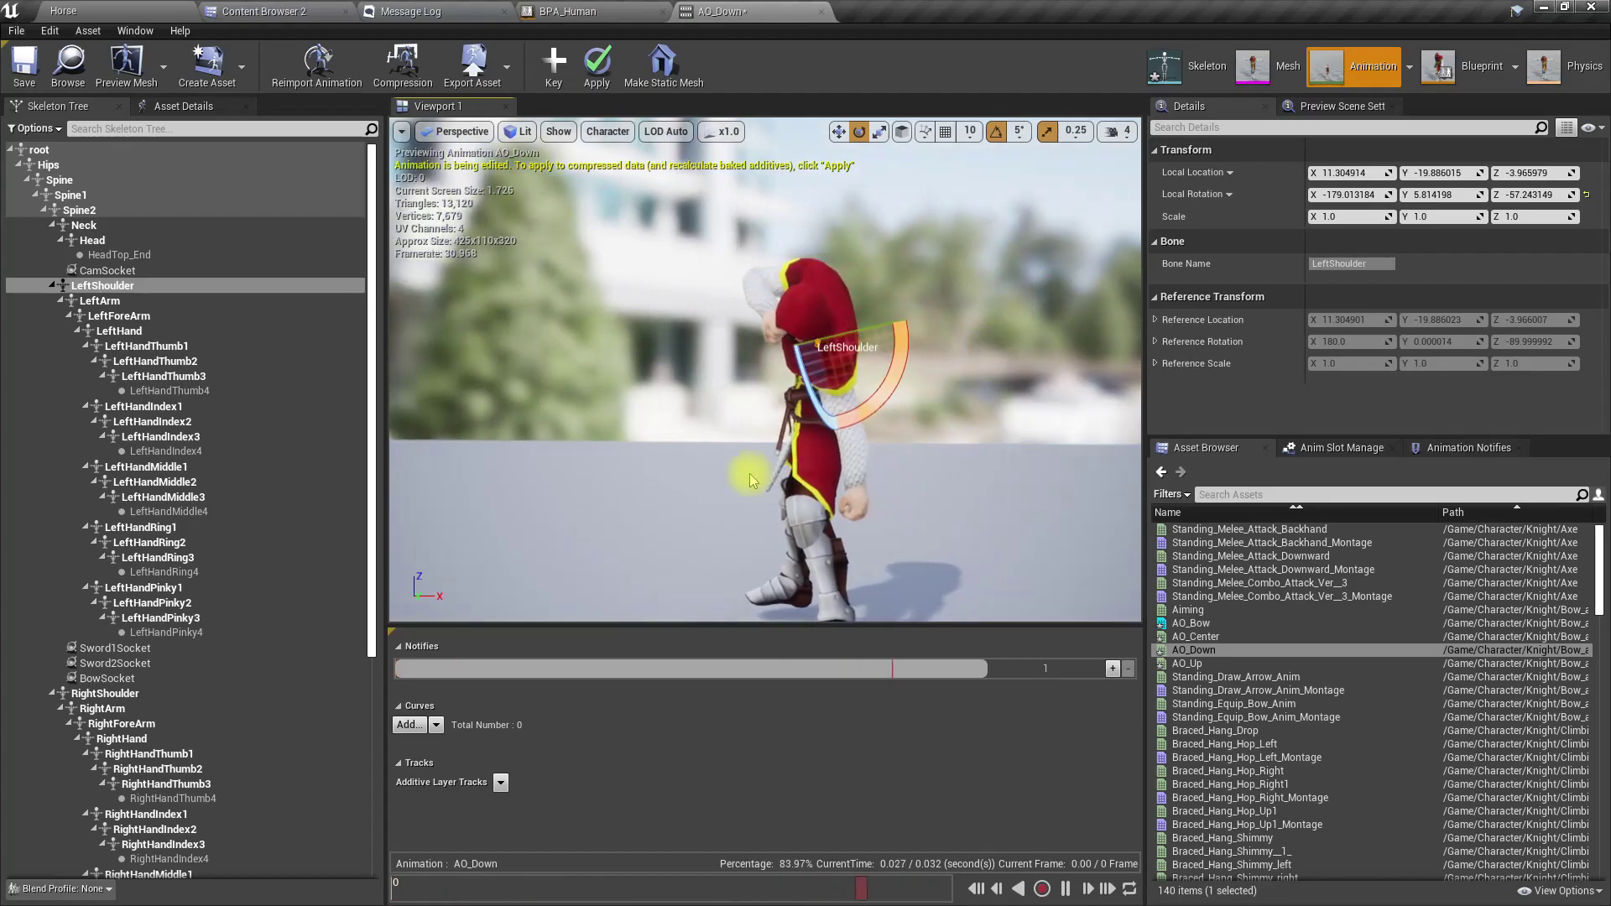
left_click(1048, 410)
left_click_drag(892, 375, 910, 324)
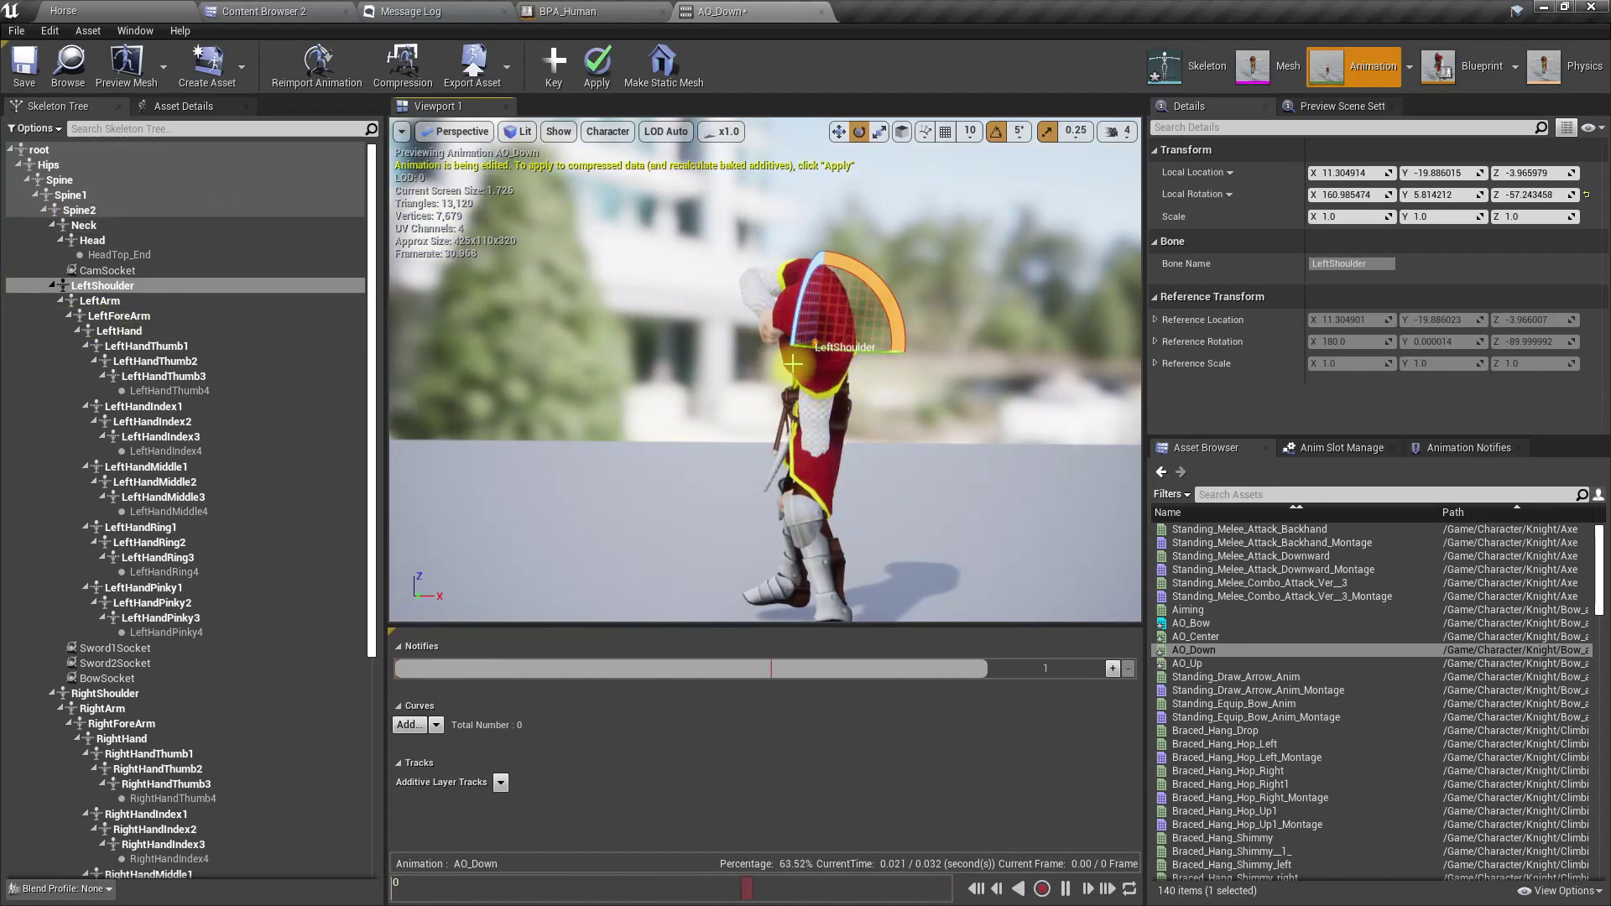
Refine the LeftShoulder rotation to about -71 degrees in local Z, then key and apply the AO_Down pose.
key("a")
right_click_drag(758, 494, 898, 525)
key("d")
key("a")
key("d")
key("a")
left_click_drag(713, 483, 791, 504)
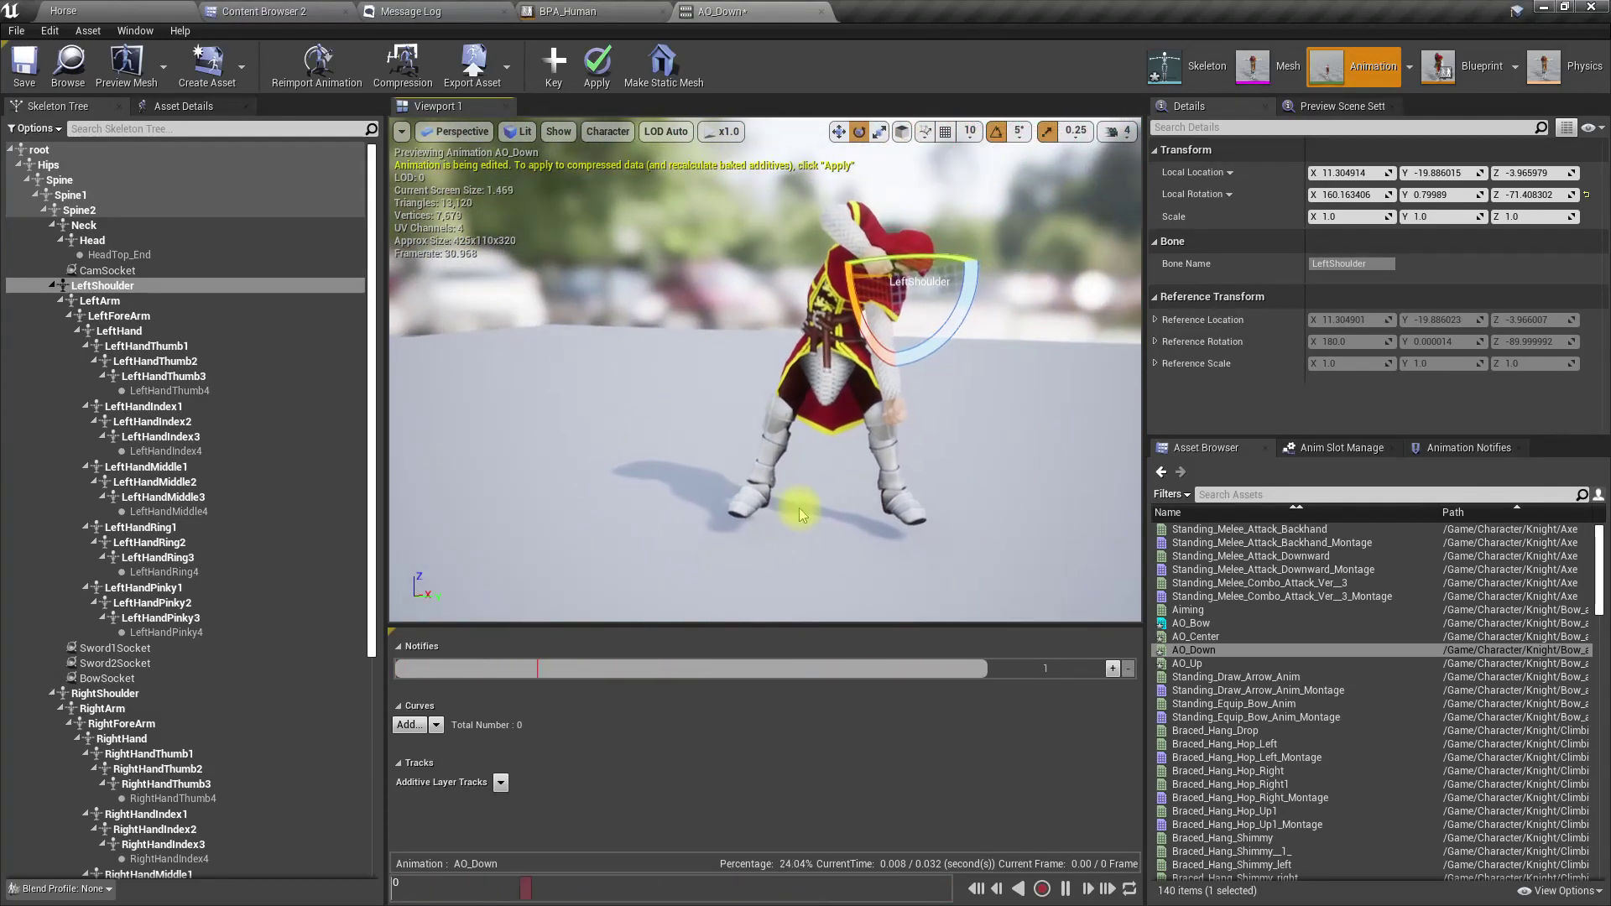
left_click(596, 83)
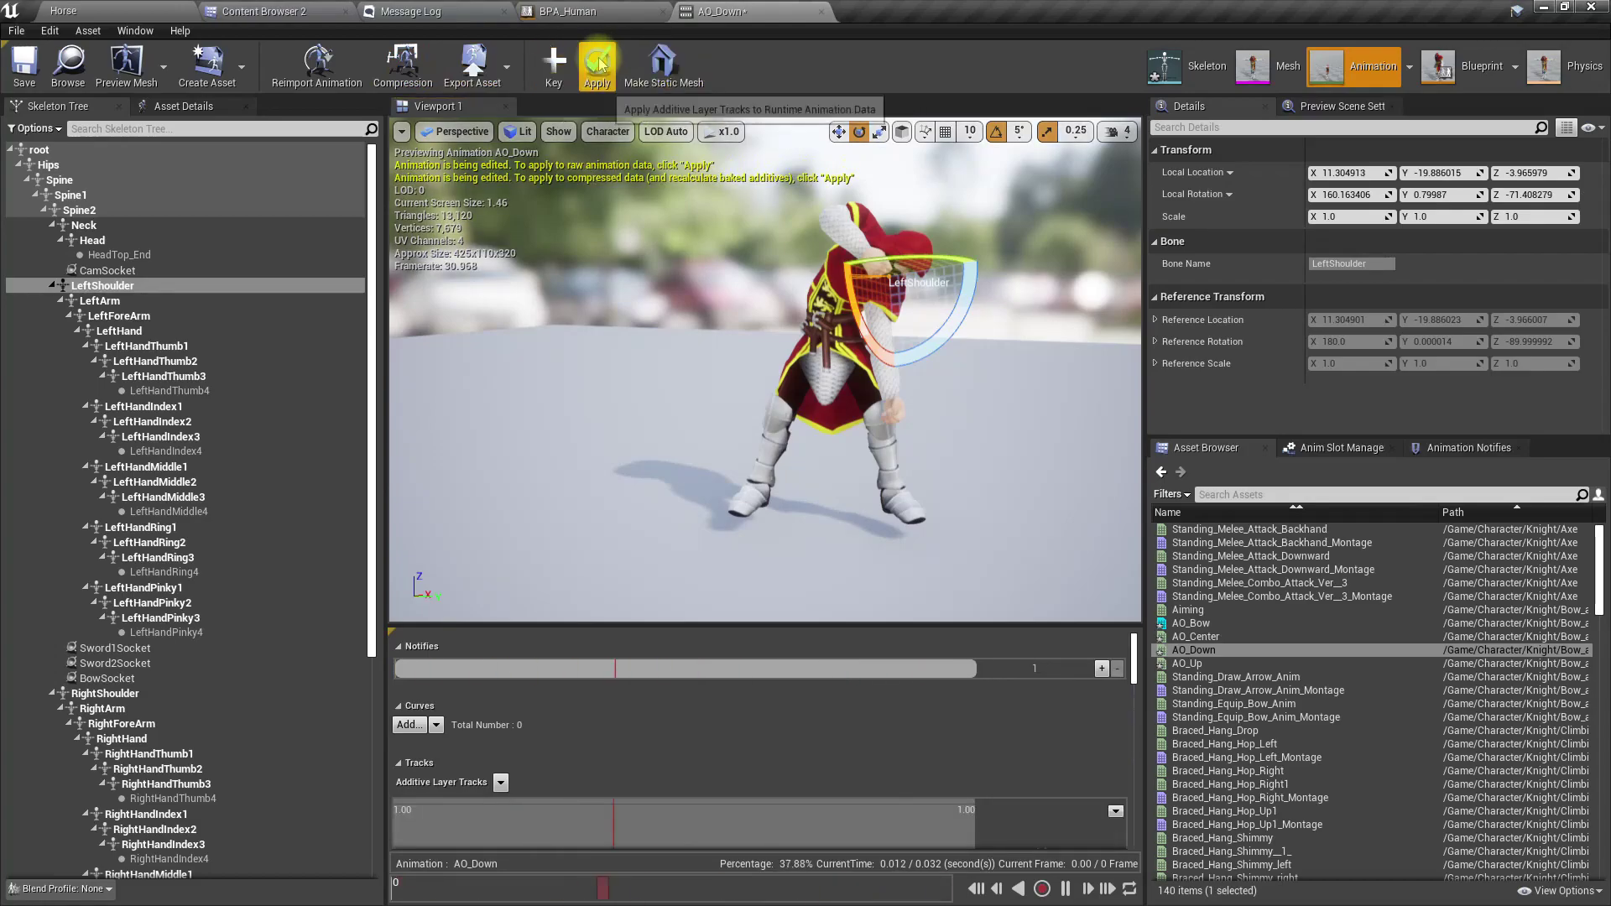
Open AO_Bow, place AO_Down at Yaw 0, Pitch -90, and preview an upward pitch on the character with no bone selected.
left_click(75, 72)
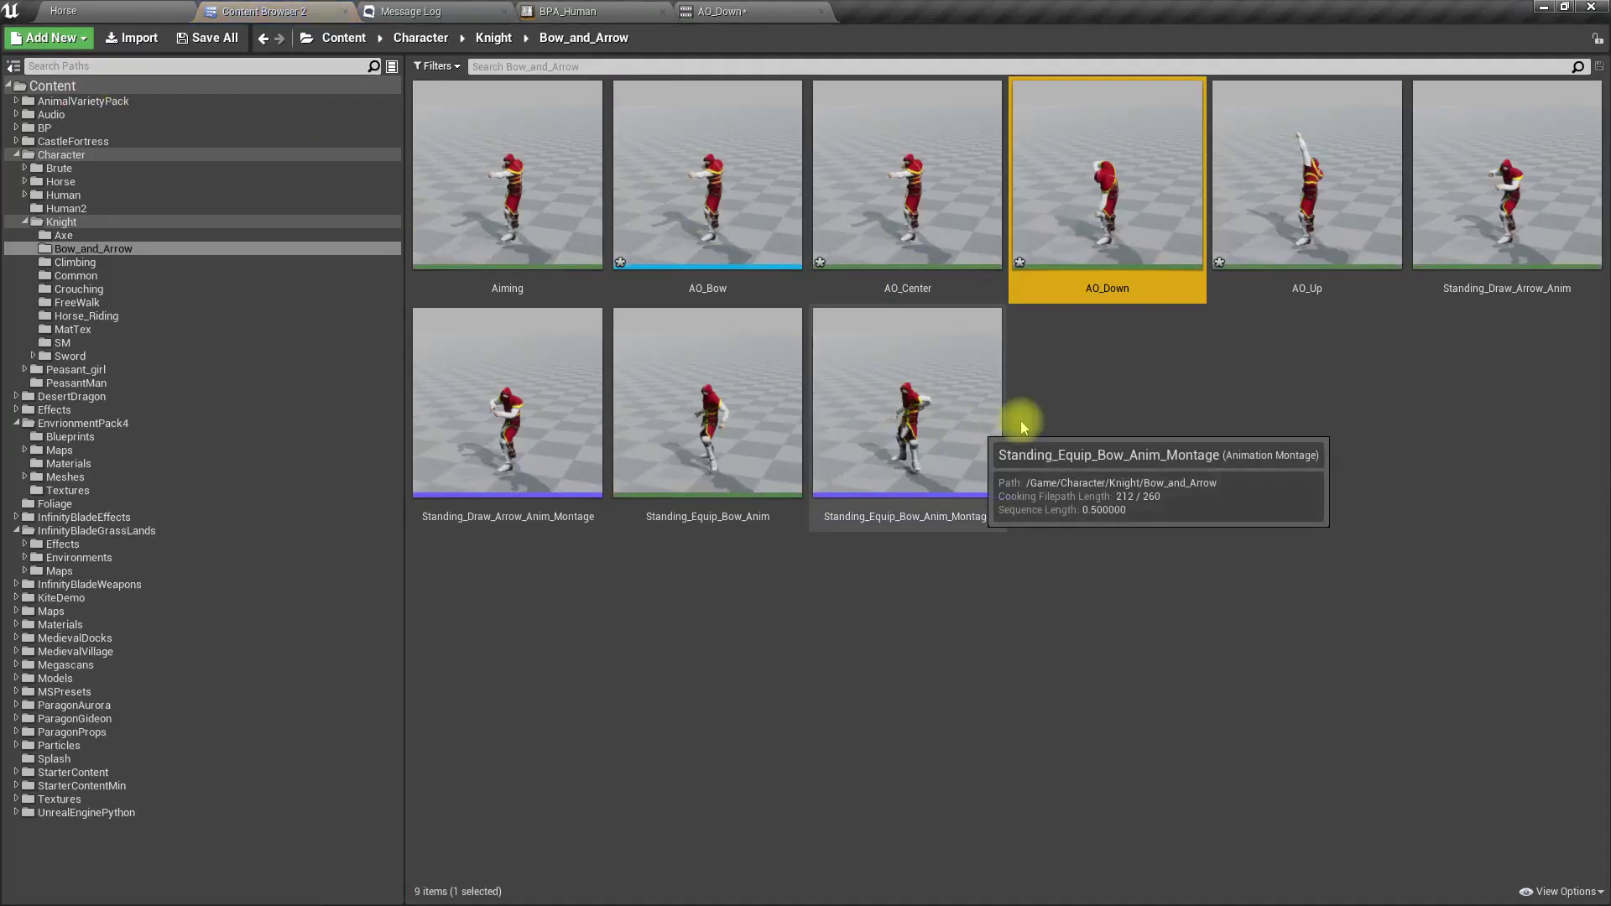
left_click(708, 9)
left_click(1208, 623)
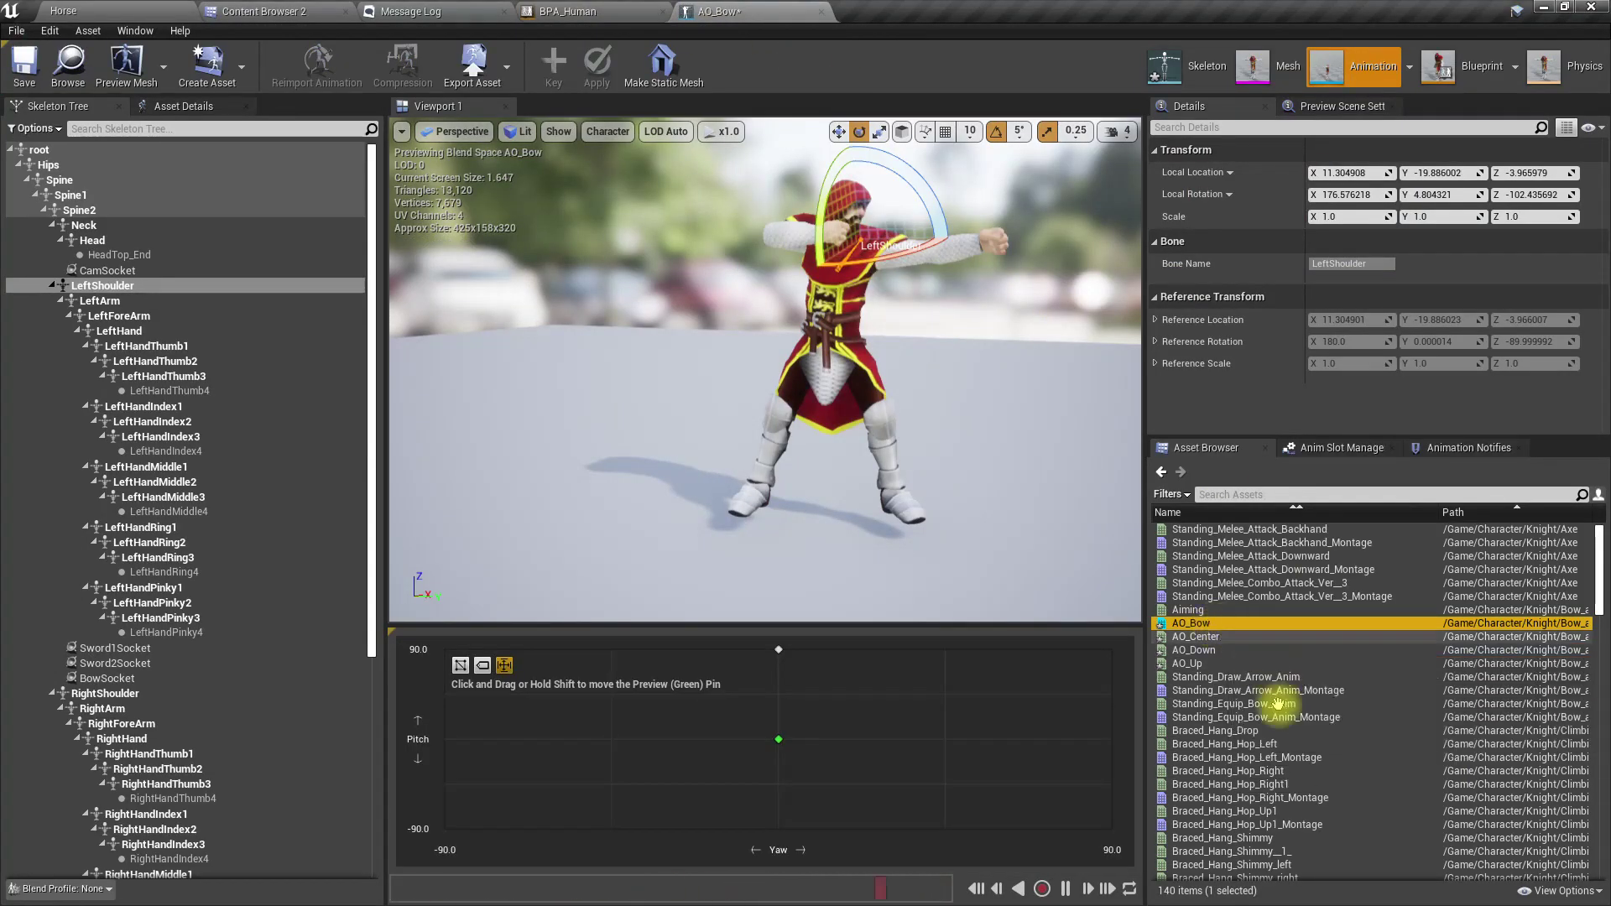
left_click_drag(1208, 651, 784, 826)
left_click_drag(779, 741, 778, 700)
right_click_drag(765, 369, 747, 306)
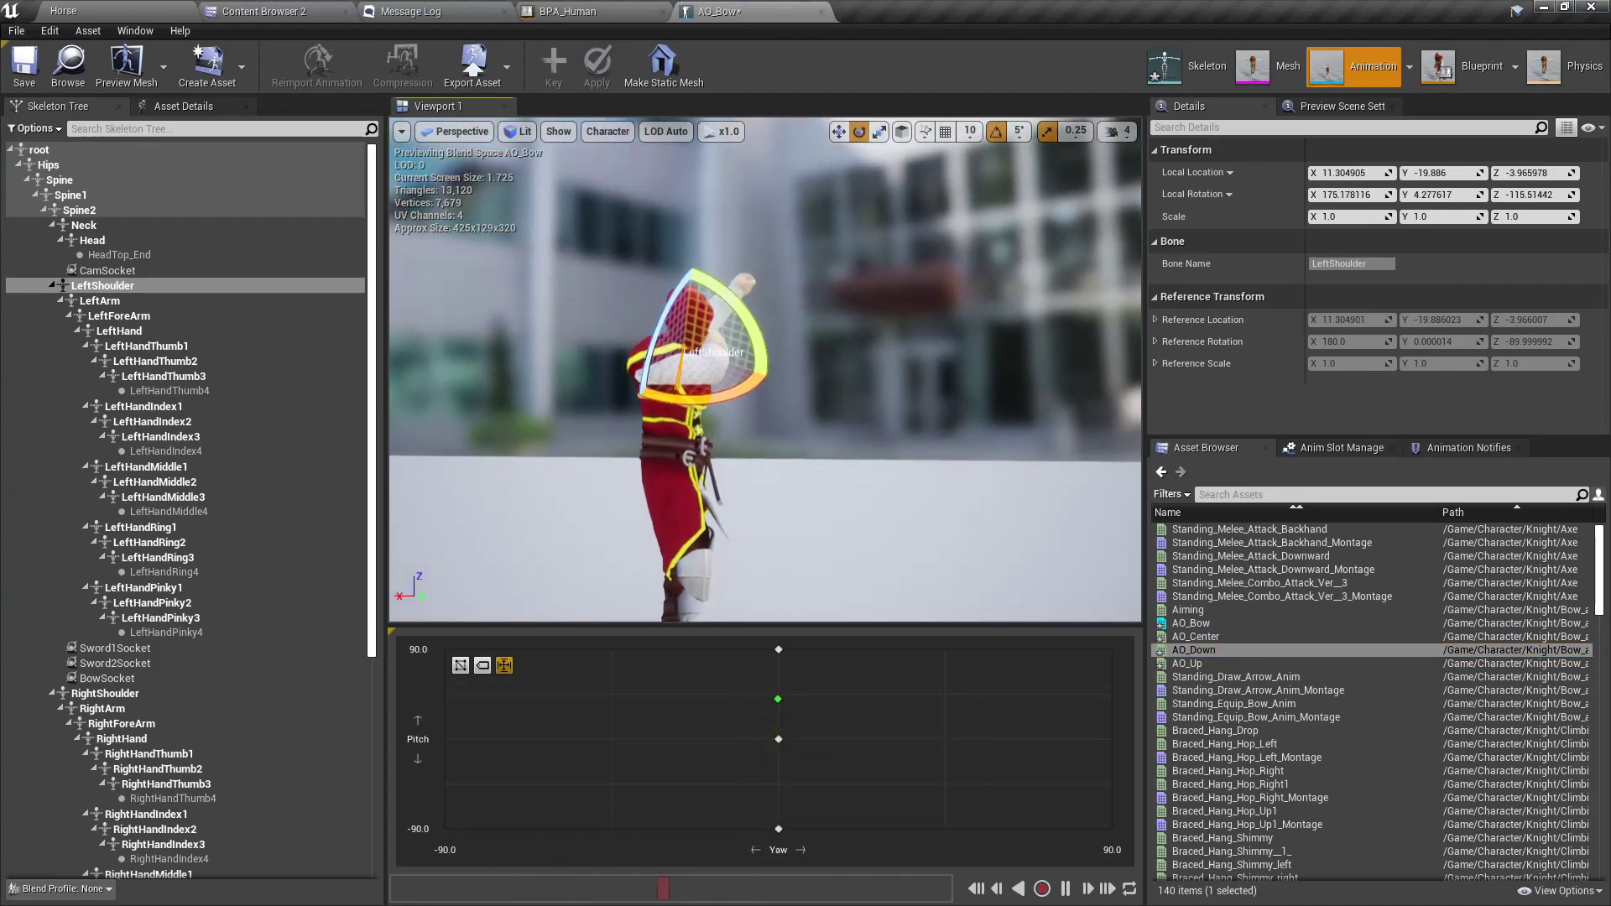
left_click(868, 319)
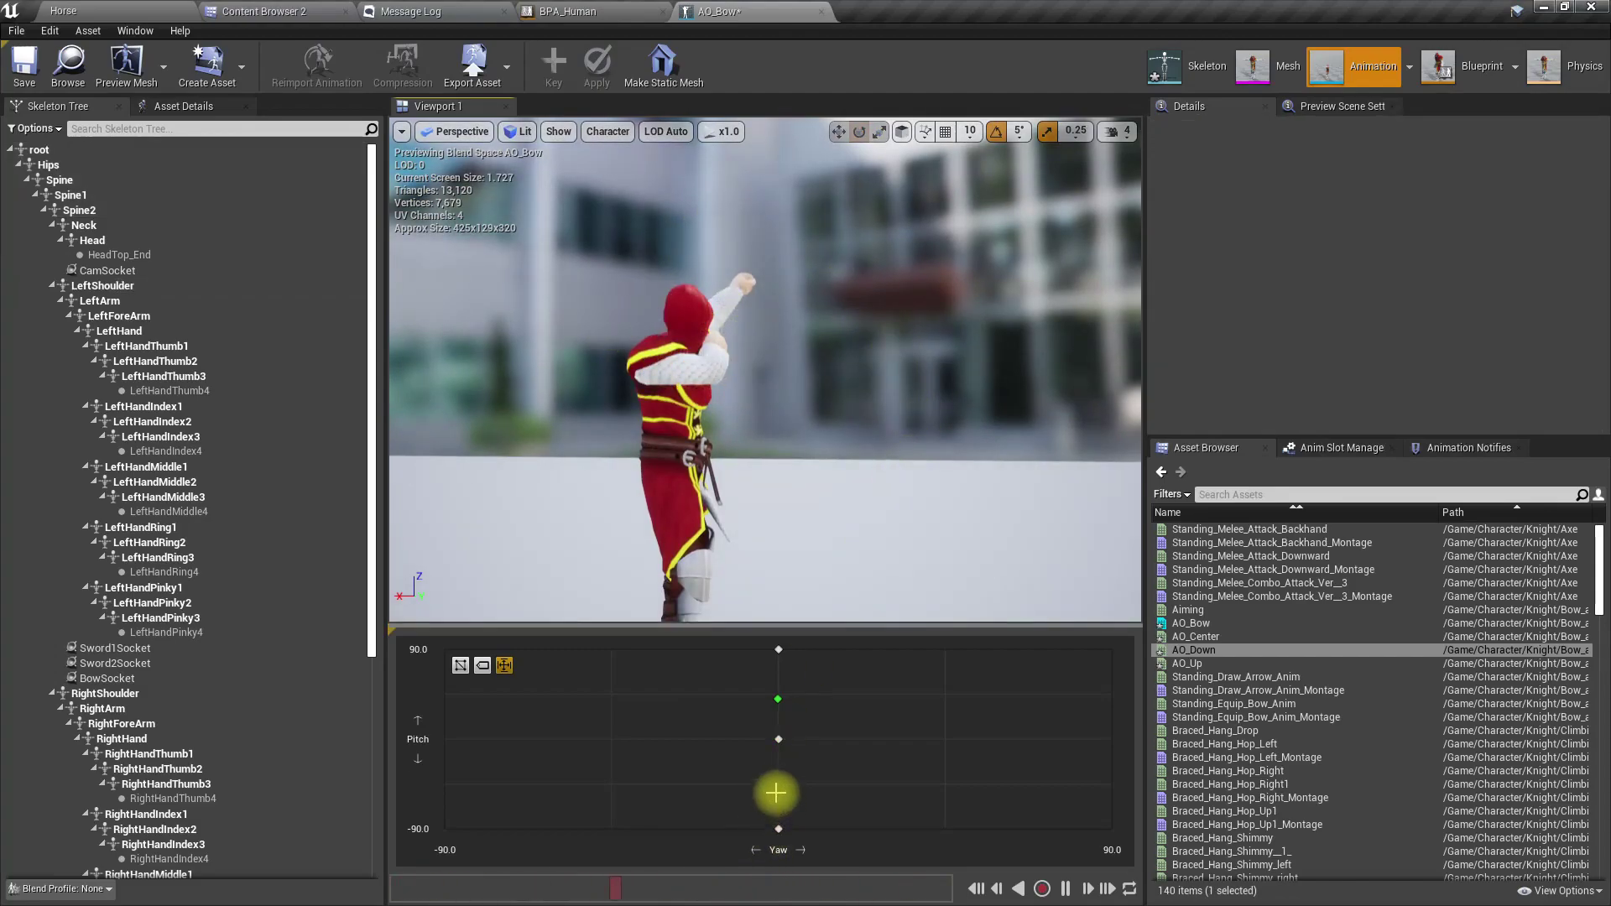
Preview the AO_Bow blend on the character around the neutral aim at Yaw 0, Pitch 0.
middle_click_drag(849, 486, 850, 444)
right_click_drag(849, 477, 858, 484)
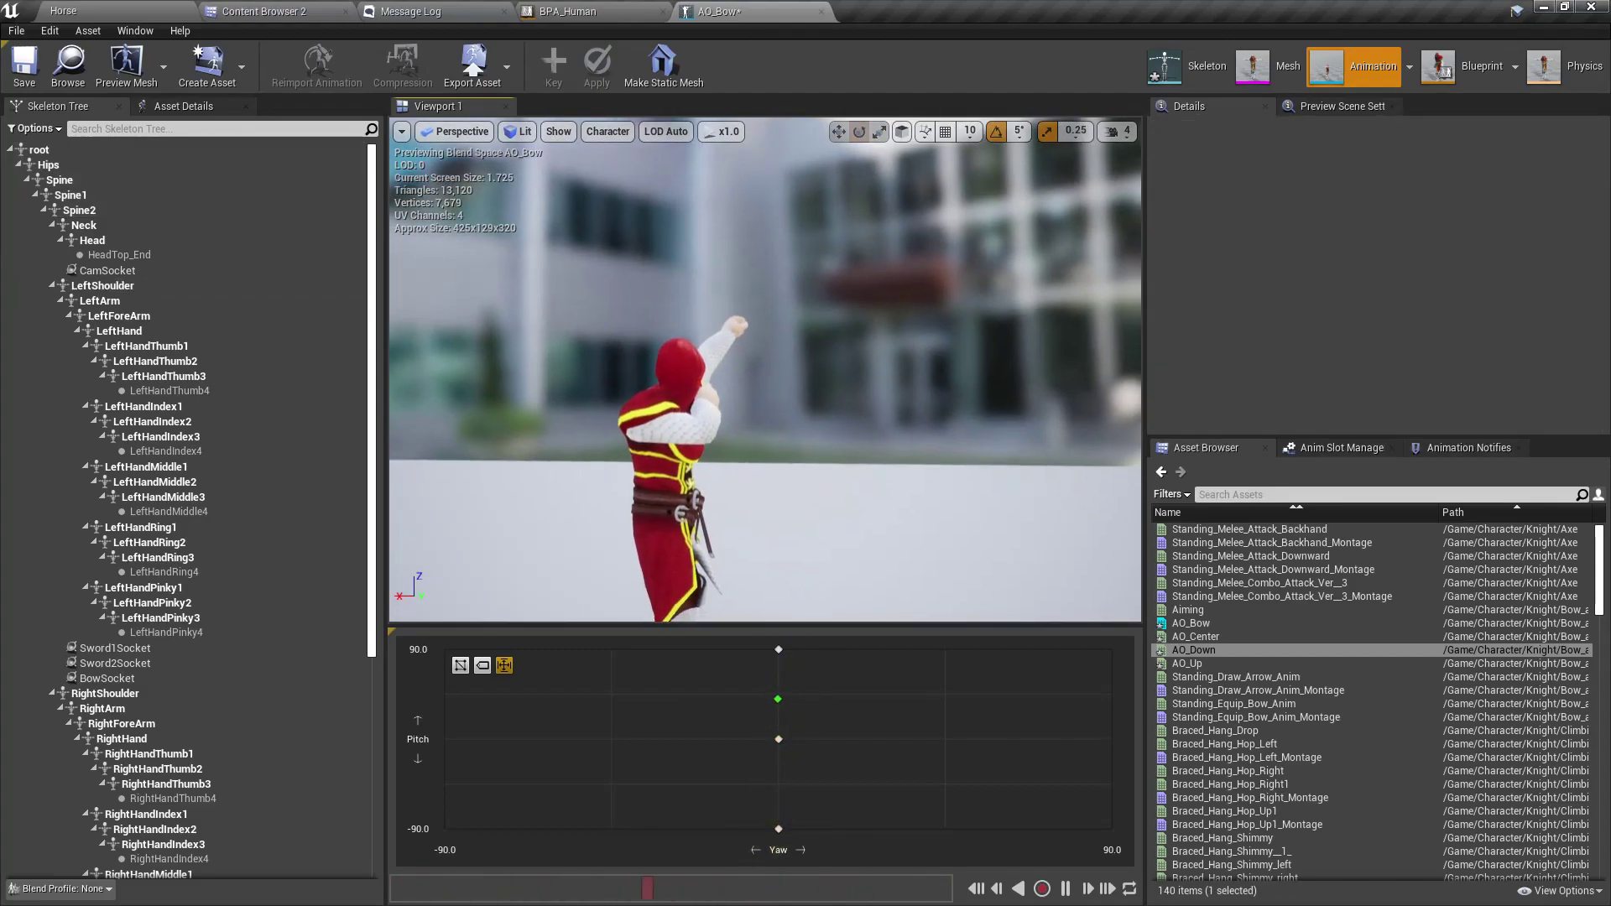
left_click_drag(804, 764, 821, 737)
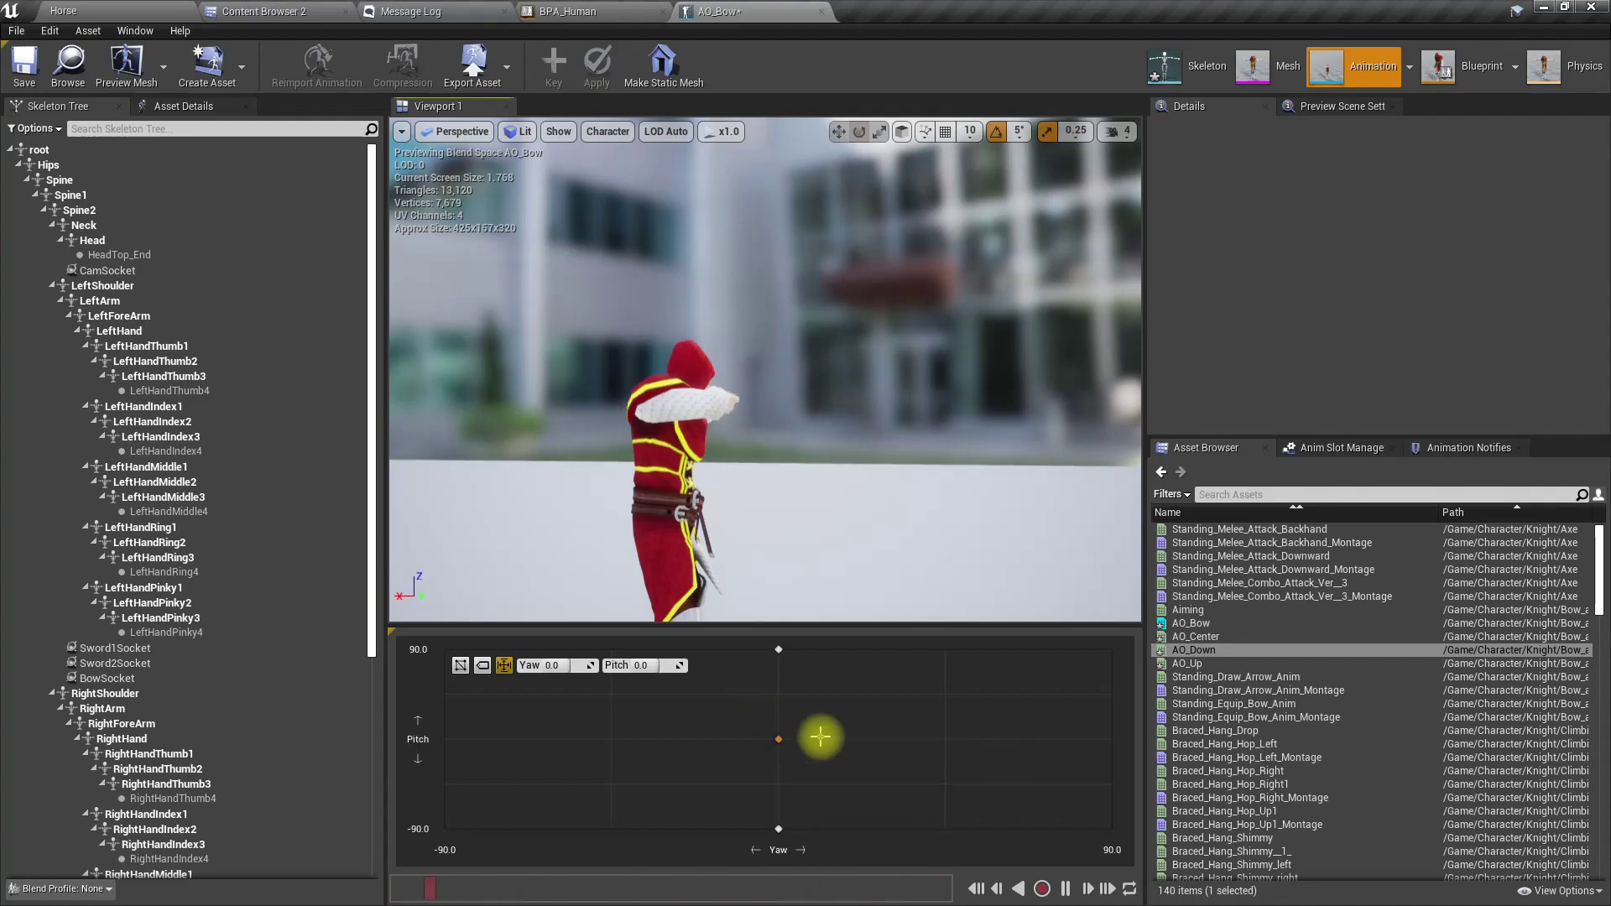
Duplicate AO_Center in the Bow_and_Arrow folder as AO_Left and open the copy for editing.
left_click(332, 11)
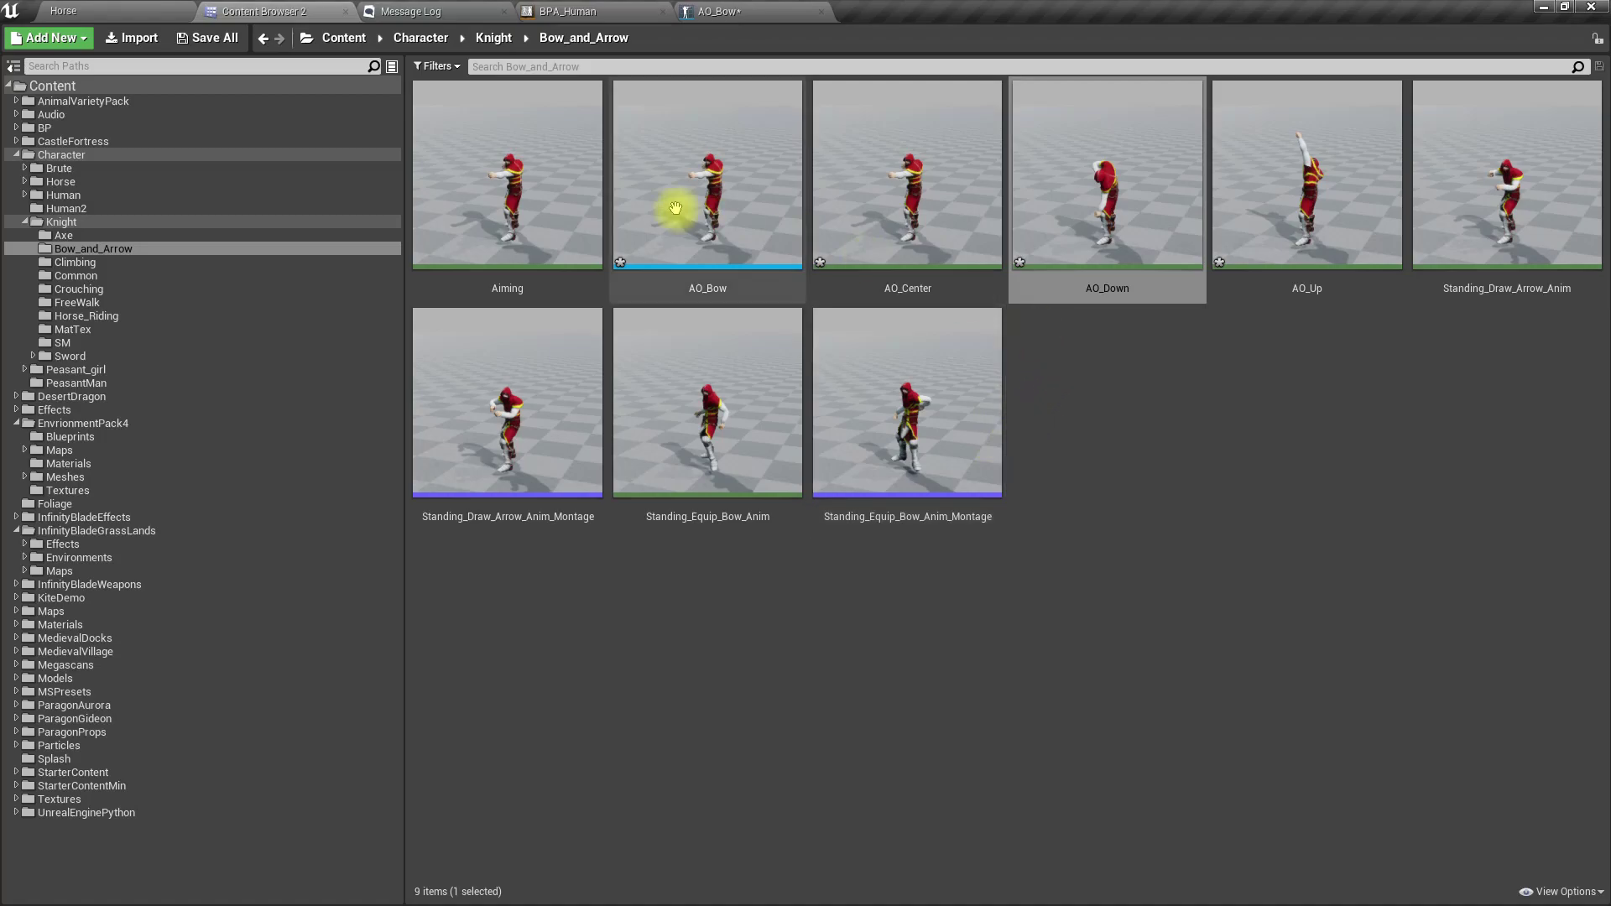
left_click(1233, 407)
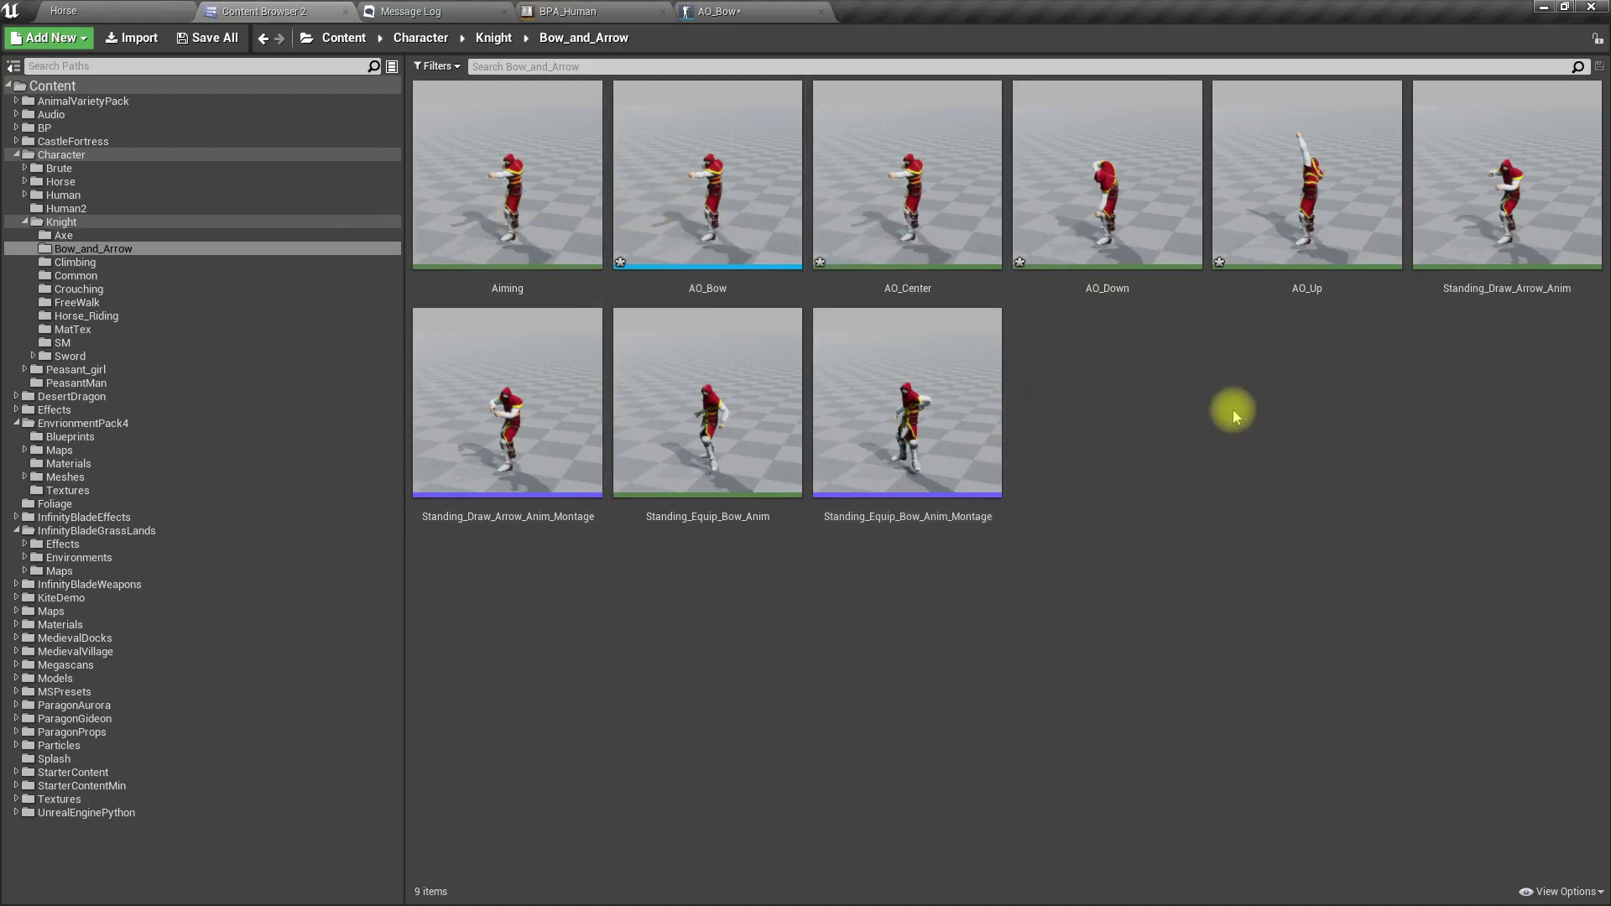
left_click(894, 217)
key("ctrl+w")
key("End")
key("shift+Left")
key("shift+Left")
key("shift+Left")
key("shift+Left")
key("shift+Left")
key("shift+Left")
key("shift+Left")
type("Left")
key("Return")
key("Return")
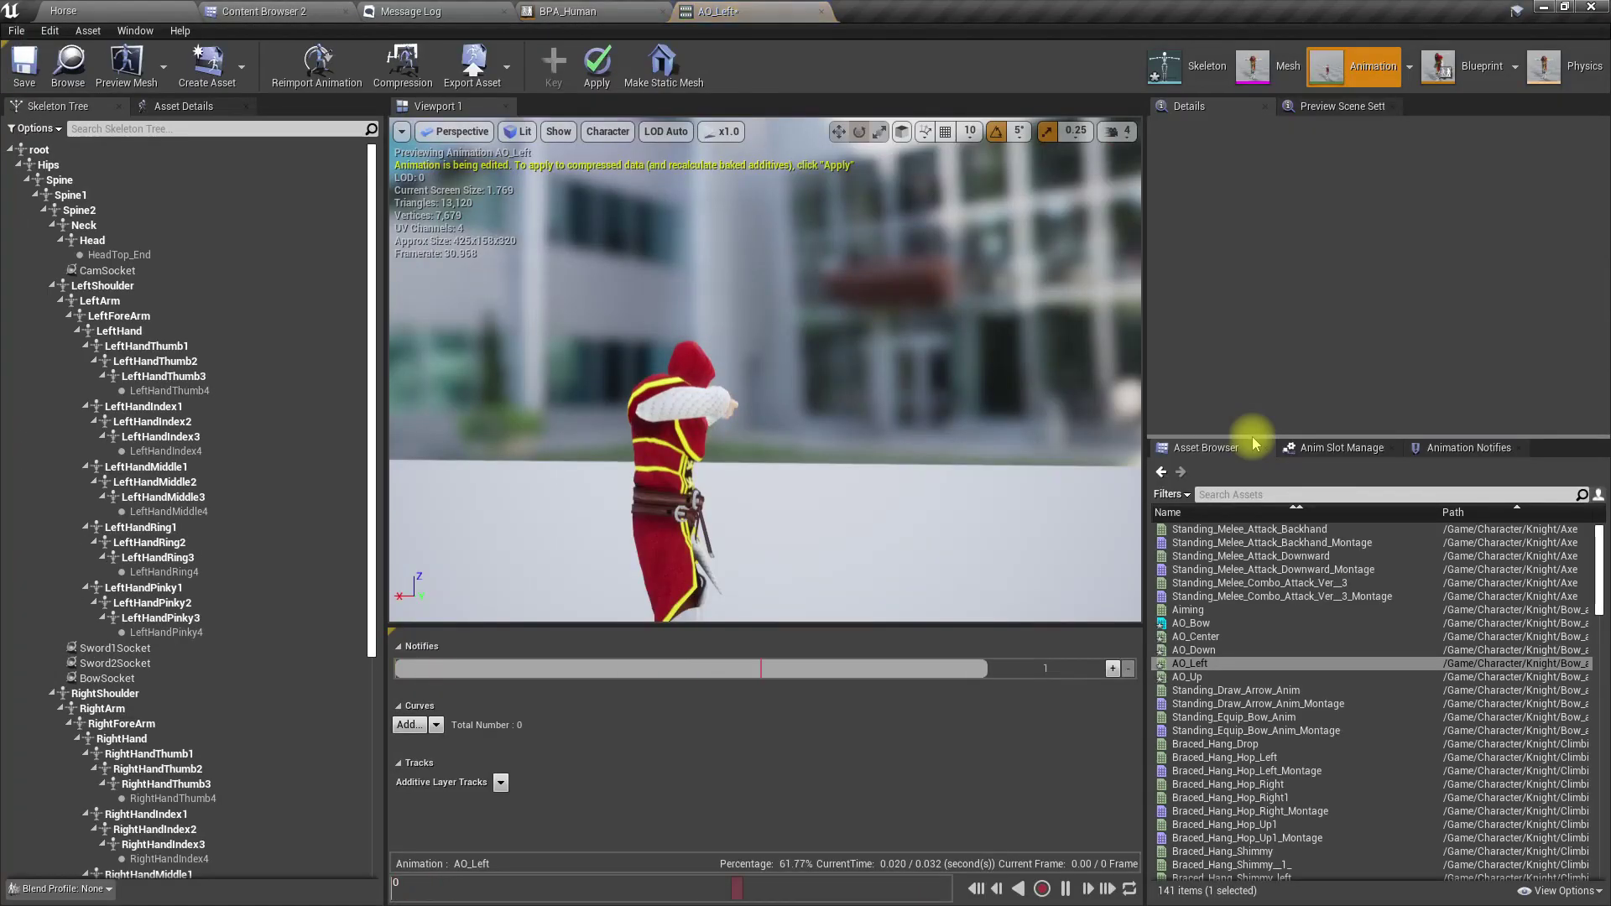
In Top view, turn the Spine bone of AO_Left sideways to about -23 degrees in local Y.
right_click_drag(873, 400, 655, 520)
left_click_drag(843, 474, 867, 417)
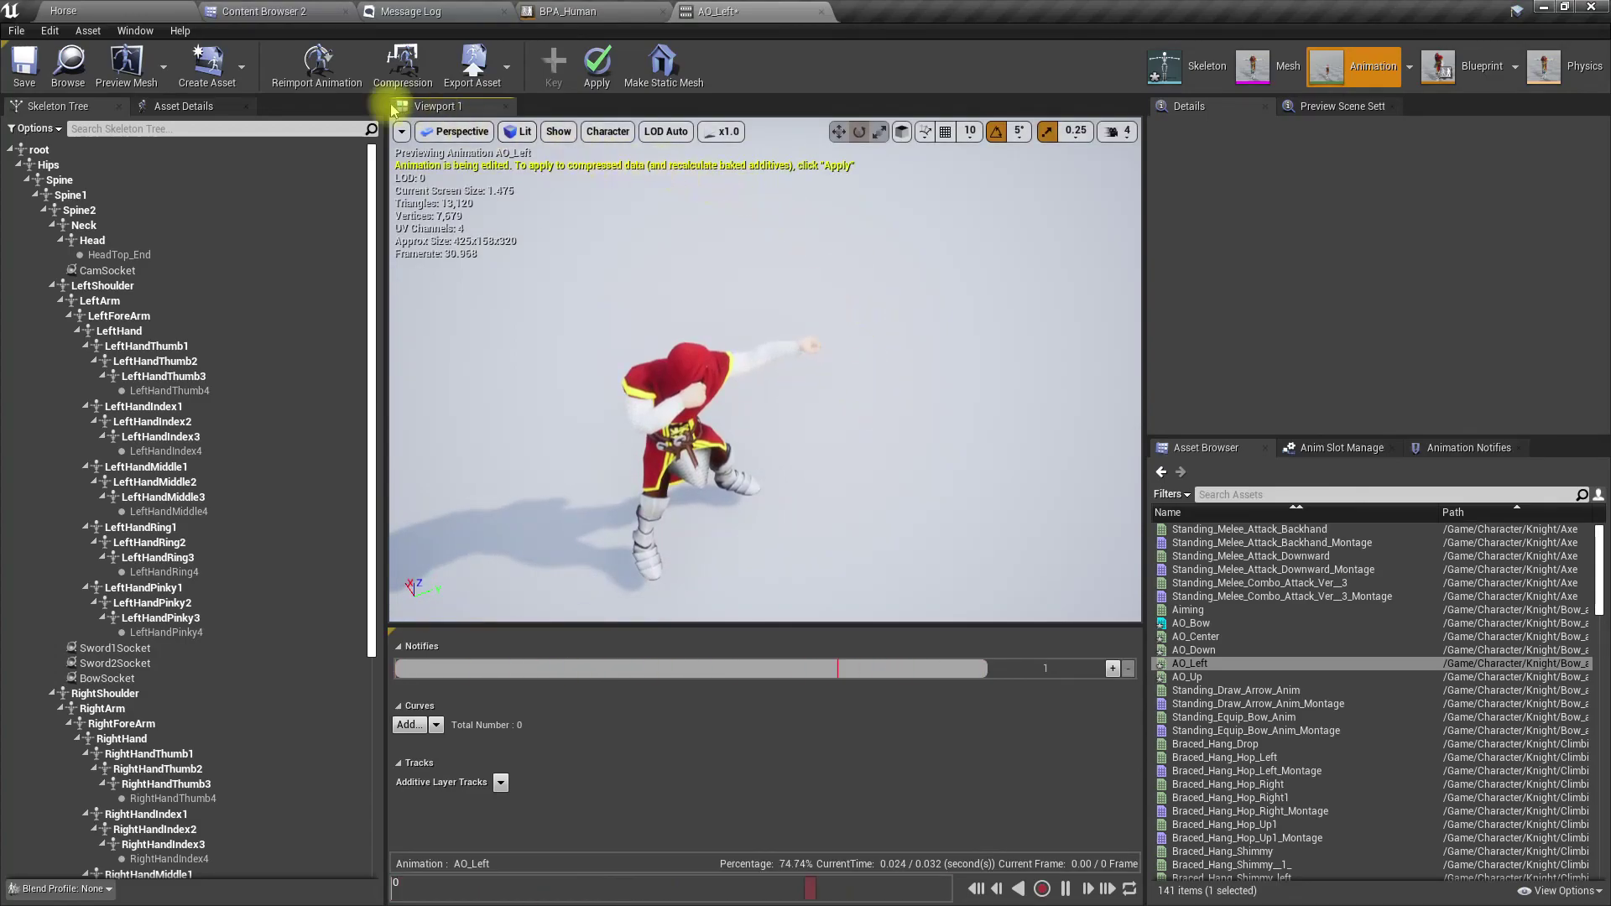
left_click(457, 131)
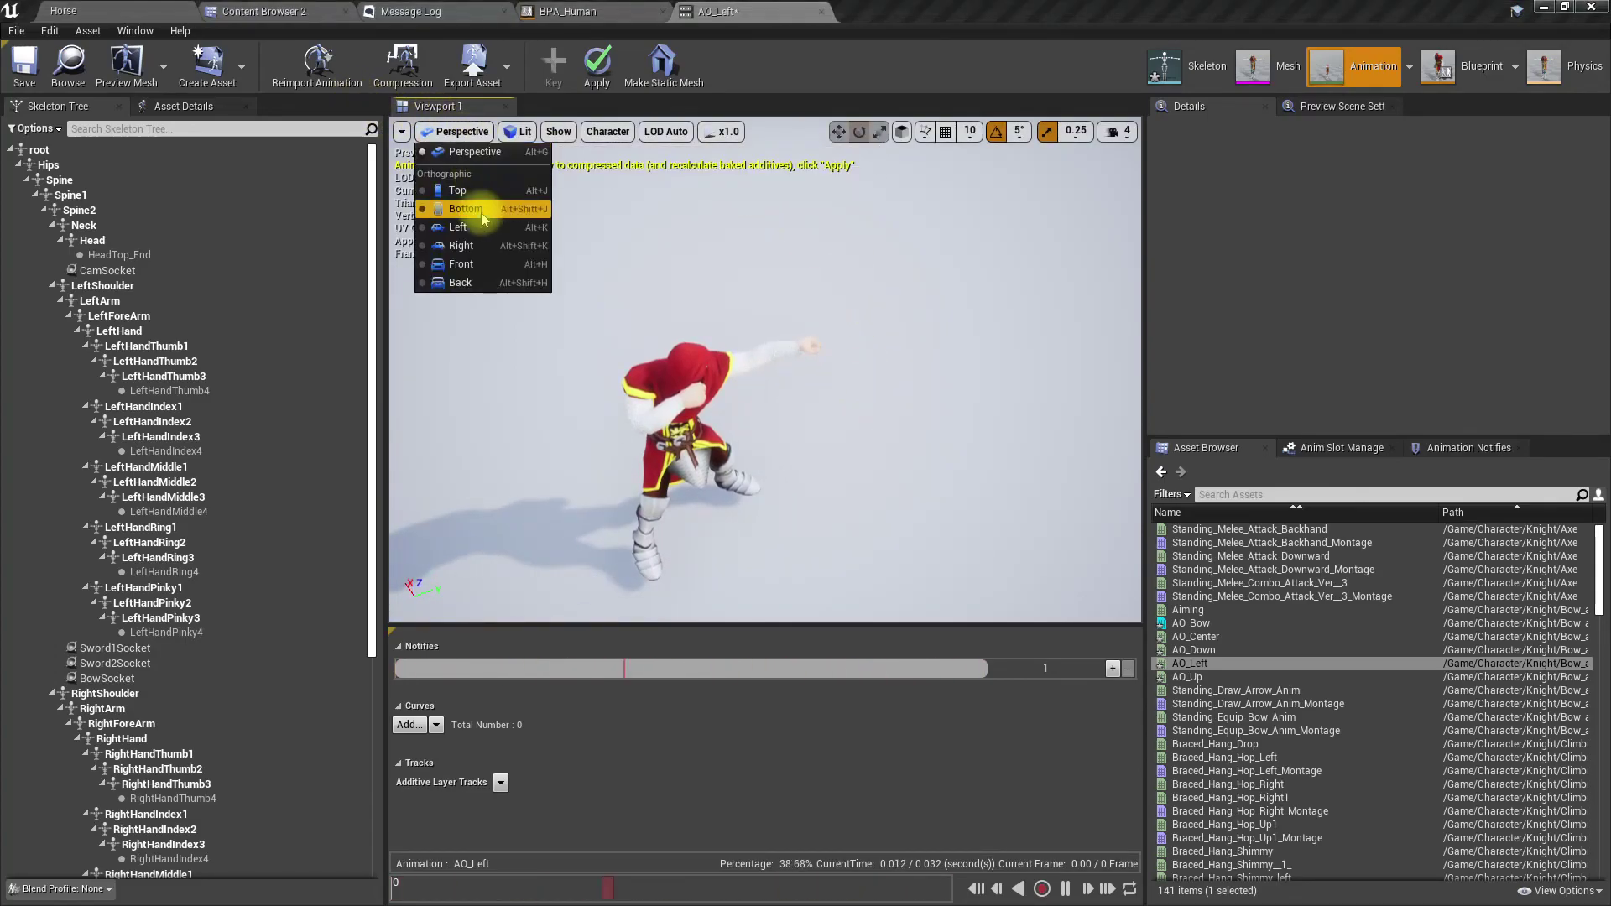
left_click(458, 190)
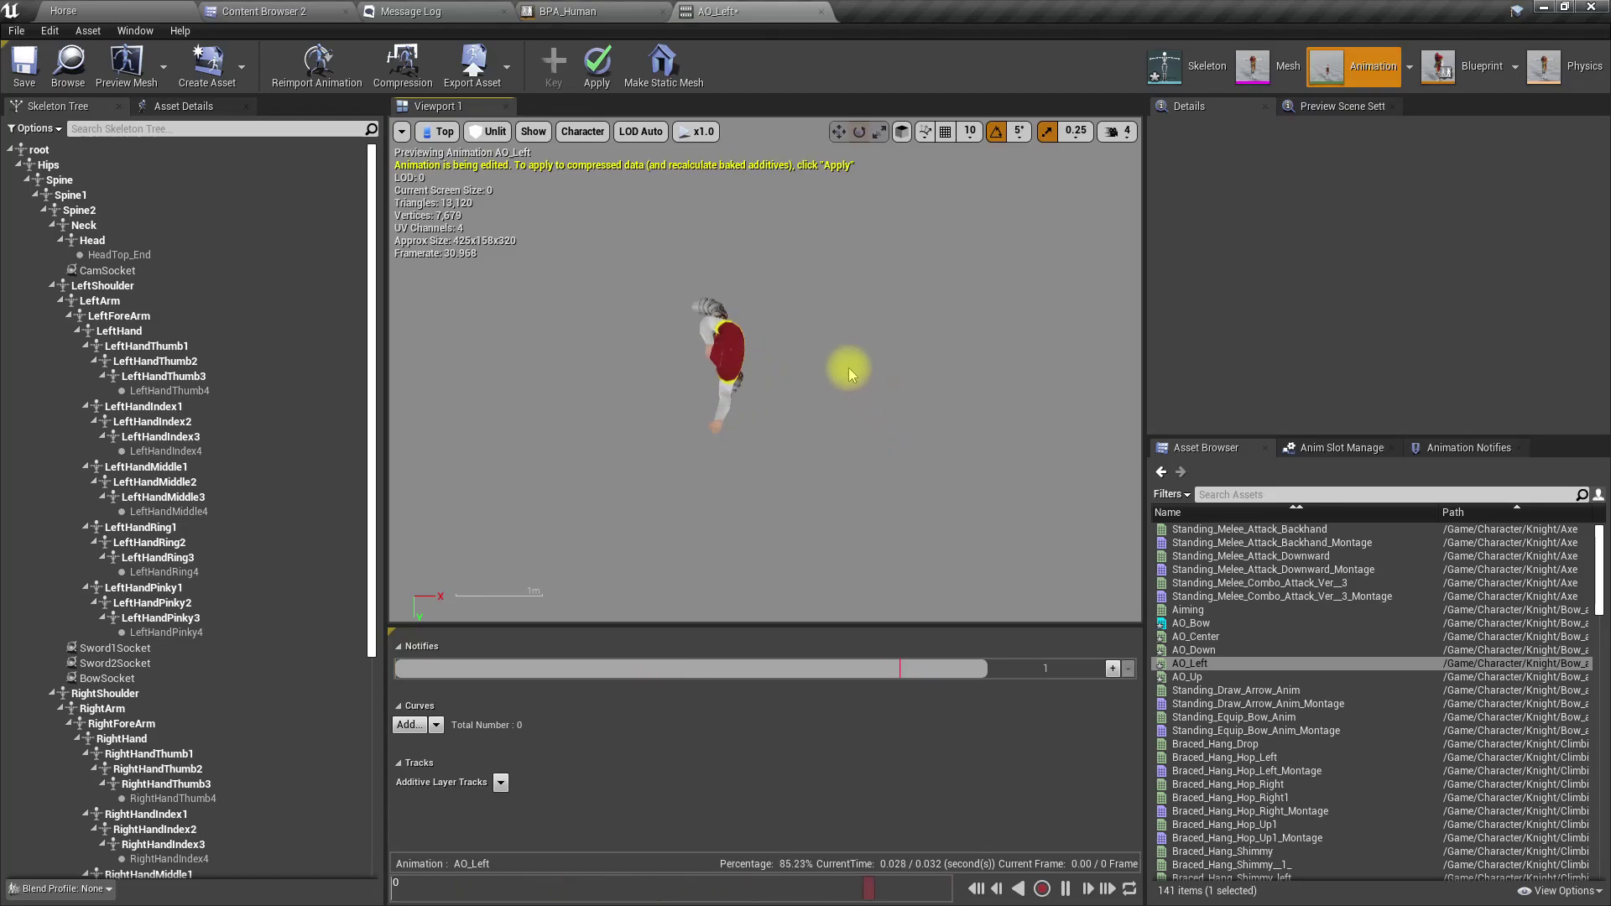
scroll(853, 395, "up", 3)
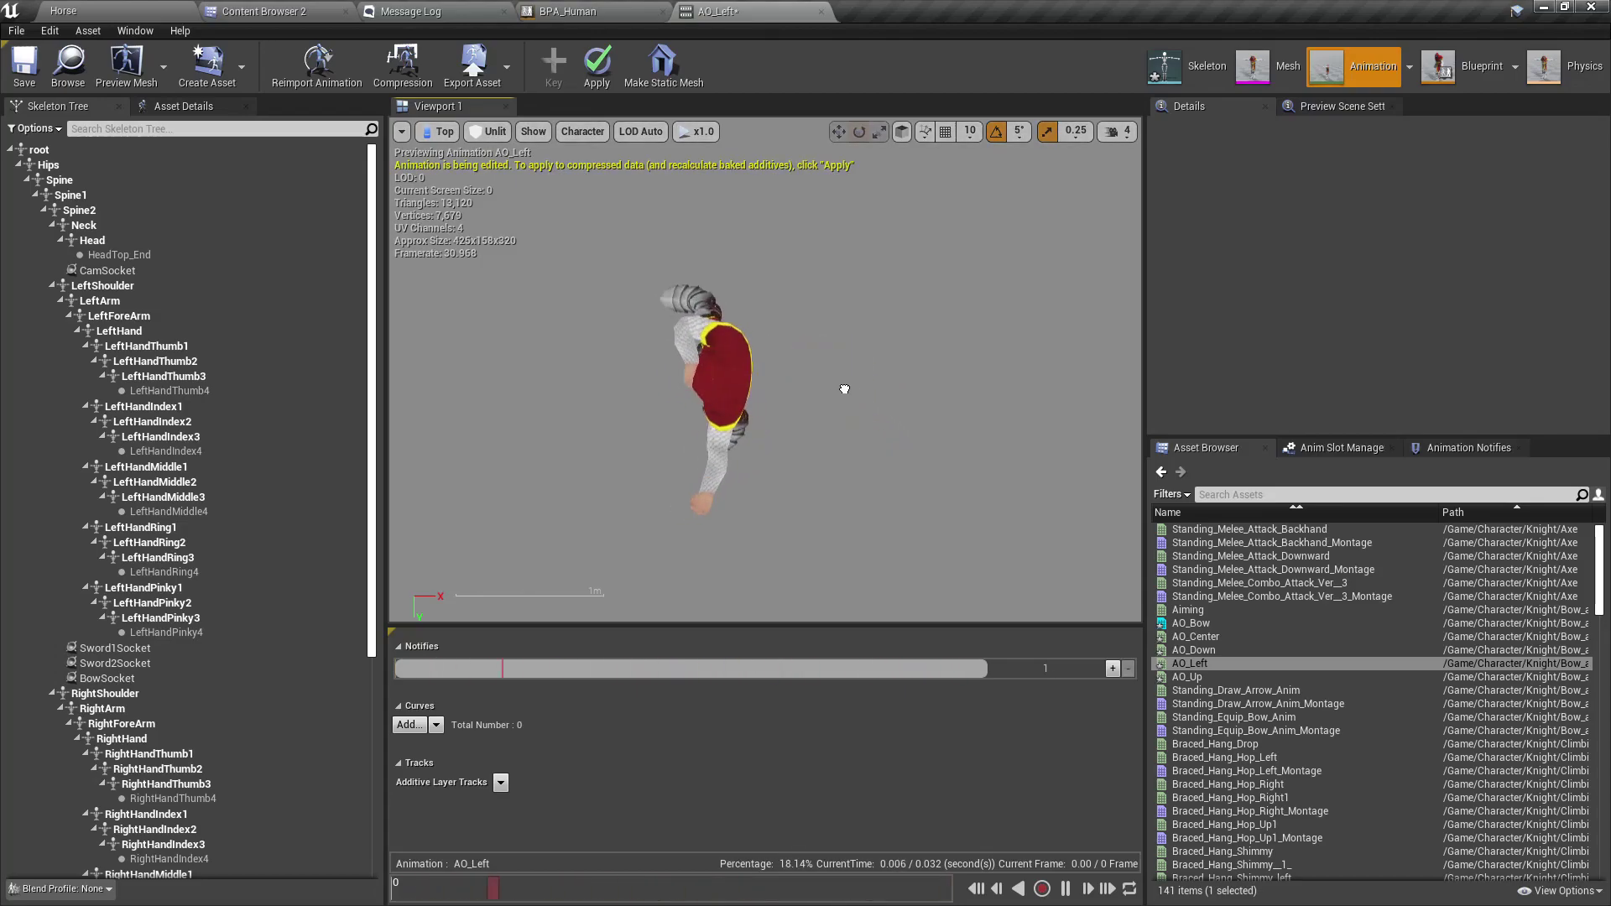
left_click(63, 179)
left_click_drag(672, 381, 686, 420)
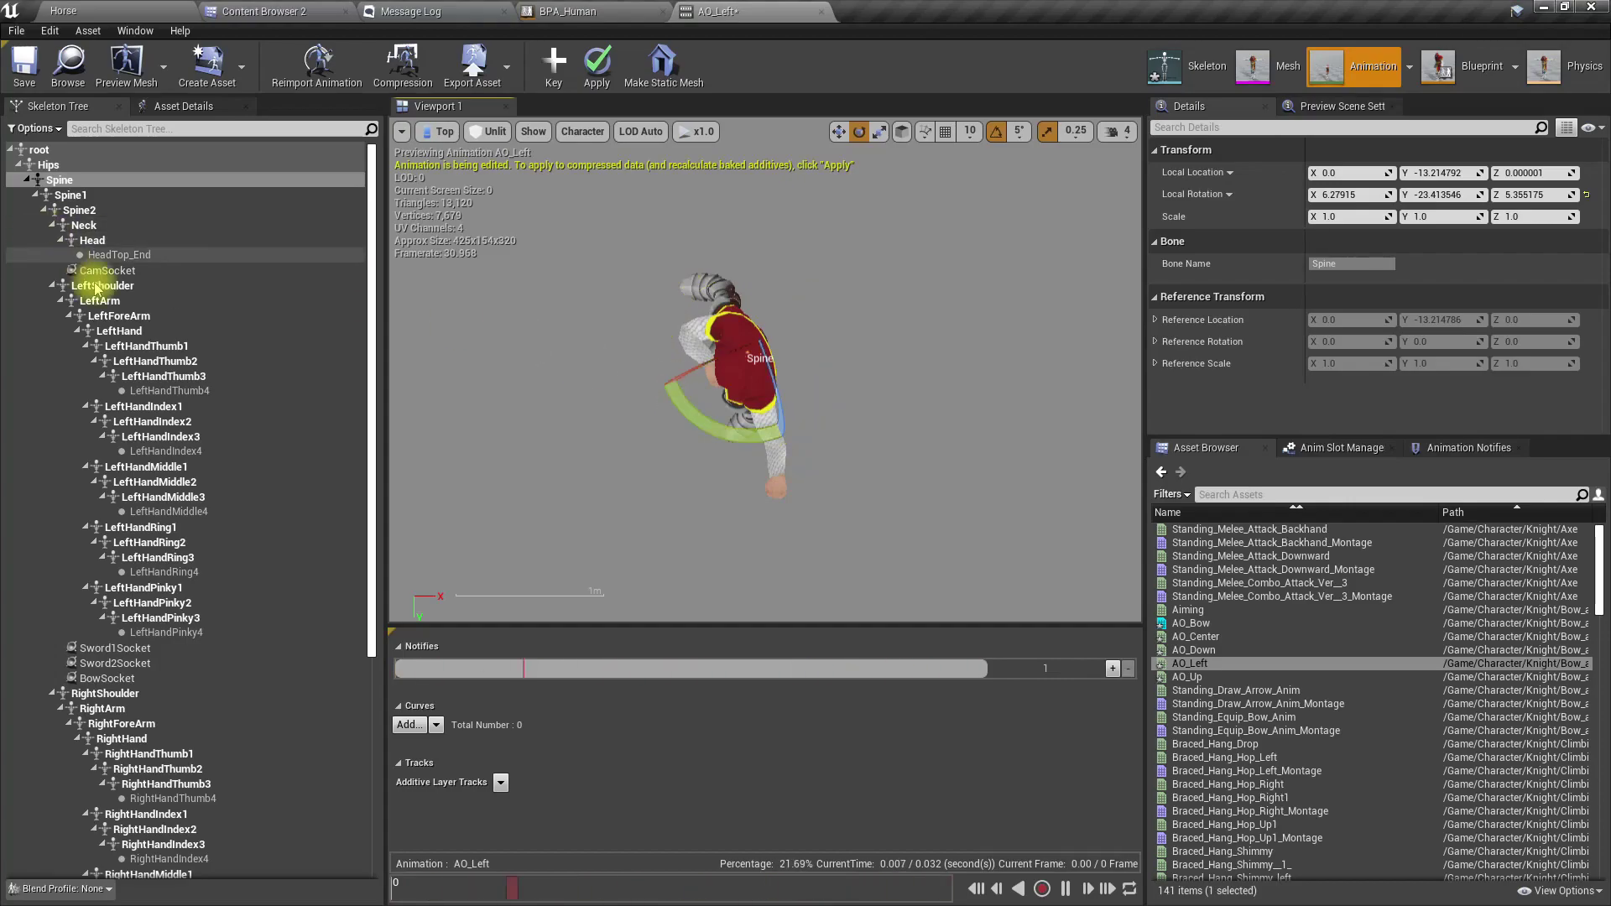
Turn the Spine1 bone by -20 degrees to about -19.5 degrees in local Y.
left_click(72, 195)
left_click_drag(753, 464, 806, 457)
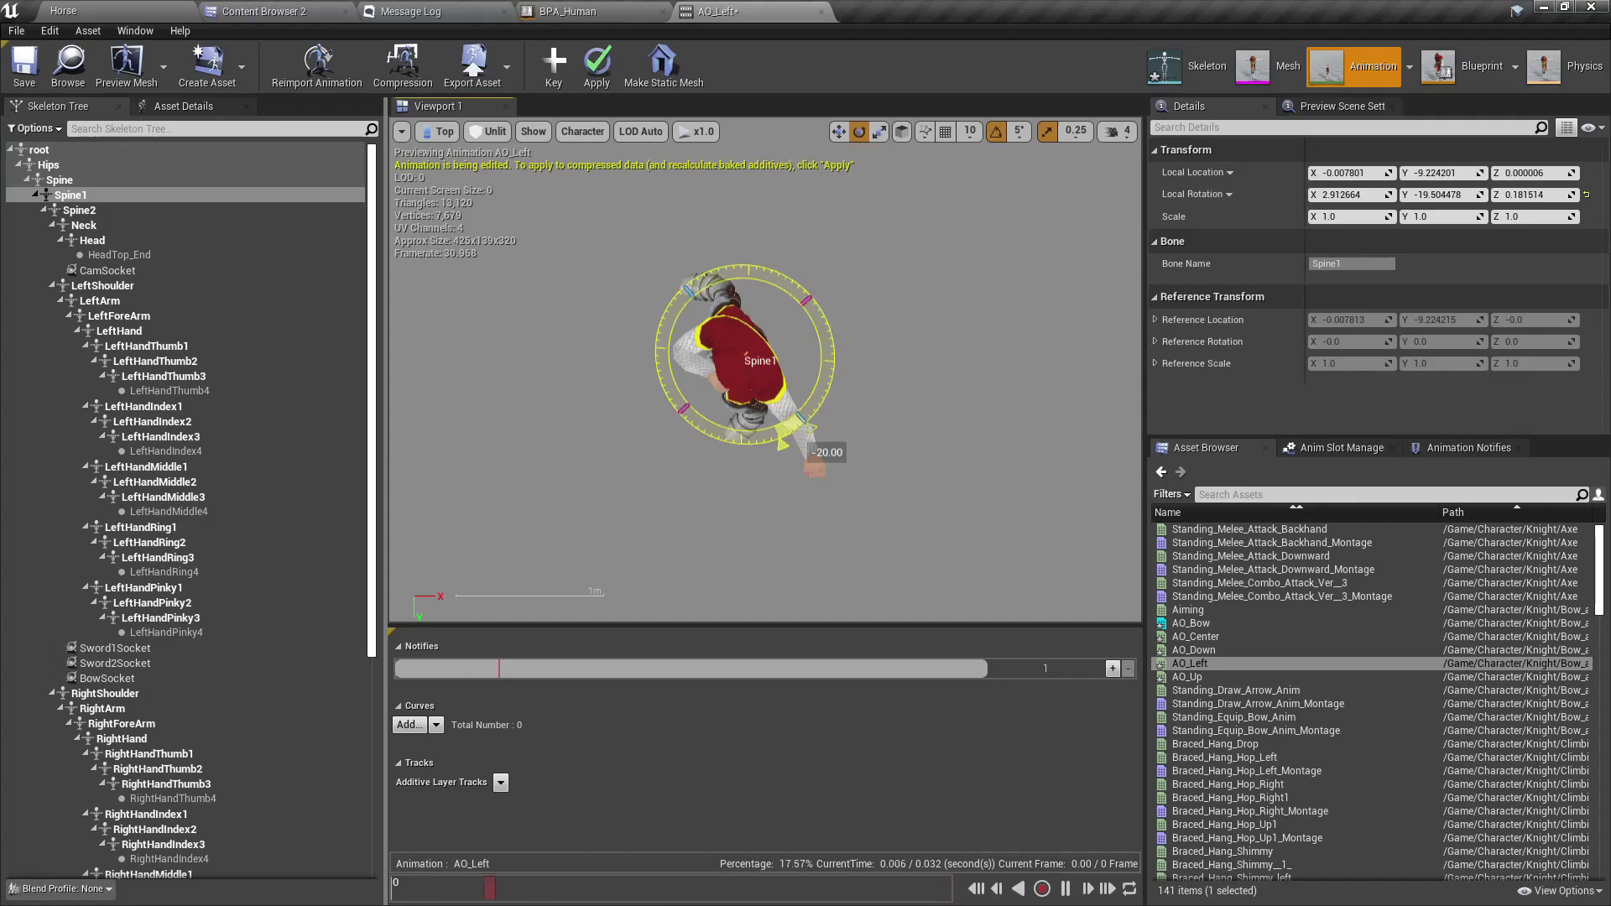
left_click_drag(812, 466, 810, 465)
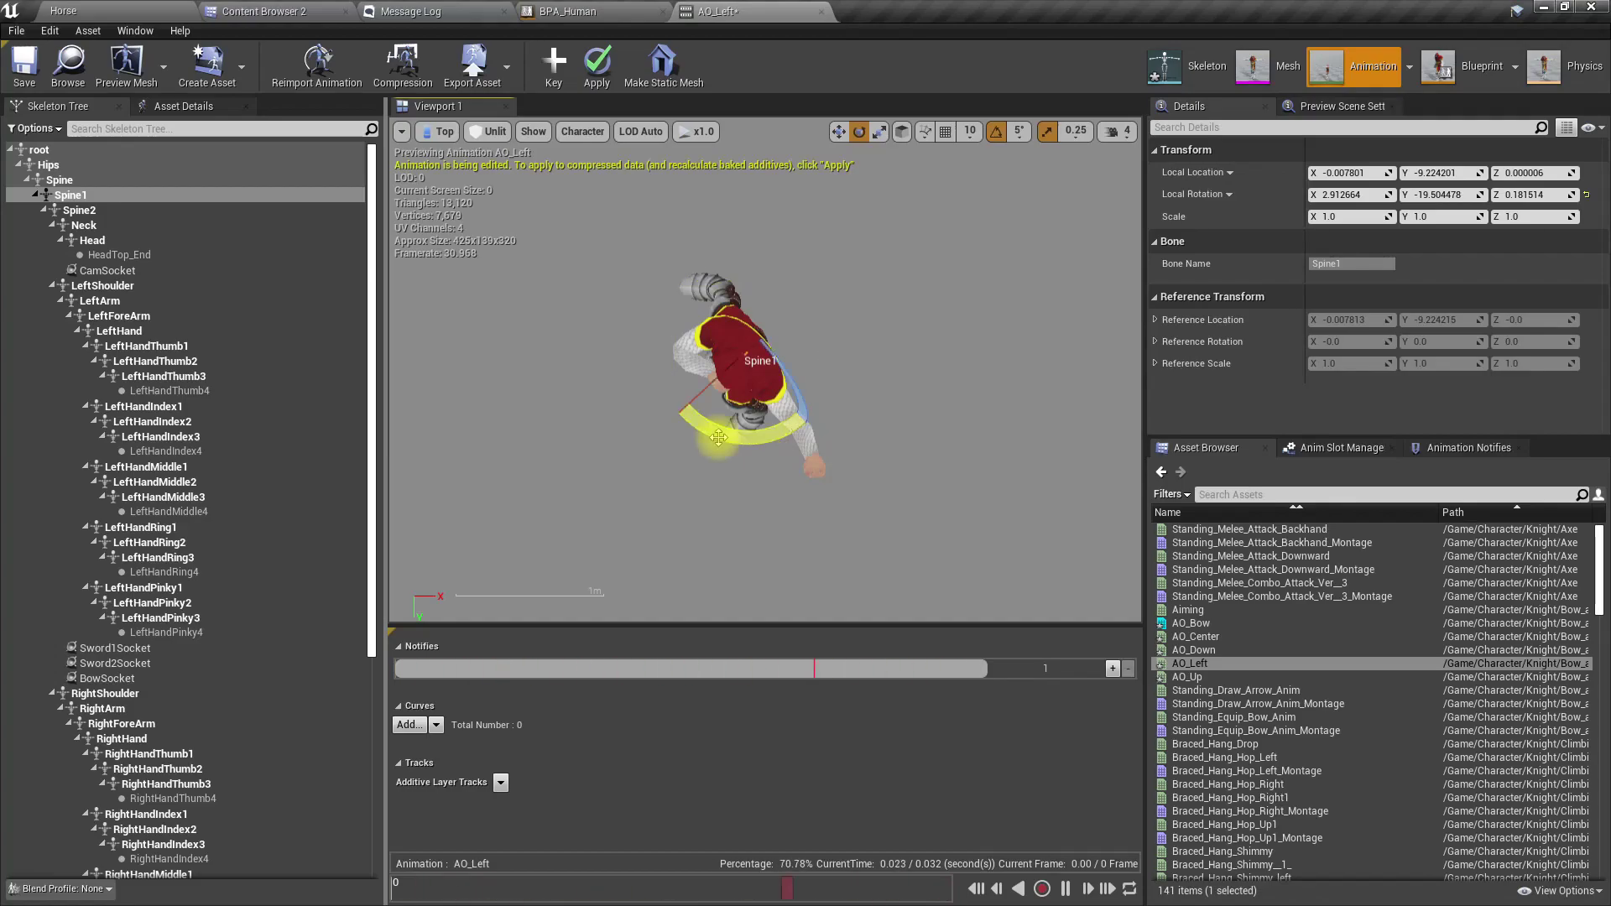
Turn the Spine2 bone by -20 degrees to about -19.5 degrees in local Y.
left_click(96, 210)
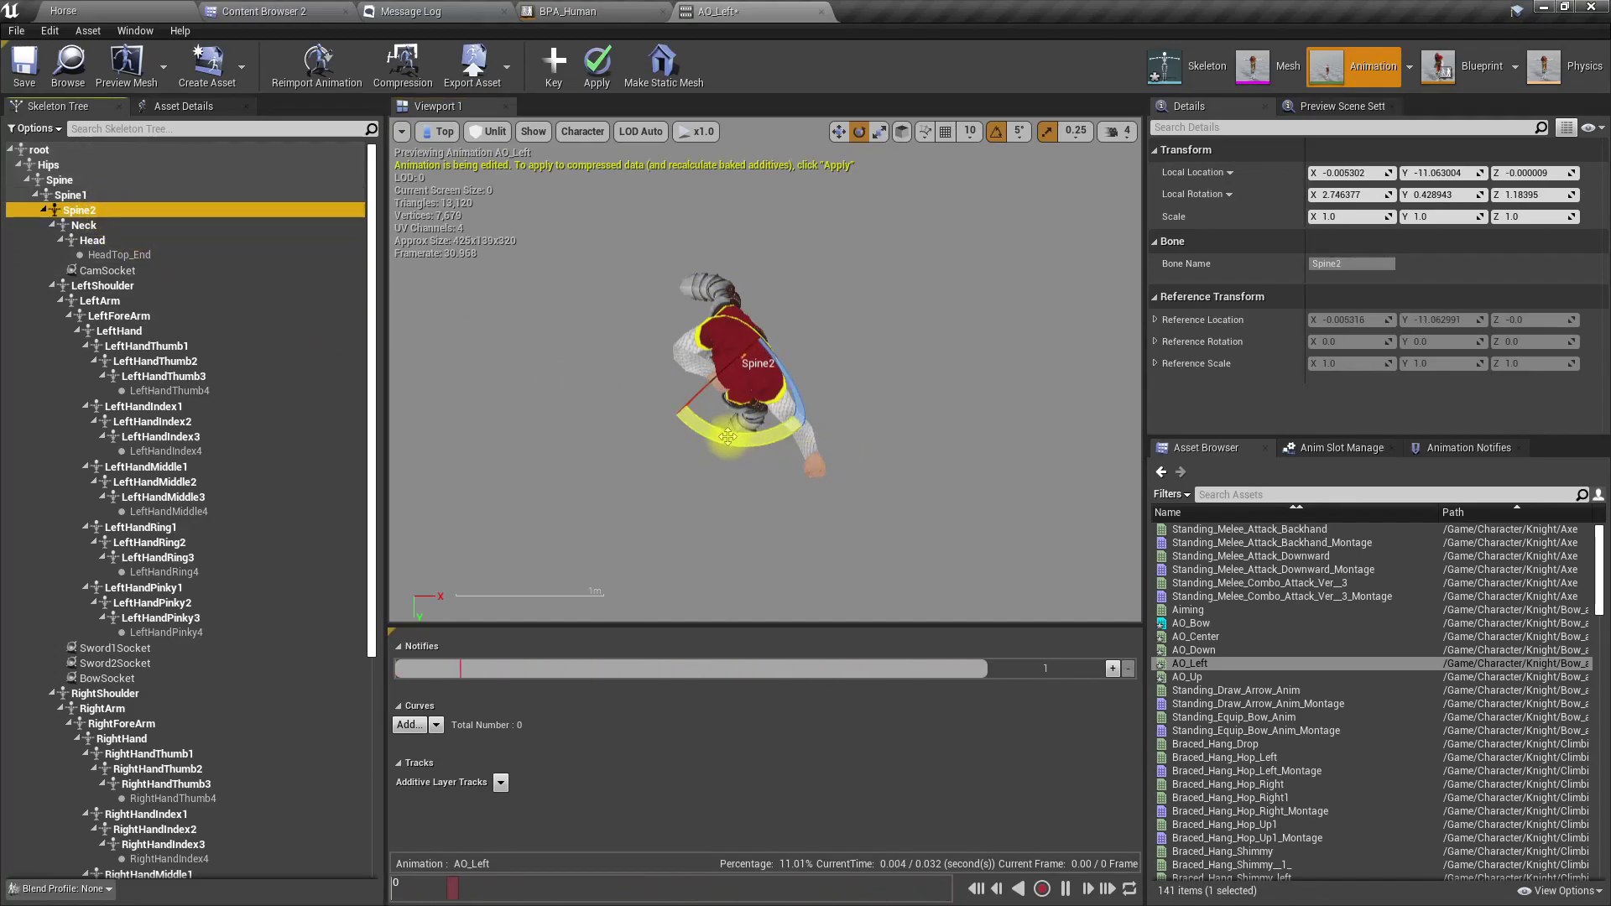
left_click_drag(730, 443, 733, 444)
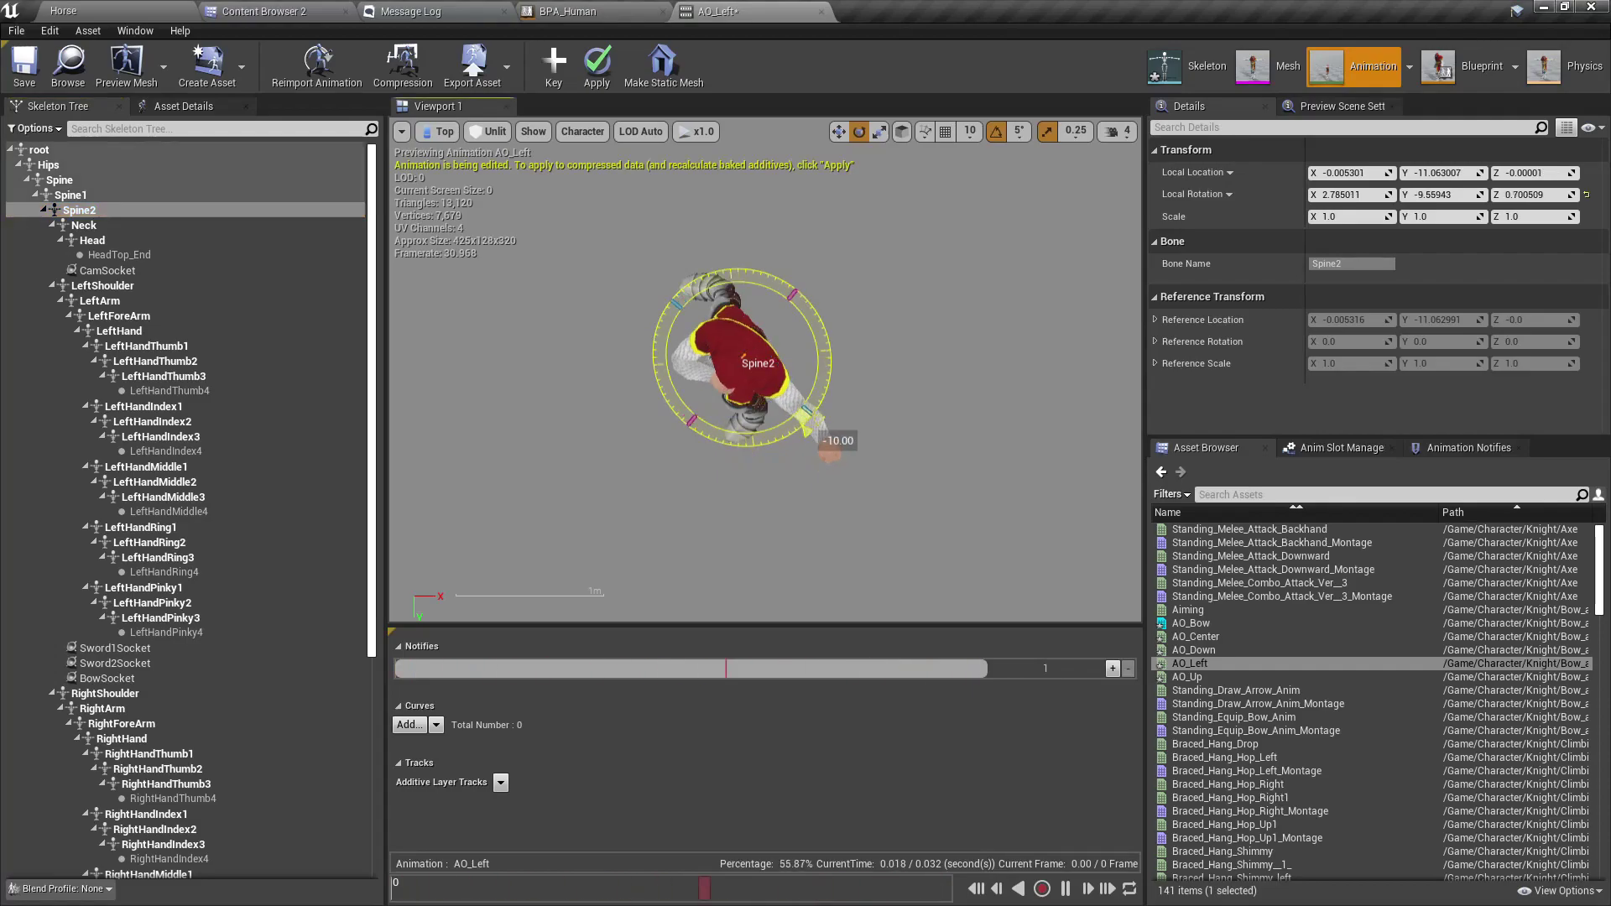
left_click_drag(840, 430, 700, 430)
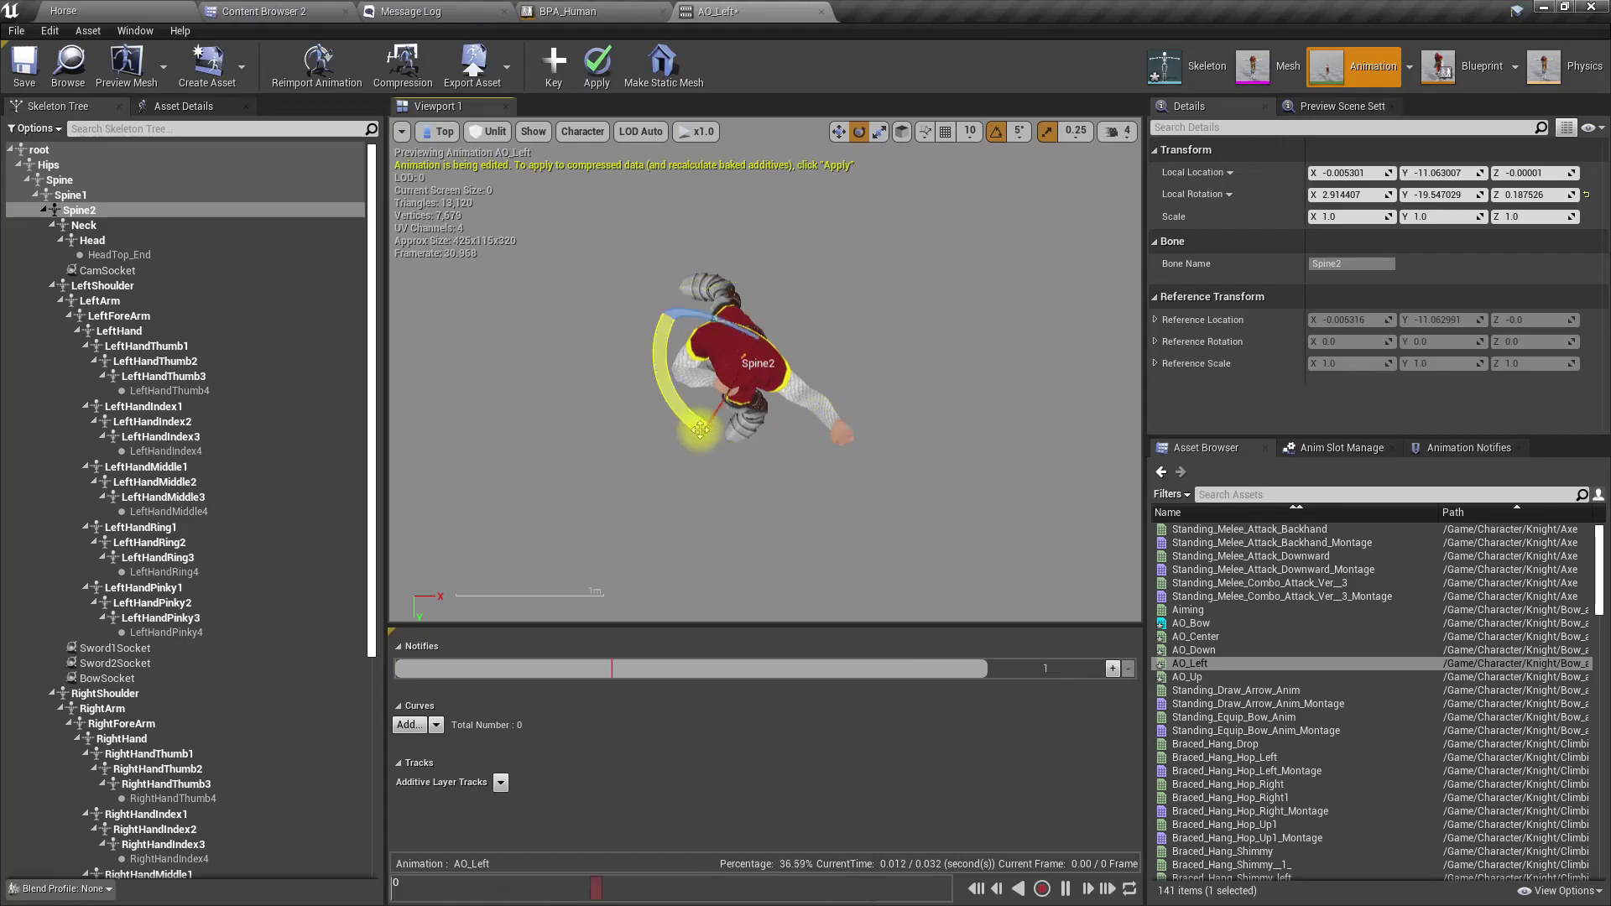
Check the twisted torso in Perspective, then turn the Neck bone in Top view to about -31 degrees in local Y.
left_click(444, 131)
left_click(453, 166)
right_click_drag(764, 369, 882, 265)
right_click_drag(588, 248, 560, 263)
left_click(461, 132)
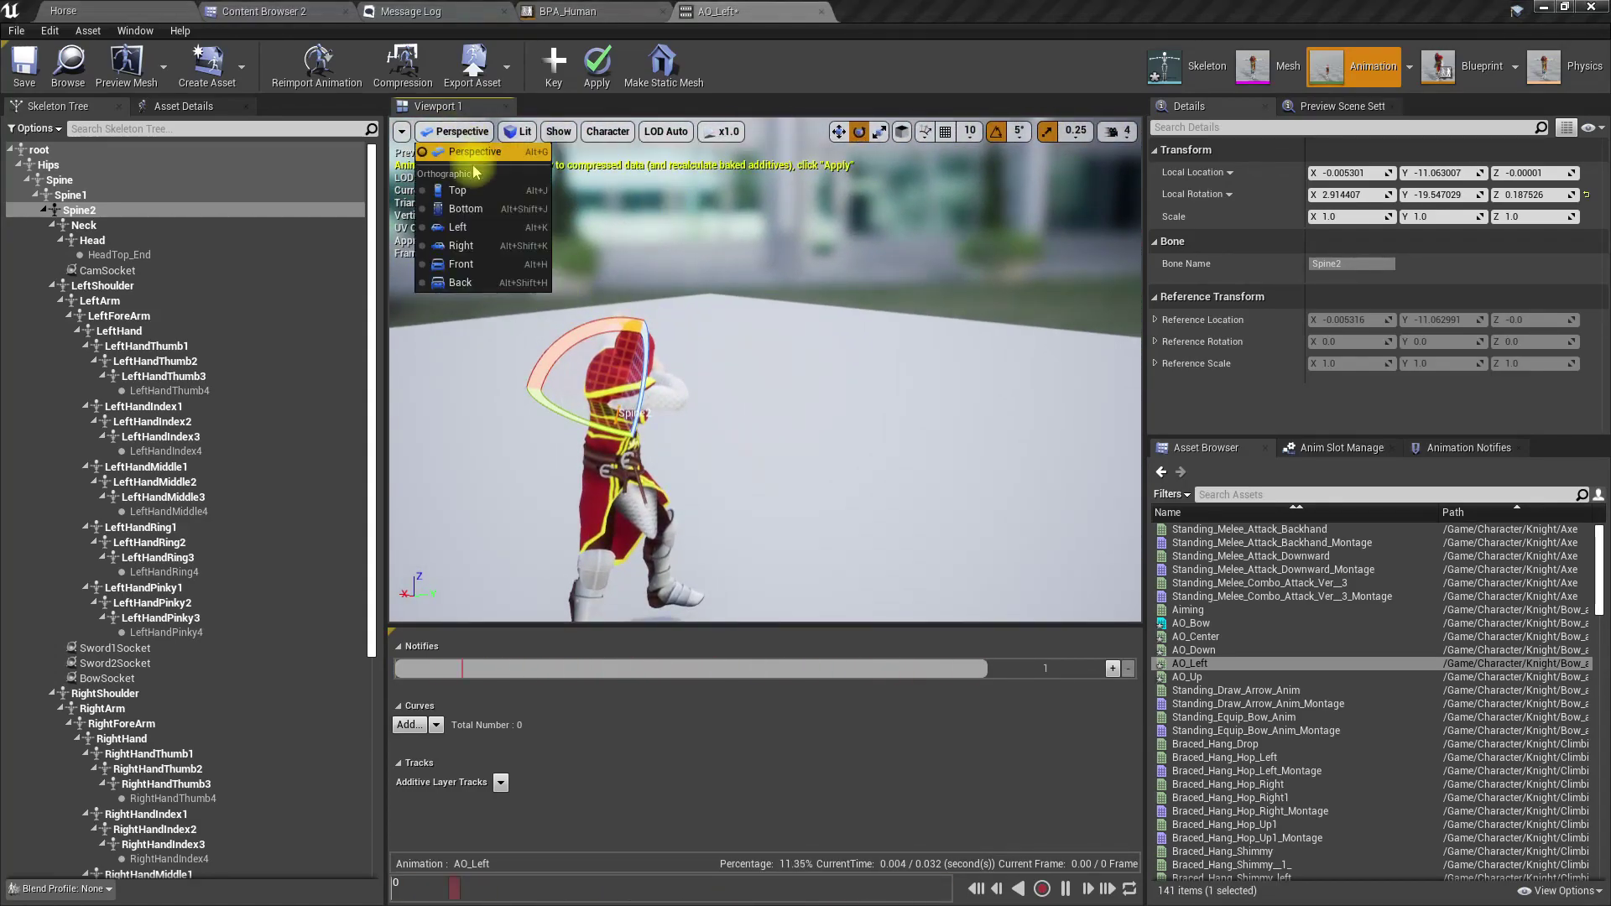
left_click(453, 179)
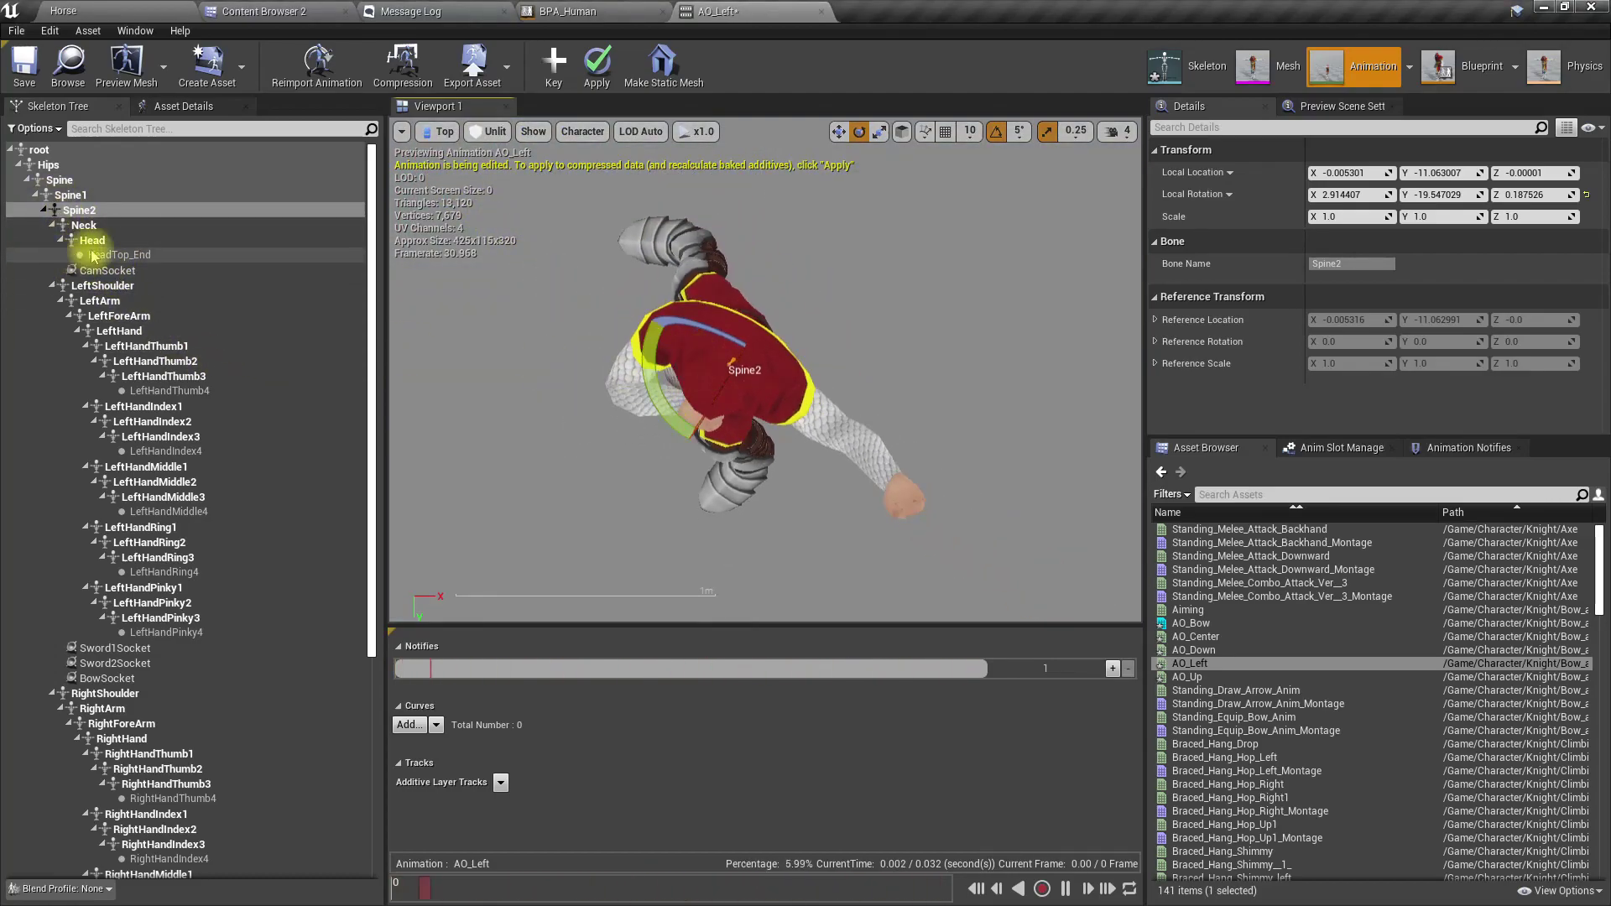
left_click(76, 227)
left_click_drag(634, 390, 634, 390)
In Perspective view, turn the Neck bone back by 10 degrees to about -22 degrees in local Y.
left_click(439, 132)
mouse_move(471, 141)
left_click(502, 165)
left_click(441, 131)
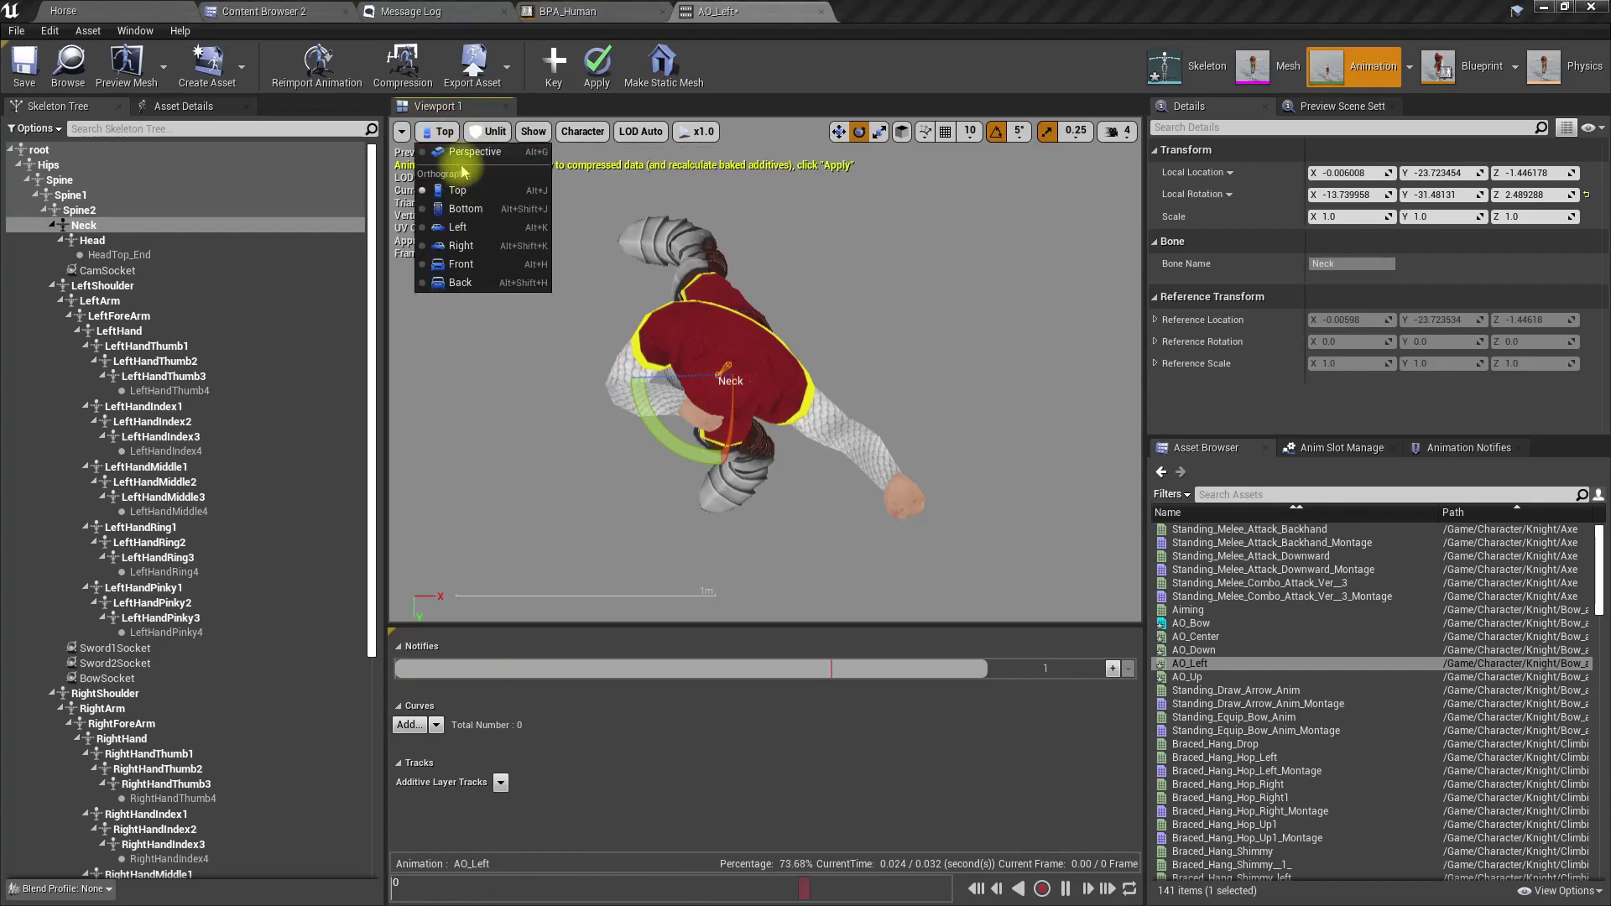
left_click(458, 168)
right_click_drag(520, 254, 672, 346)
middle_click_drag(671, 346, 609, 251)
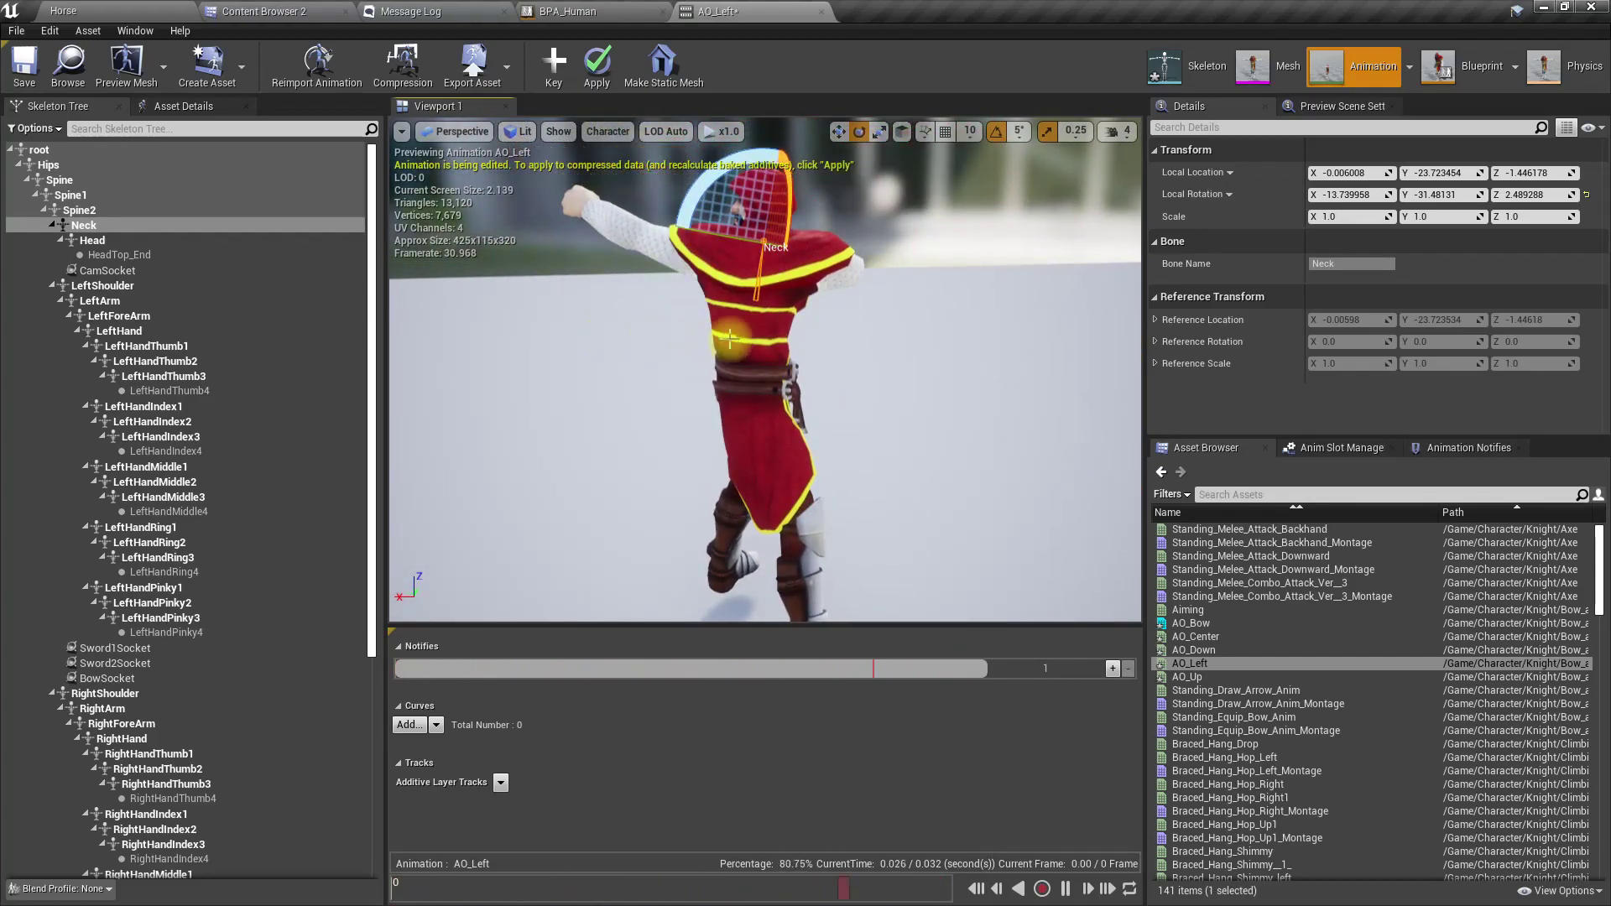
left_click_drag(729, 241, 734, 244)
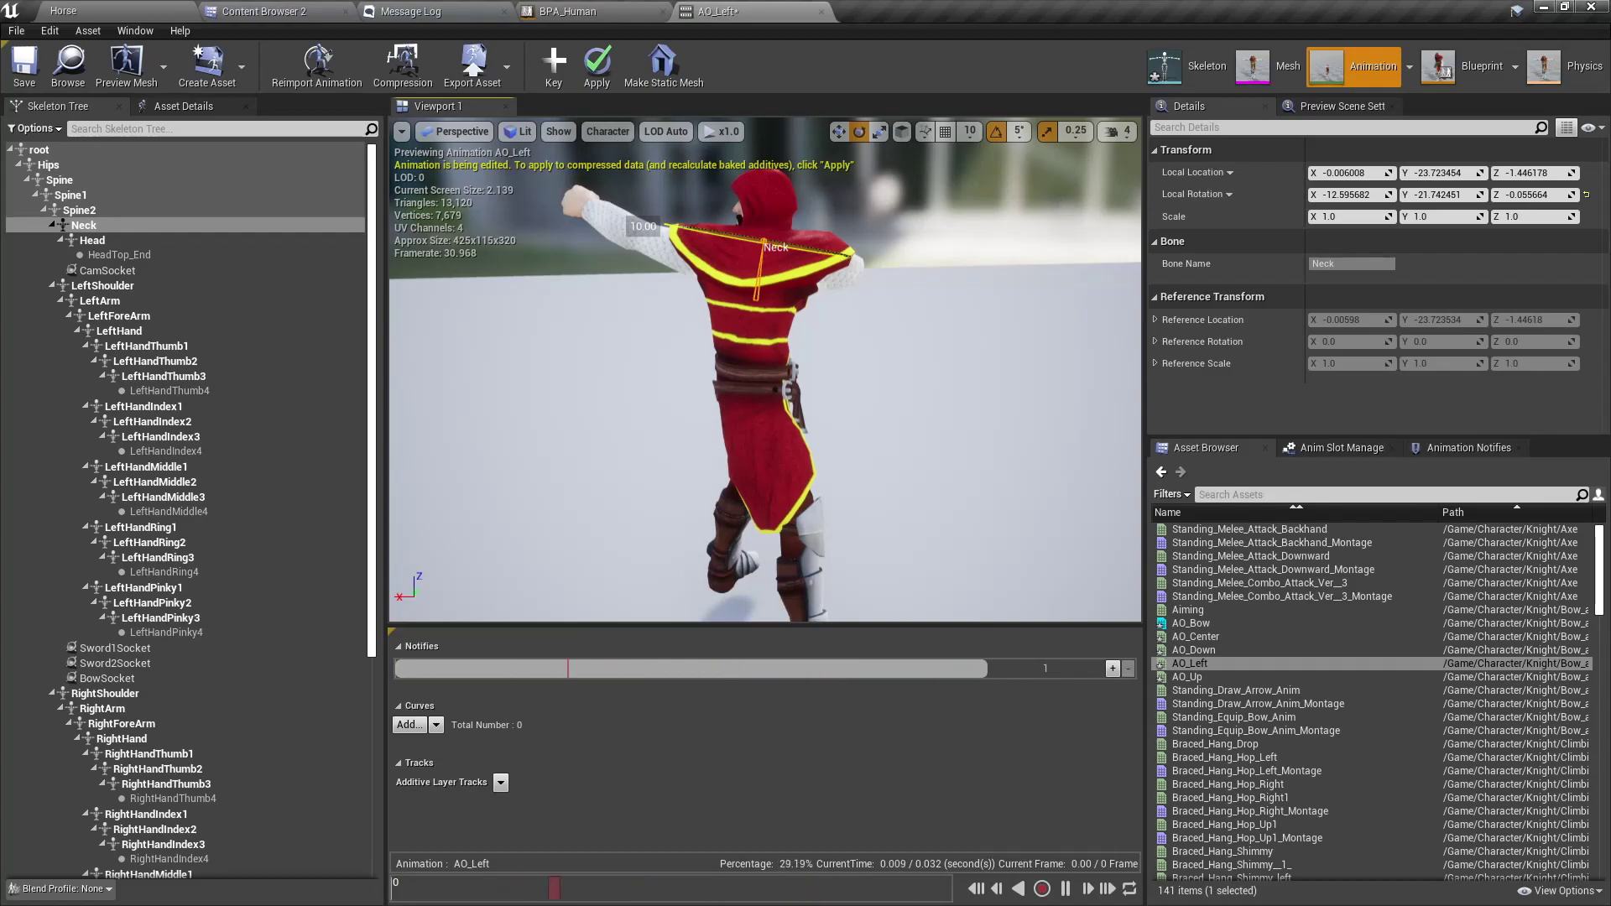
left_click_drag(734, 244, 680, 241)
Turn the Head bone by -5 degrees to about -81 degrees in local Y and check the pose from other angles.
left_click(93, 240)
left_click_drag(819, 222, 796, 224)
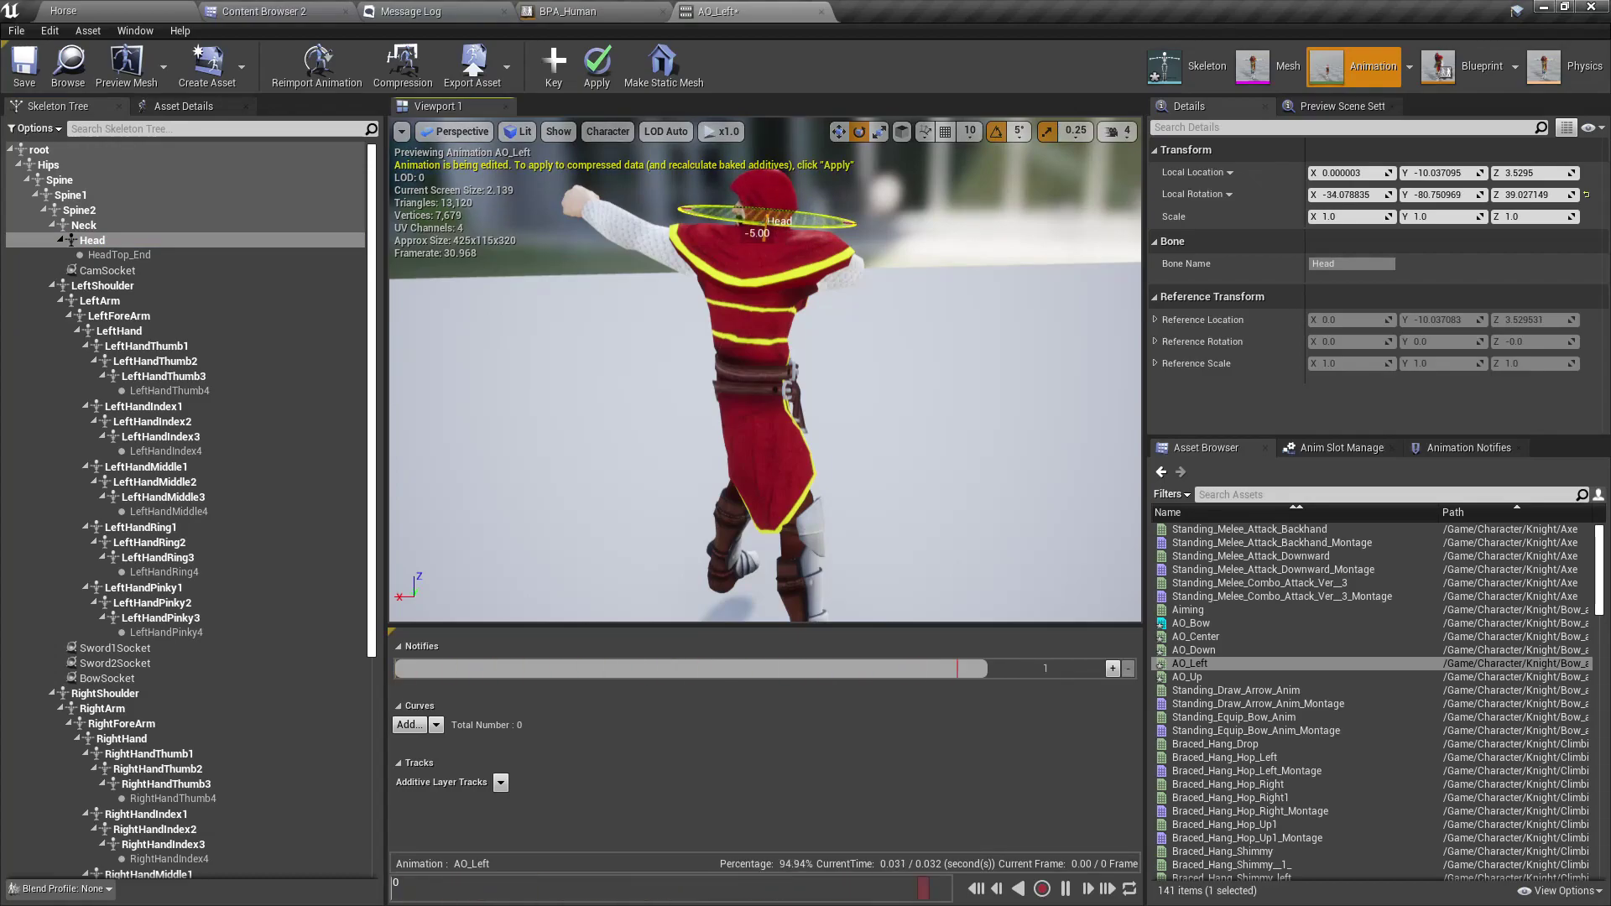
right_click_drag(822, 228, 592, 231)
right_click_drag(688, 277, 924, 371)
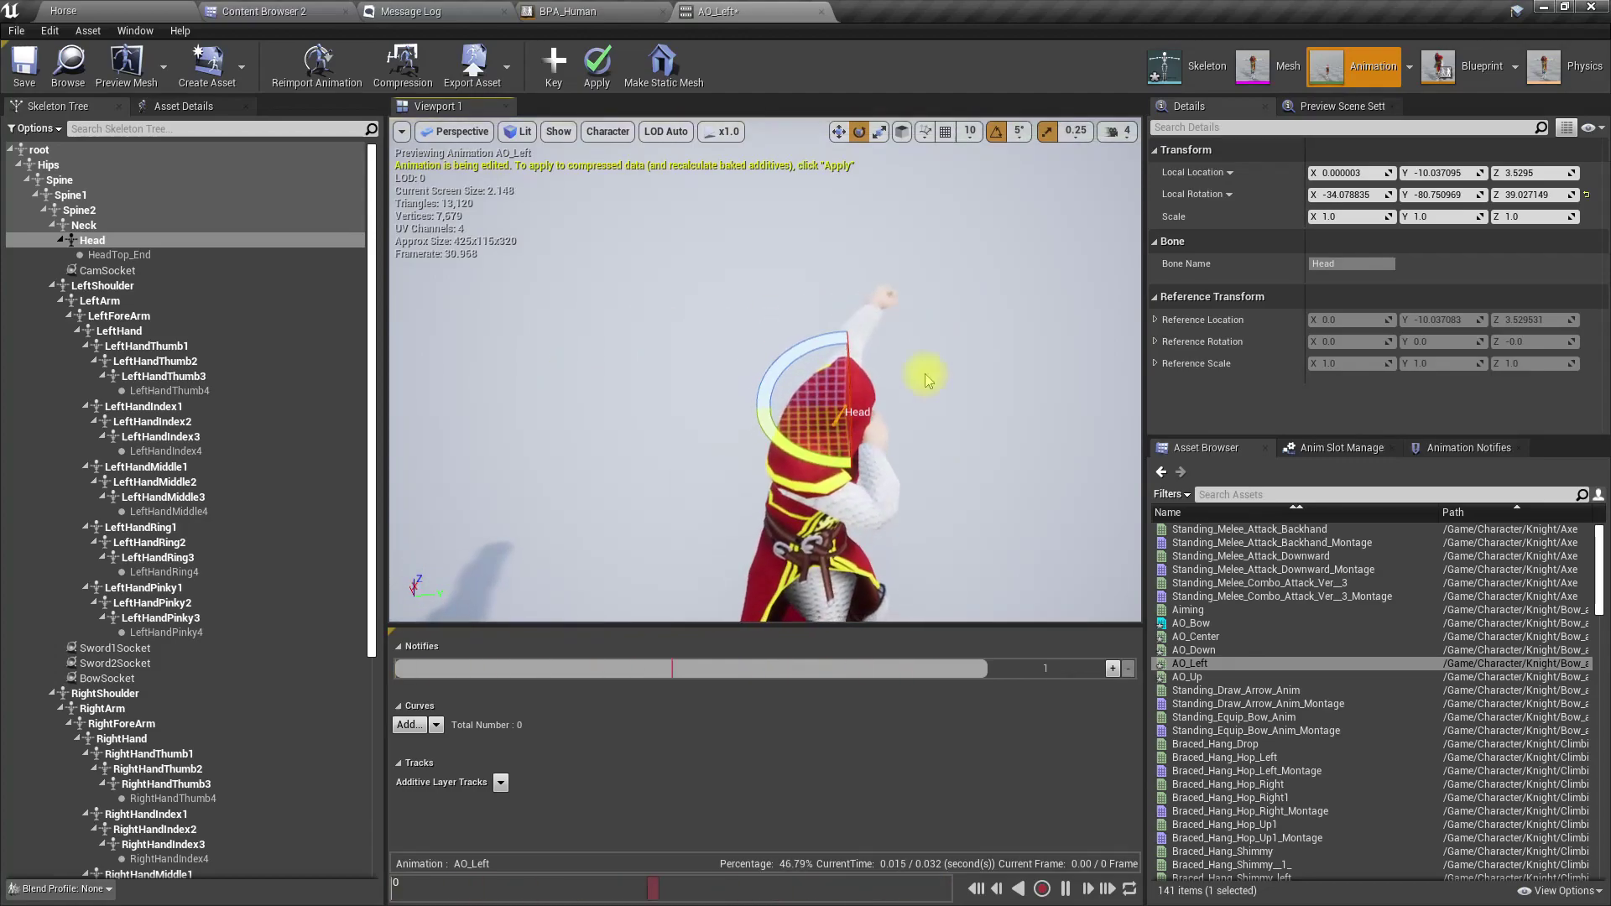
In Top view, swing the extended arm by rotating LeftShoulder 40 degrees to about -143 degrees in local X.
left_click(466, 139)
left_click(446, 204)
scroll(839, 386, "down", 2)
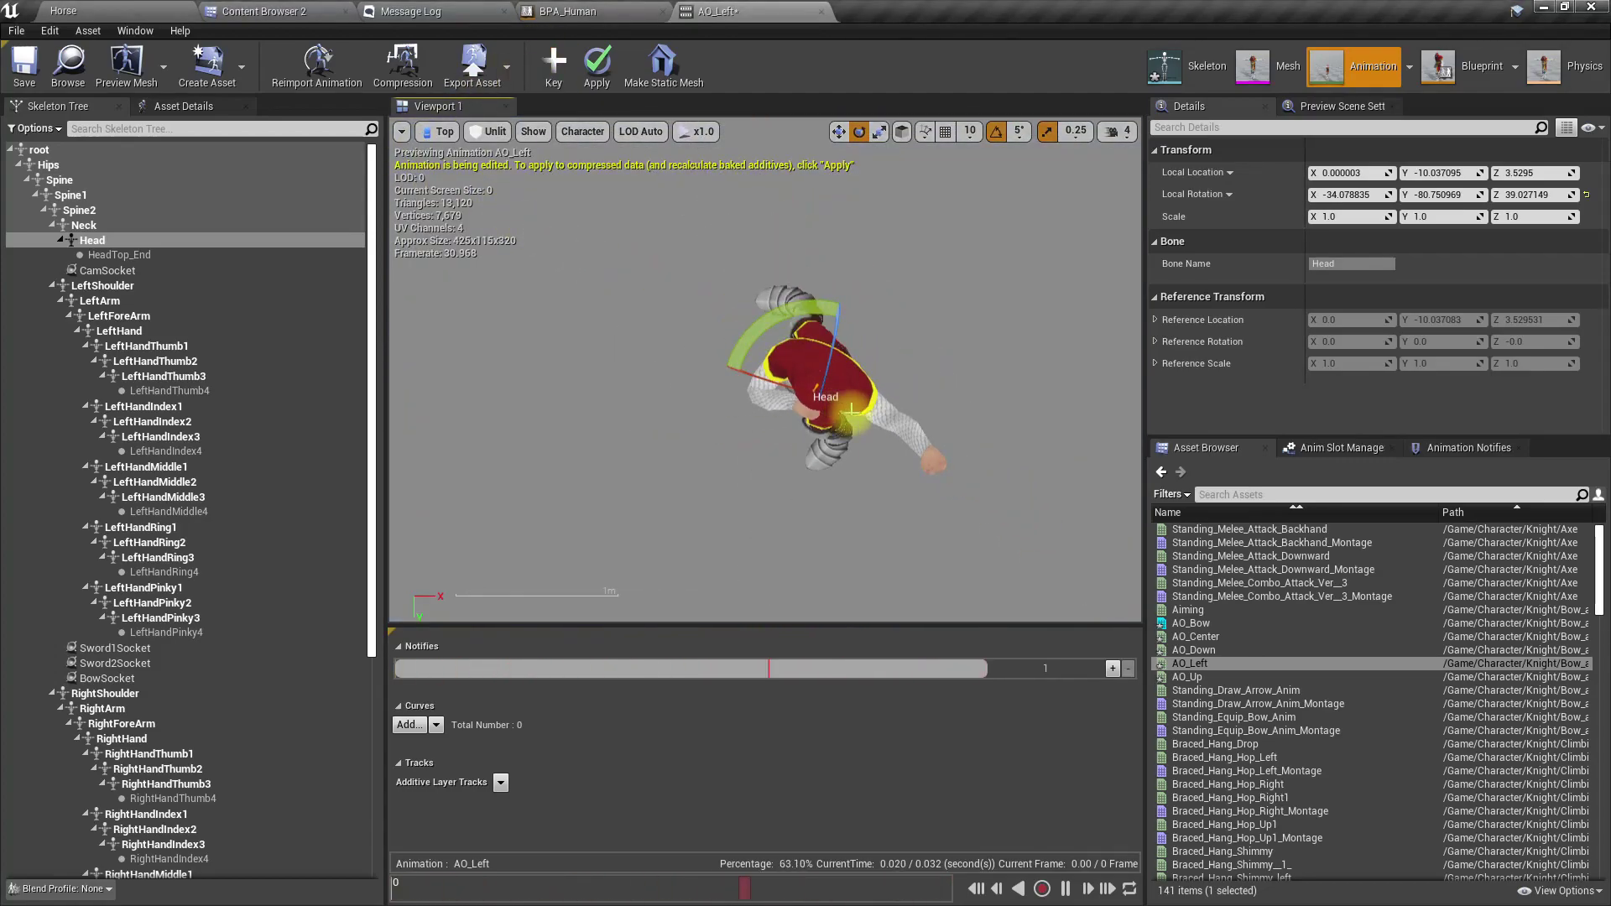
left_click(138, 288)
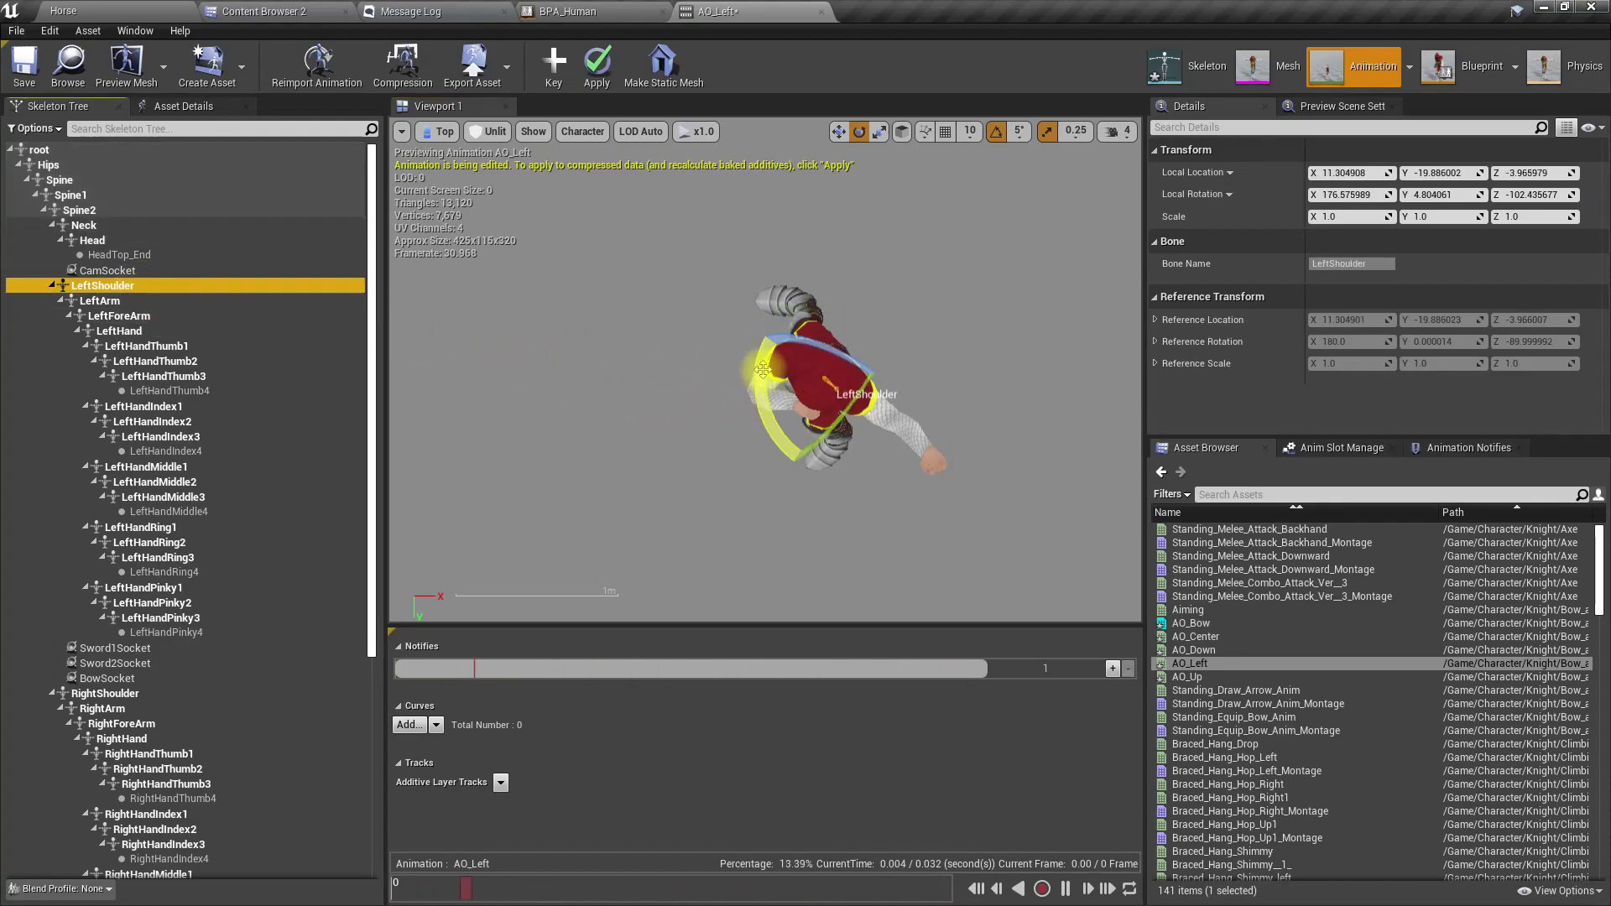
left_click_drag(762, 369, 762, 369)
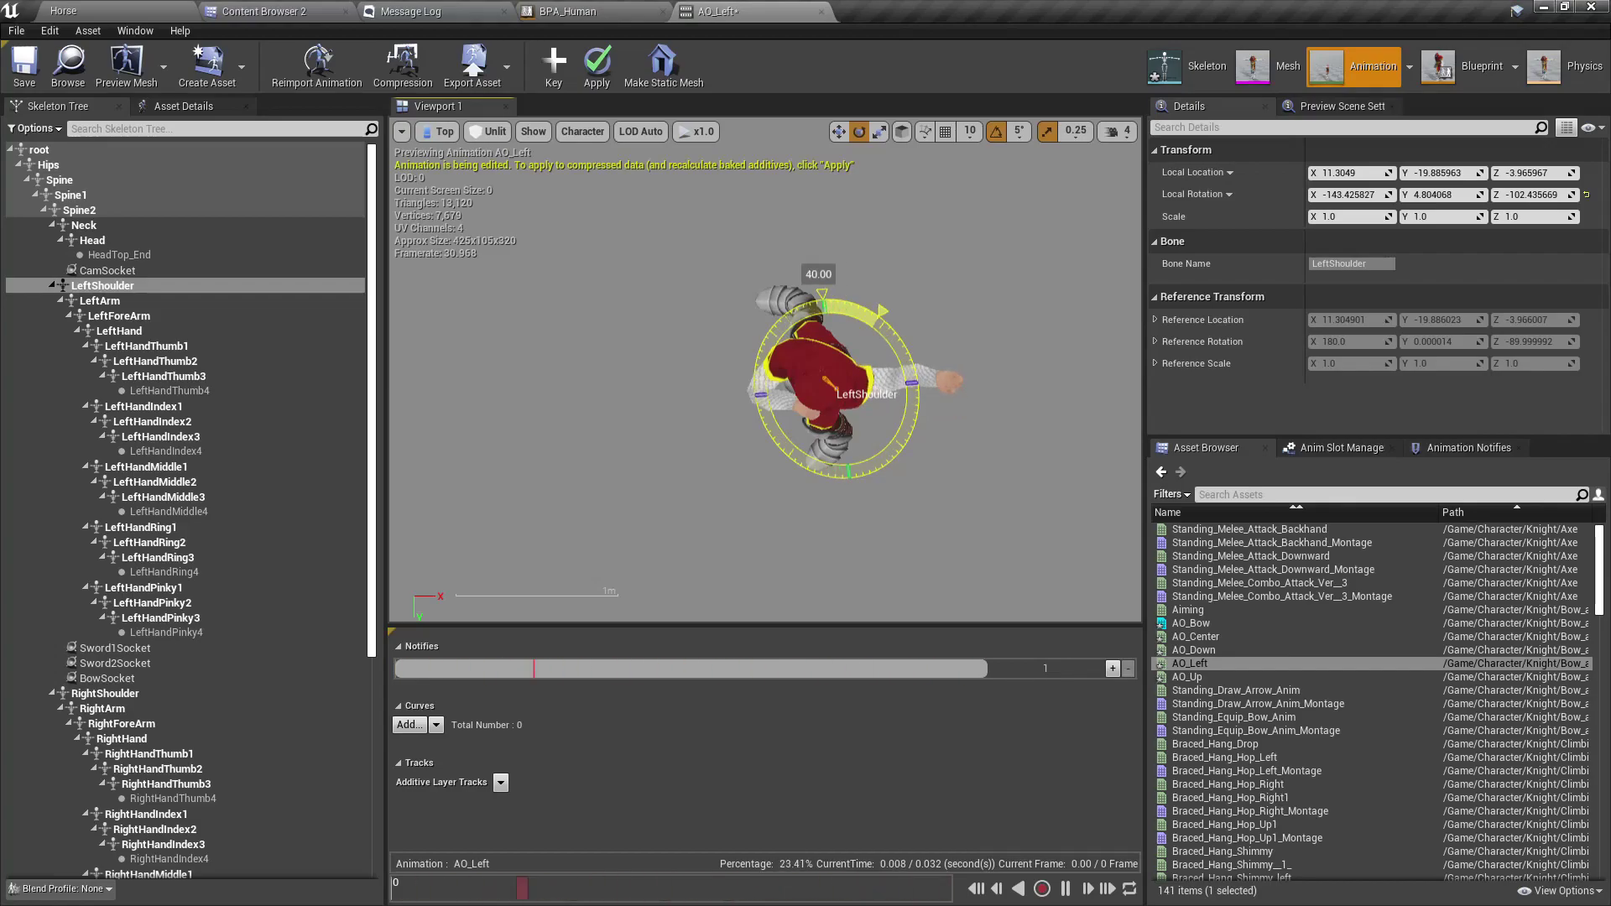
left_click_drag(762, 369, 789, 372)
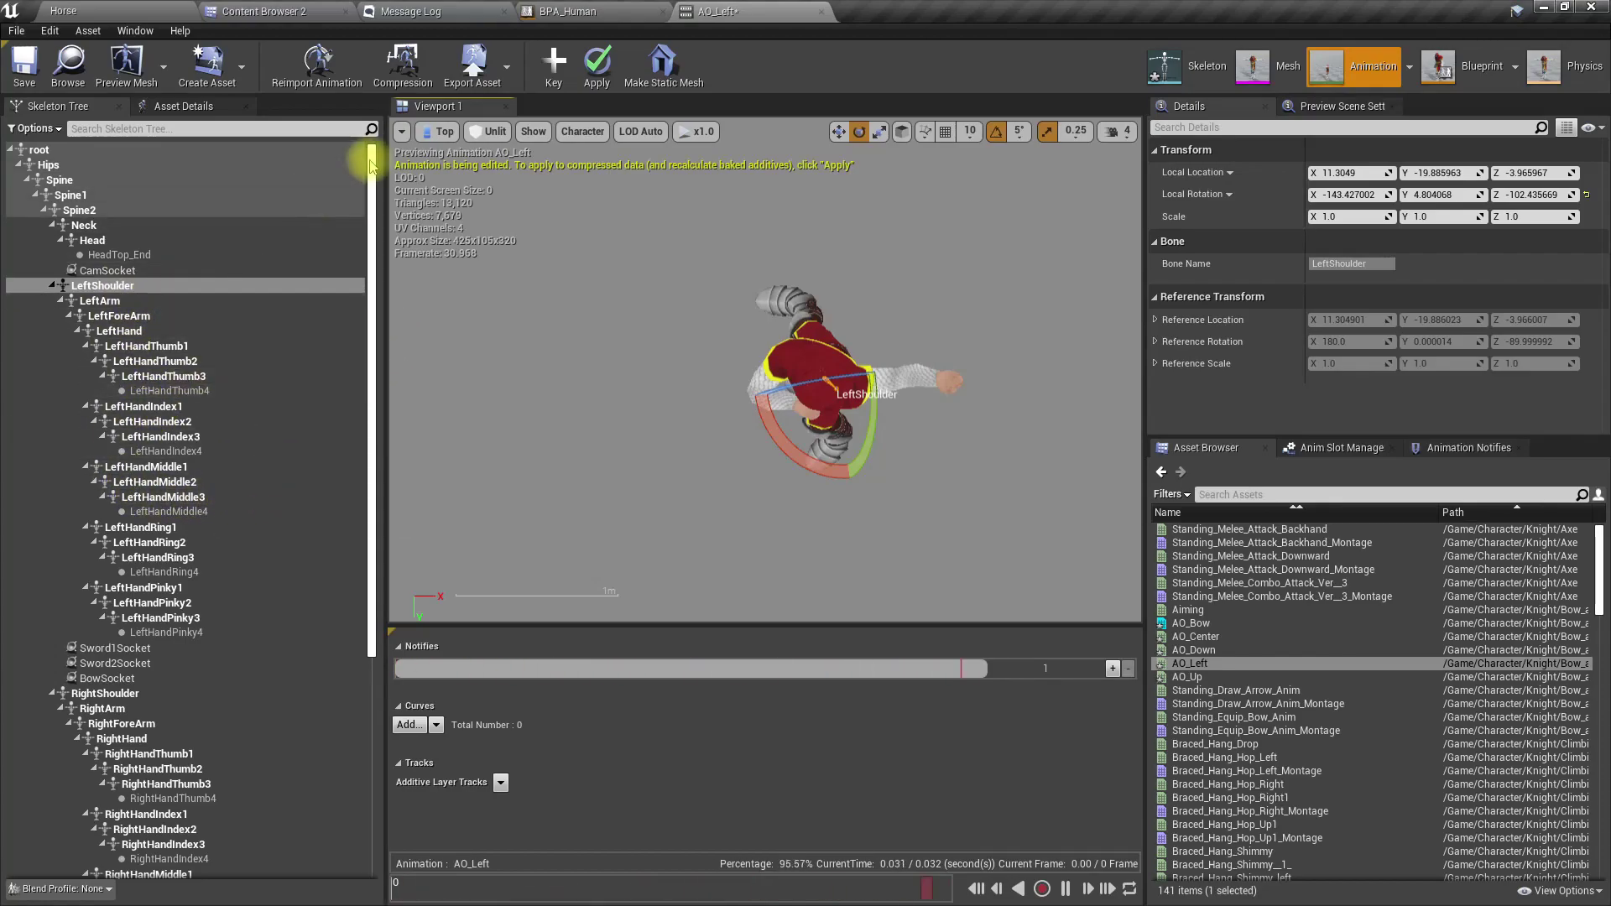
In Perspective view, level the extended arm by rotating LeftShoulder -20 degrees to about -7 in local Y and -86 in local Z.
left_click(438, 131)
left_click(443, 159)
scroll(766, 369, "down", 8)
right_click_drag(765, 369, 663, 331)
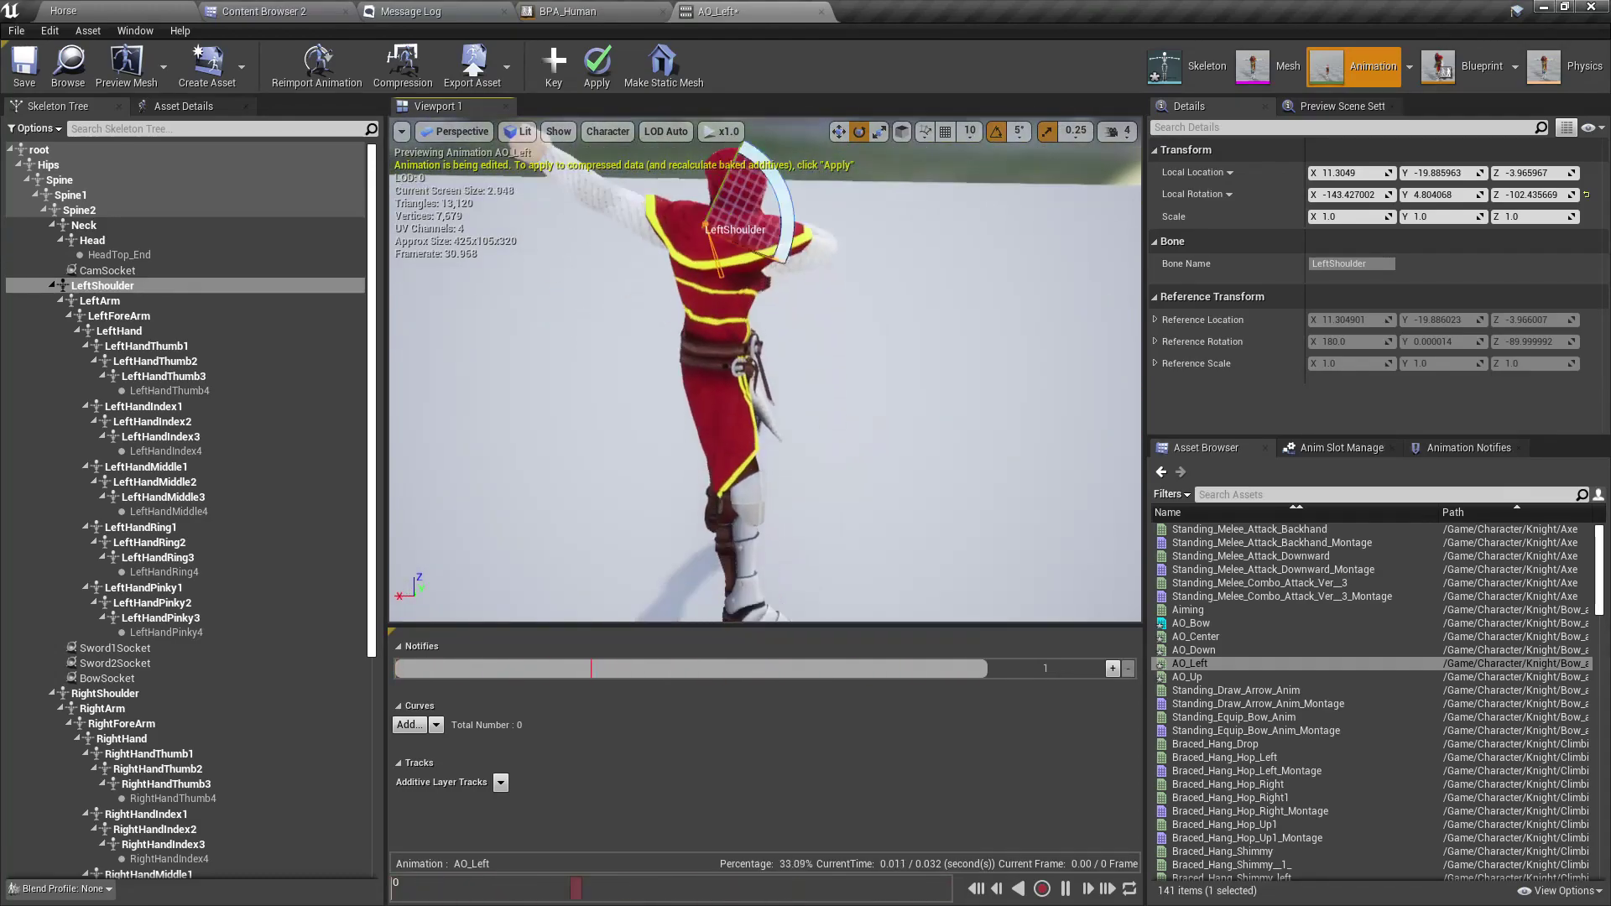
left_click(820, 337)
left_click_drag(864, 321, 889, 353)
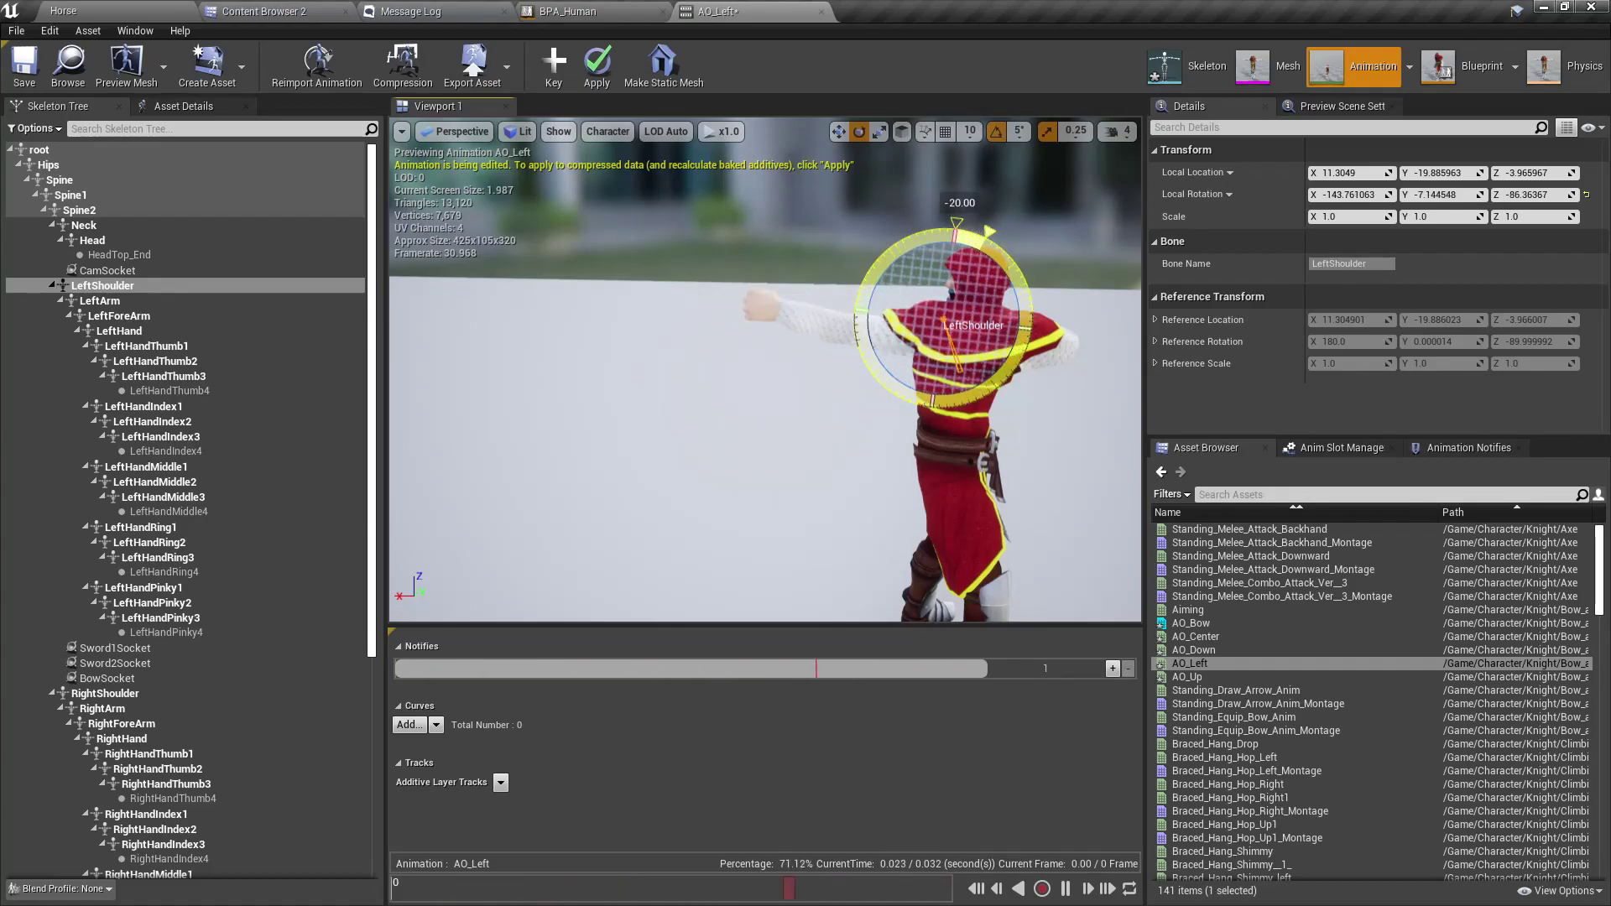
right_click_drag(861, 327, 908, 398)
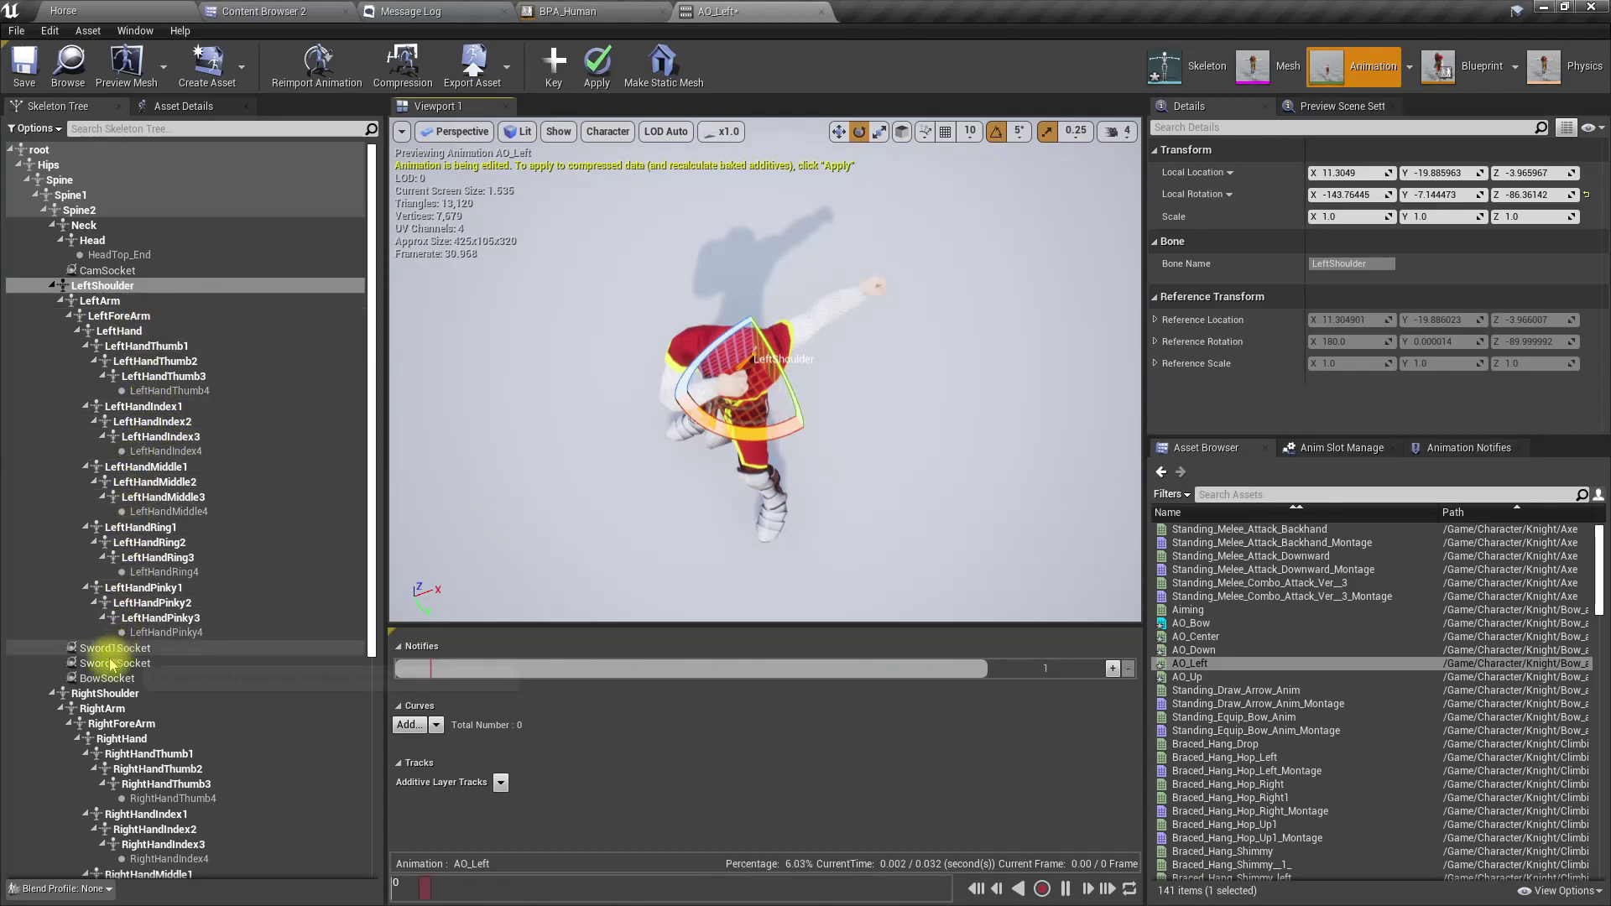
Rotate the RightShoulder bone by 20 degrees to about 21 degrees in local X and check it from behind.
left_click(105, 693)
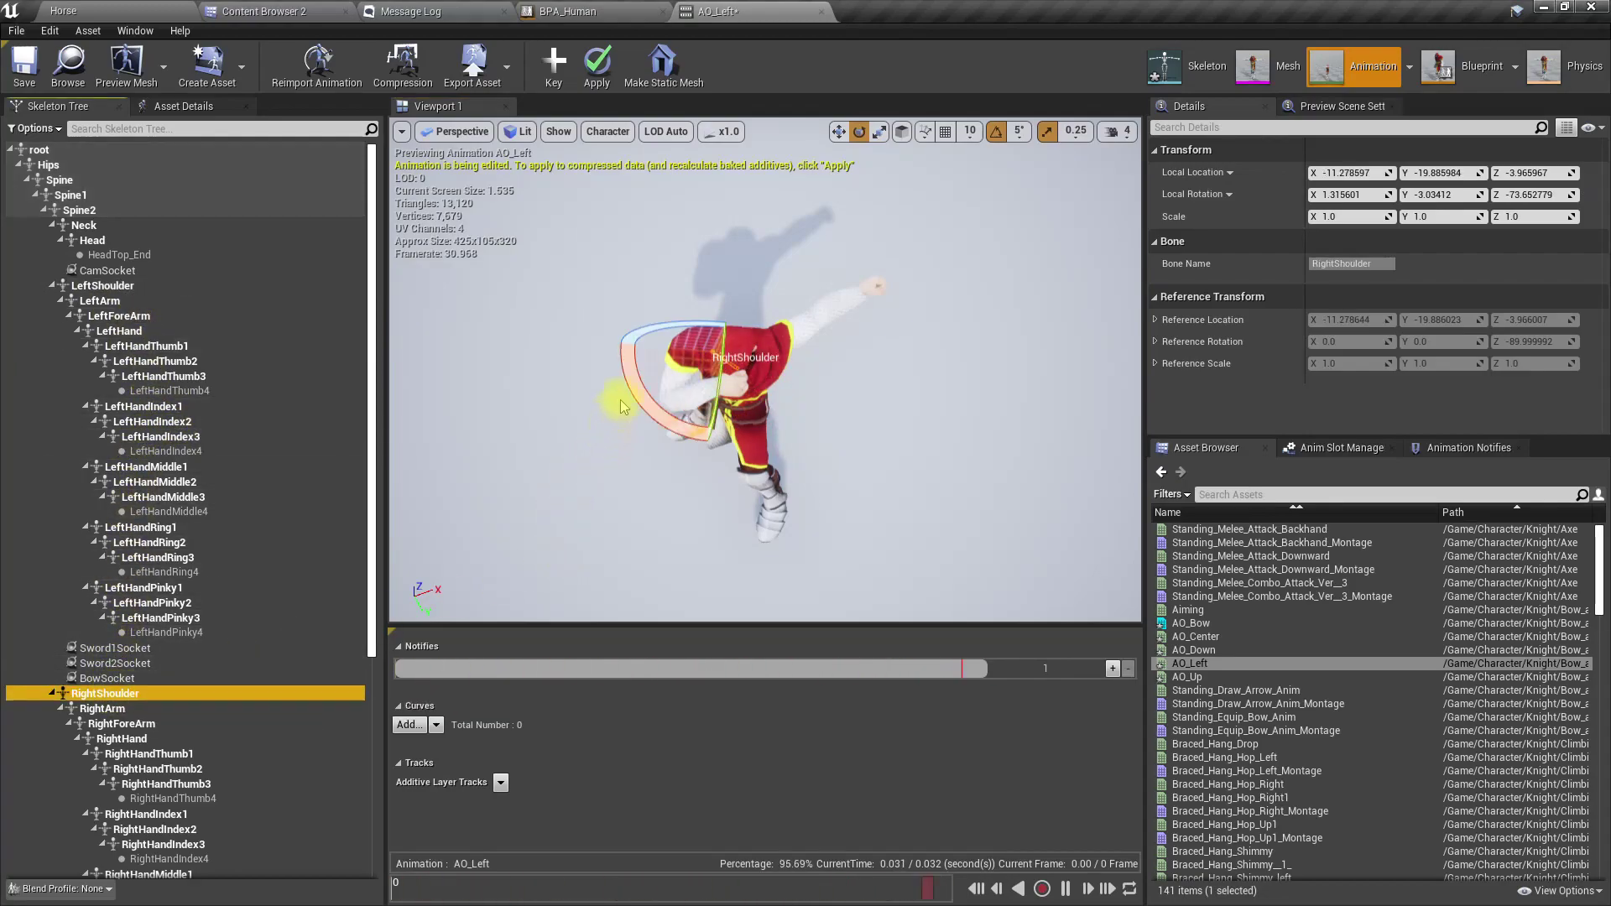
left_click_drag(628, 375, 628, 403)
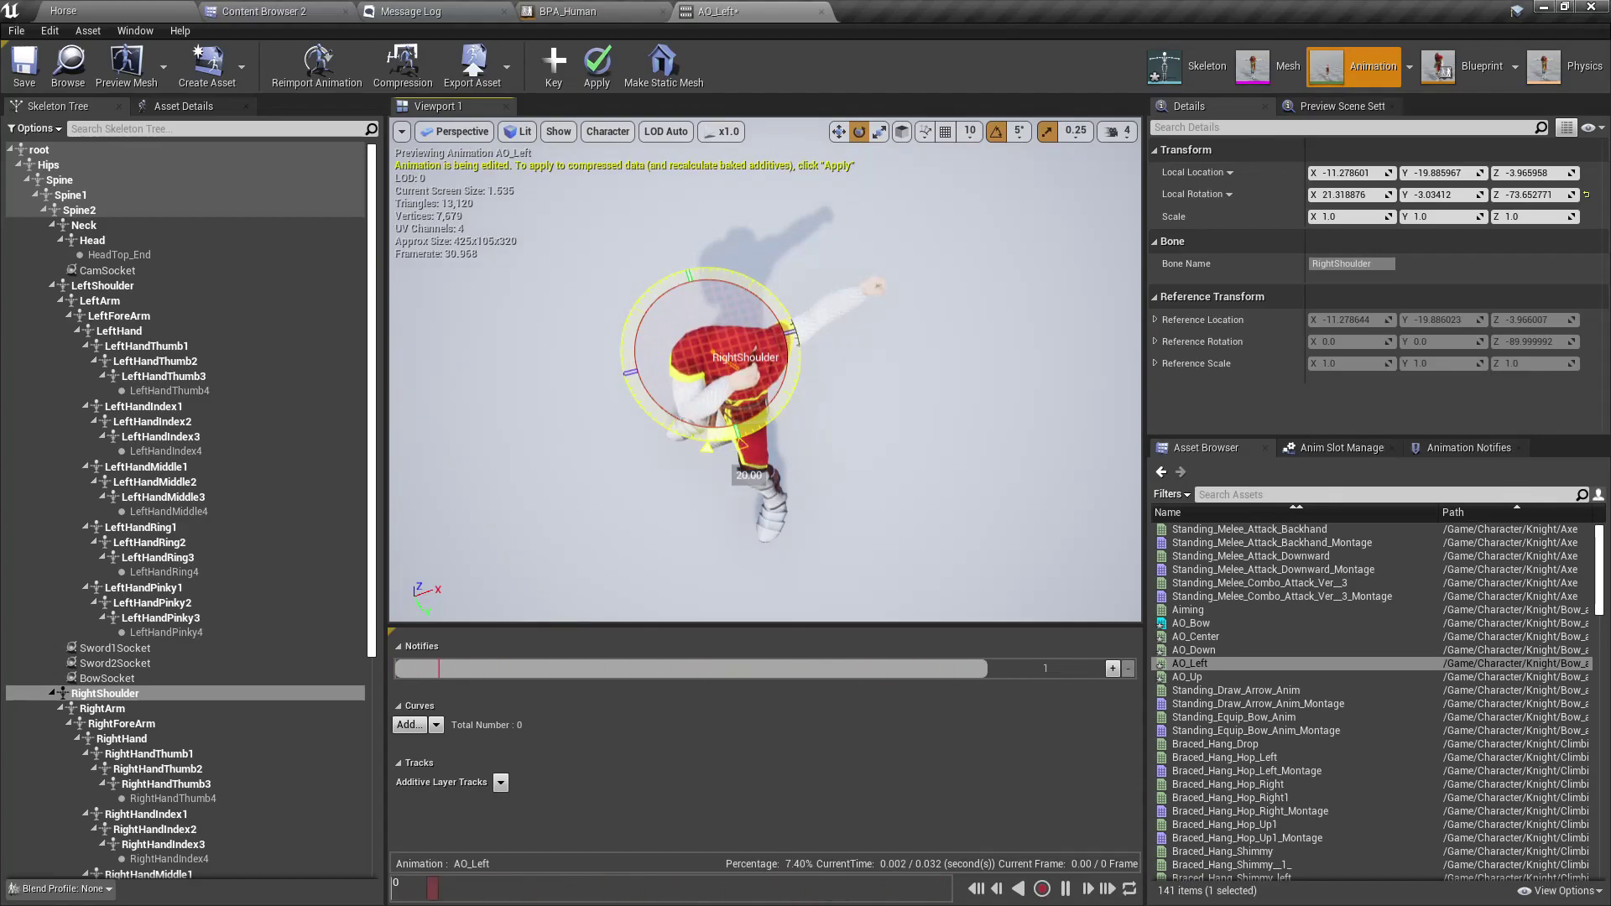
right_click_drag(722, 394, 713, 260)
right_click_drag(737, 367, 805, 395)
scroll(765, 369, "down", 4)
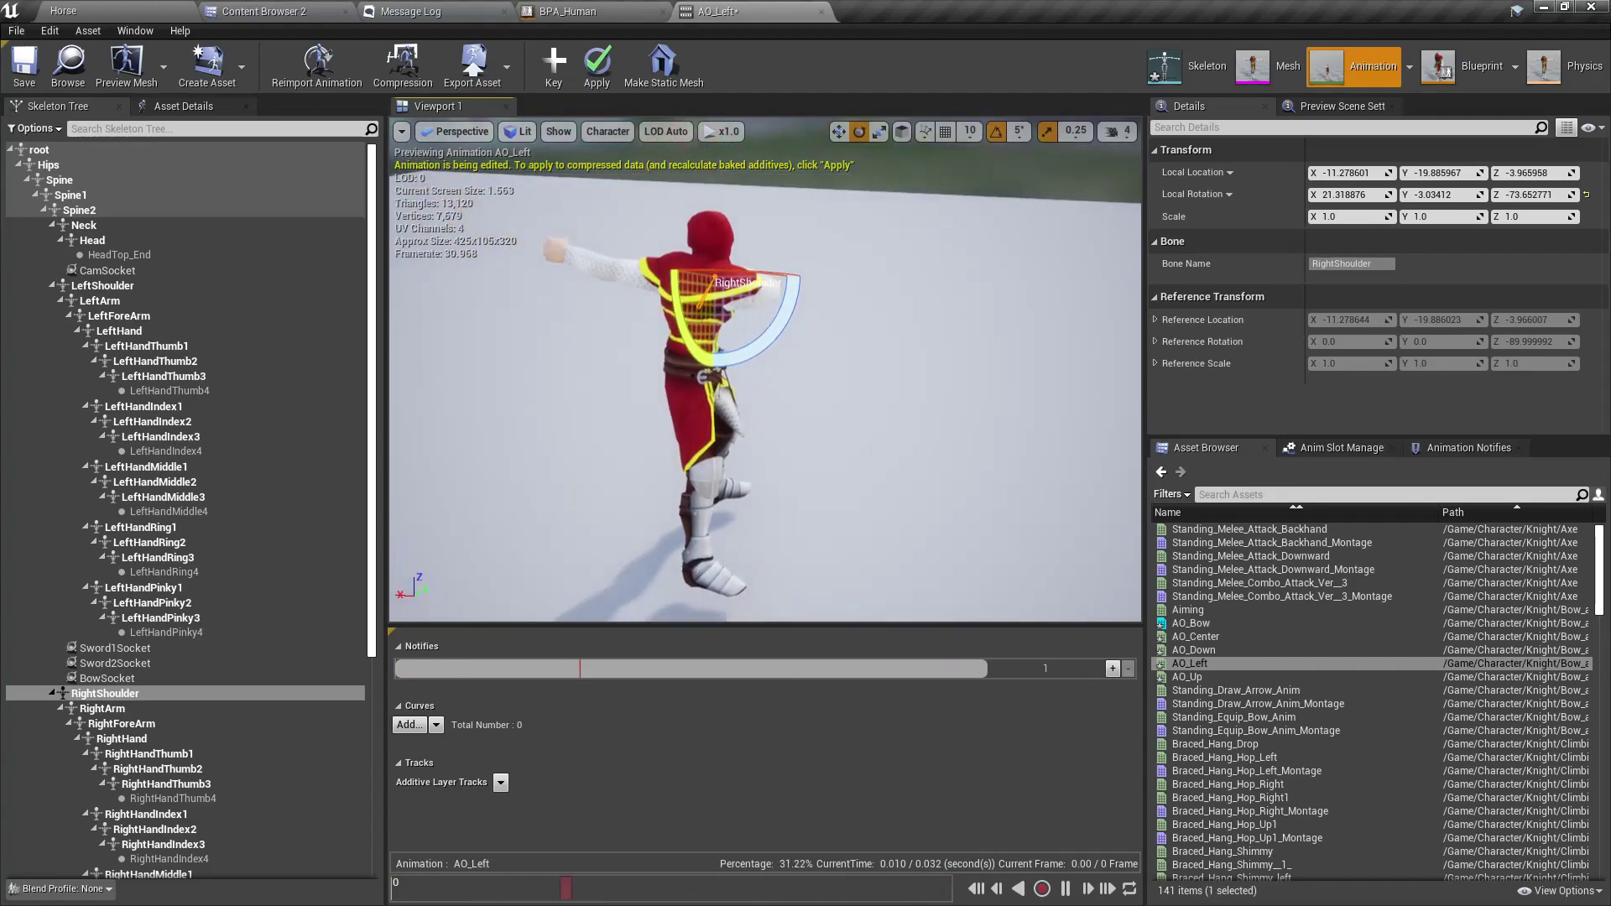
Key and apply the AO_Left pose, then inspect it in Perspective and Top views.
left_click(597, 67)
key("s")
right_click_drag(800, 317, 827, 348)
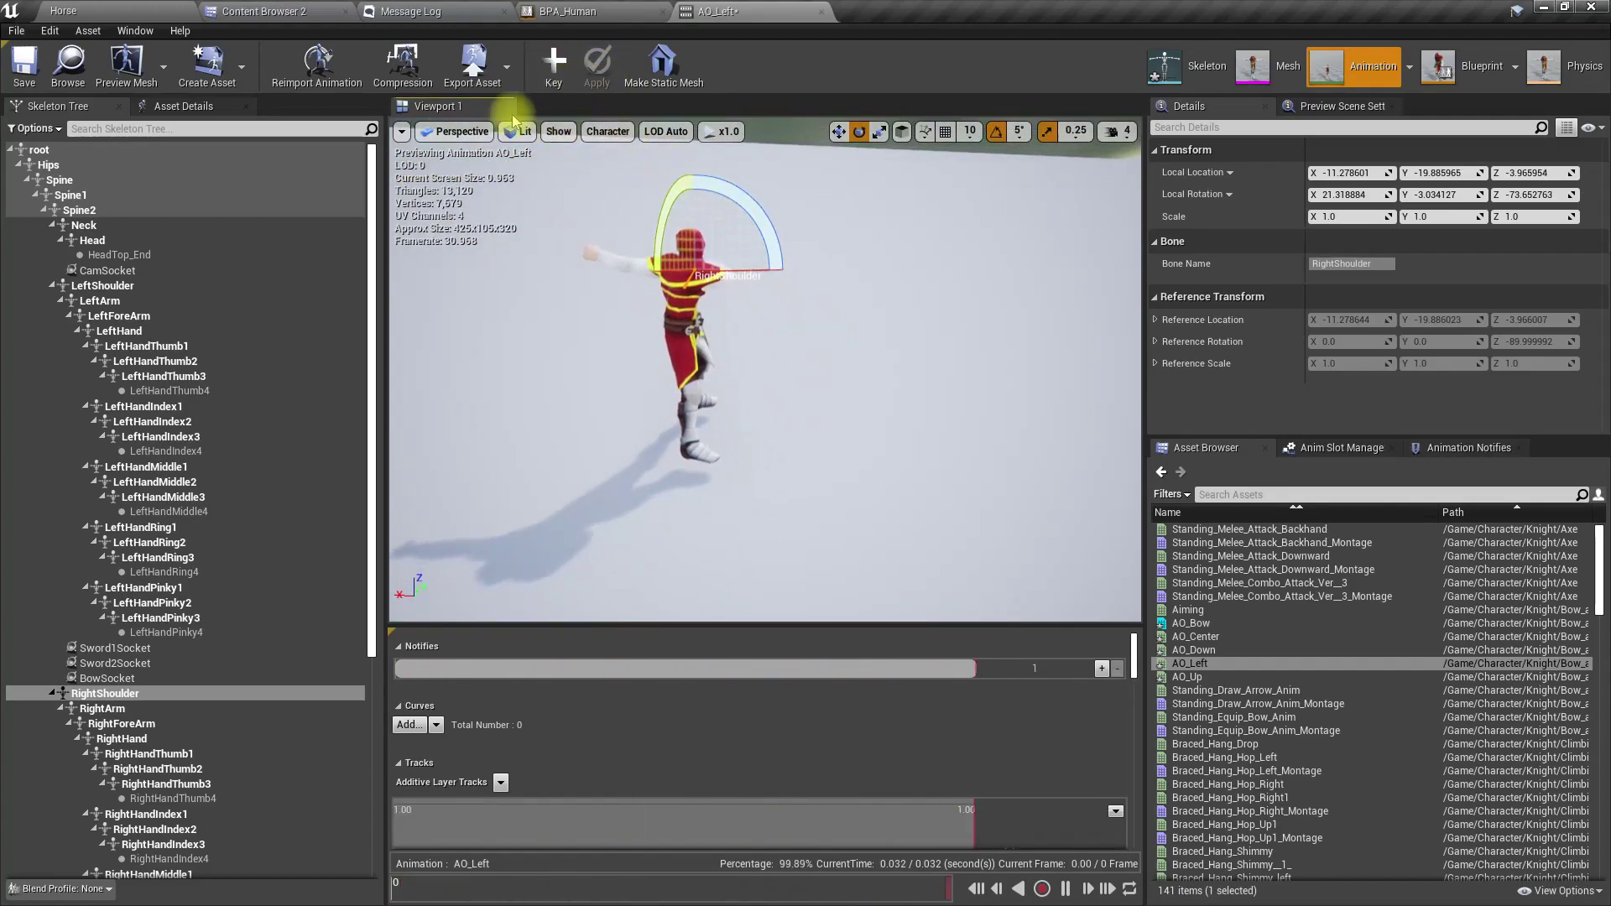
left_click(460, 133)
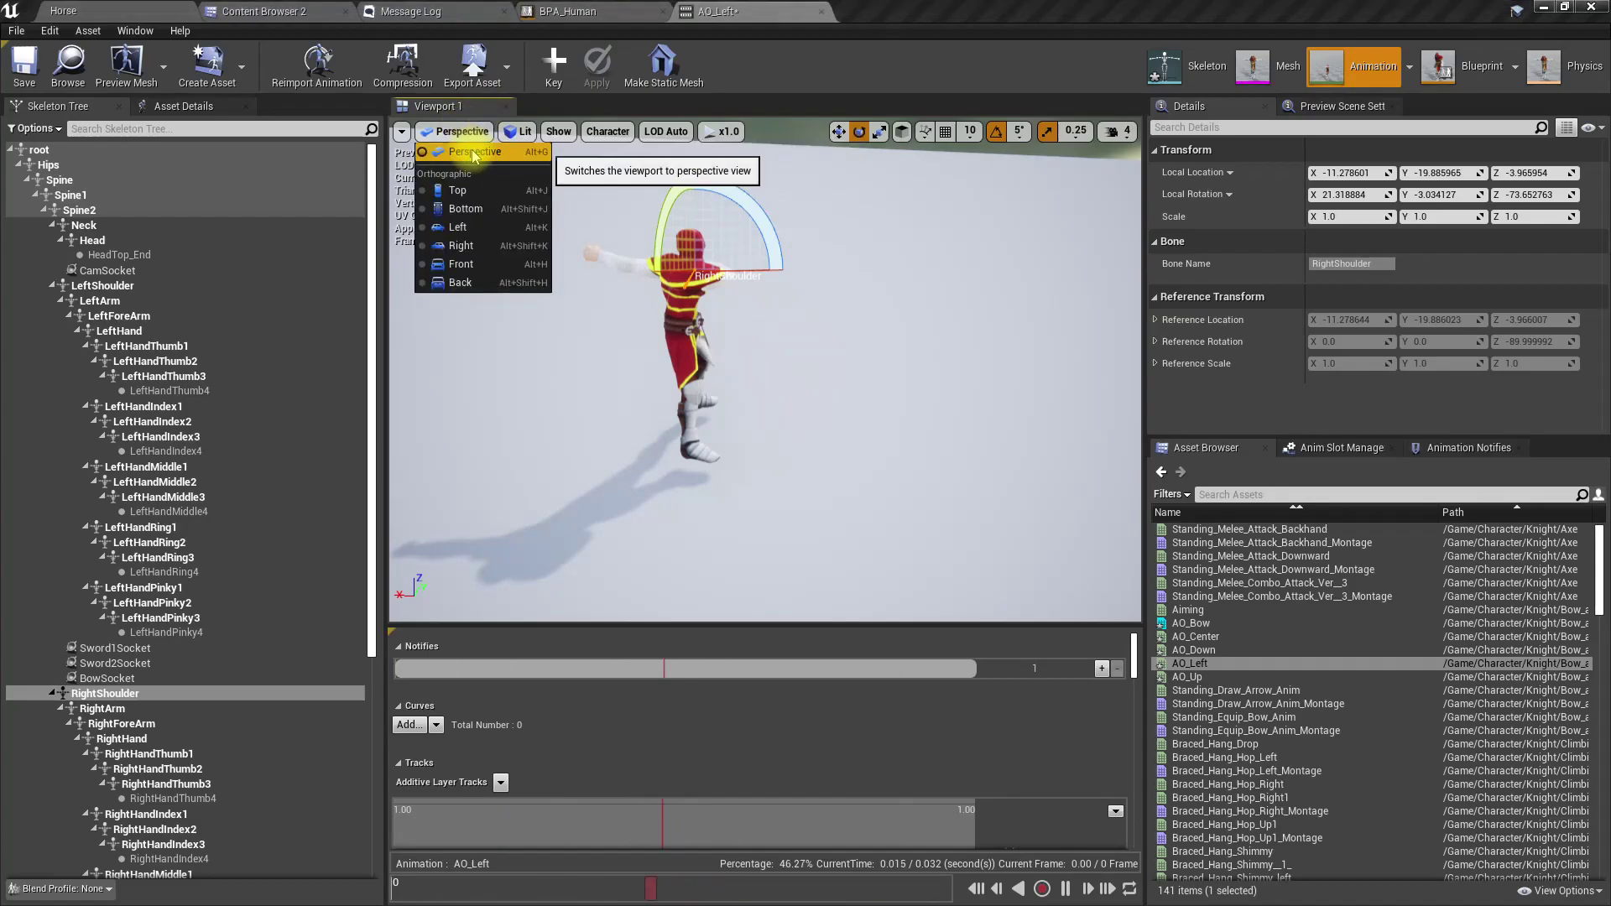
left_click(445, 189)
scroll(638, 280, "down", 3)
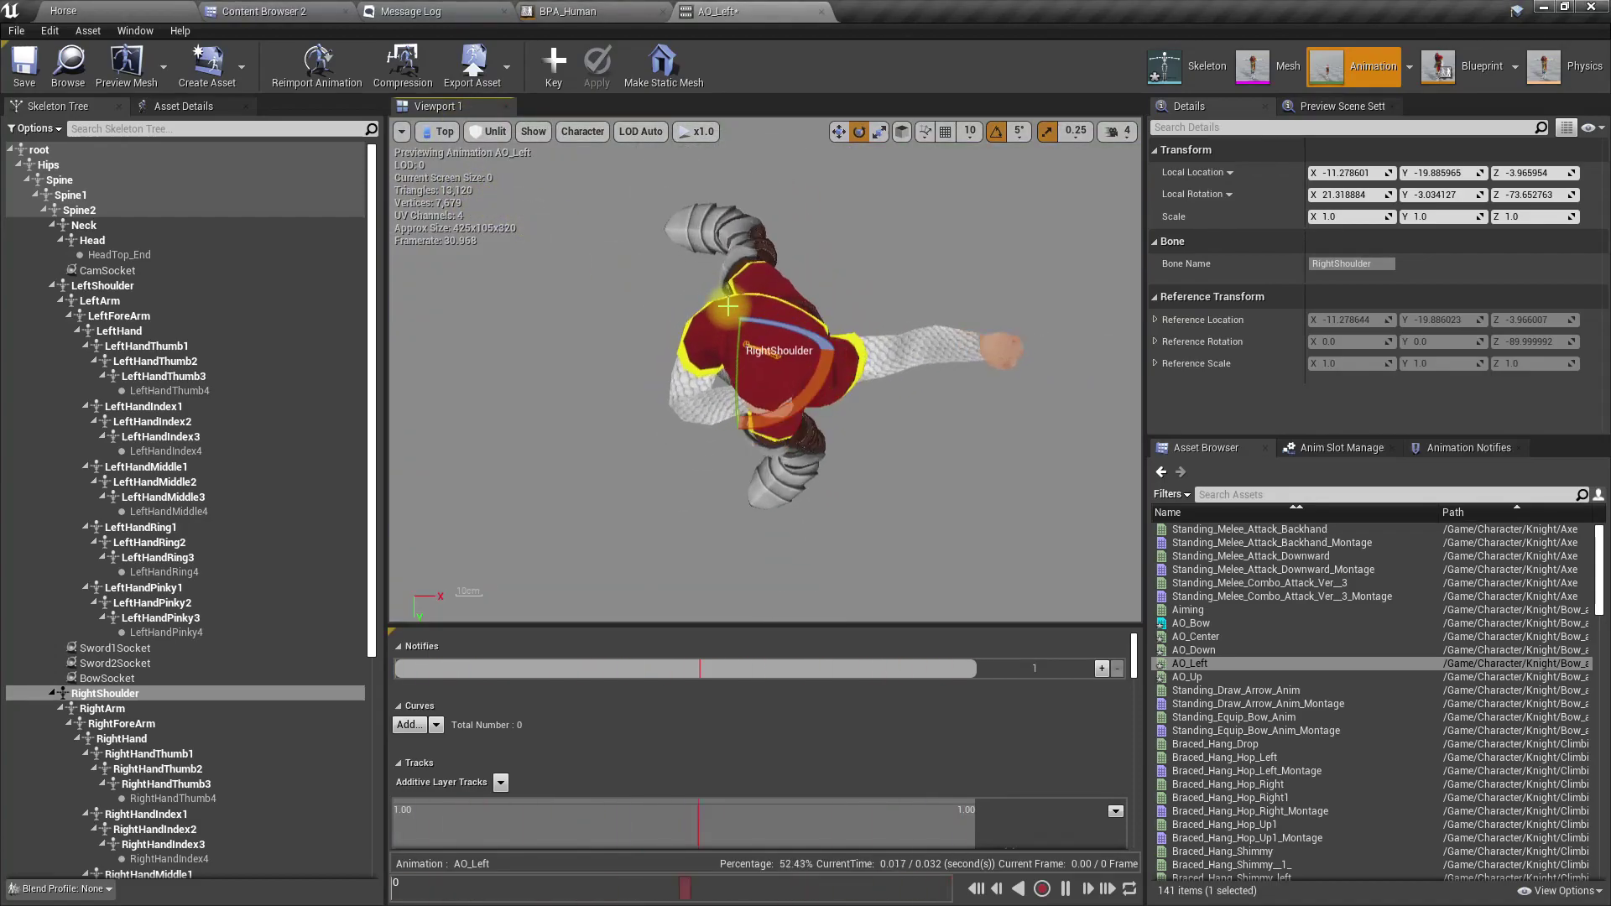
Duplicate the AO_Center animation in the Bow_and_Arrow folder as AO_Right and open it for editing.
left_click(68, 63)
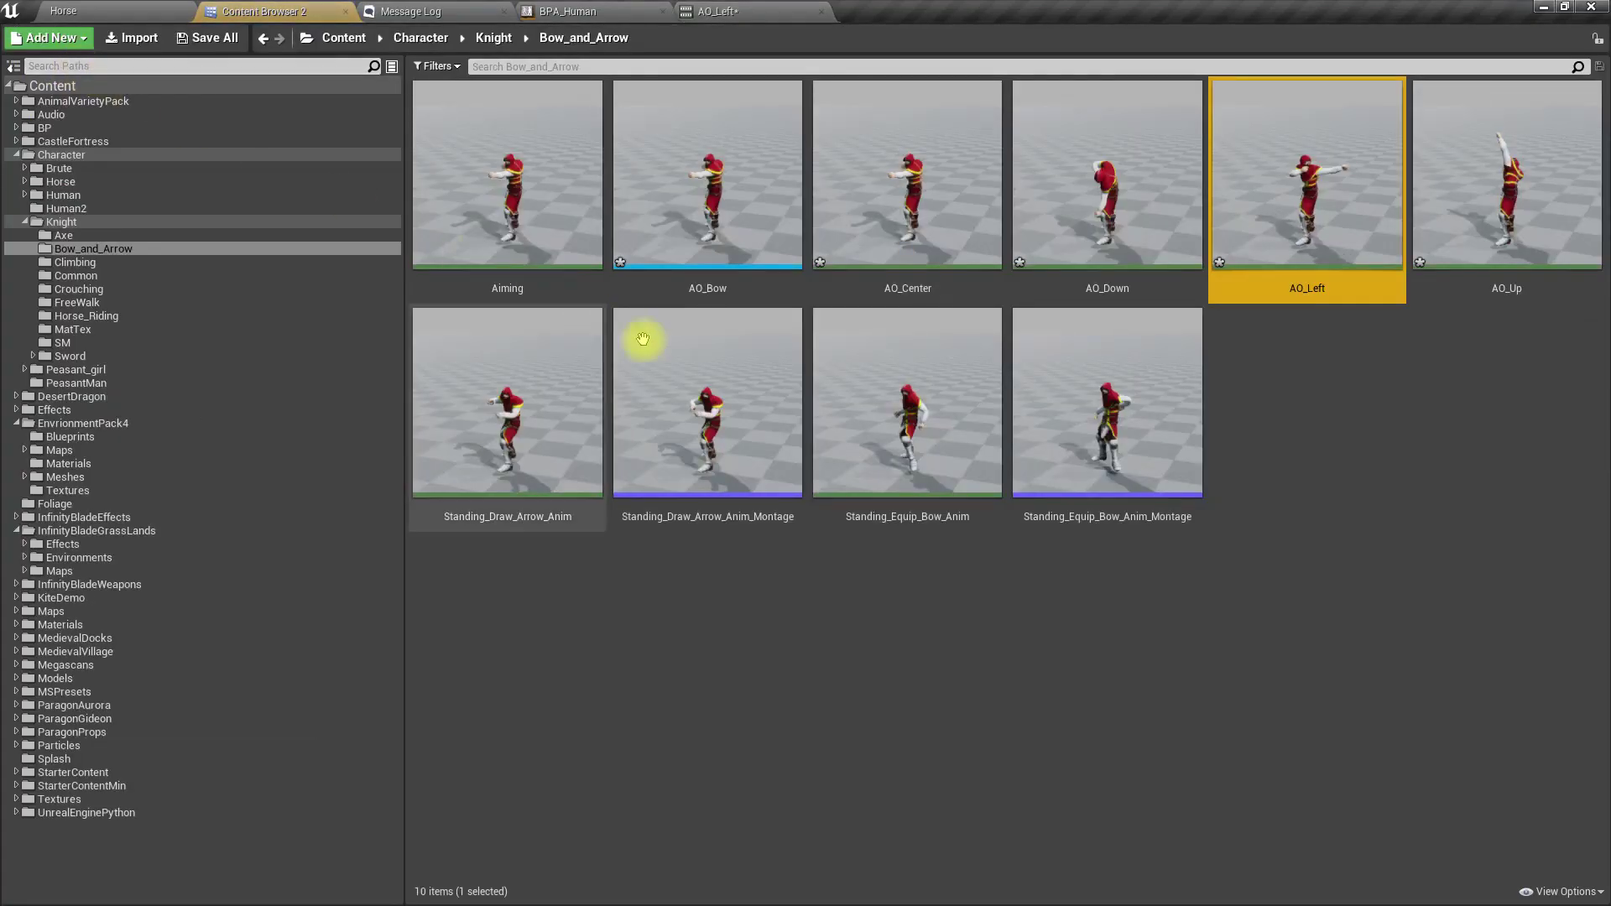
left_click(899, 216)
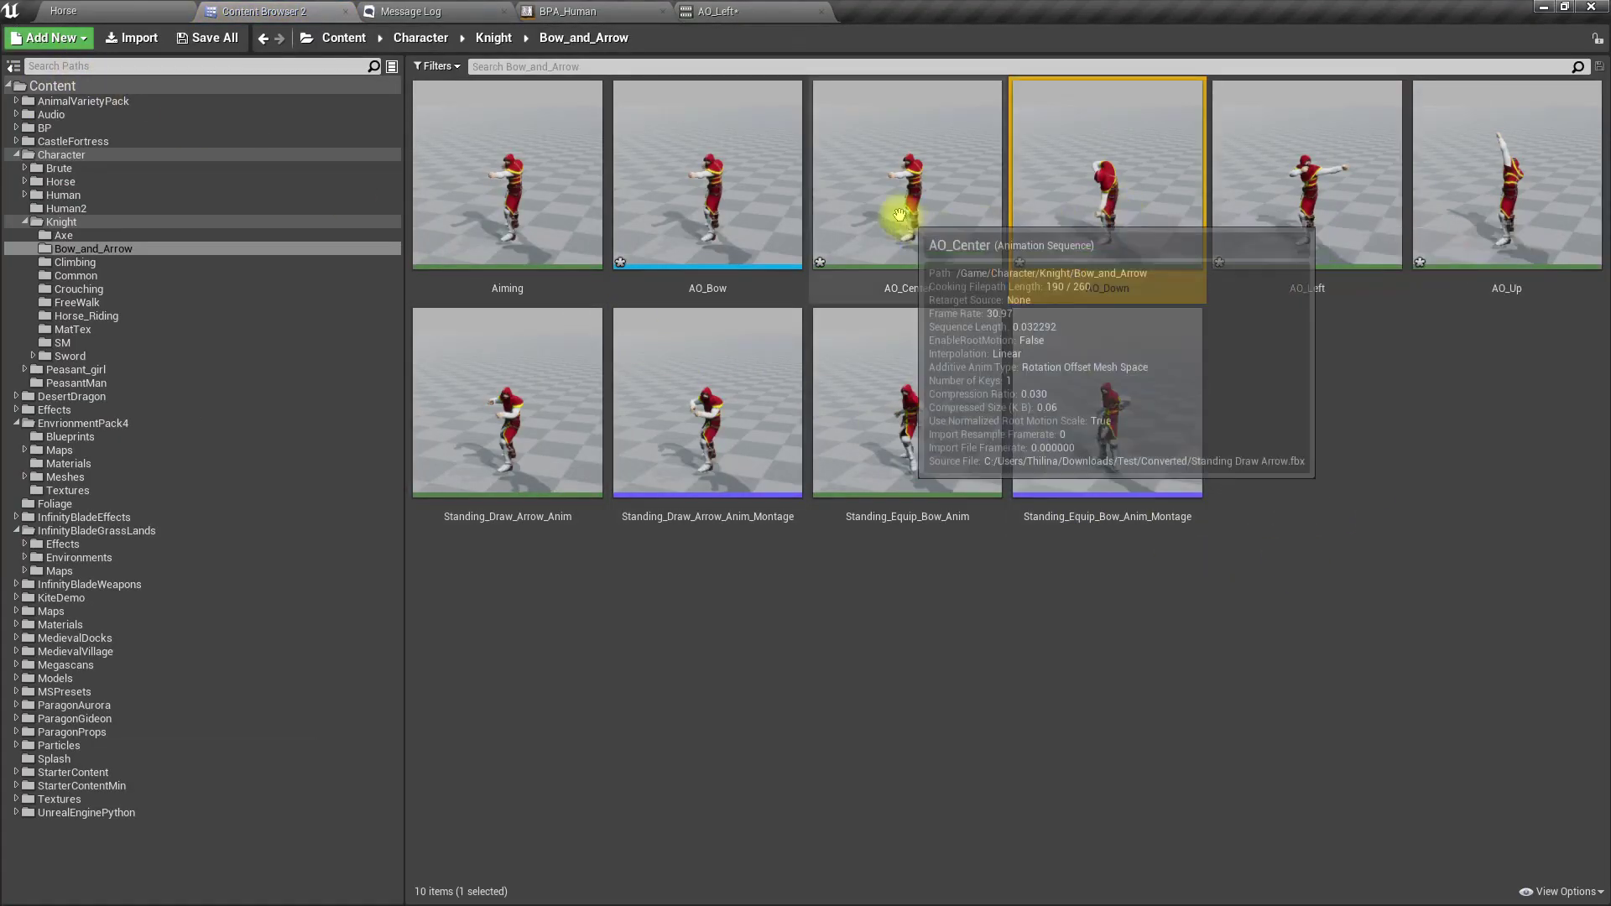
key("ctrl+w")
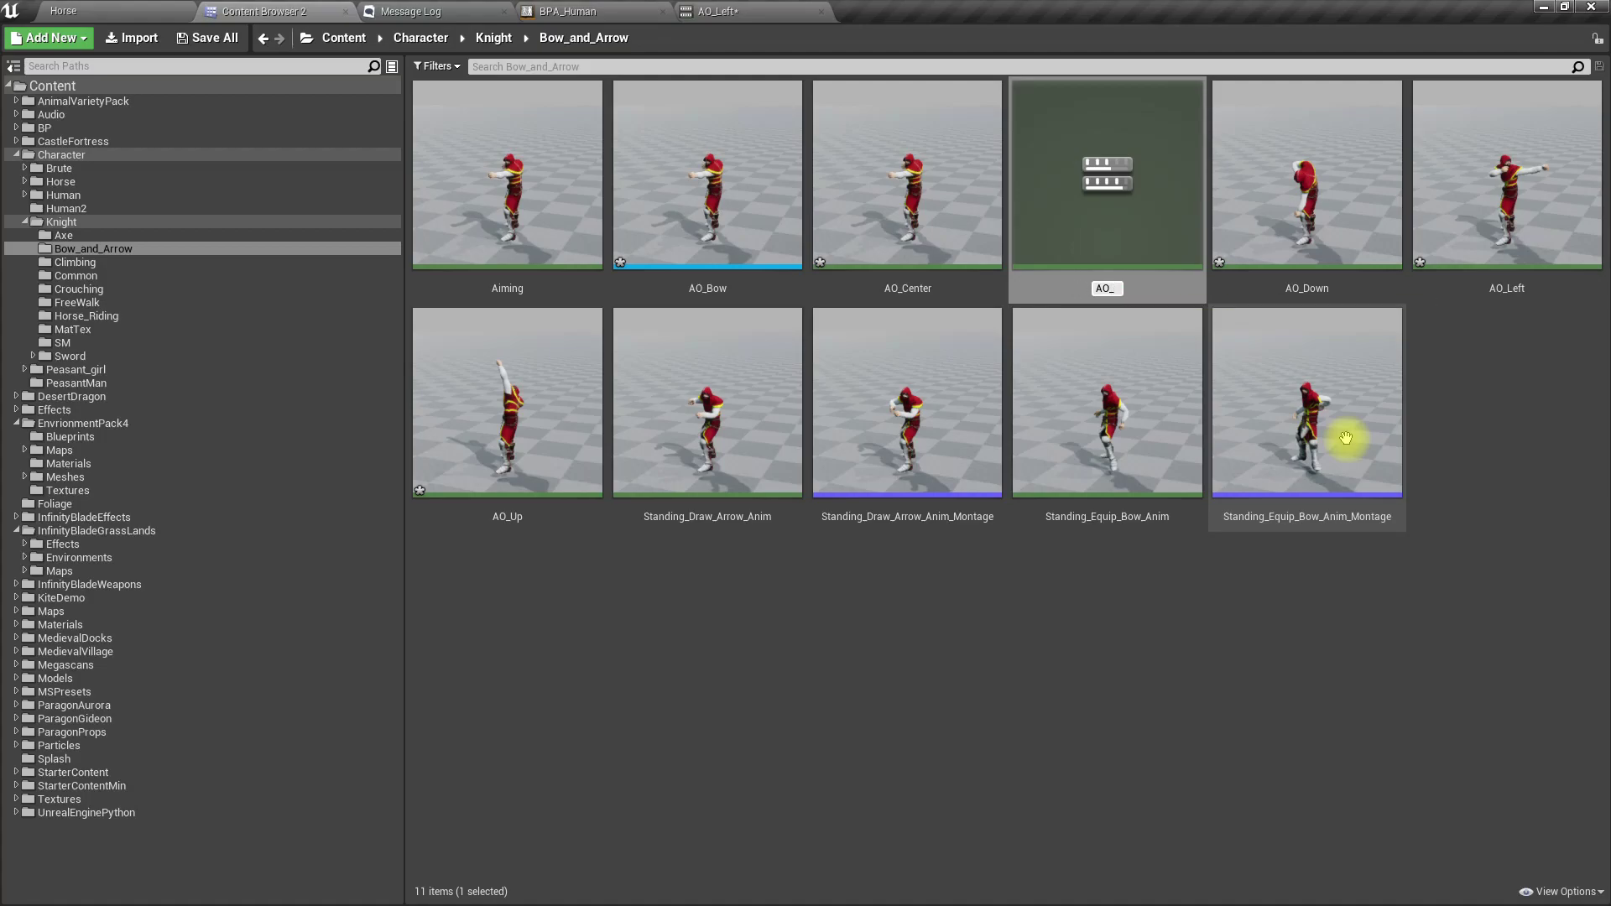
type("AO_Right")
key("Return")
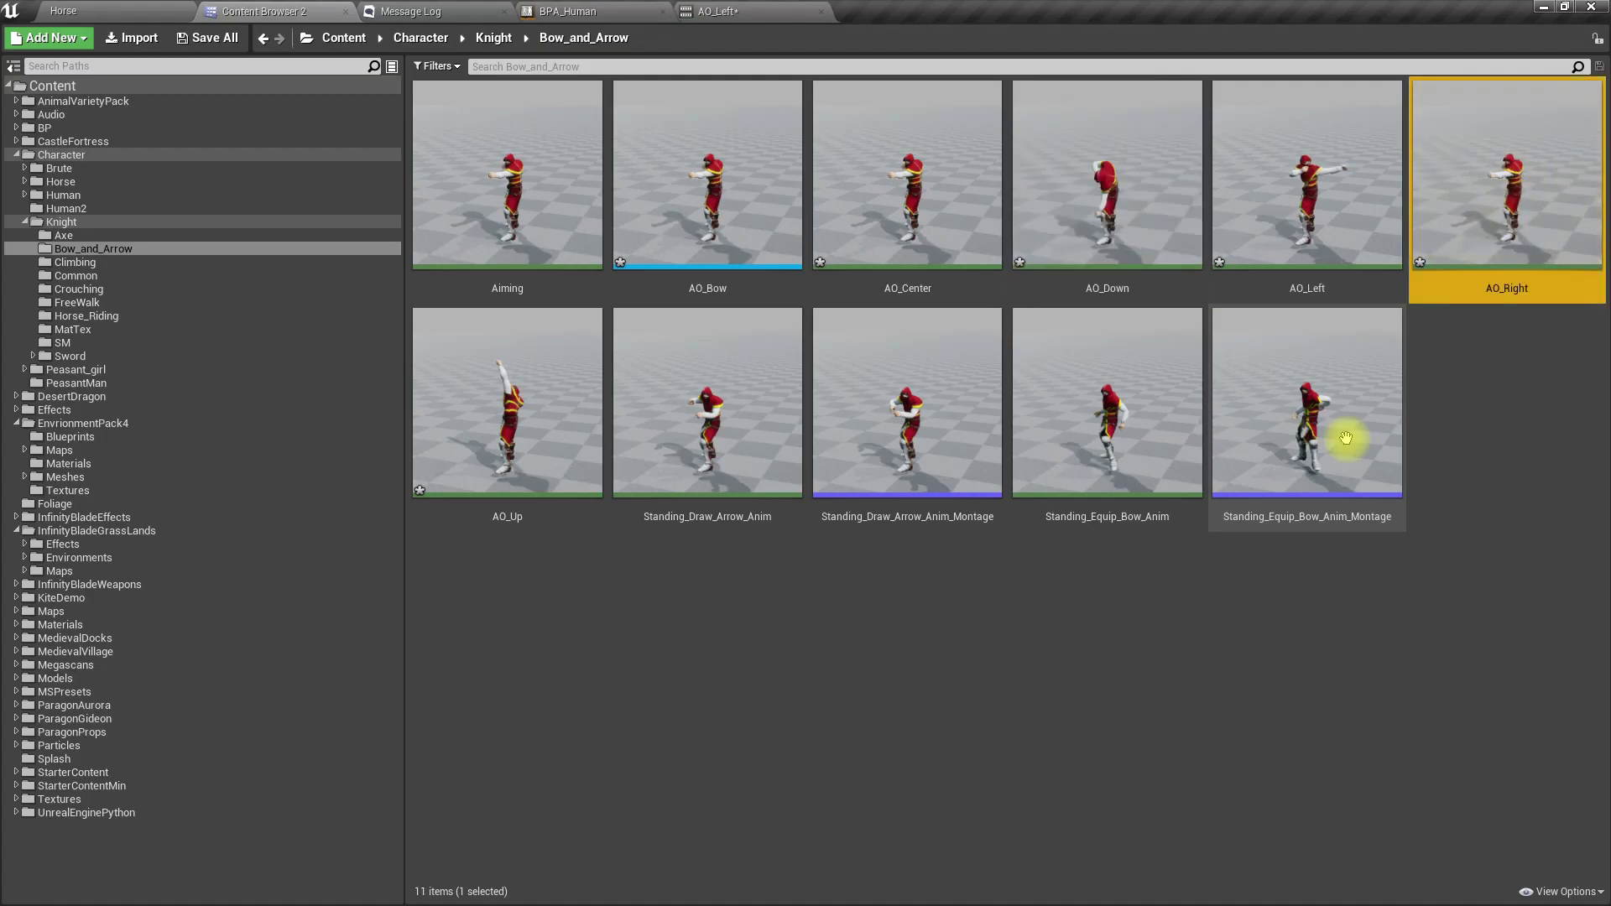
key("Return")
In Top view, twist the Spine bone around its vertical axis toward the character's right.
key("s")
right_click_drag(628, 356, 658, 298)
scroll(668, 305, "down", 3)
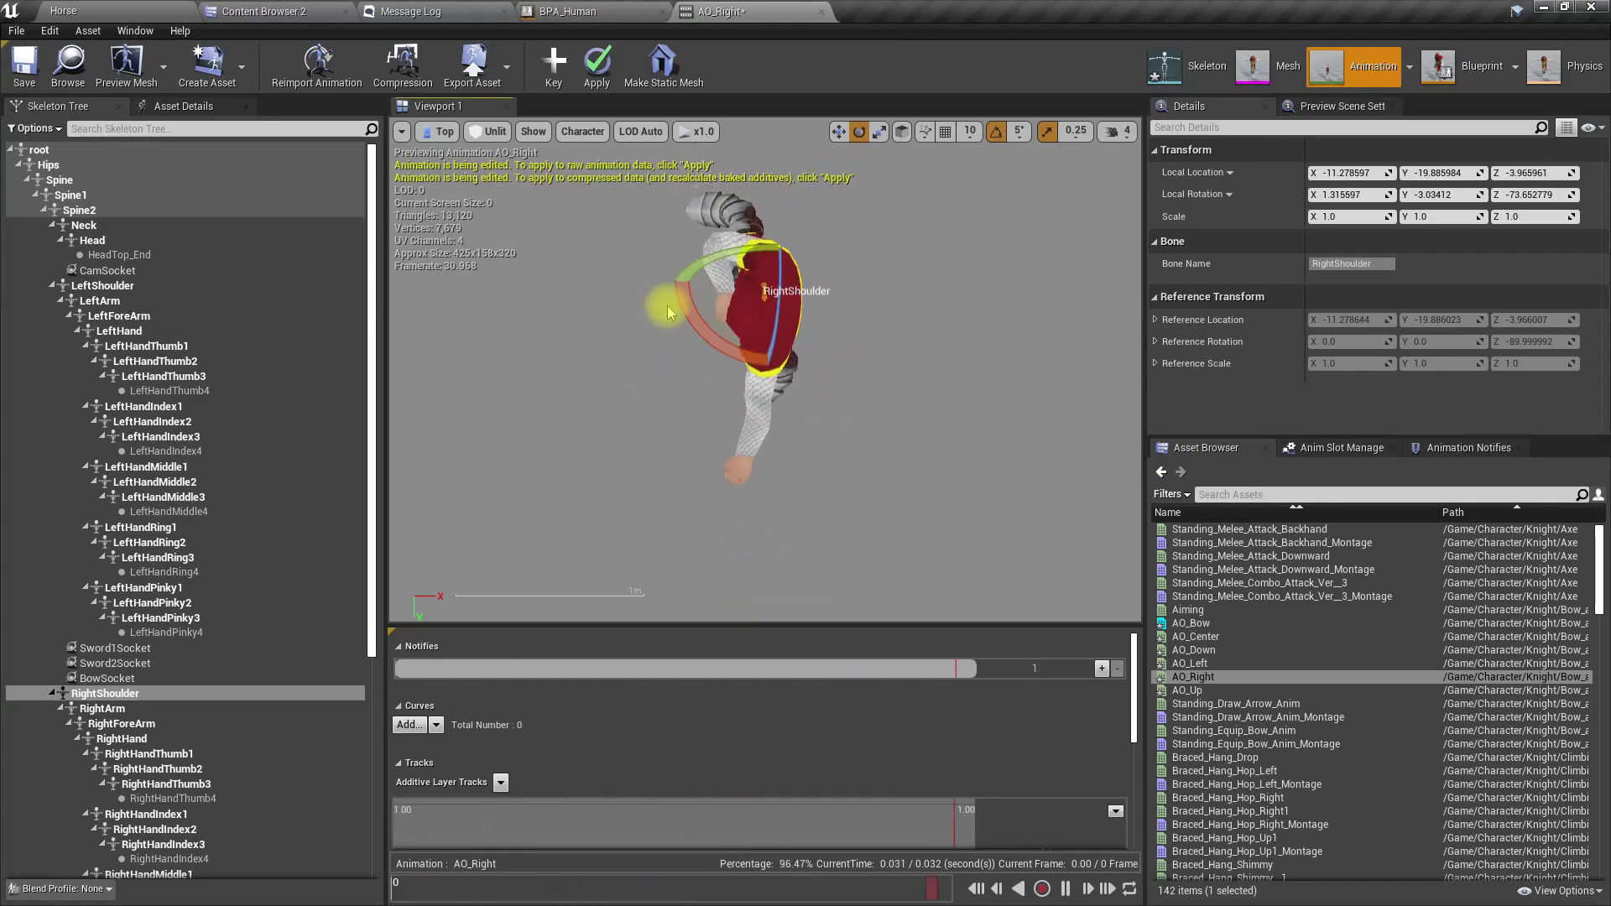
left_click(59, 180)
left_click_drag(729, 366, 715, 405)
Twist Spine1 by 25 degrees to about 25 and Spine2 by 30 degrees to about 30 in local Y.
left_click(70, 195)
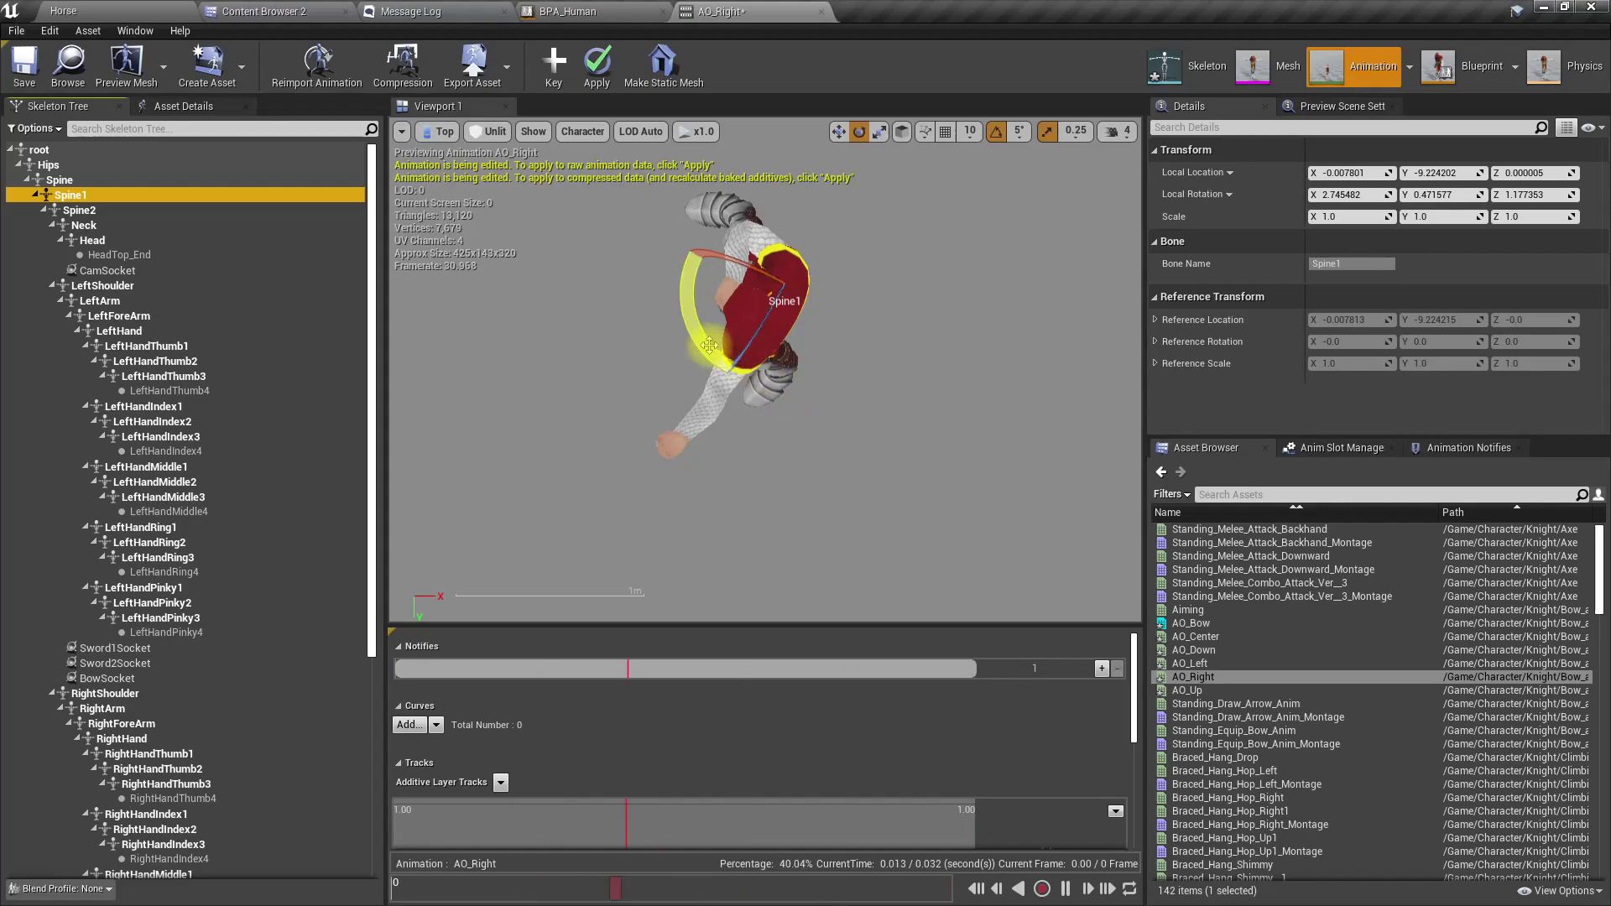
left_click_drag(703, 344, 712, 379)
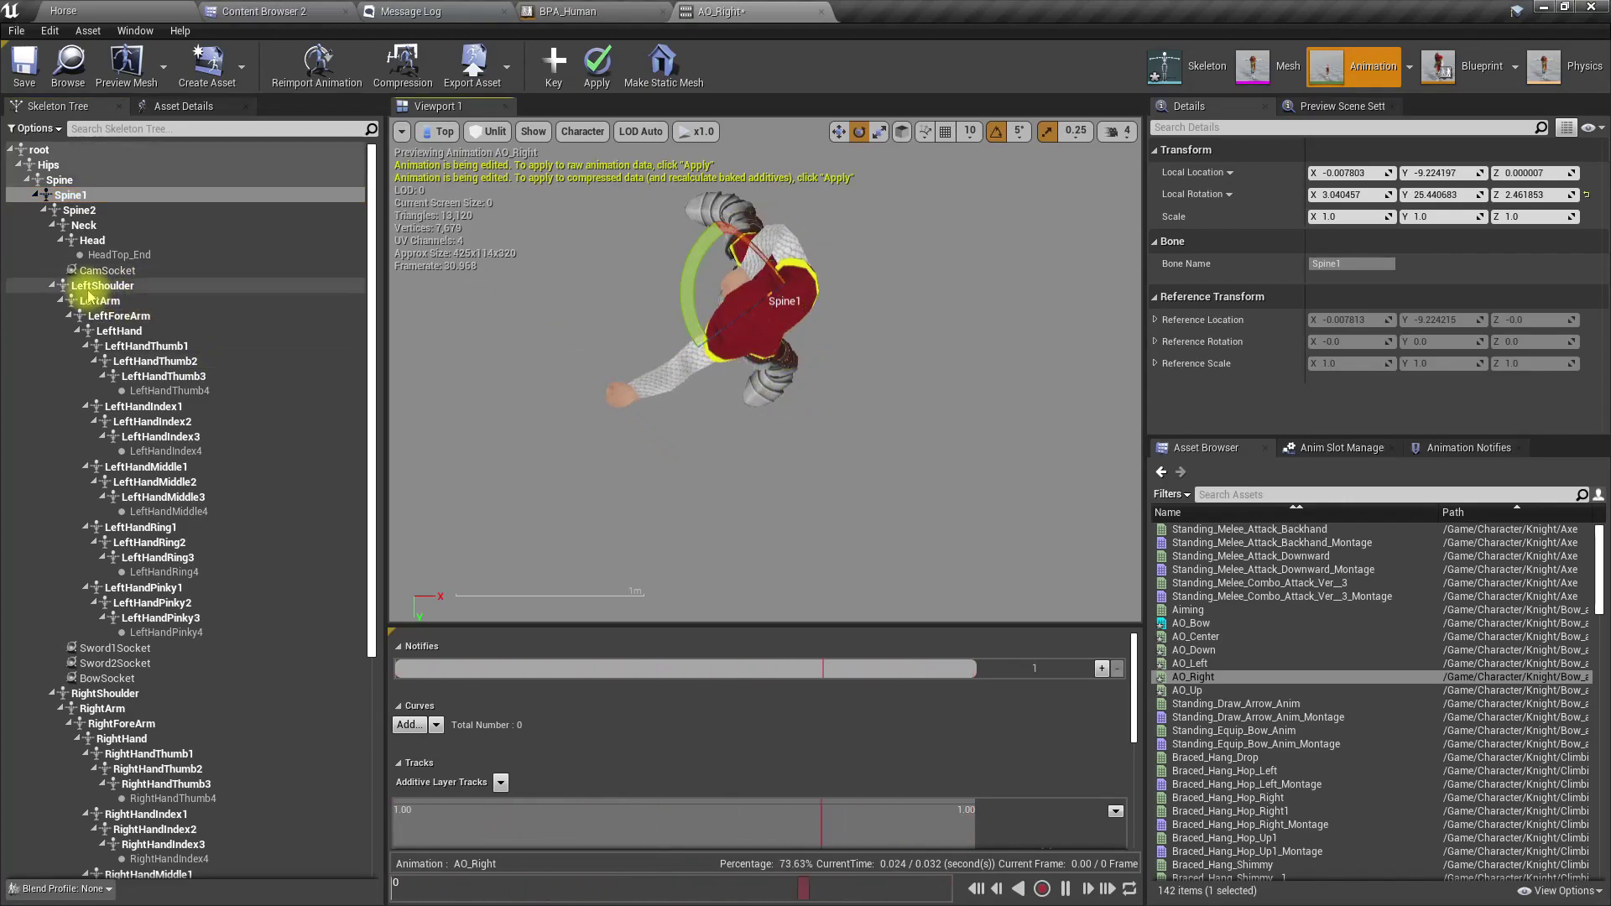
left_click(76, 210)
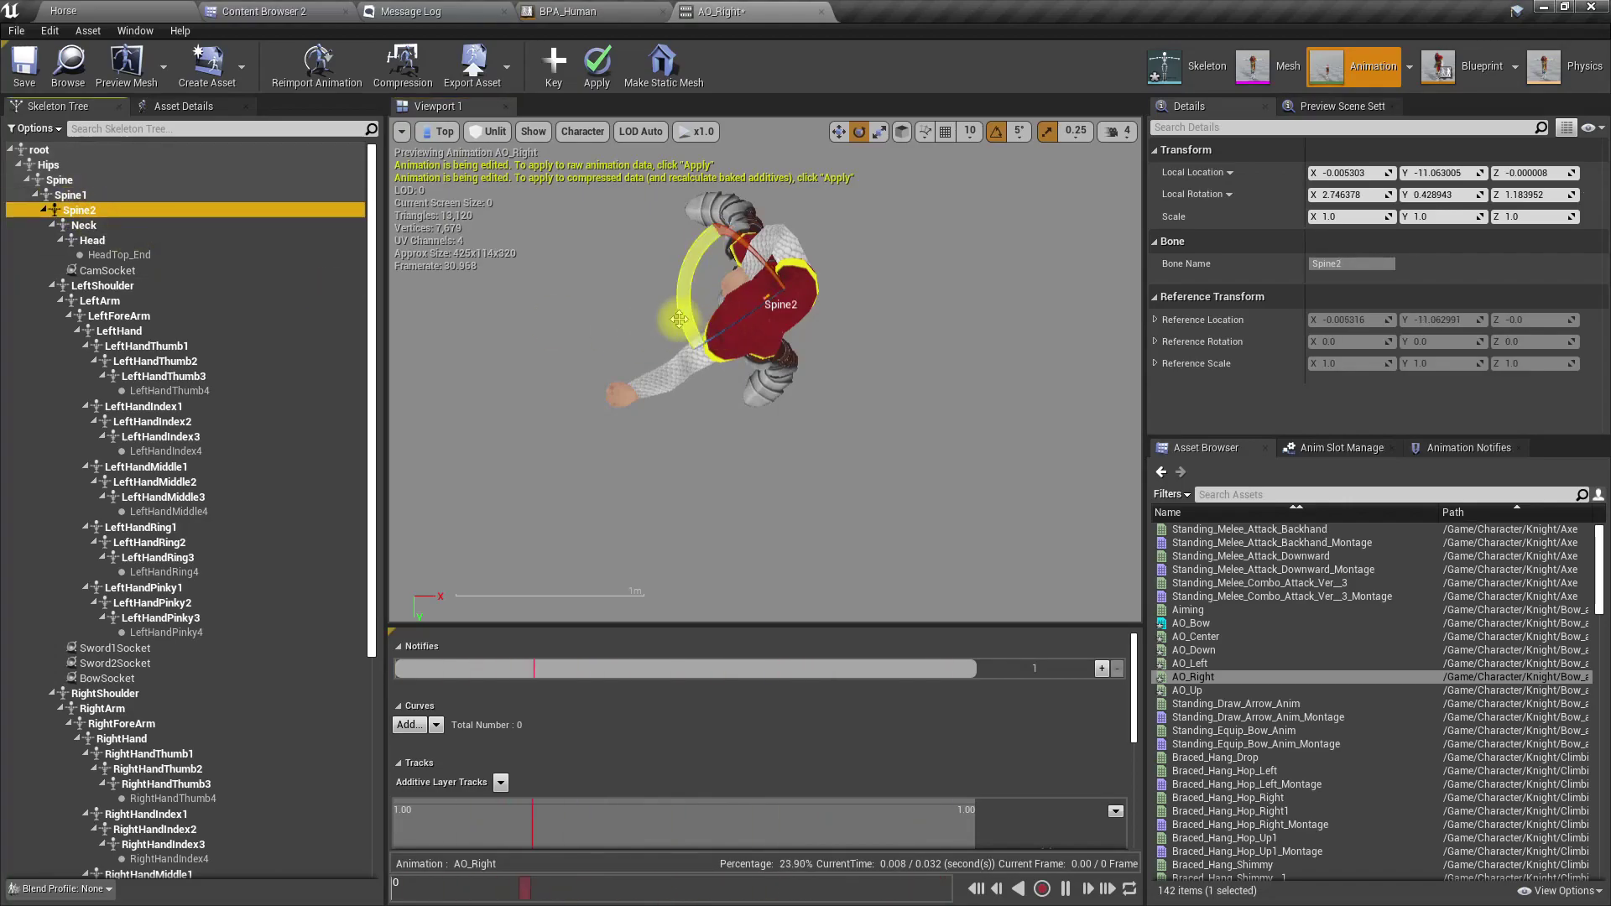
mouse_move(683, 316)
left_mouse_down()
mouse_move(687, 348)
mouse_move(688, 322)
left_mouse_up()
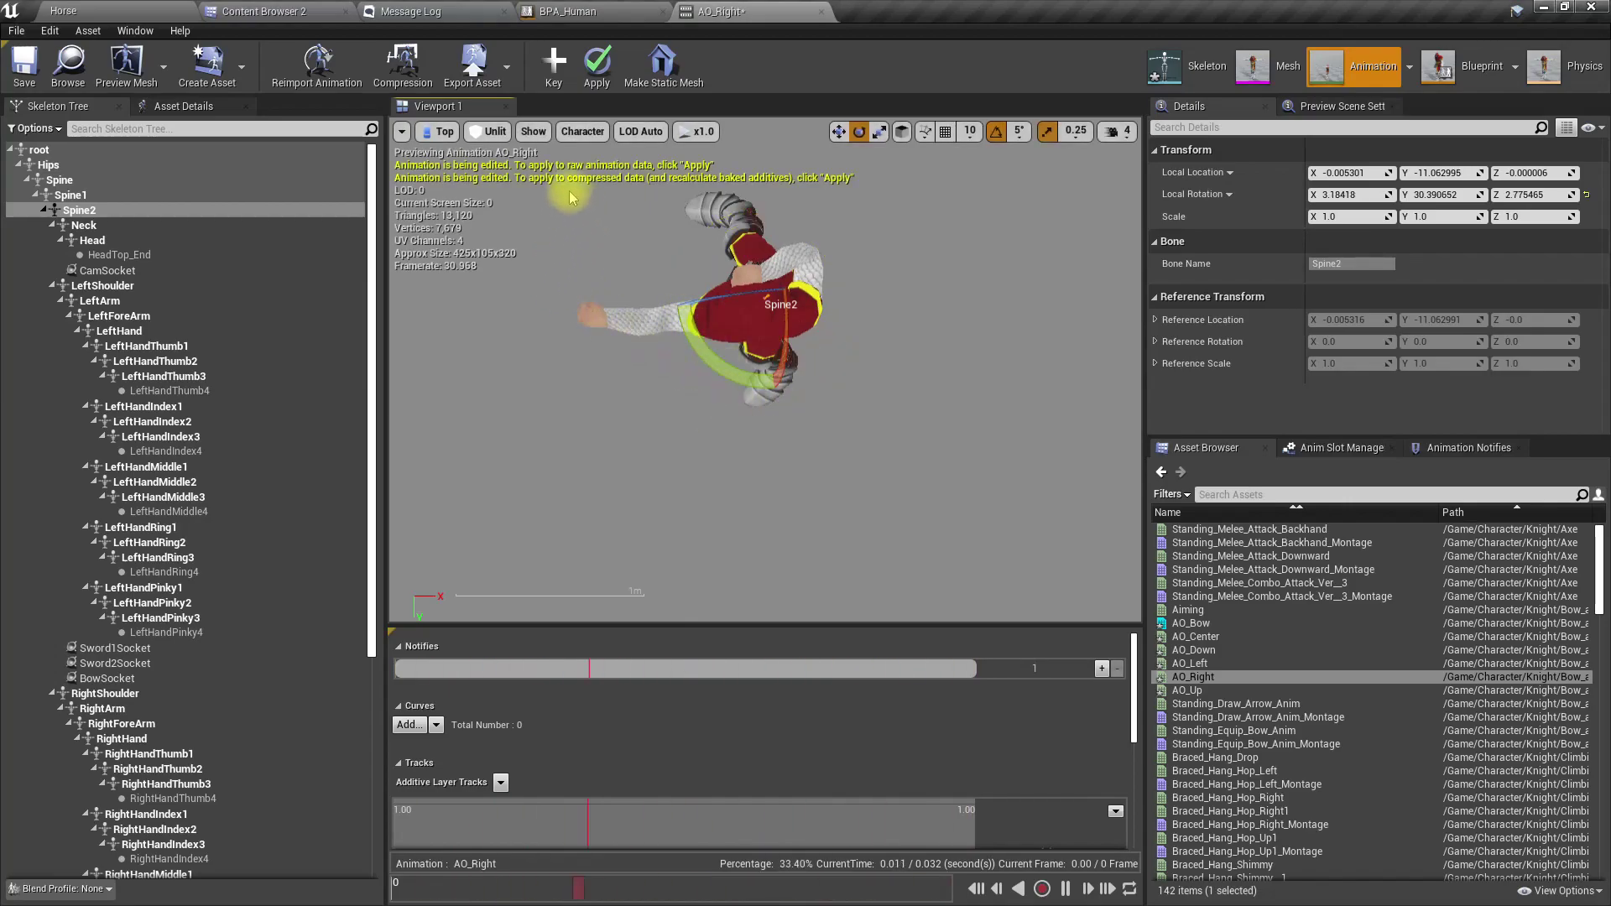
In Perspective view, ease the torso twist by rotating Spine2 -10 degrees to about 20 degrees in local Y.
left_click(439, 132)
left_click(474, 153)
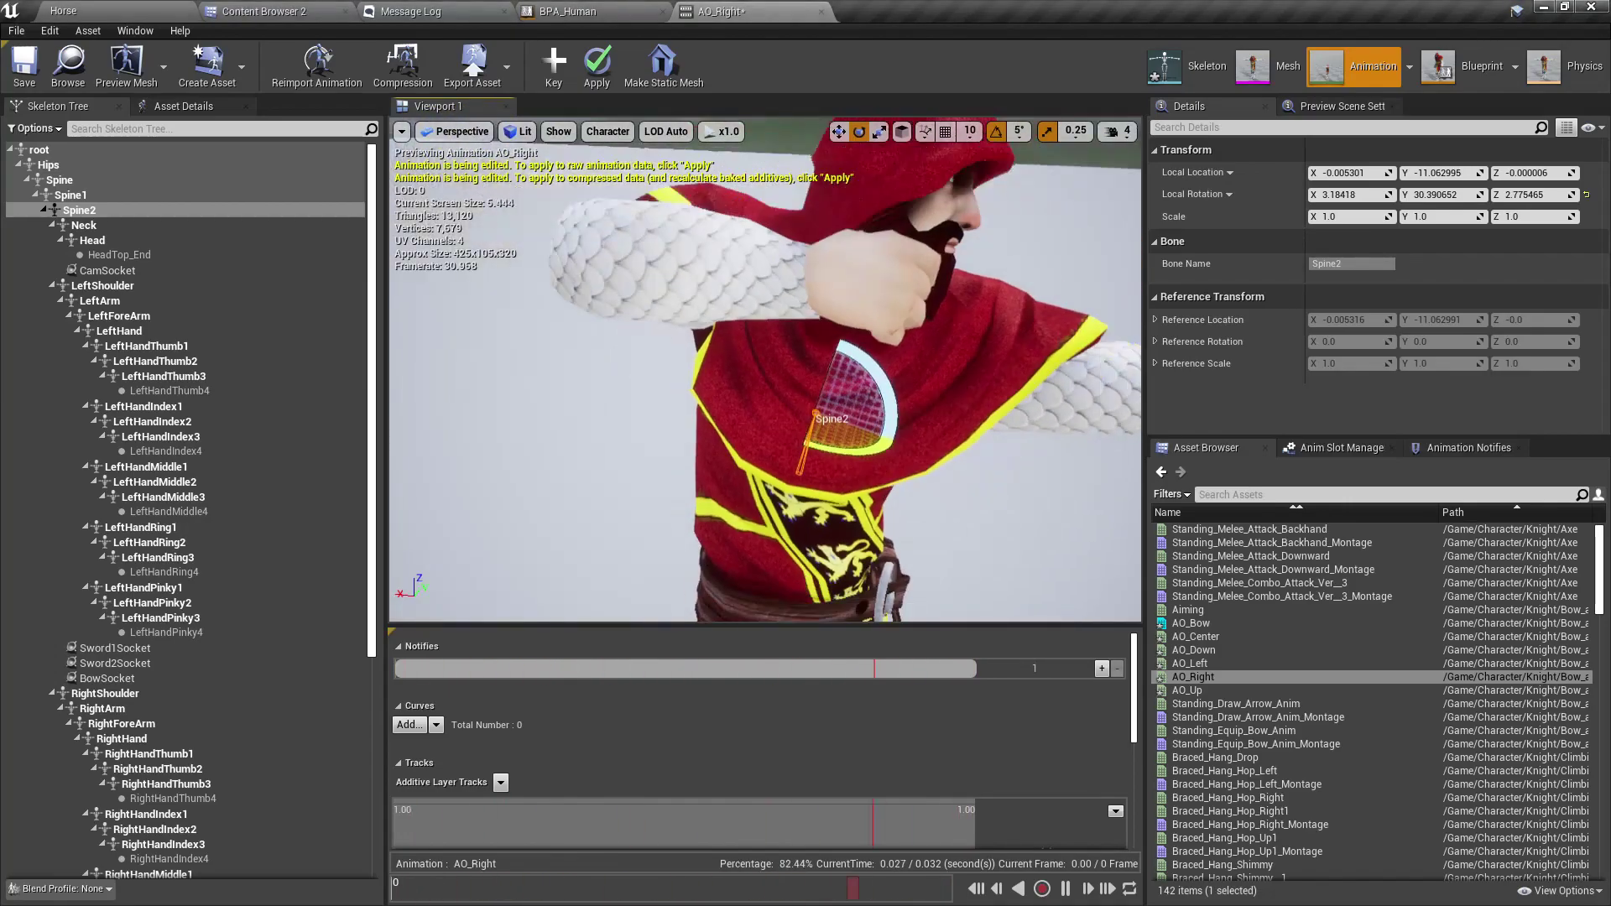
right_click_drag(766, 369, 676, 328)
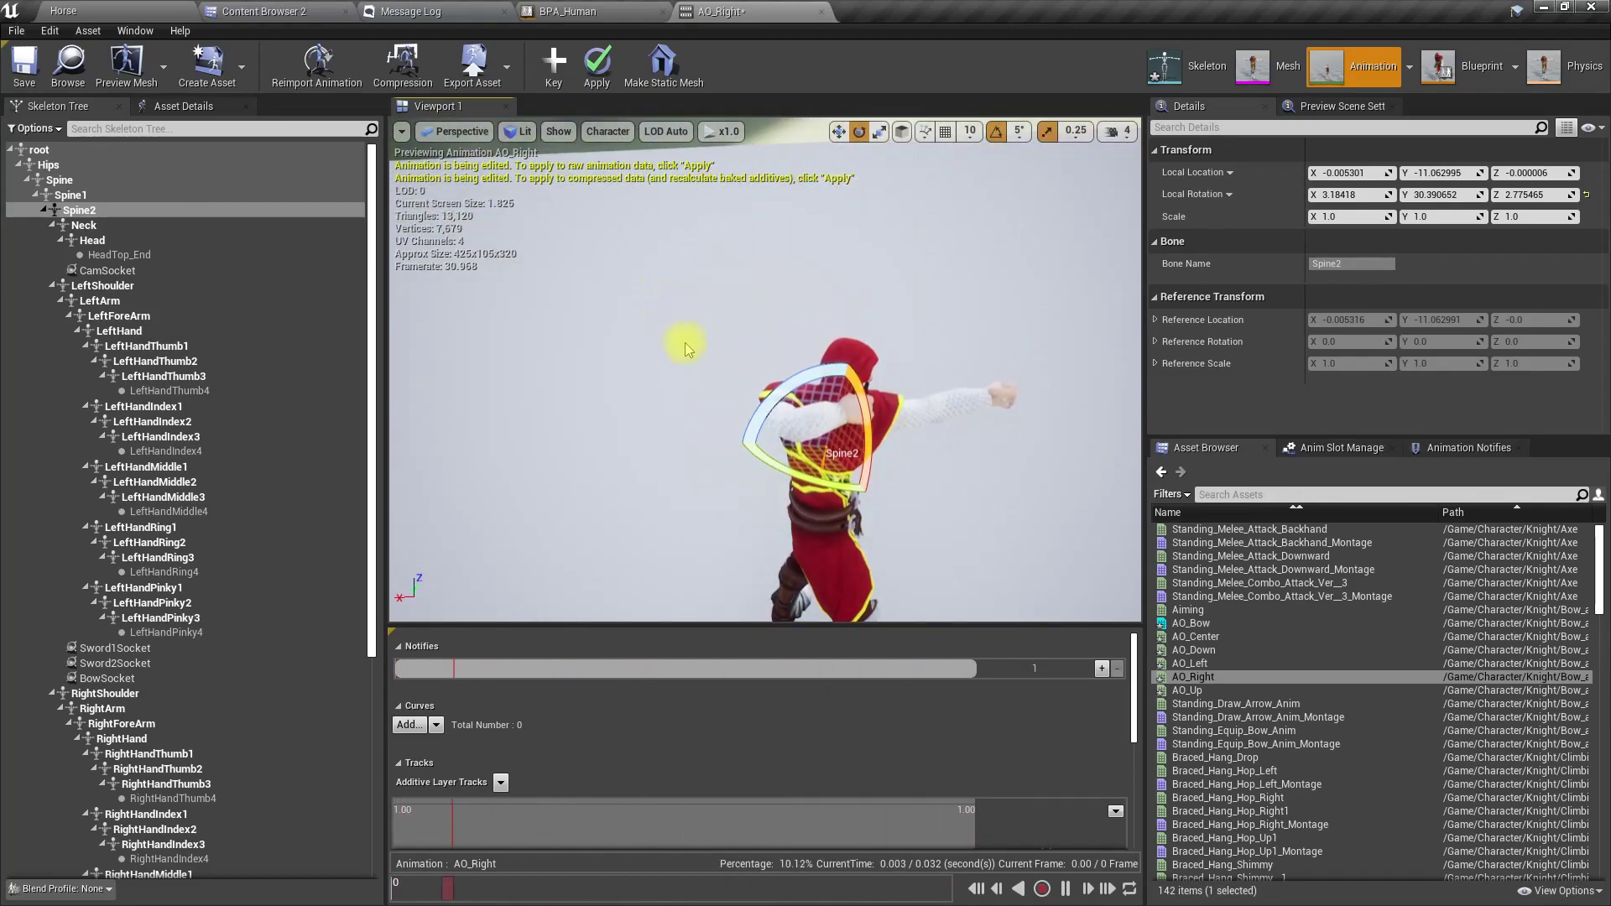
left_click_drag(762, 455, 747, 471)
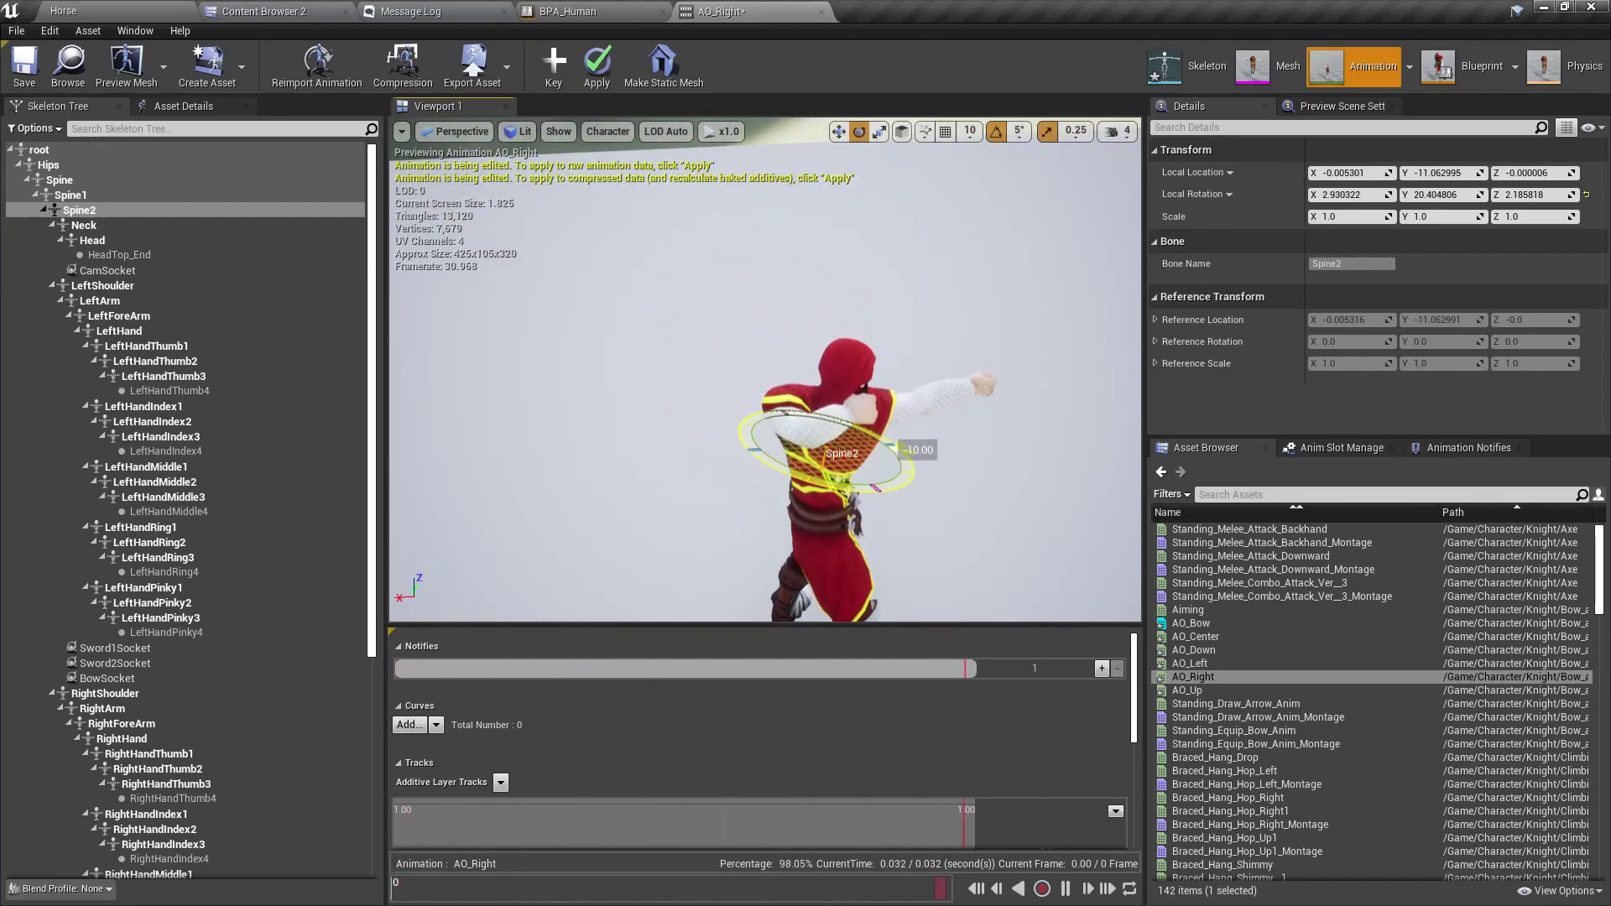
right_click_drag(762, 453, 646, 353)
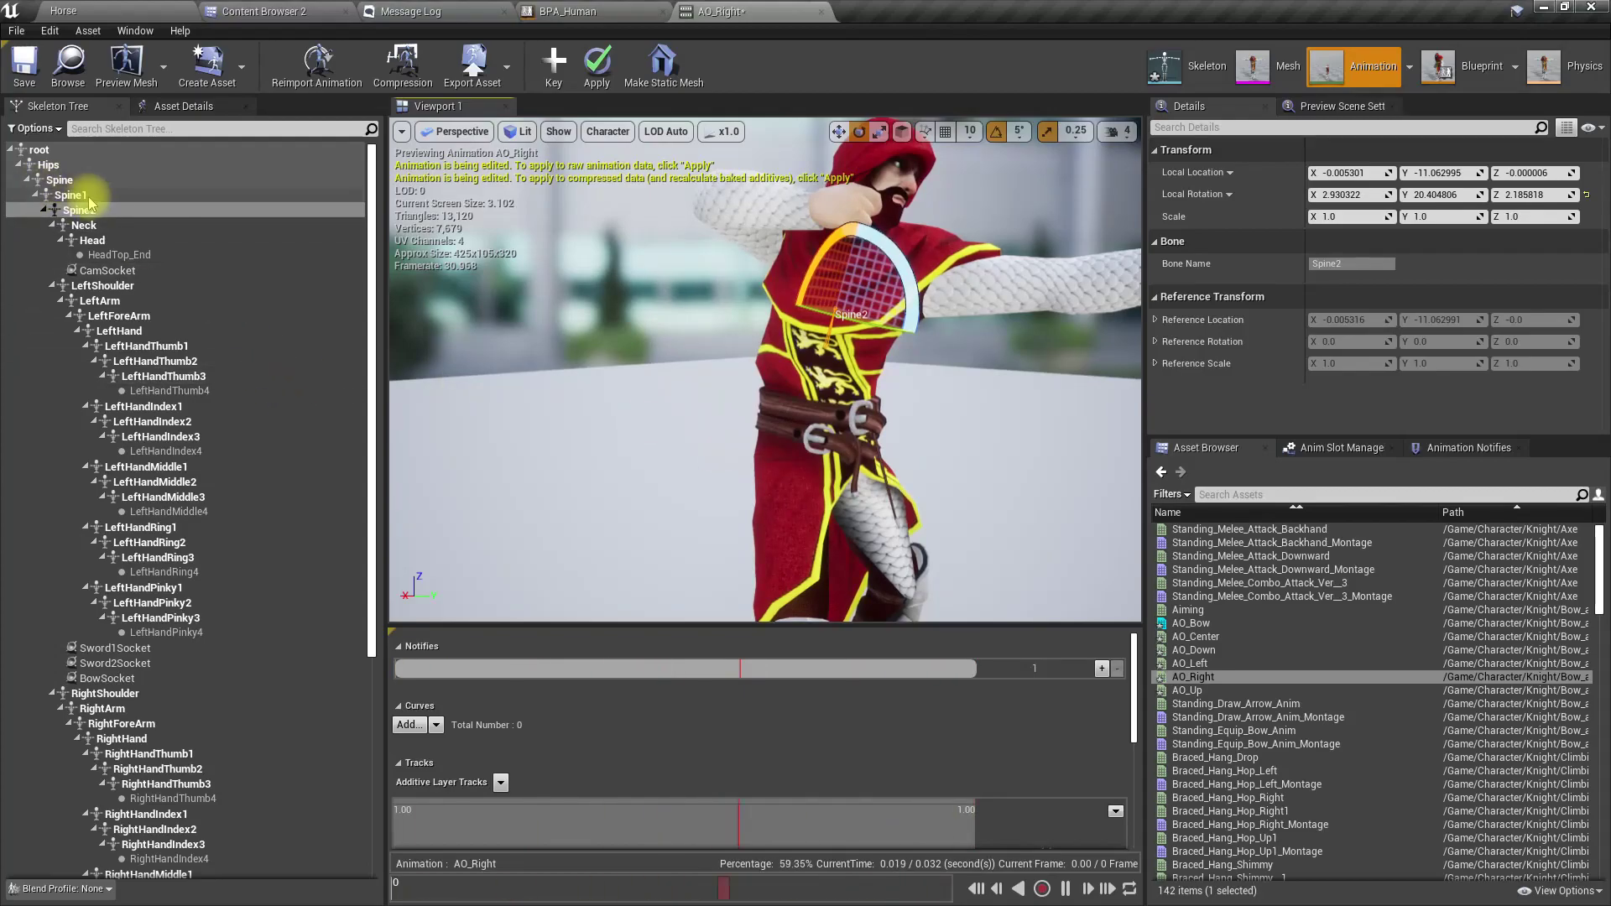
Ease the Spine1 twist by -15 degrees to about 10 degrees in local Y and view the pose from above.
left_click(70, 195)
left_click_drag(860, 359, 899, 398)
right_click_drag(900, 406, 933, 609)
left_click(592, 178)
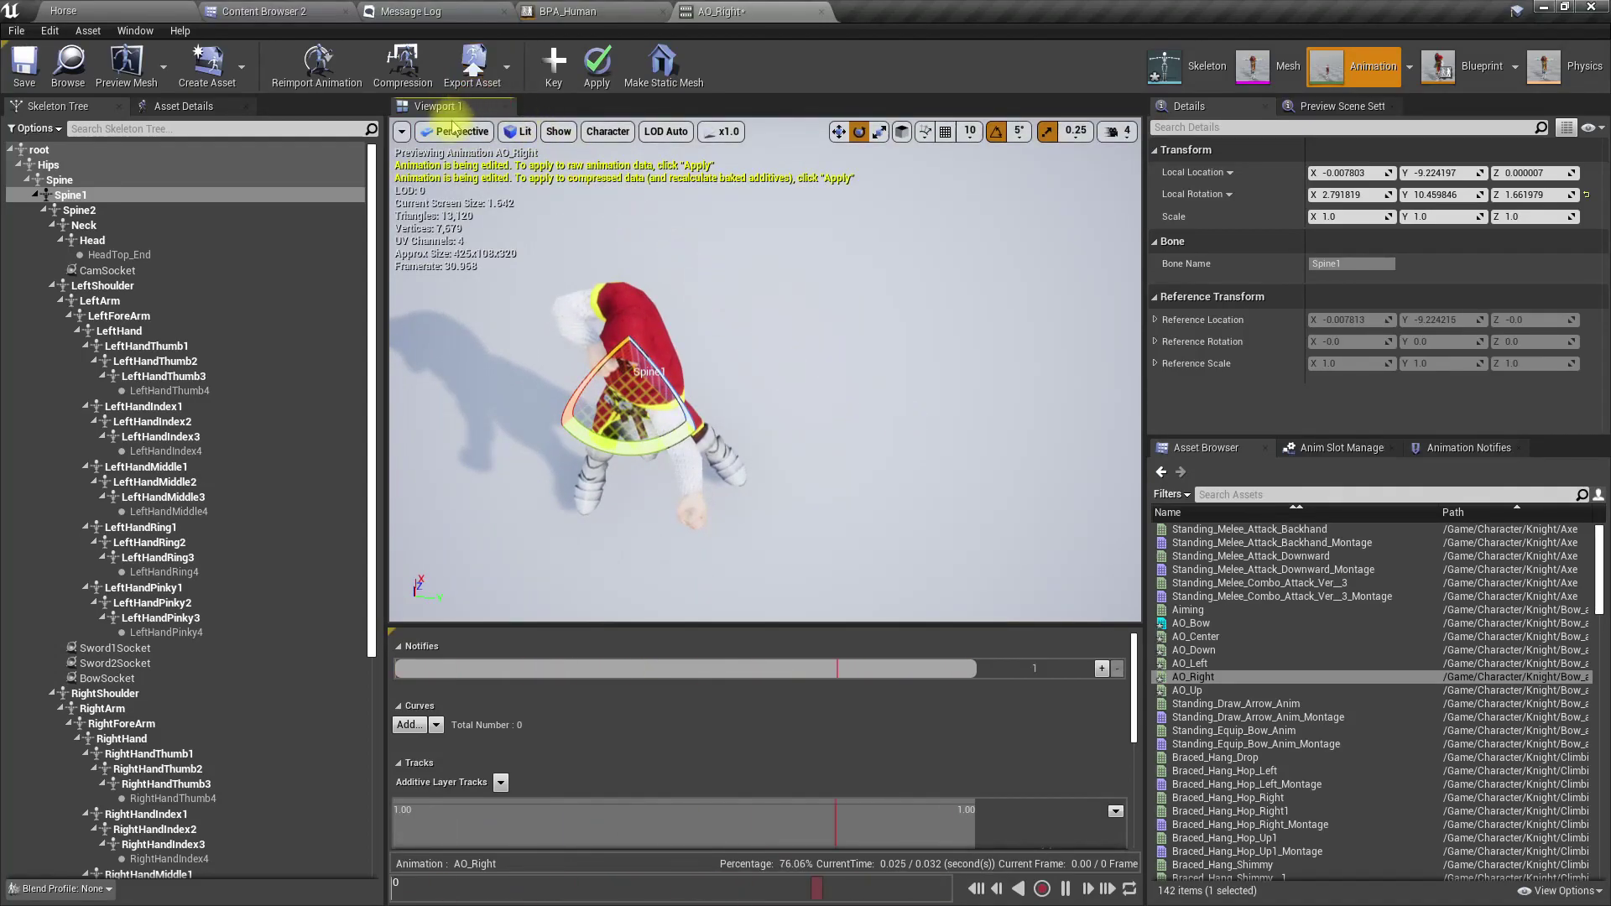
In Top view, swing the extended arm by rotating LeftShoulder -30 degrees to about 147 degrees in local X.
left_click(457, 131)
left_click(461, 191)
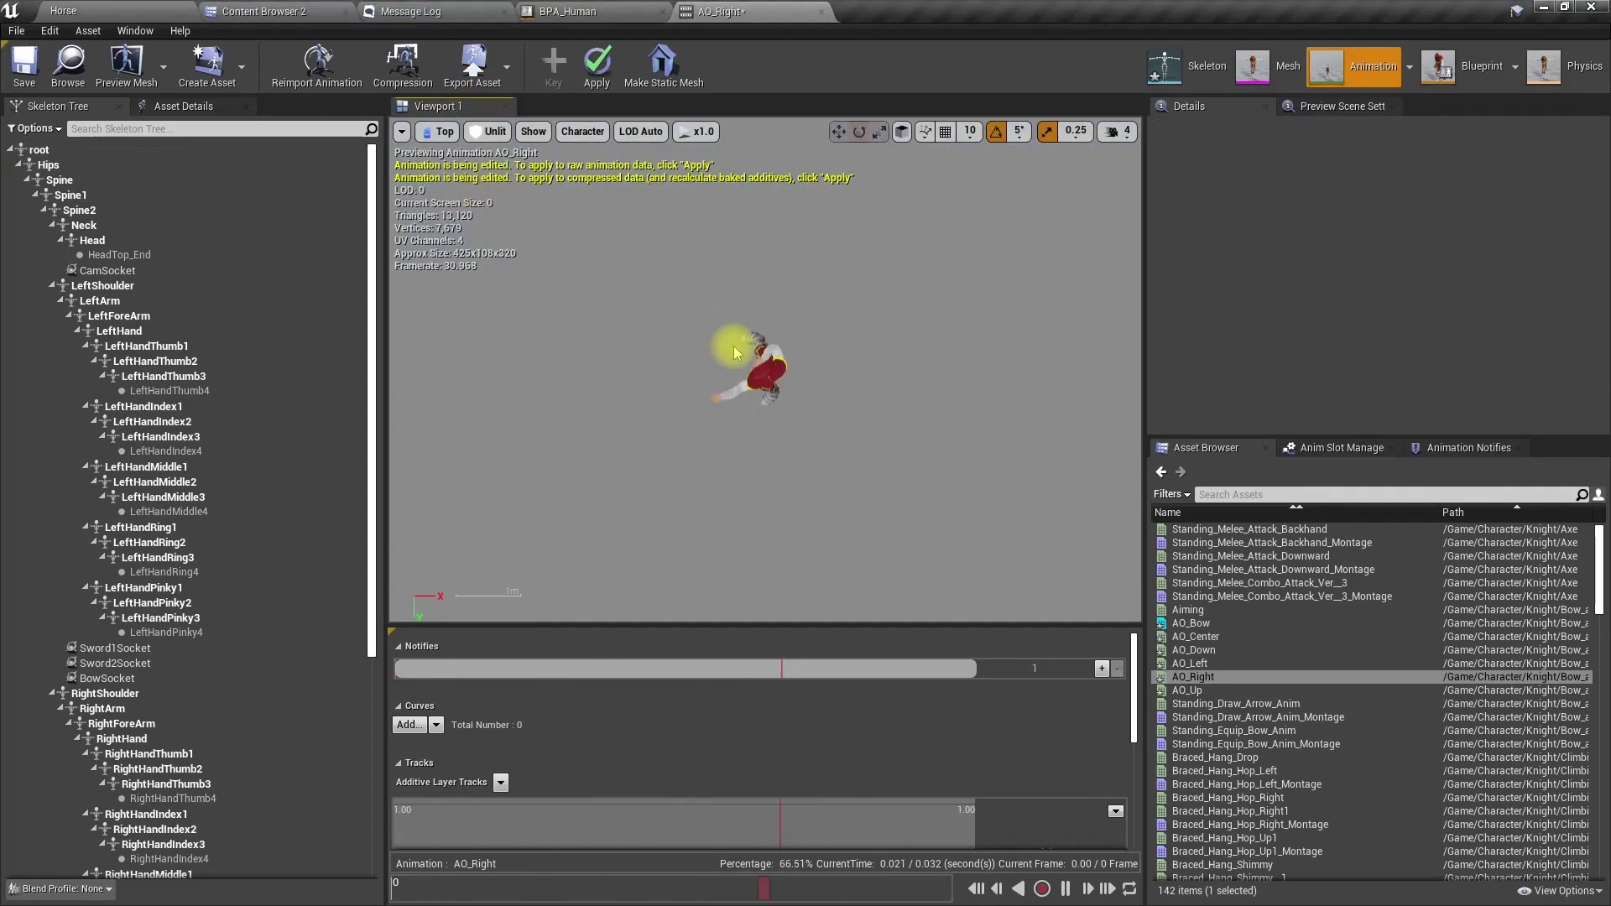
scroll(817, 391, "up", 3)
scroll(690, 334, "up", 2)
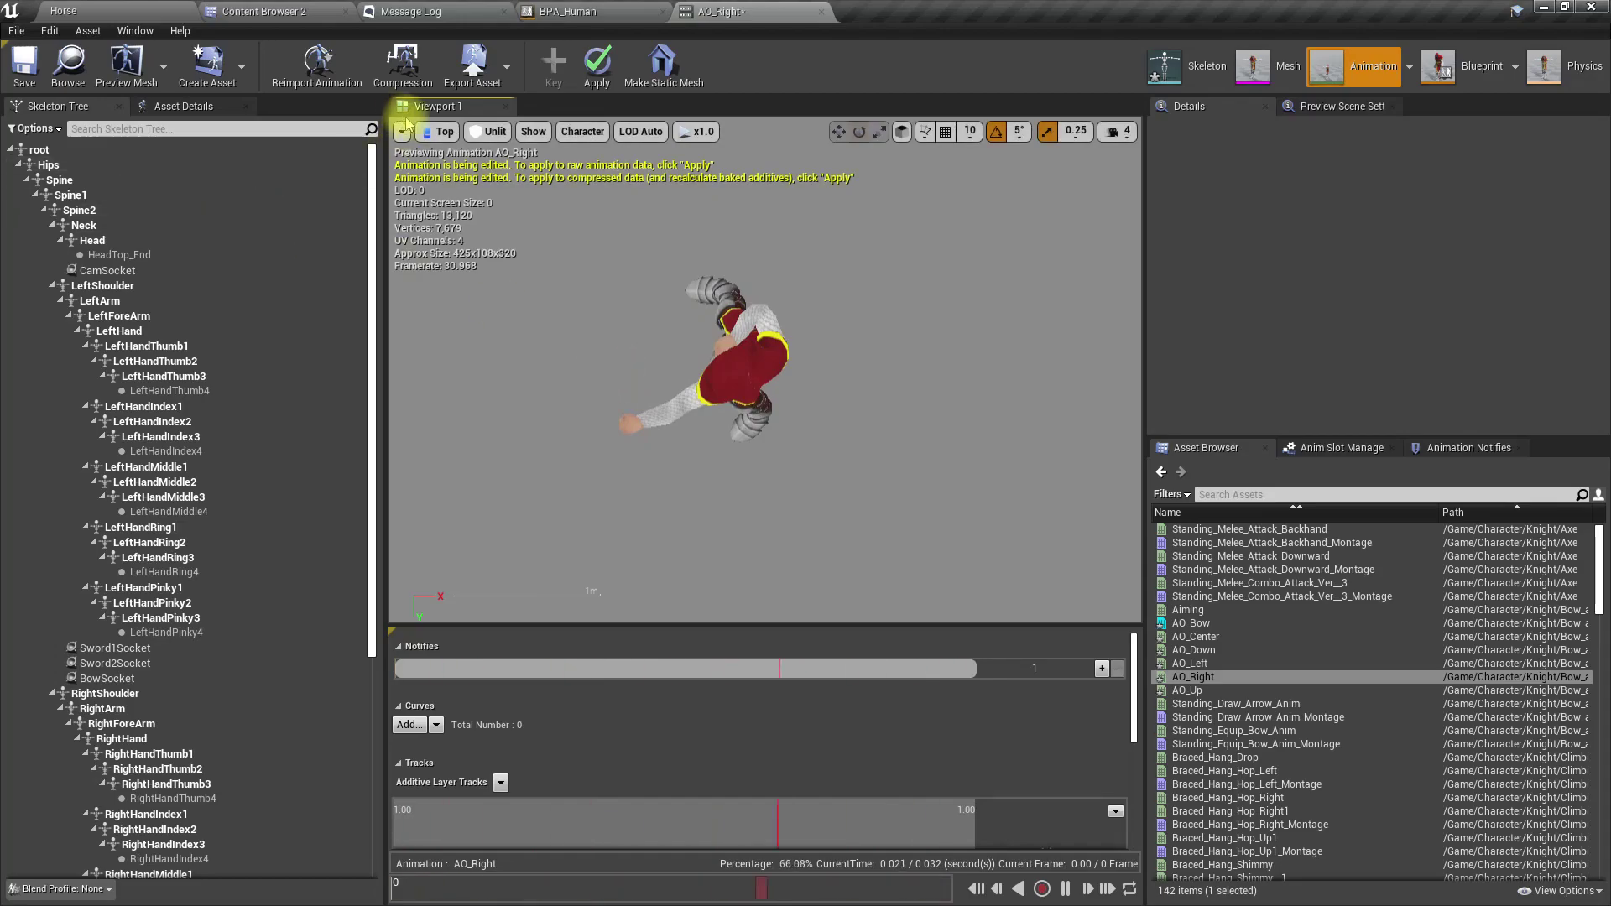
left_click(437, 132)
left_click(582, 131)
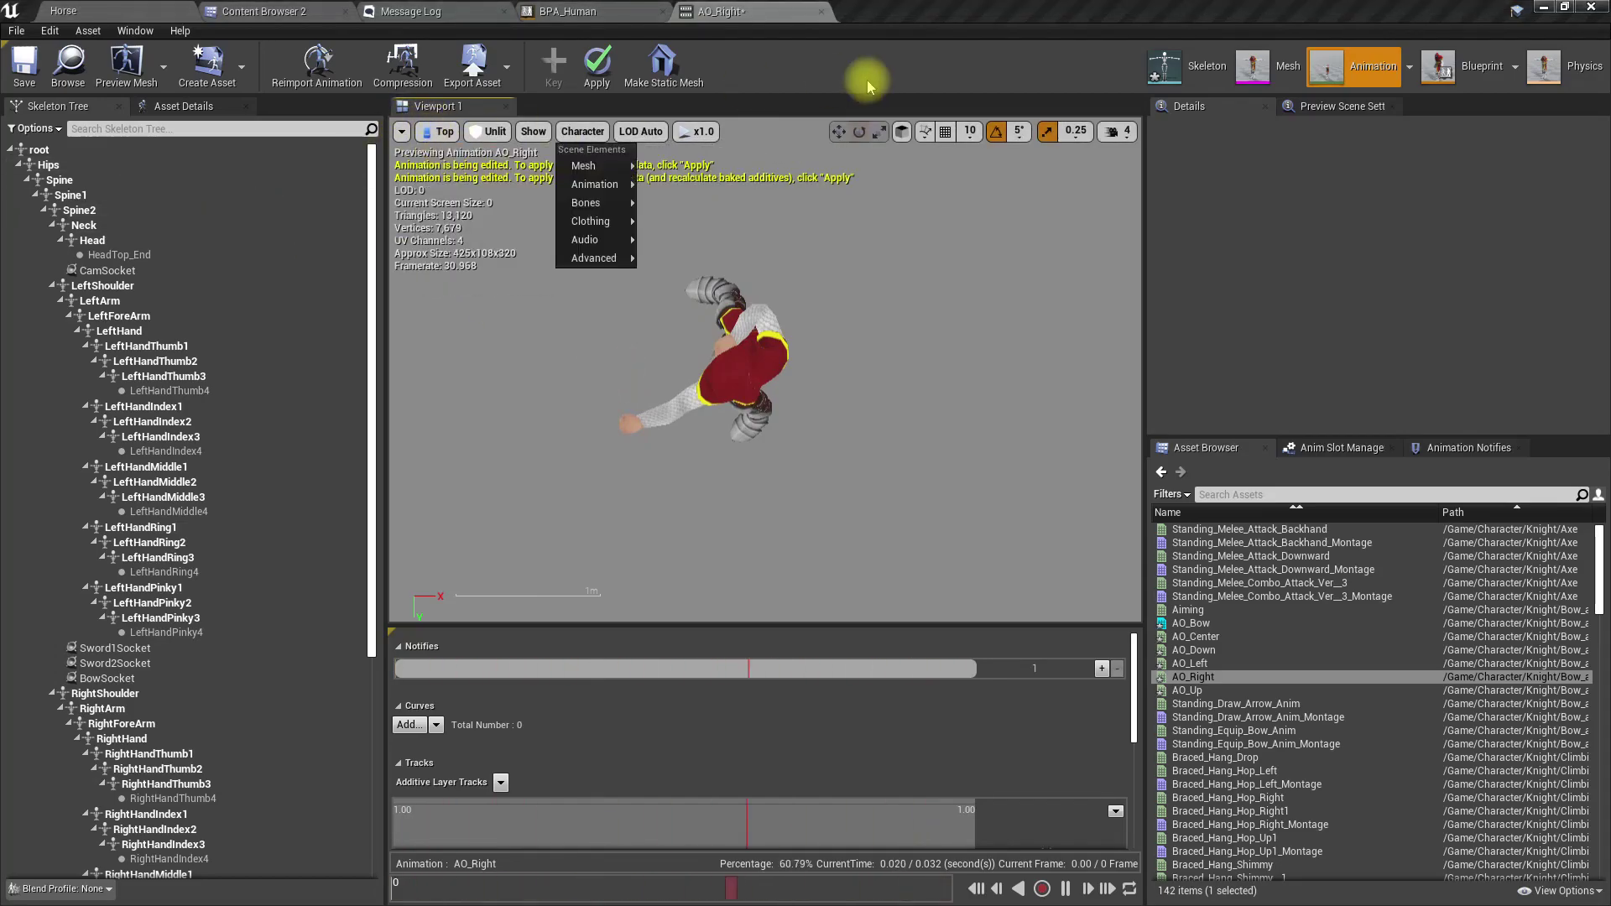
left_click(99, 287)
left_click_drag(655, 370, 667, 395)
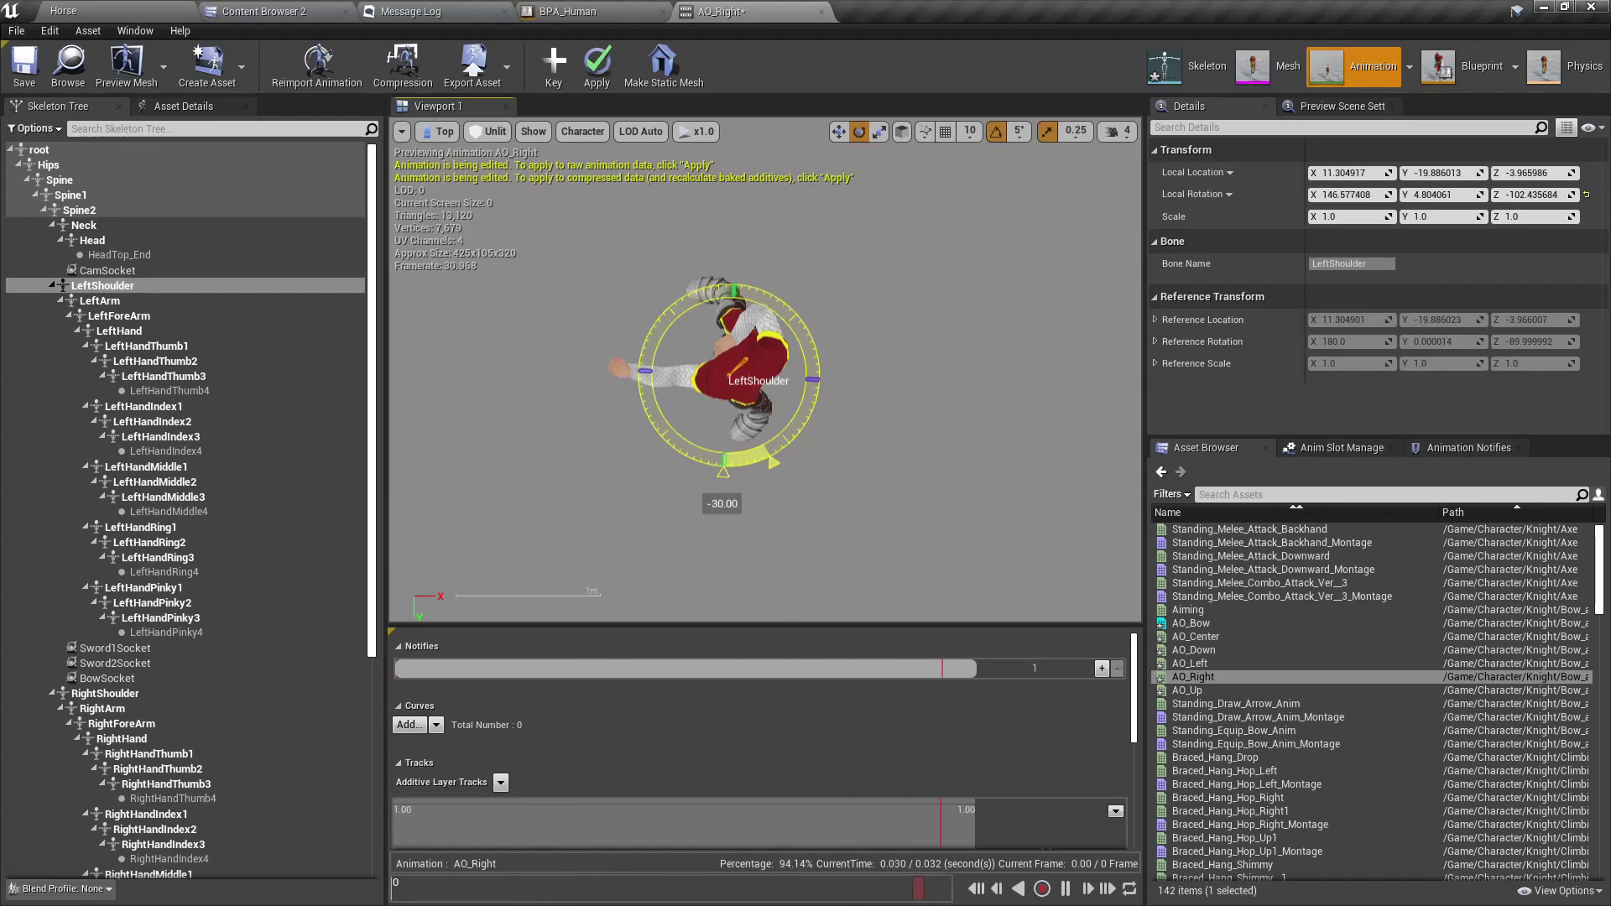
left_click_drag(892, 410, 895, 410)
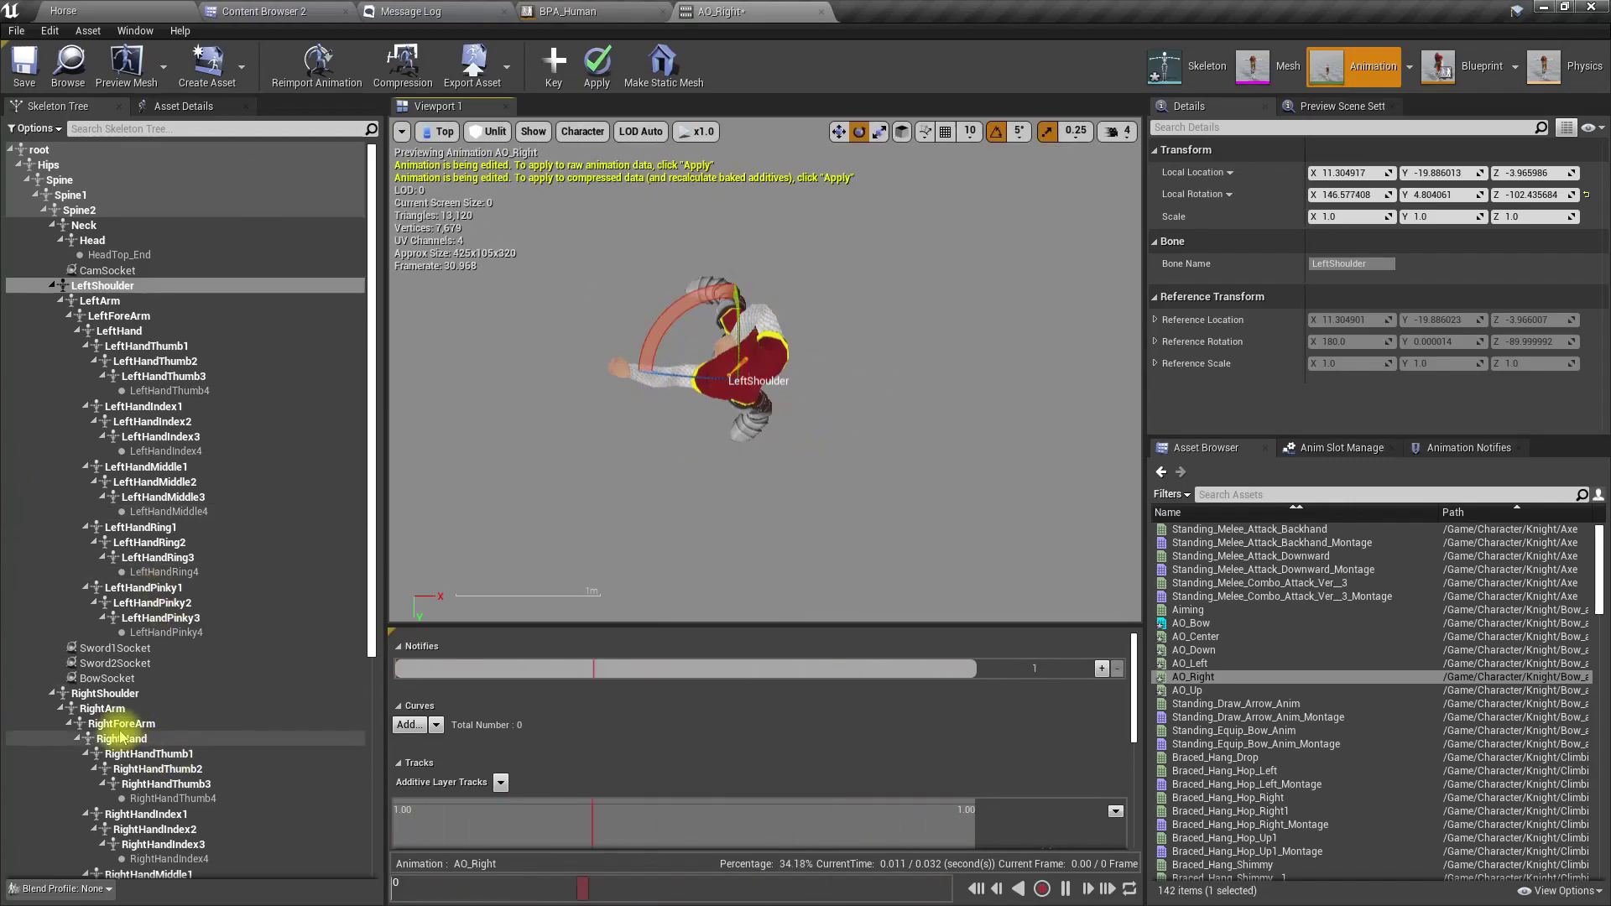
left_click(108, 678)
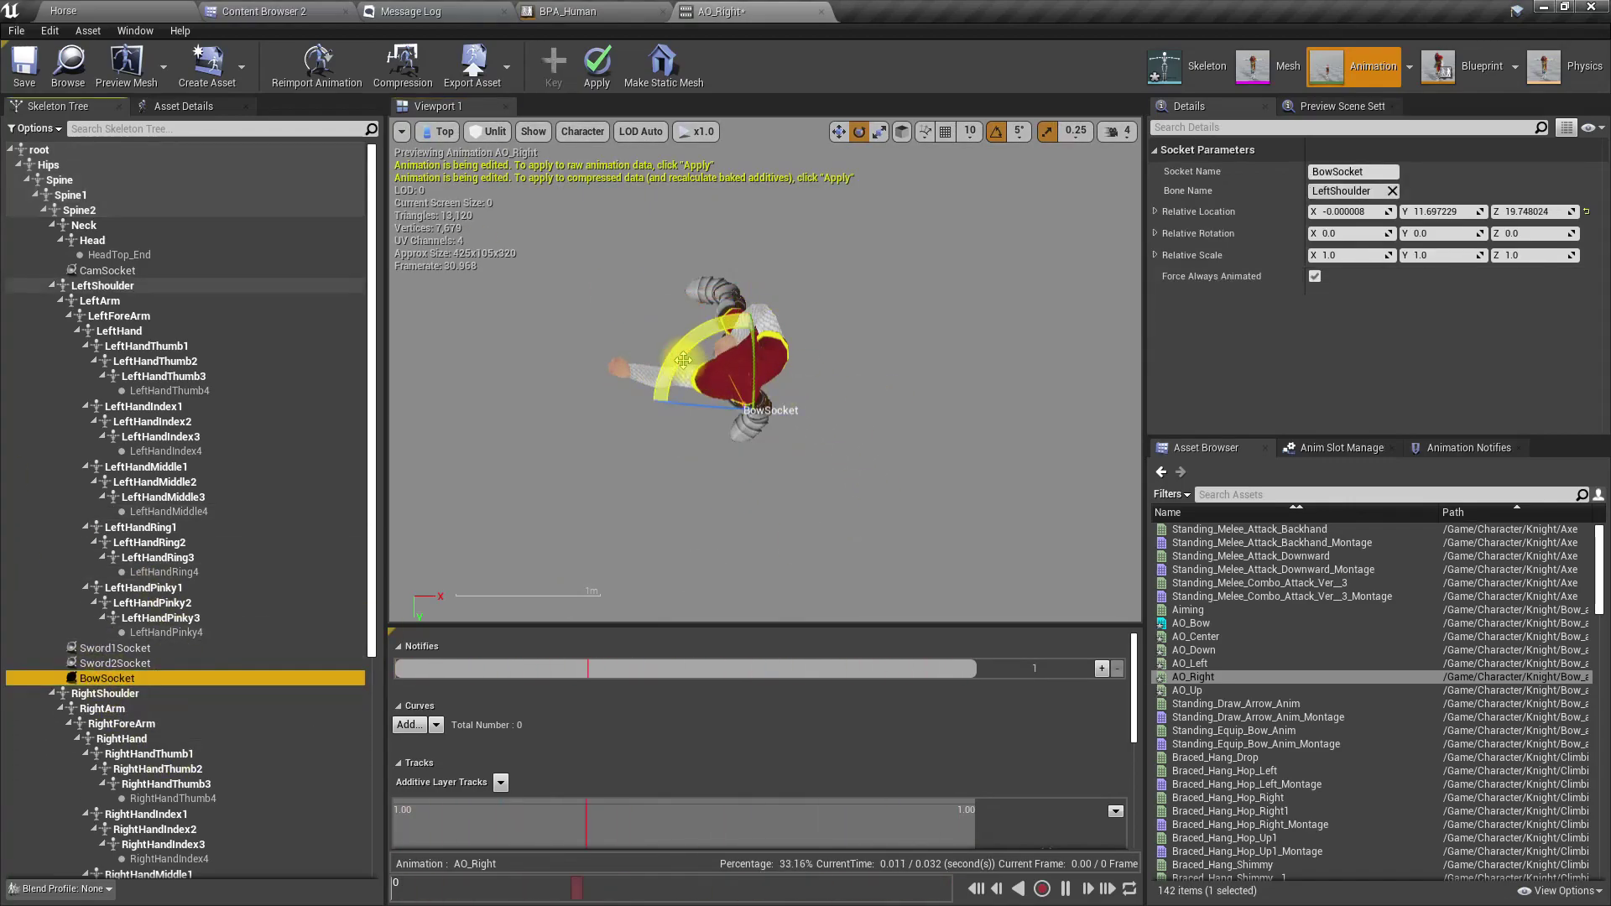
left_click_drag(683, 361, 705, 503)
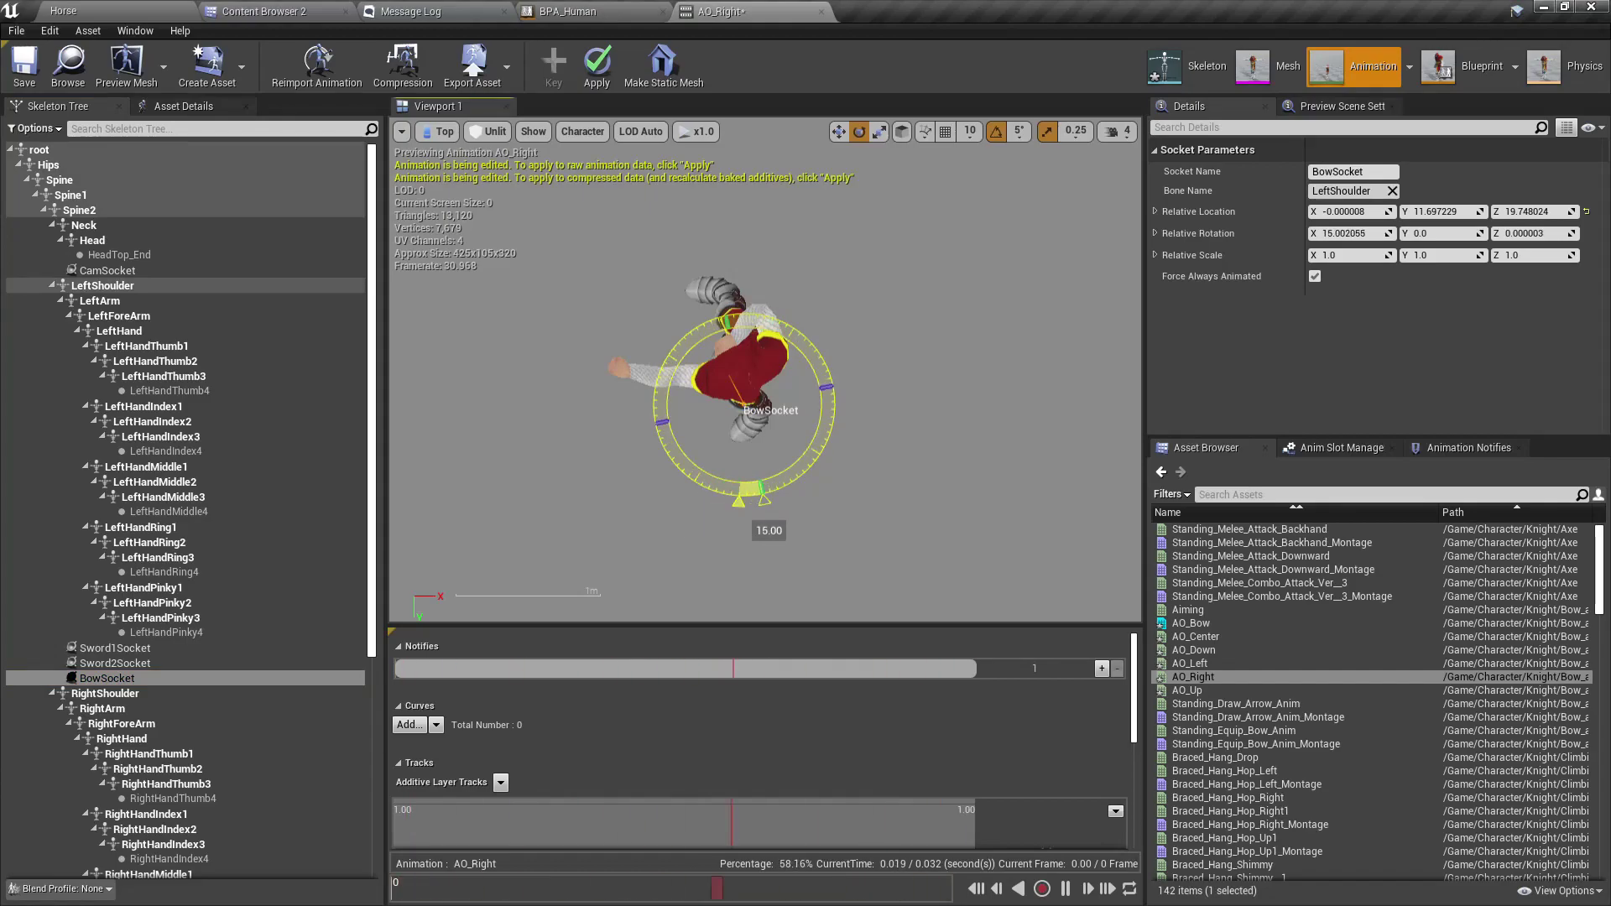
left_click_drag(683, 360, 683, 360)
key("ctrl+z")
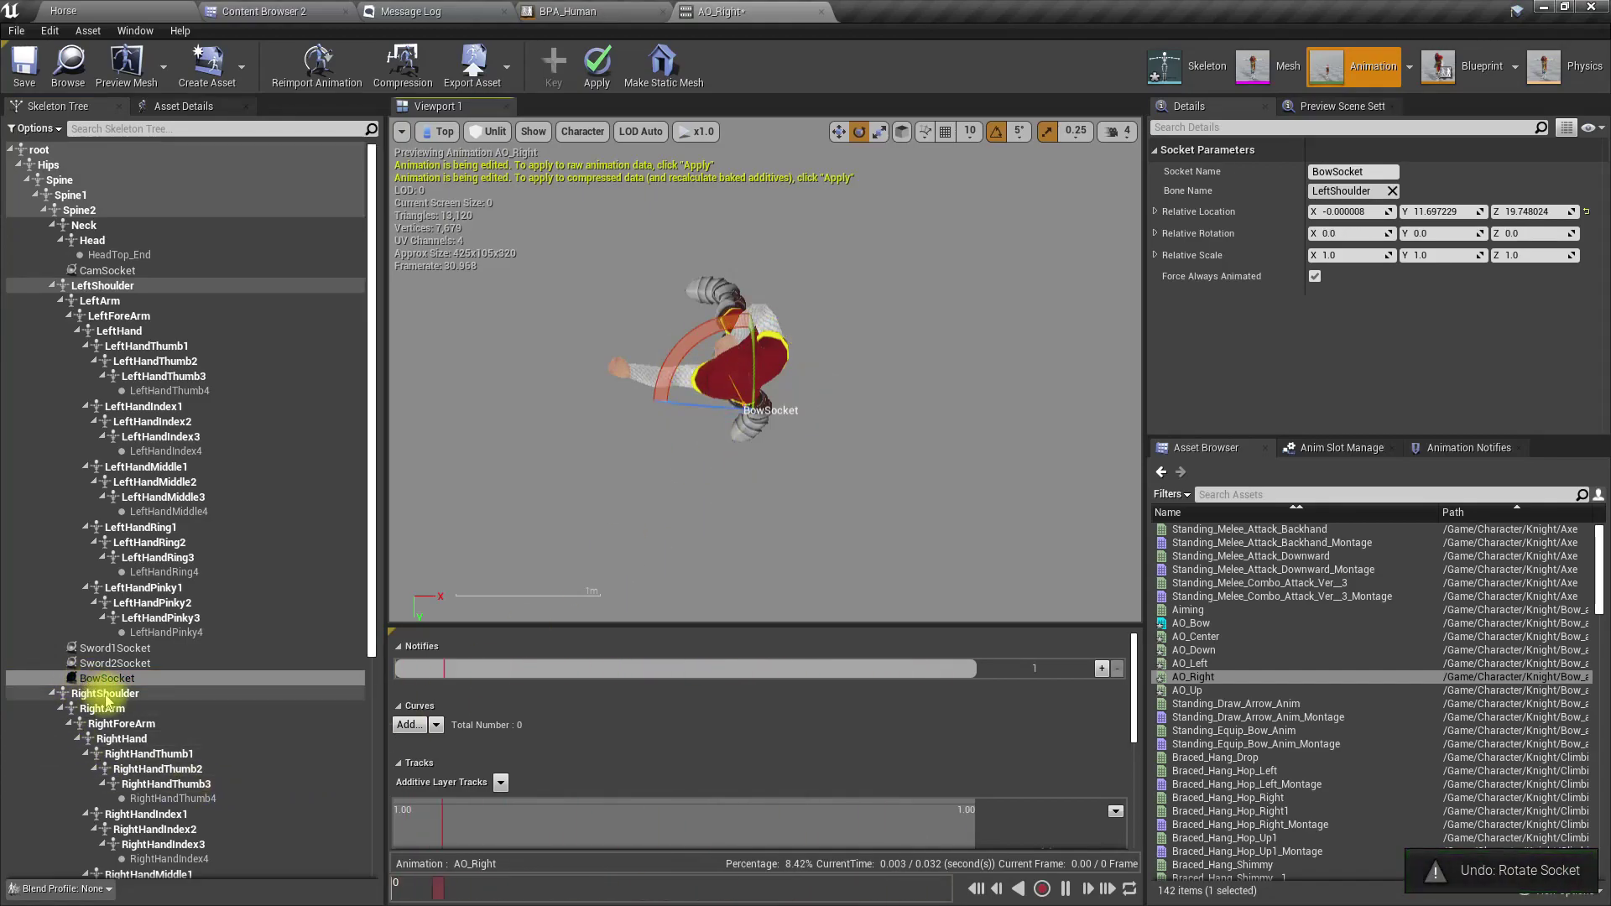
Pull the drawing arm back by rotating RightShoulder -40 degrees to about -39 degrees in local X.
left_click(105, 693)
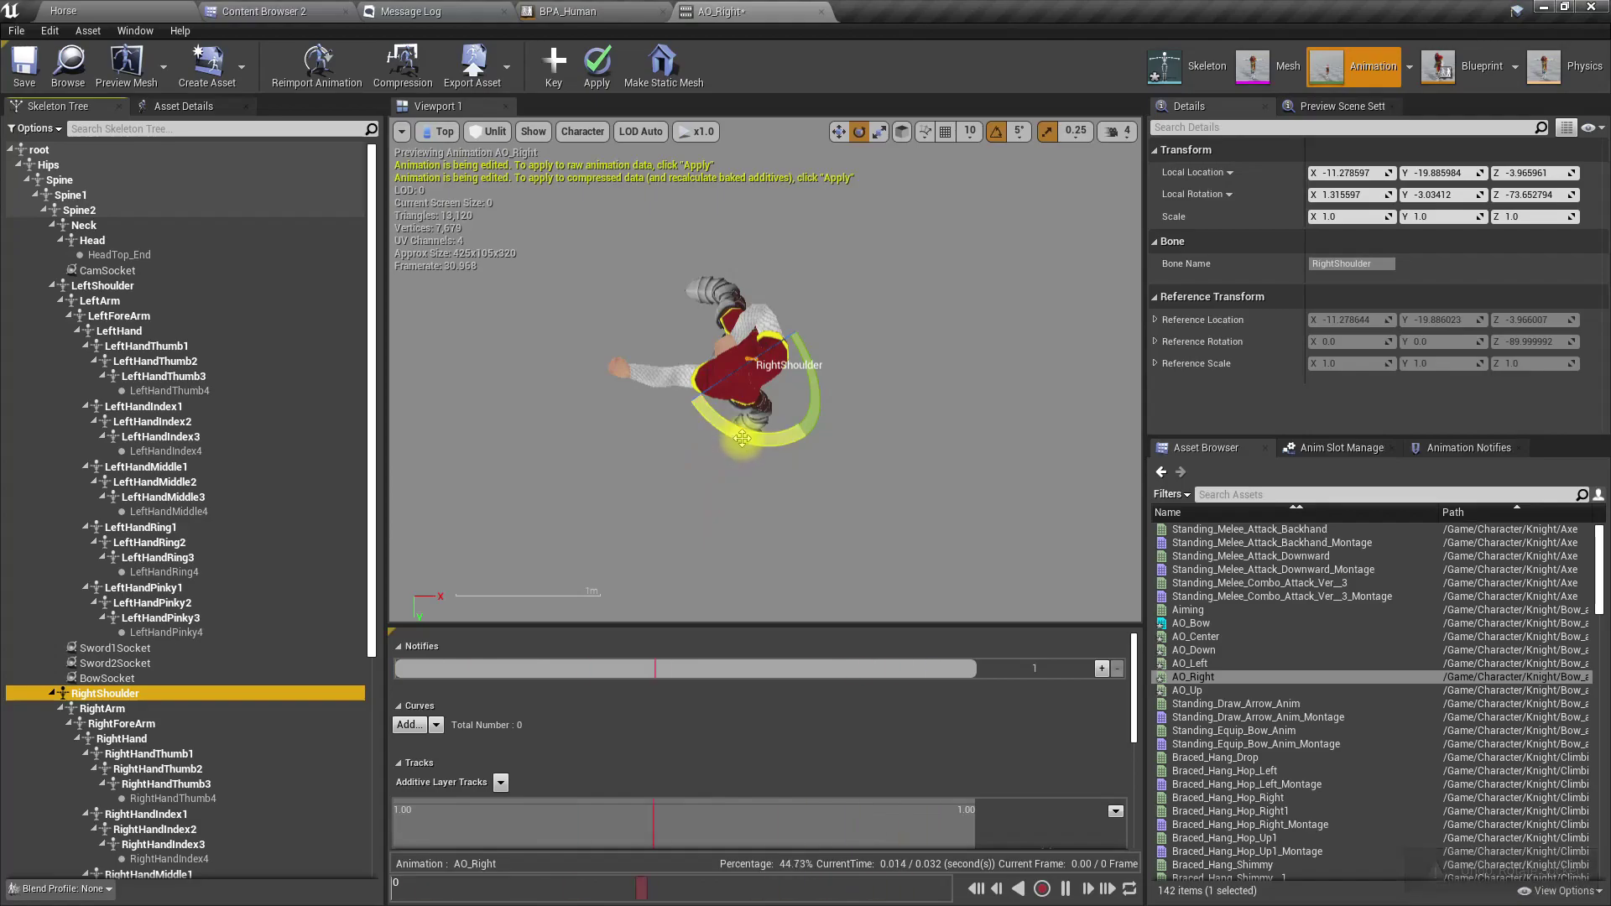
left_click_drag(747, 434, 712, 275)
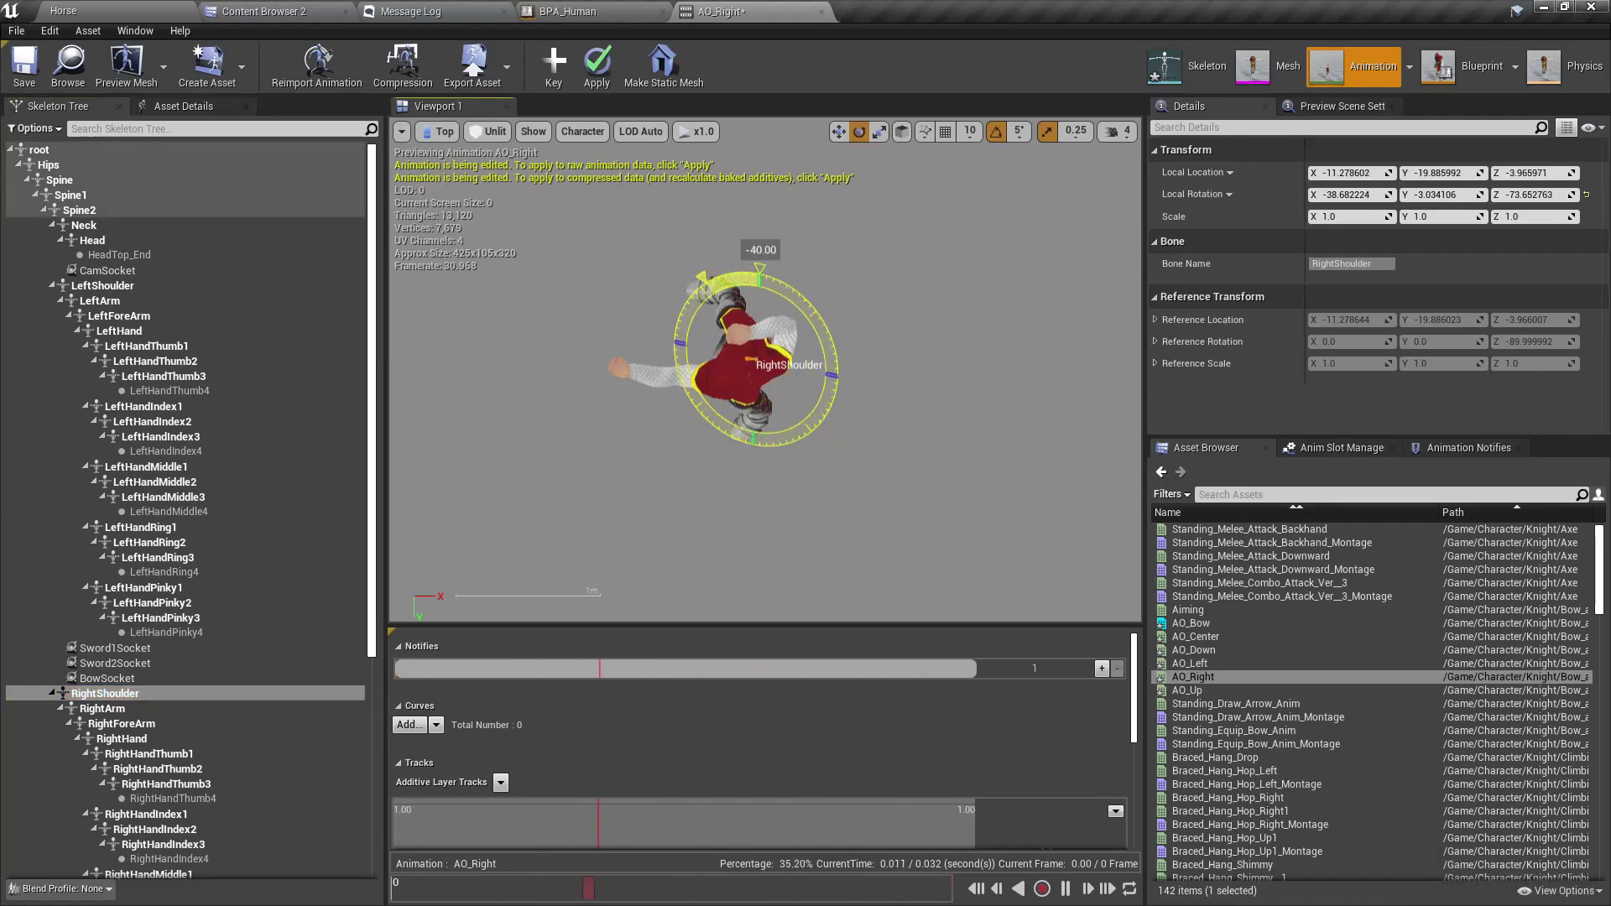
left_click_drag(701, 279, 700, 278)
In Perspective view, turn the head toward the aim by rotating the Neck bone to about 8 degrees in local Y.
left_click(437, 132)
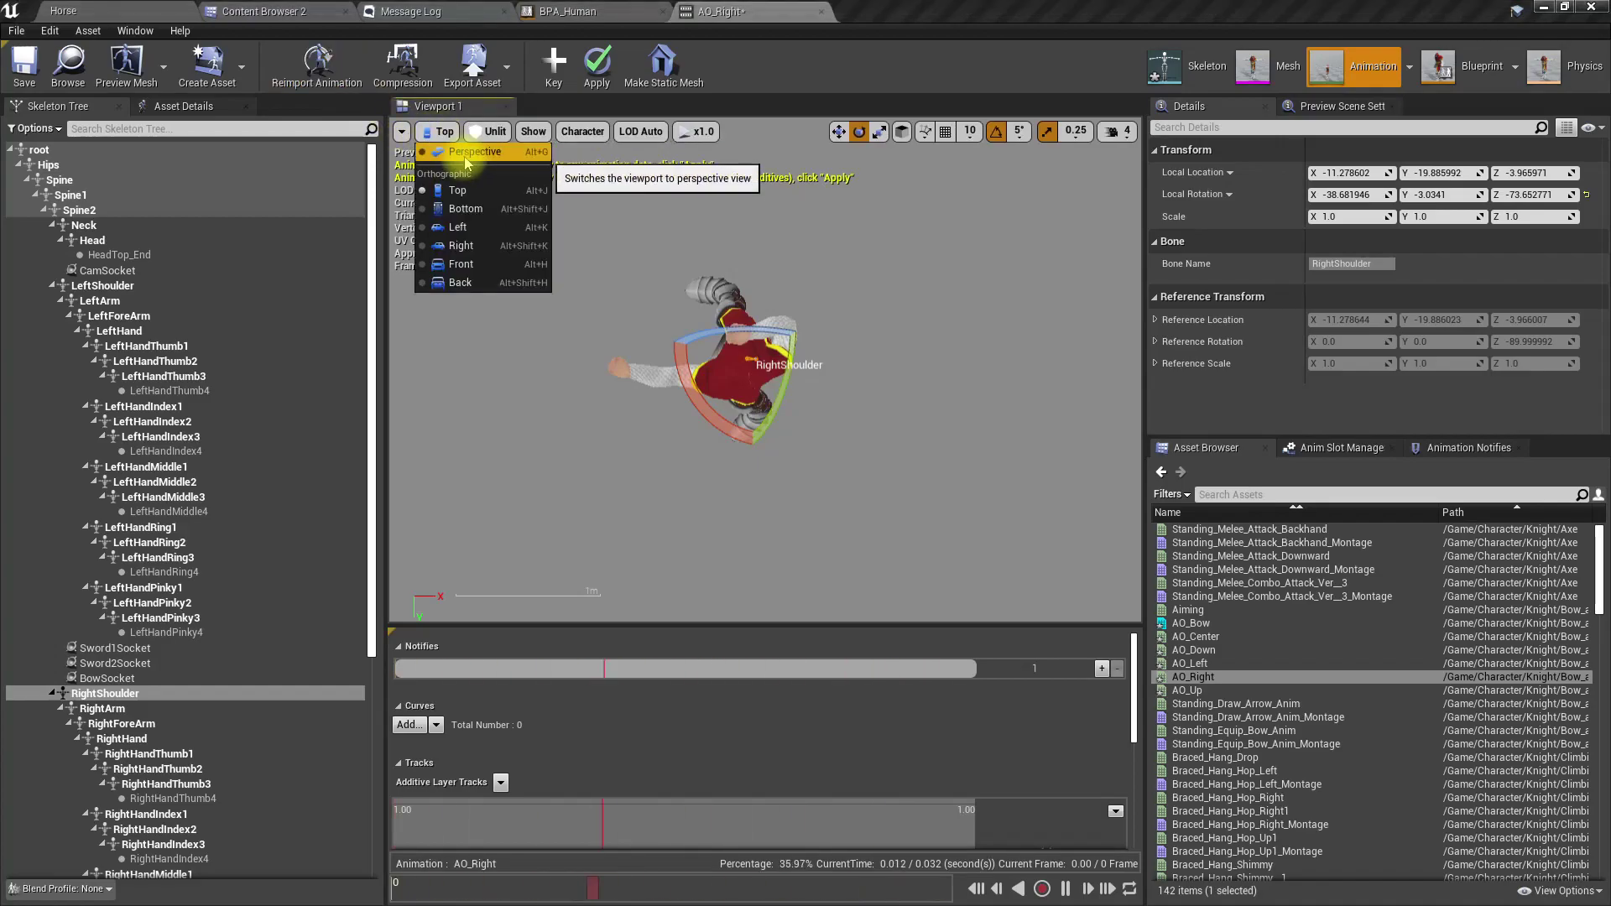
left_click(467, 152)
right_click_drag(766, 369, 667, 462)
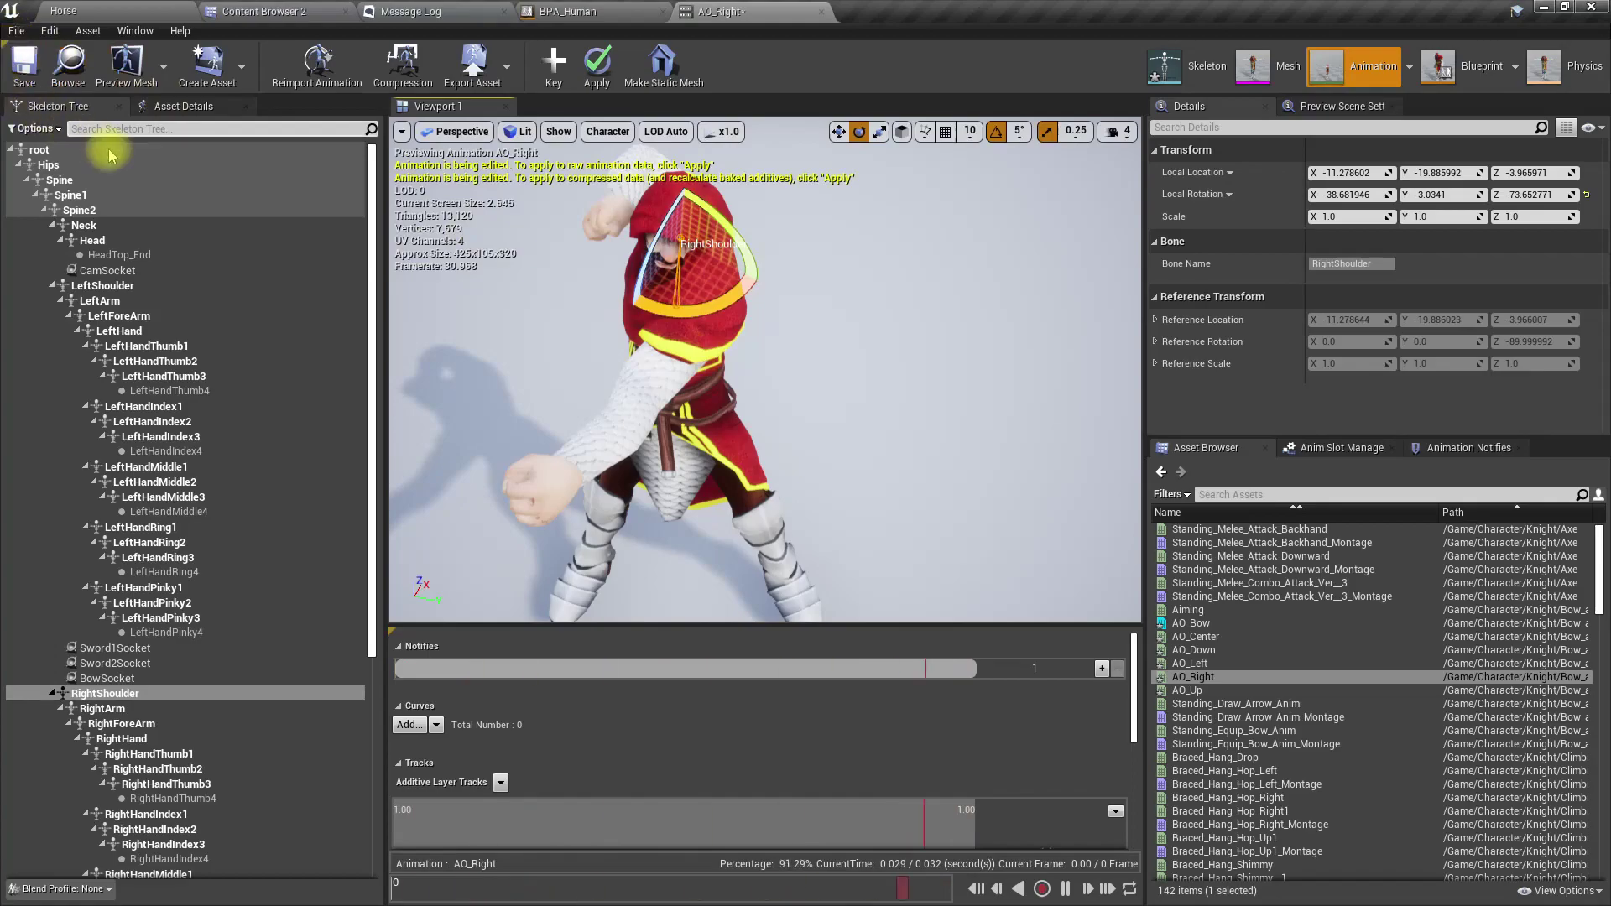
left_click(83, 225)
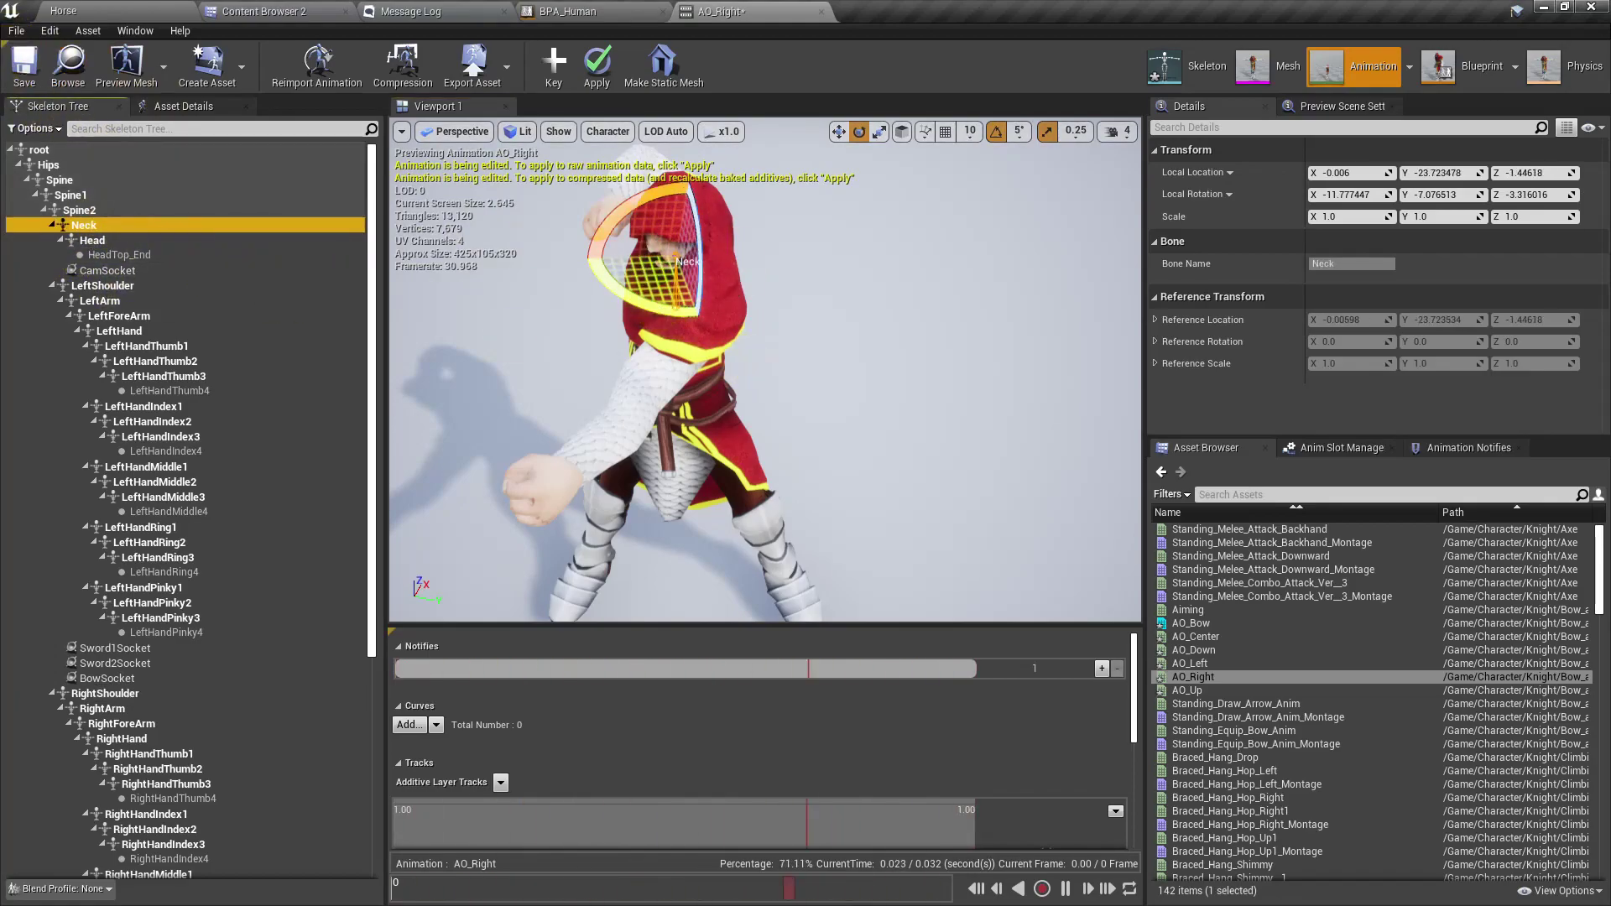
left_click_drag(657, 315, 667, 344)
Raise the extended arm by rotating LeftShoulder 10 degrees to about -1 in local Y and -111 in local Z.
key("a")
right_click_drag(671, 344, 781, 319)
key("s")
right_click_drag(702, 395, 722, 397)
middle_click_drag(702, 395, 724, 478)
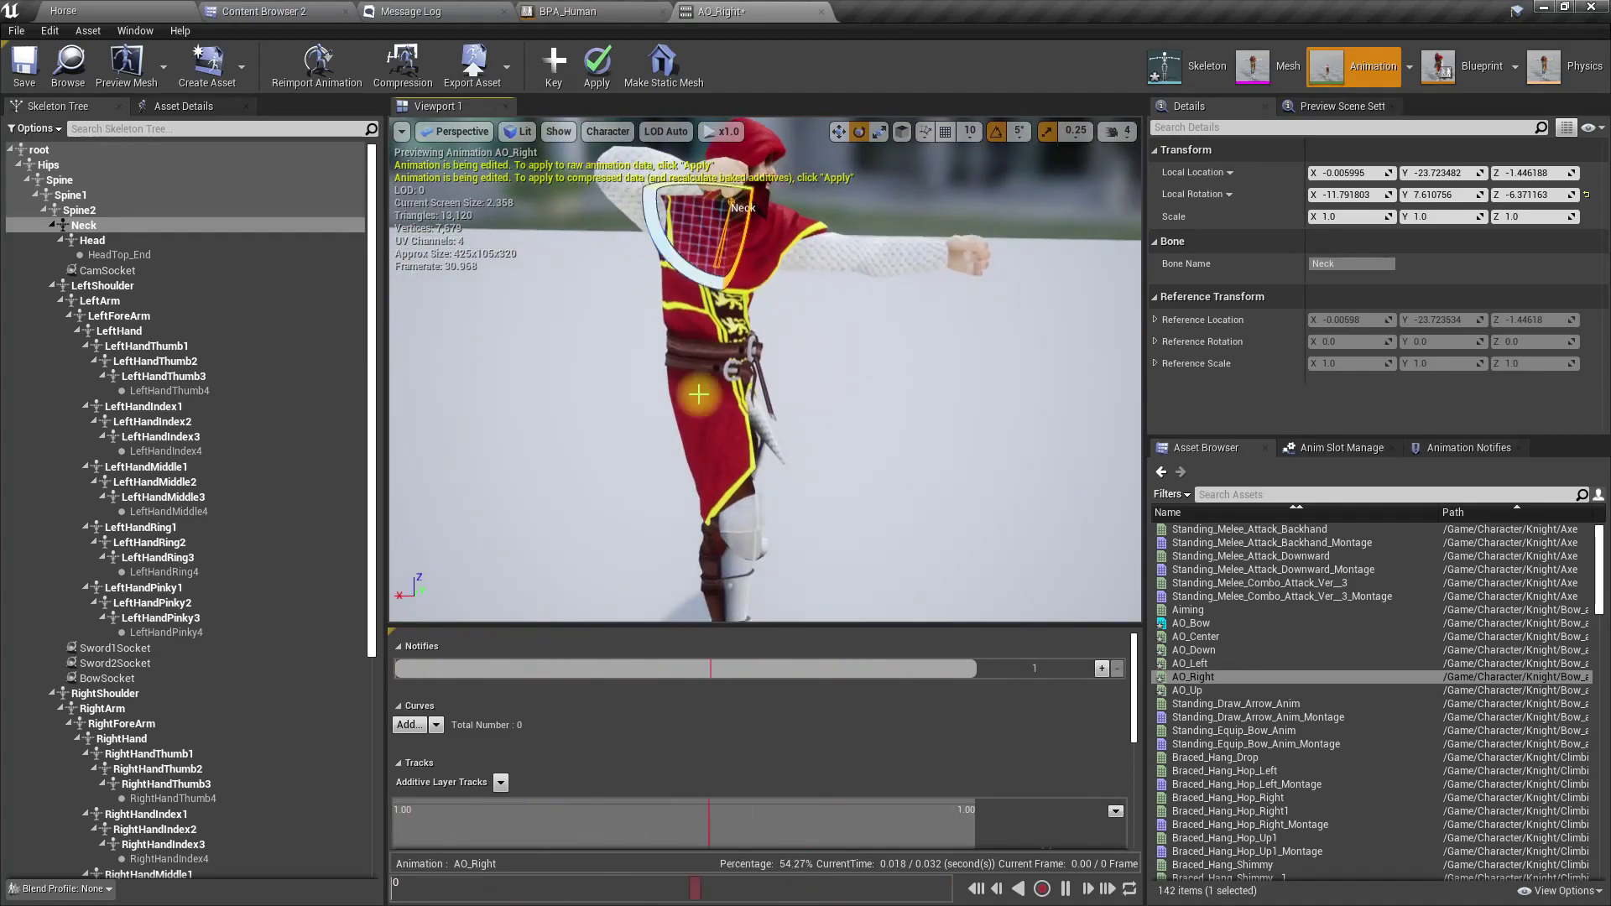
left_click(101, 286)
left_click_drag(844, 216, 814, 236)
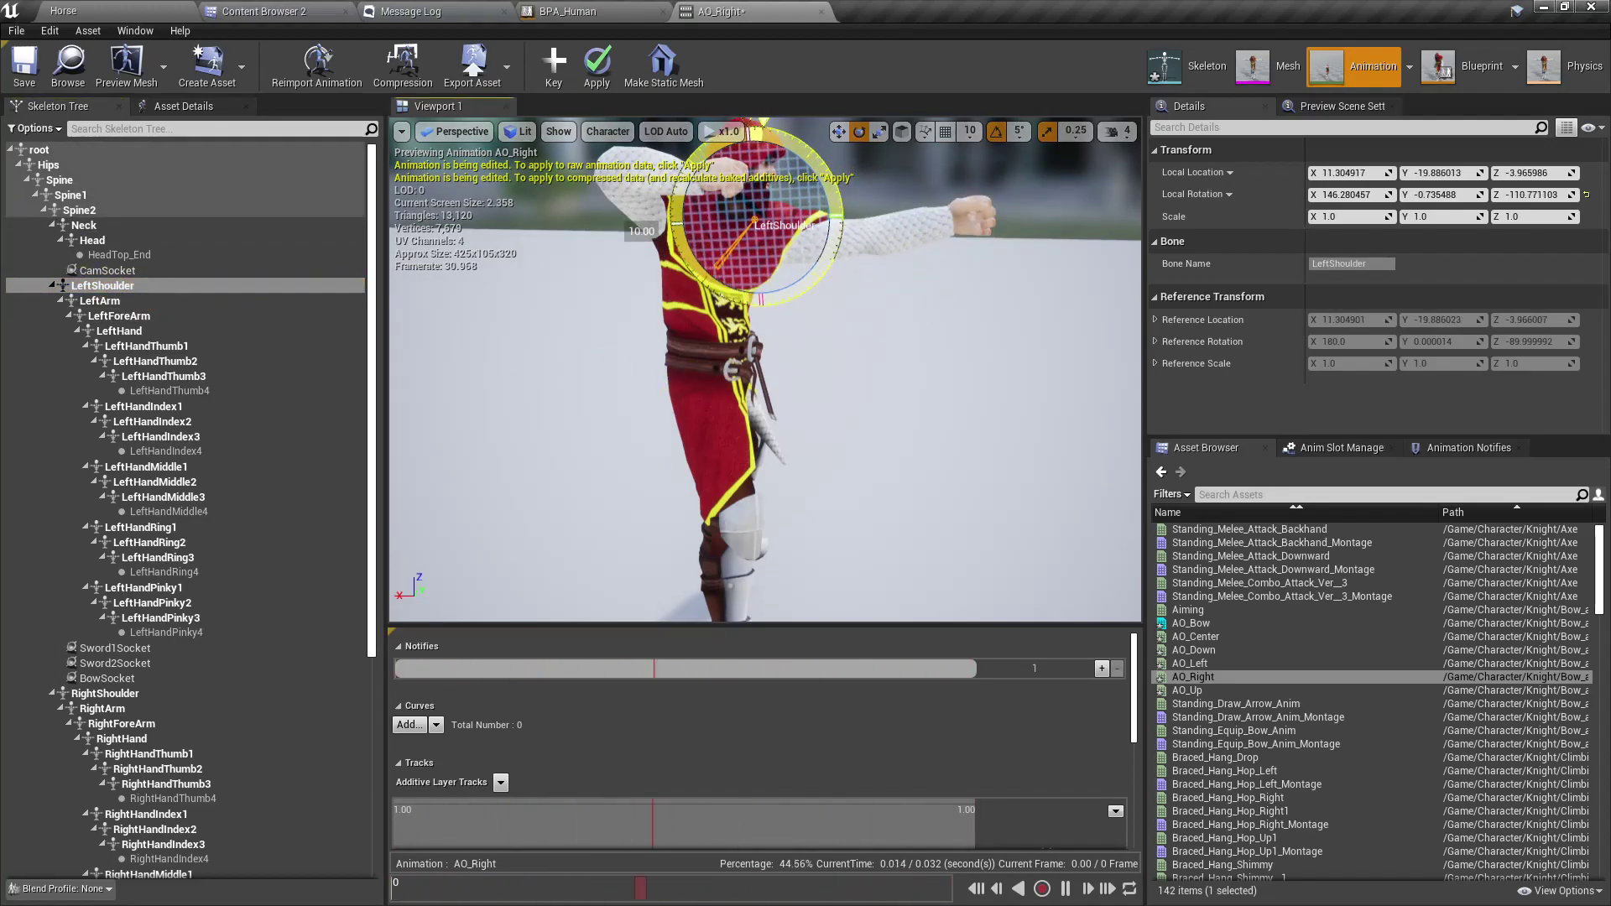
Try to key and apply the AO_Right pose, and inspect the character from the side.
key("s")
right_click_drag(999, 446, 993, 495)
key("w")
key("s")
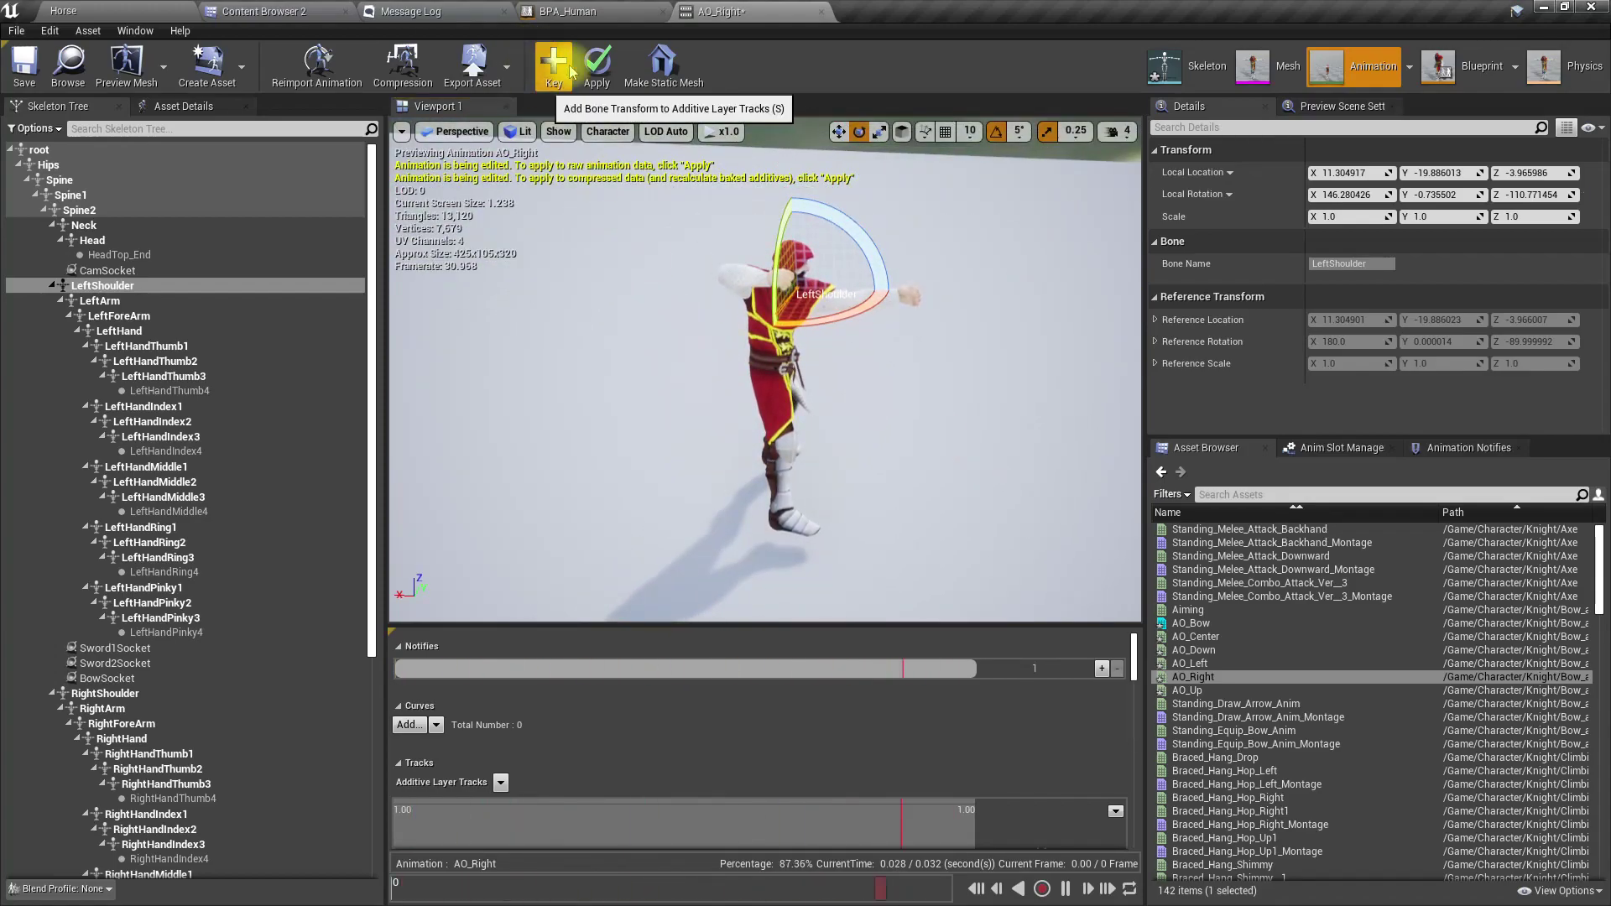
left_click(595, 63)
right_click_drag(880, 414, 900, 412)
key("w")
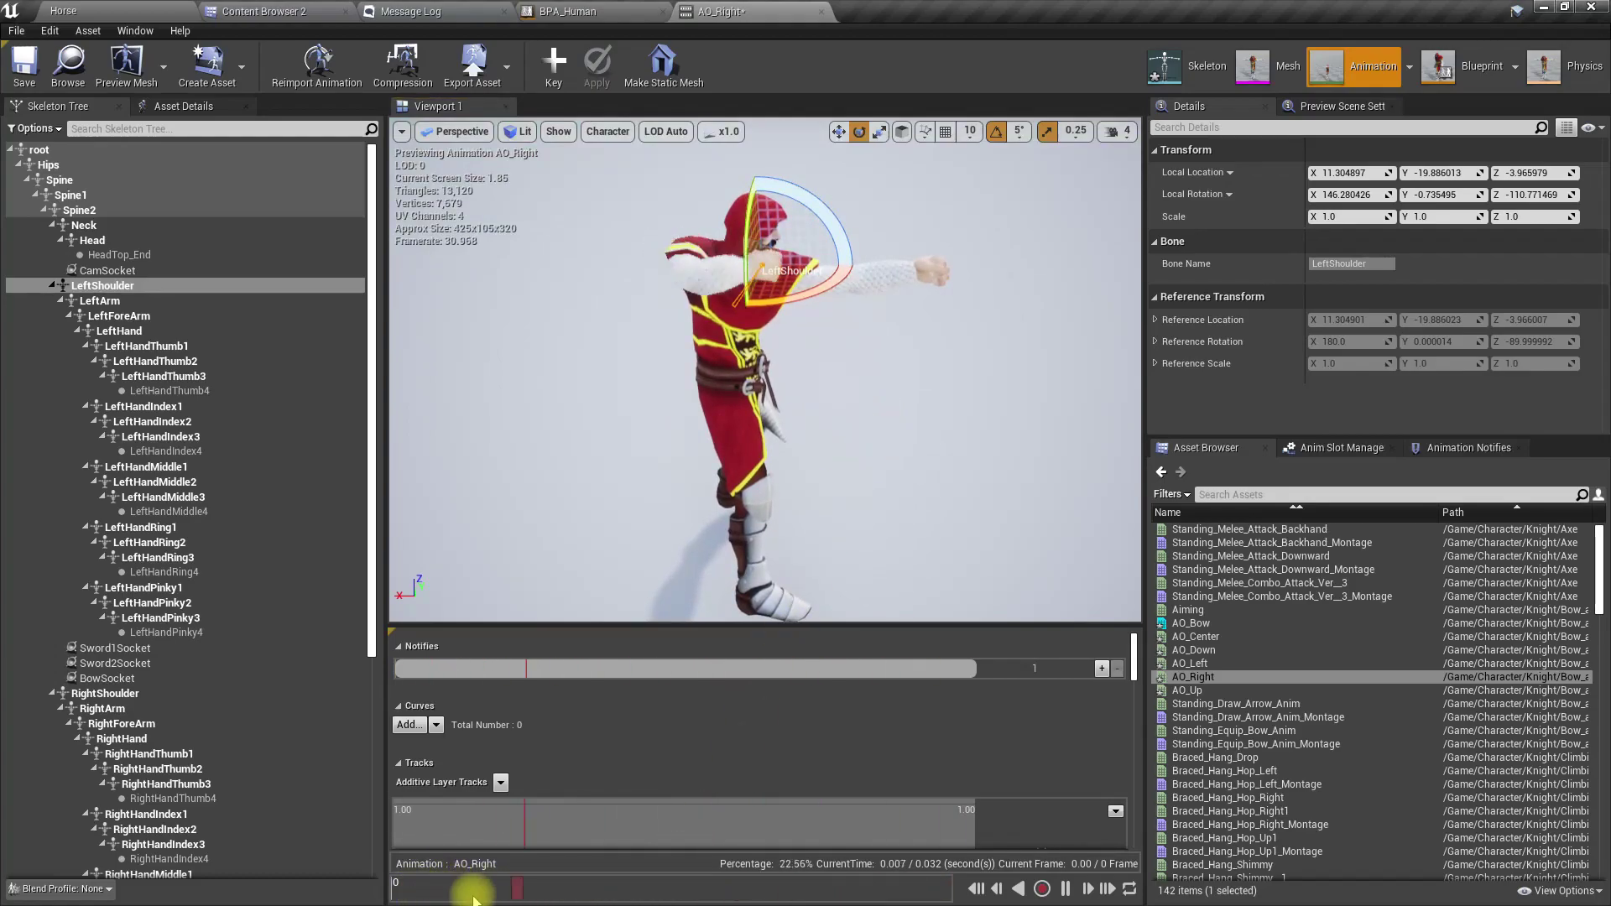
Undo the applied pose and try applying AO_Right again with the playhead at time 0.
key("ctrl+z")
key("ctrl+z")
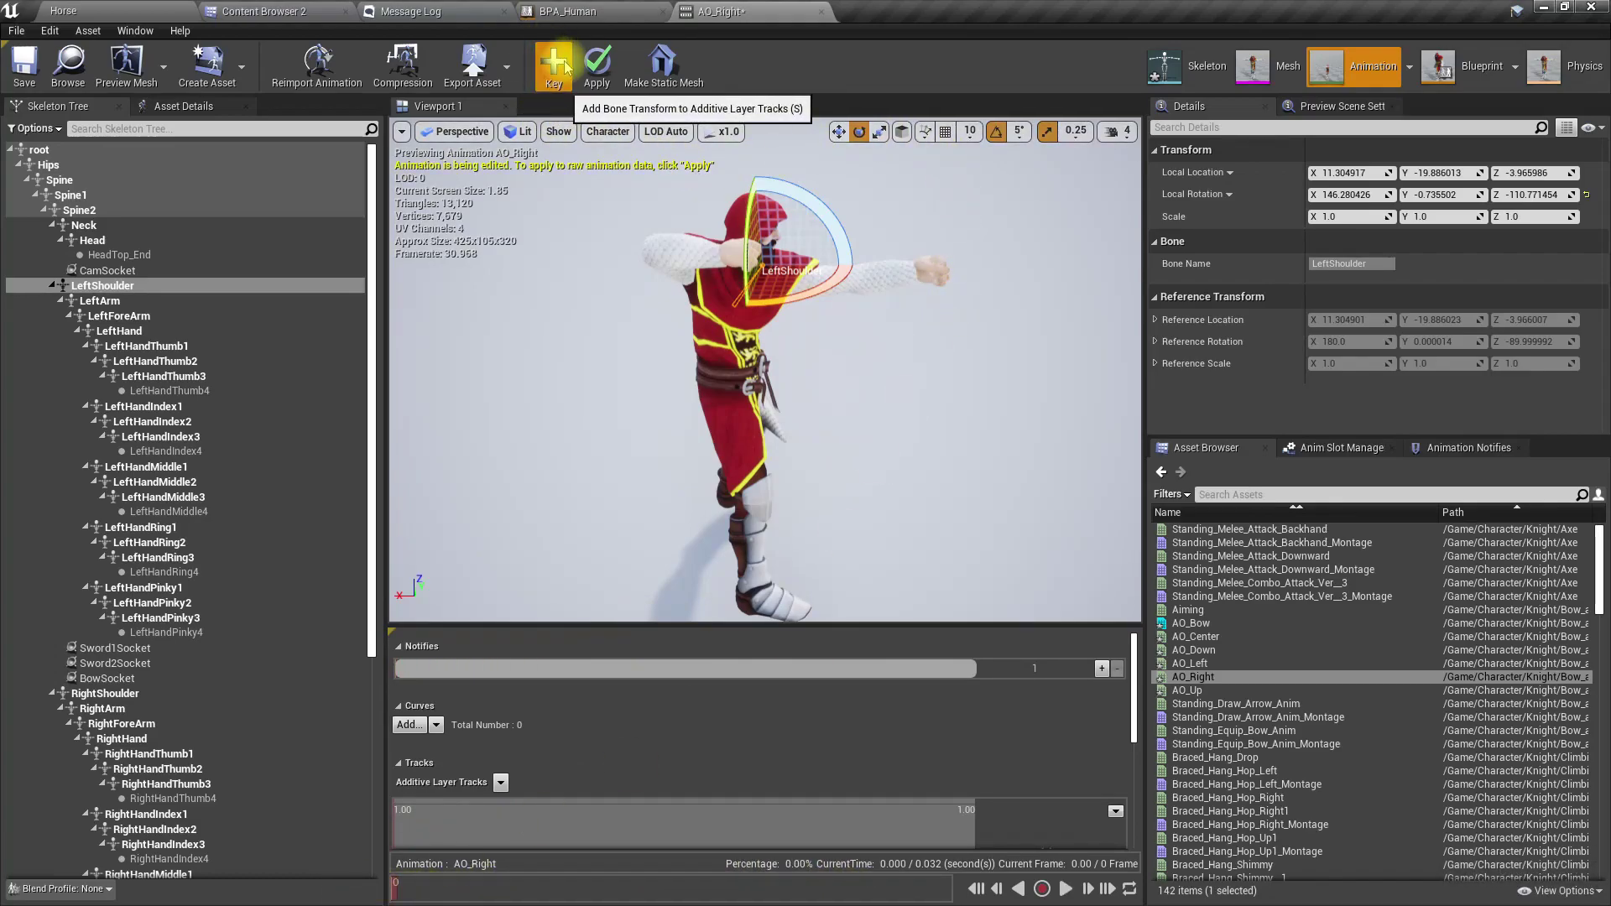
left_click(597, 65)
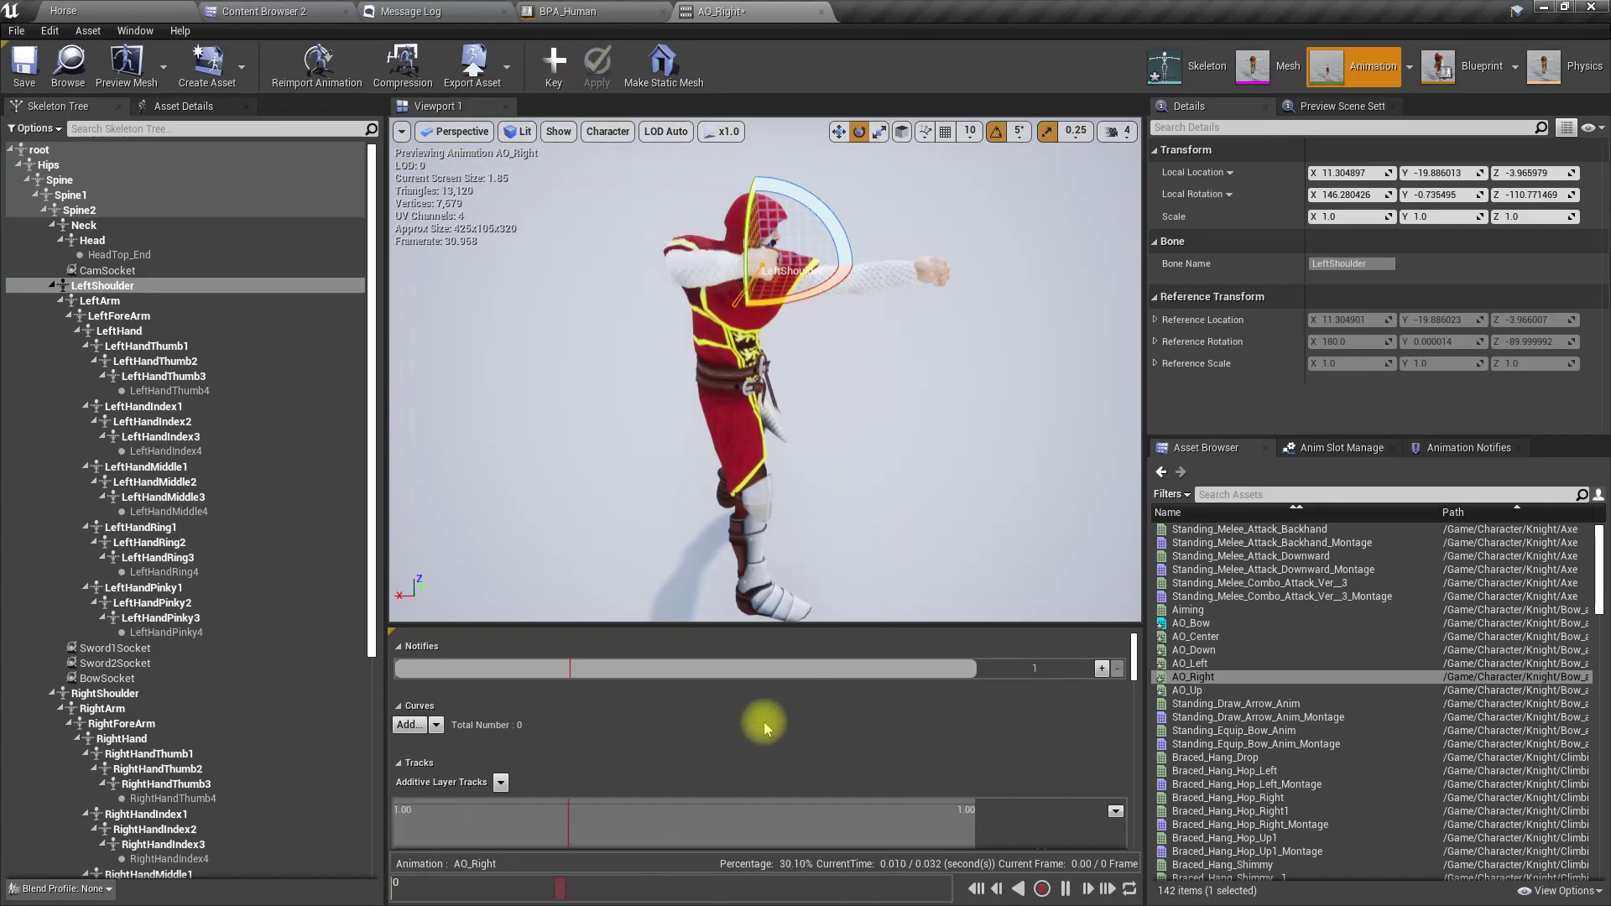
Check the AO_Right tracks at time 0 and undo the series of bone rotations made in the pose.
left_click(744, 888)
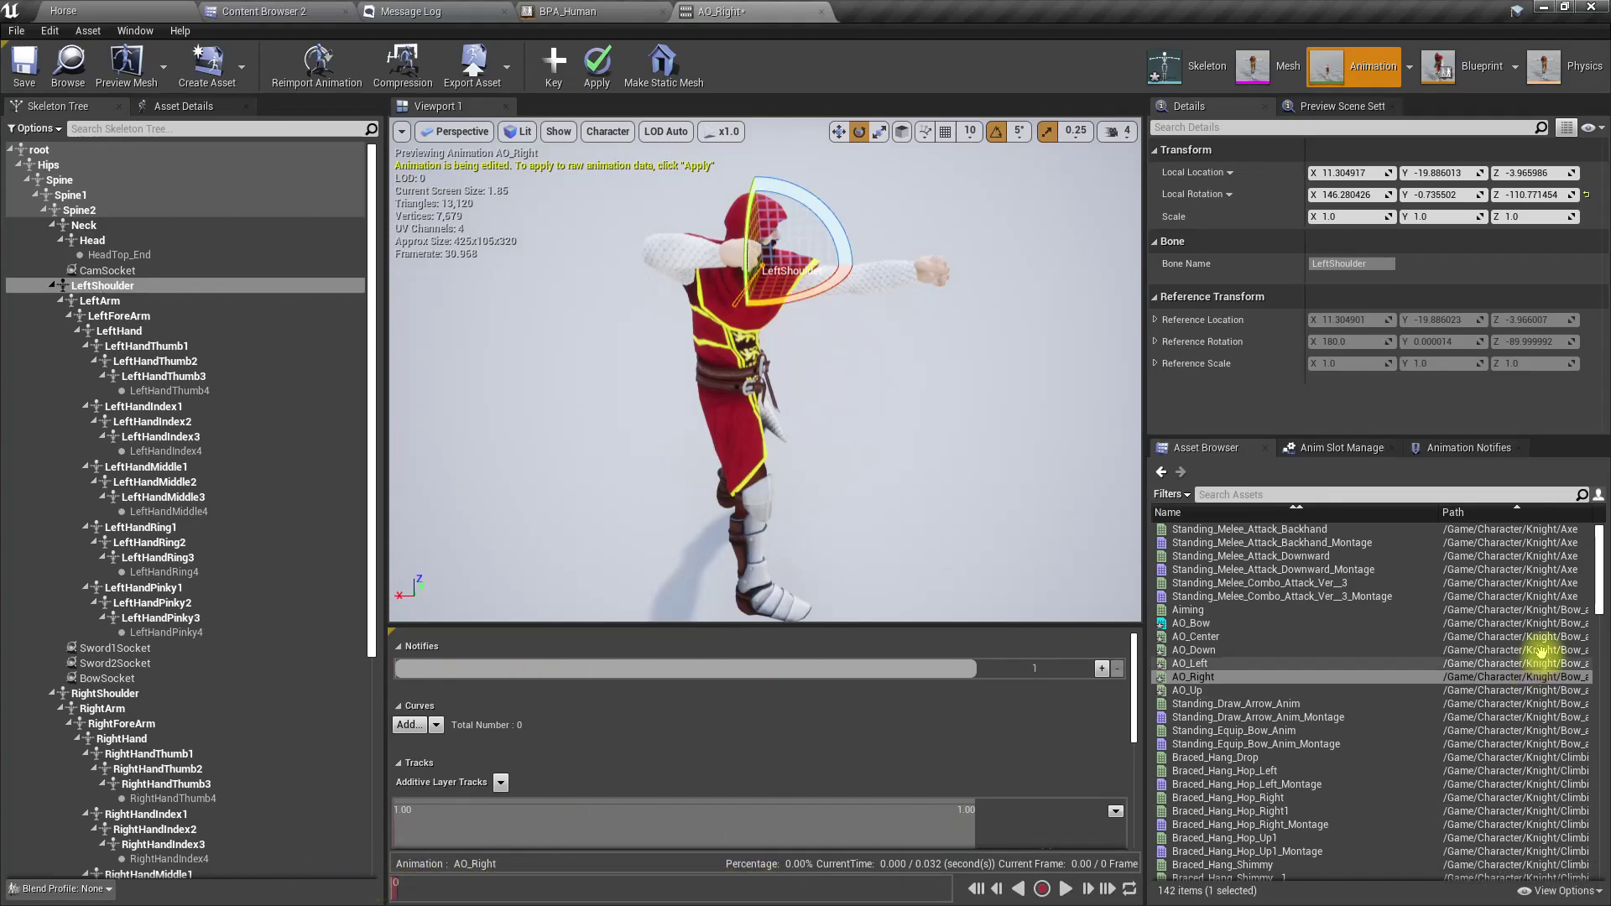
left_click_drag(1139, 700, 1150, 834)
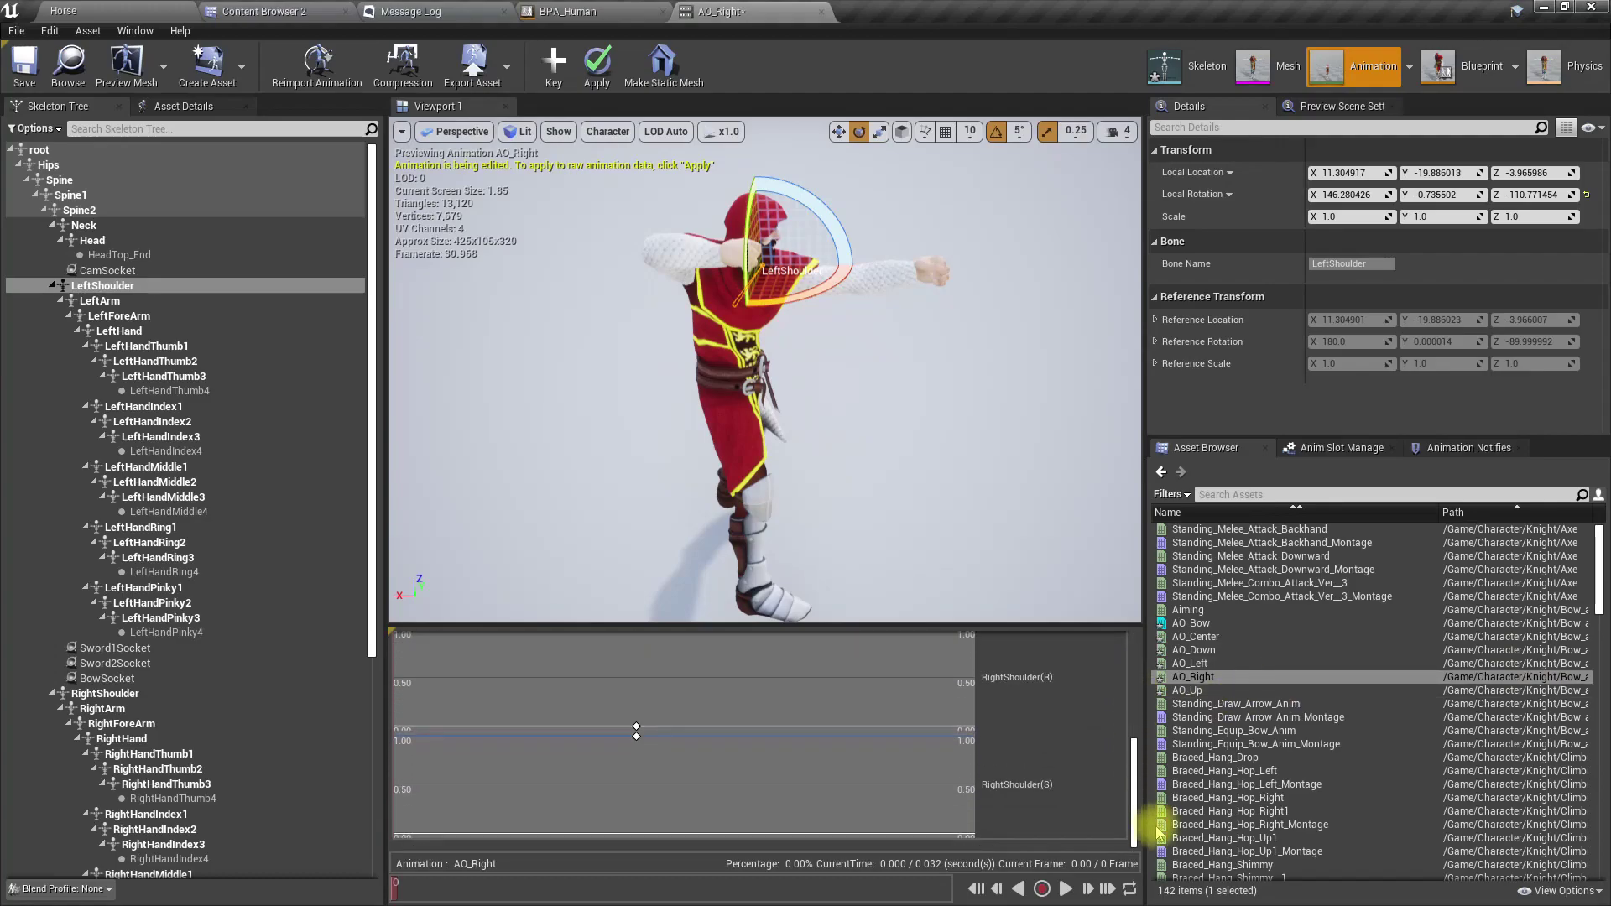
key("ctrl+z")
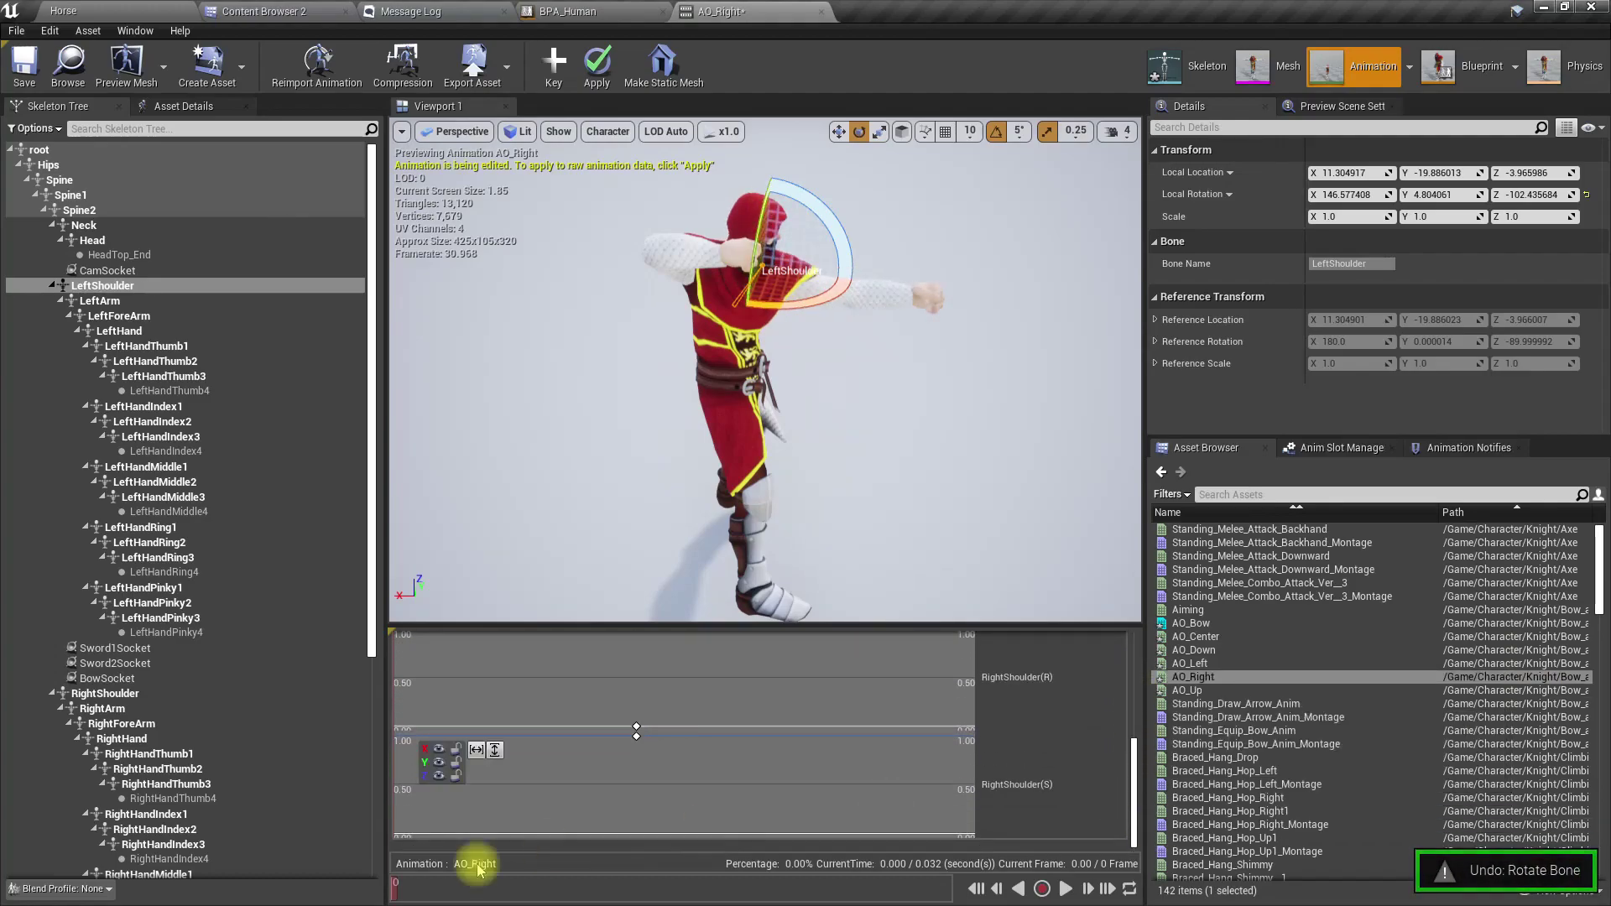
key("ctrl+z")
key("ctrl+z")
key("ctrl+z")
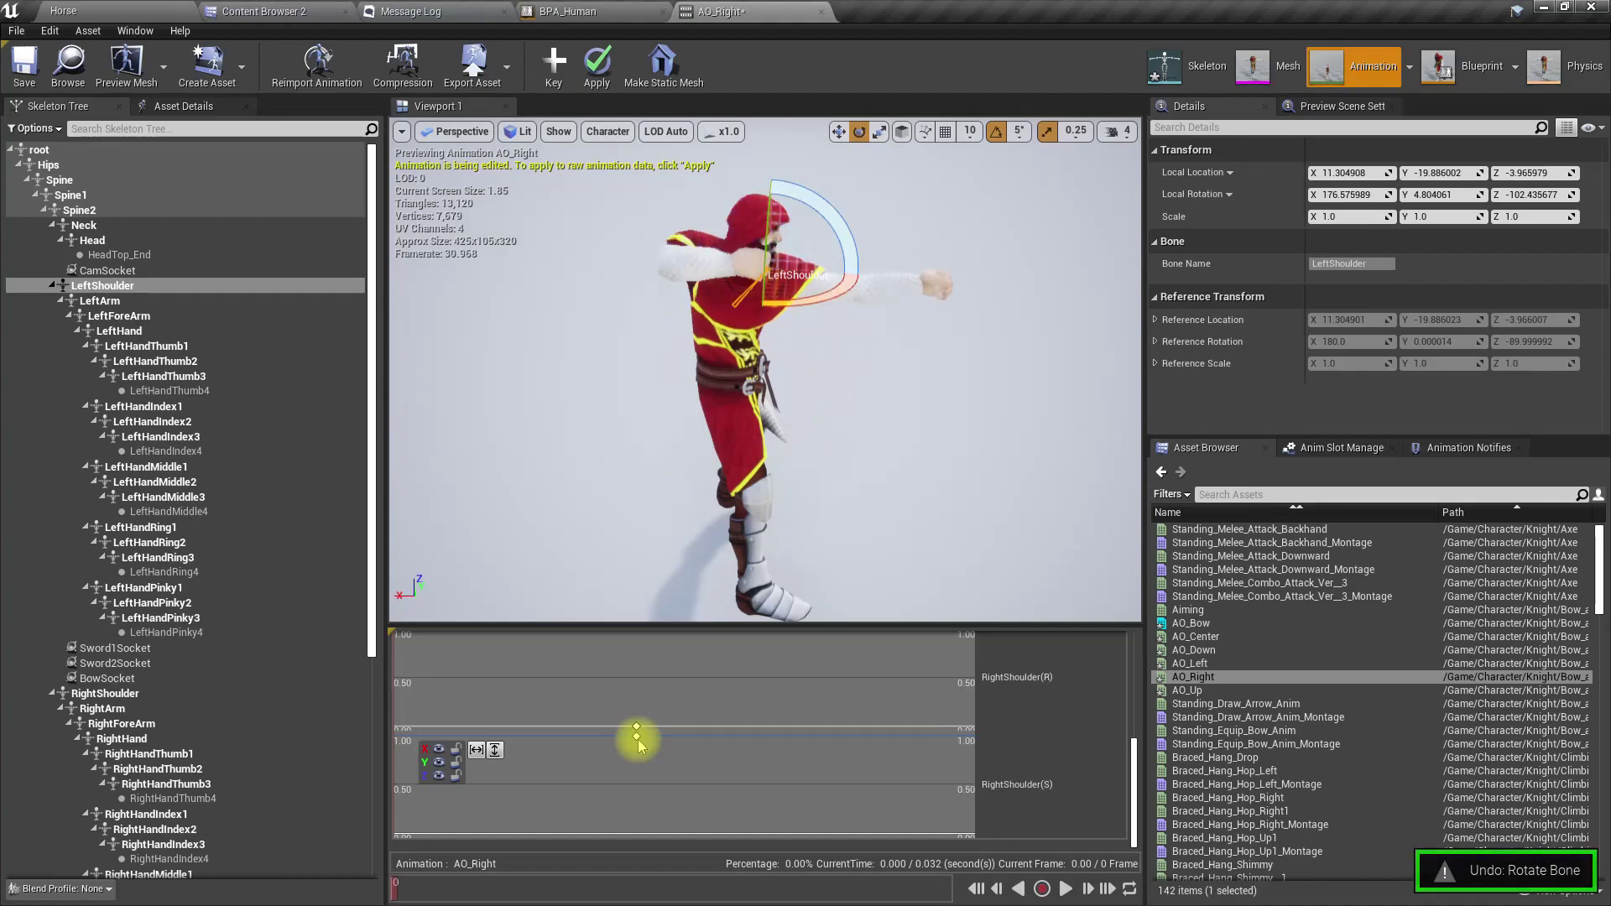
key("ctrl+z")
key("ctrl+z")
key("ctrl+z")
key("ctrl+z")
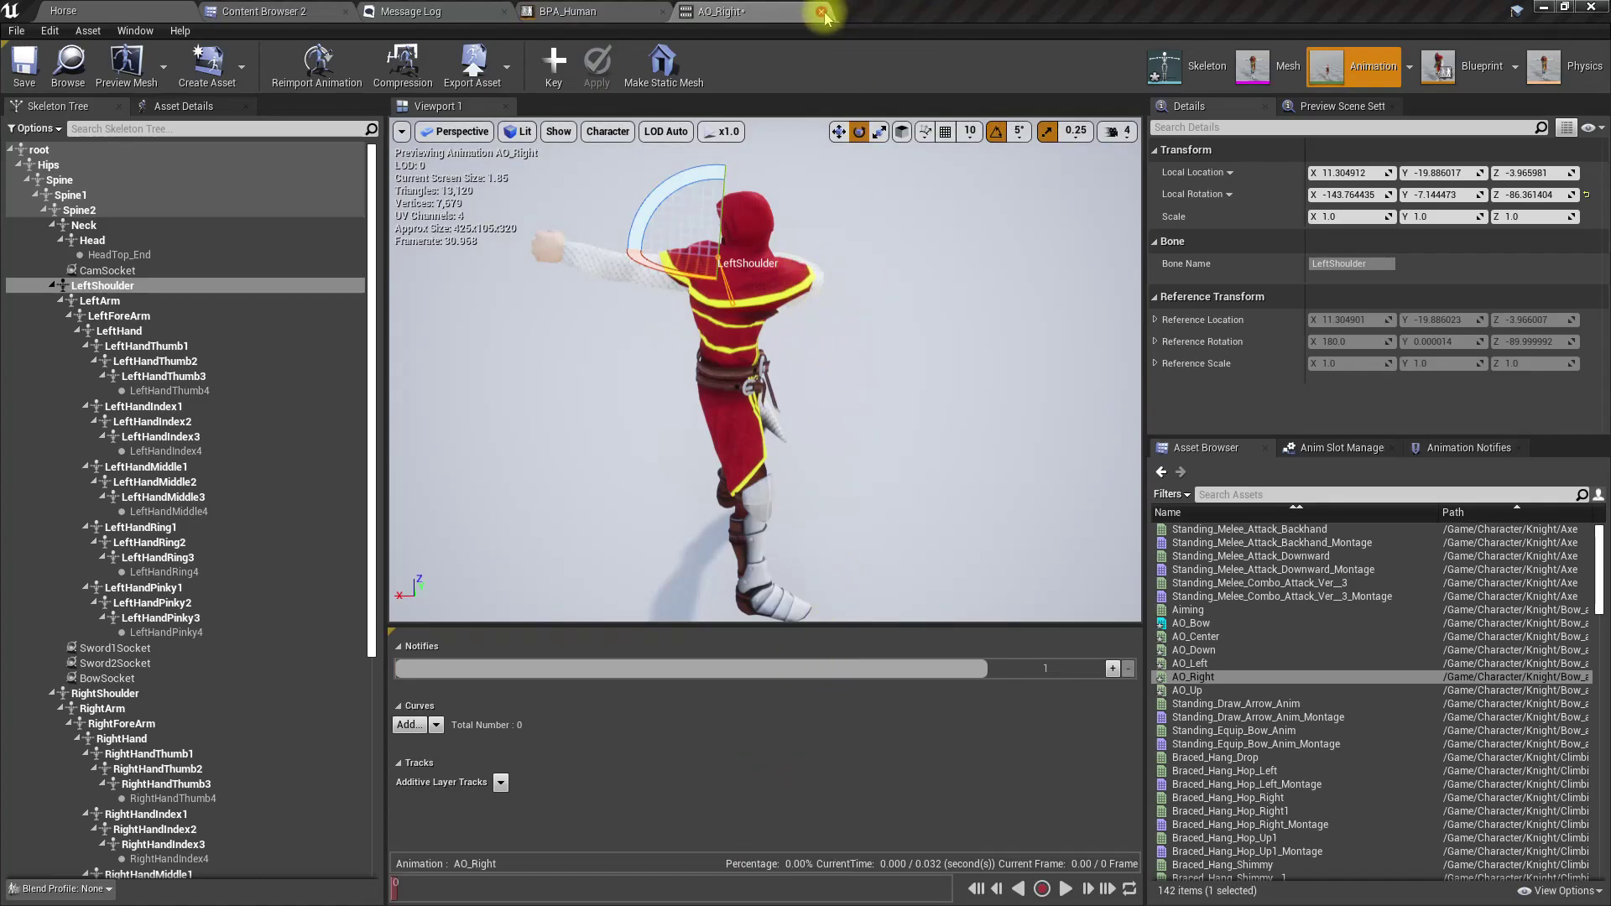
Open AO_Bow and preview the aim offset at positive Yaw and negative Pitch.
left_click(1187, 690)
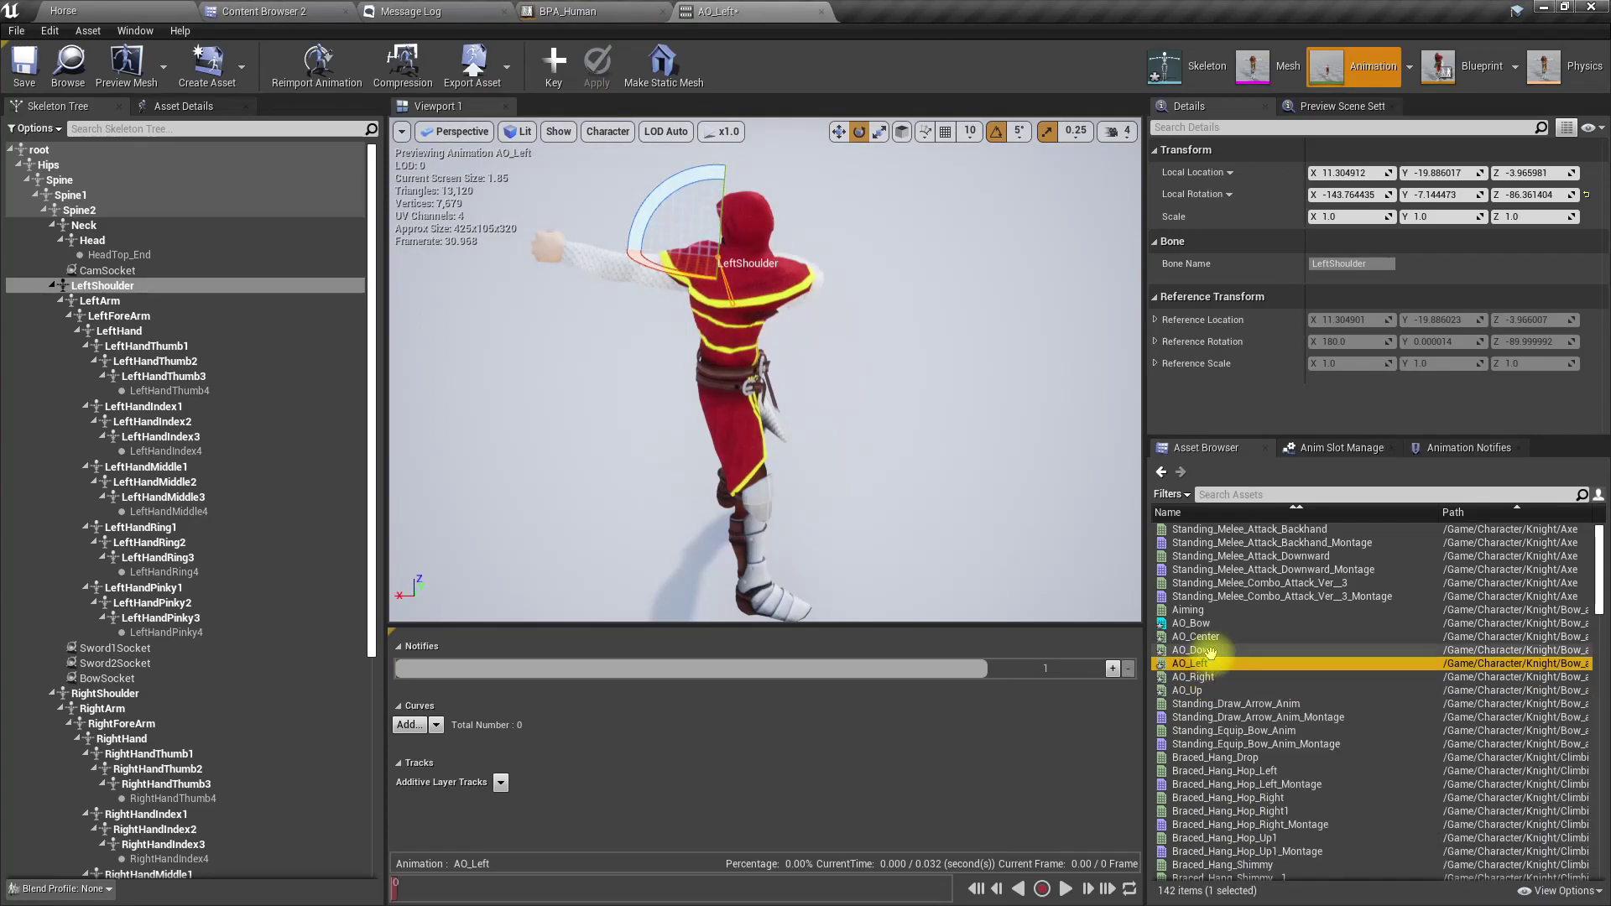
left_click(1192, 623)
key("shift")
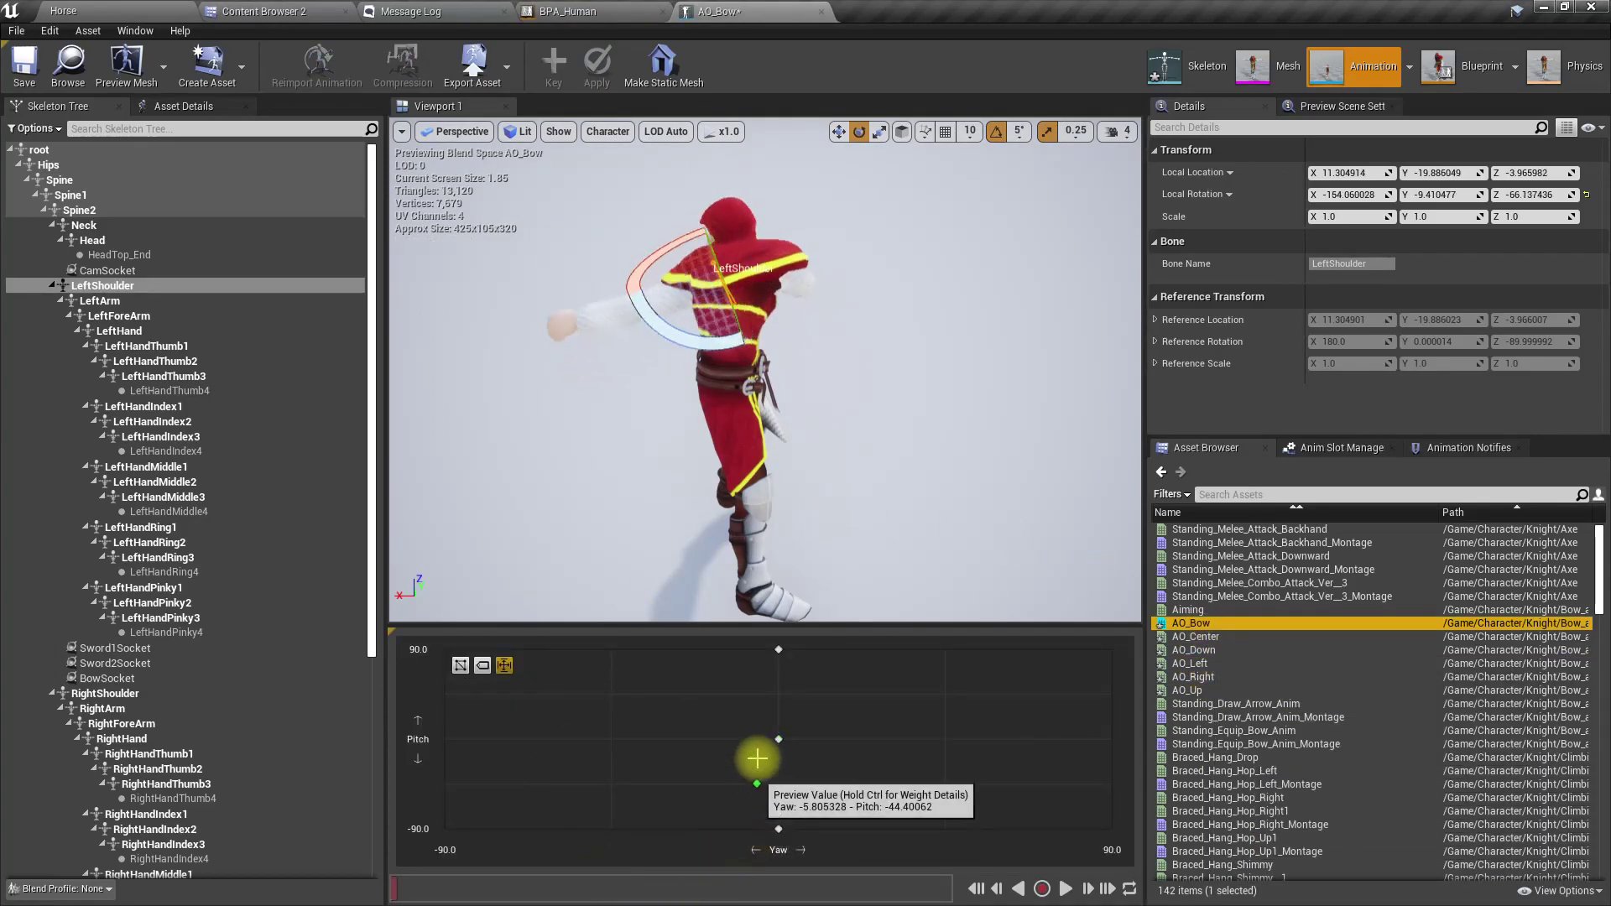
left_click_drag(794, 814, 1072, 782)
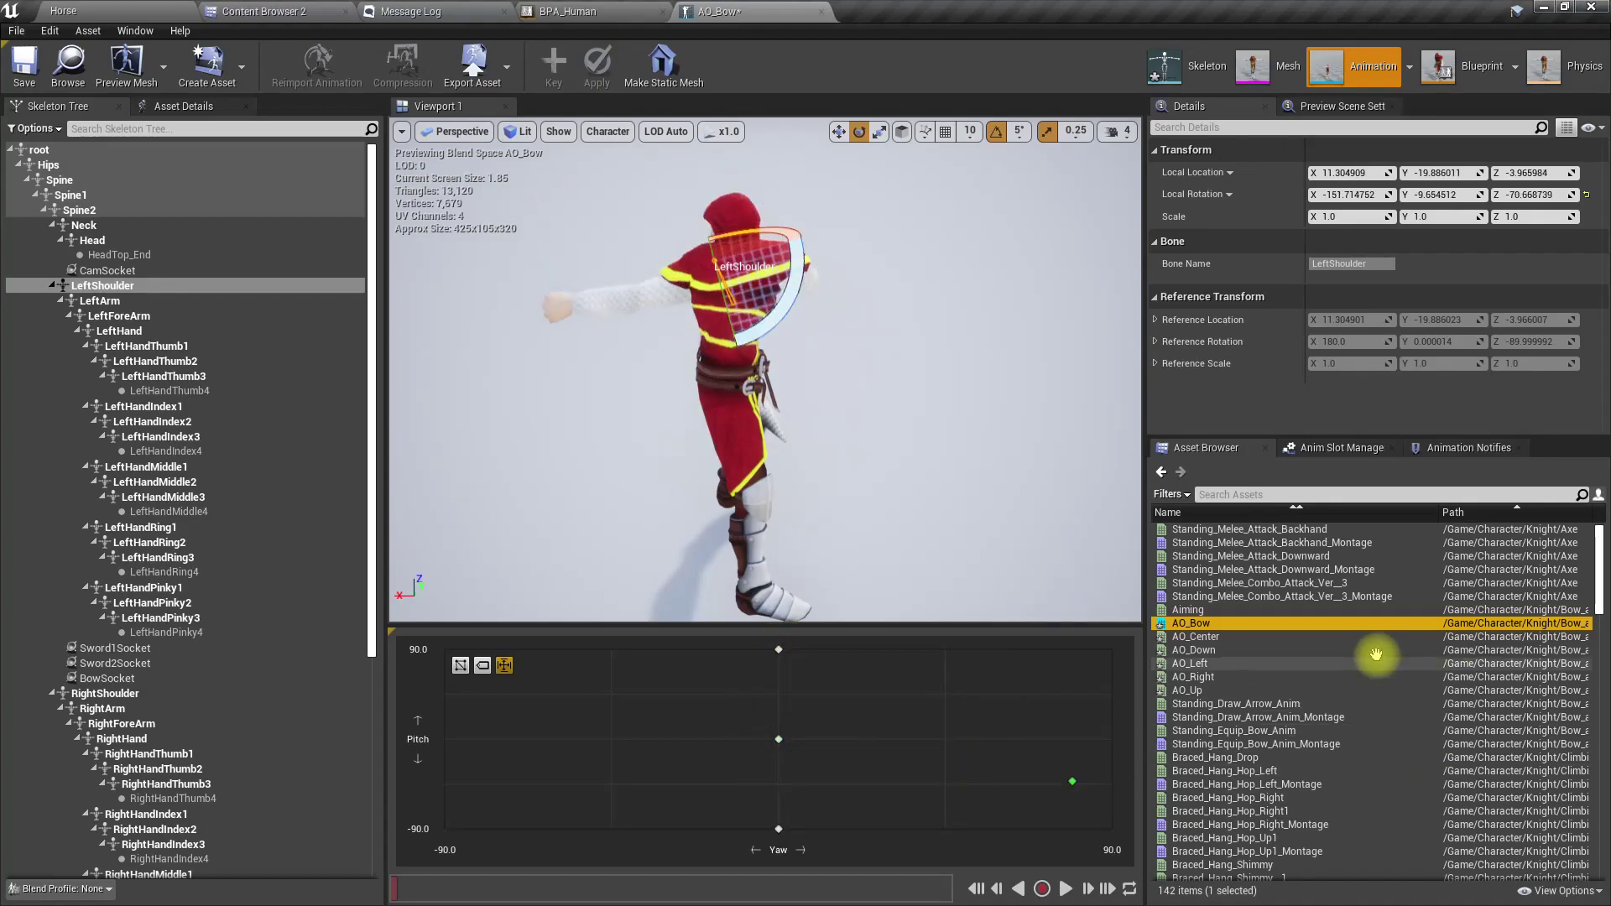
Inspect the AO_Center, AO_Down and AO_Left poses, including AO_Down's additive layer tracks.
left_click(1200, 638)
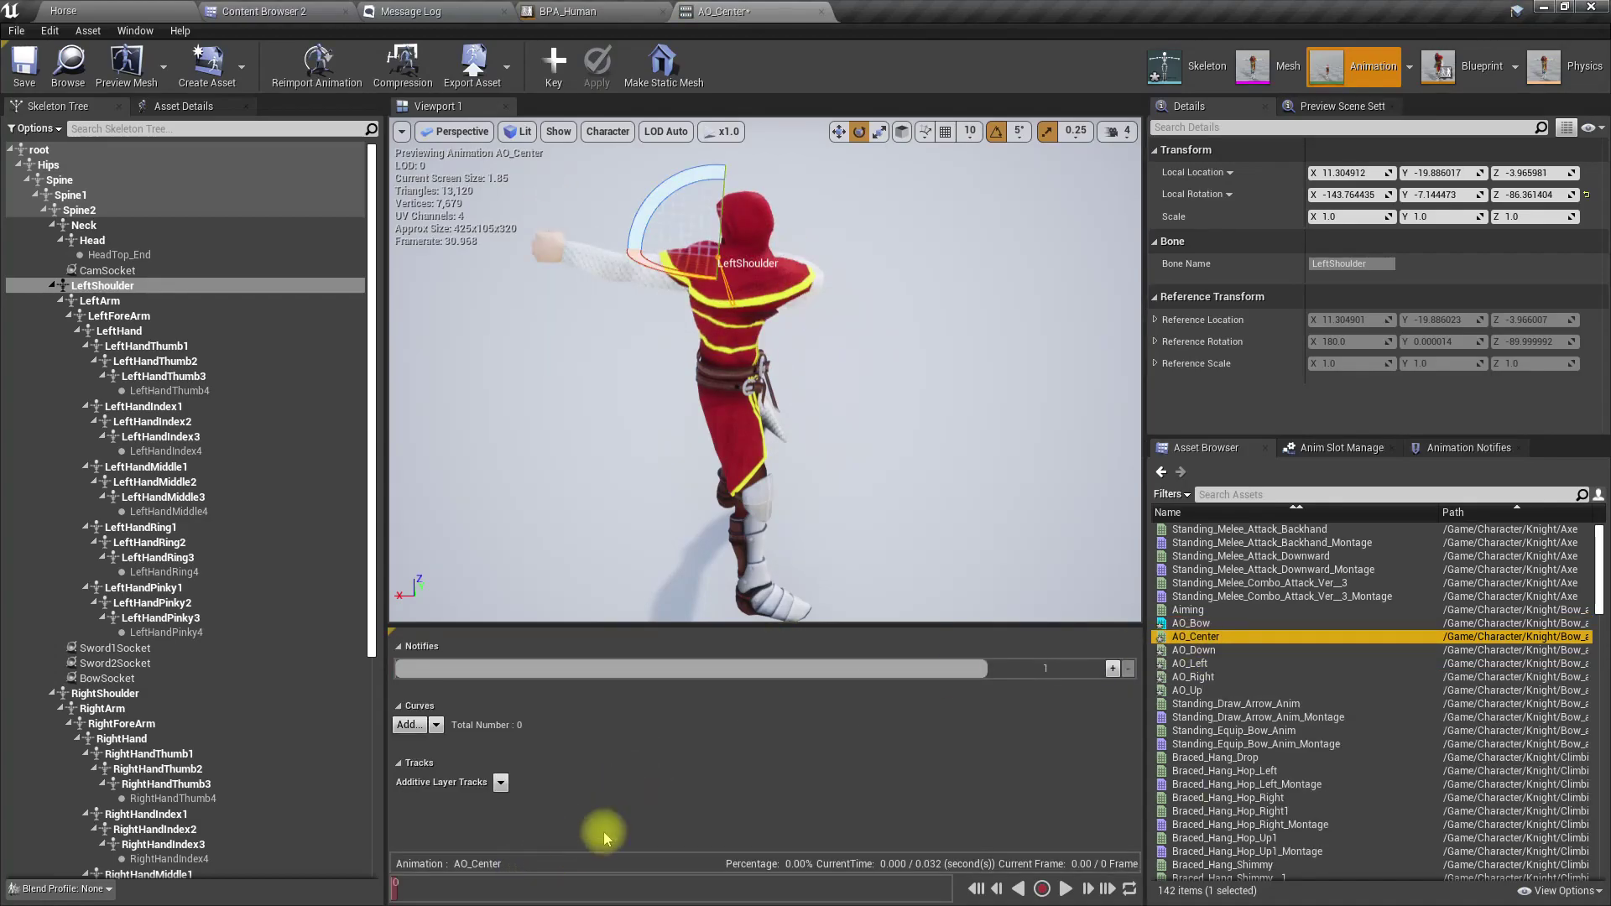
left_click(1192, 650)
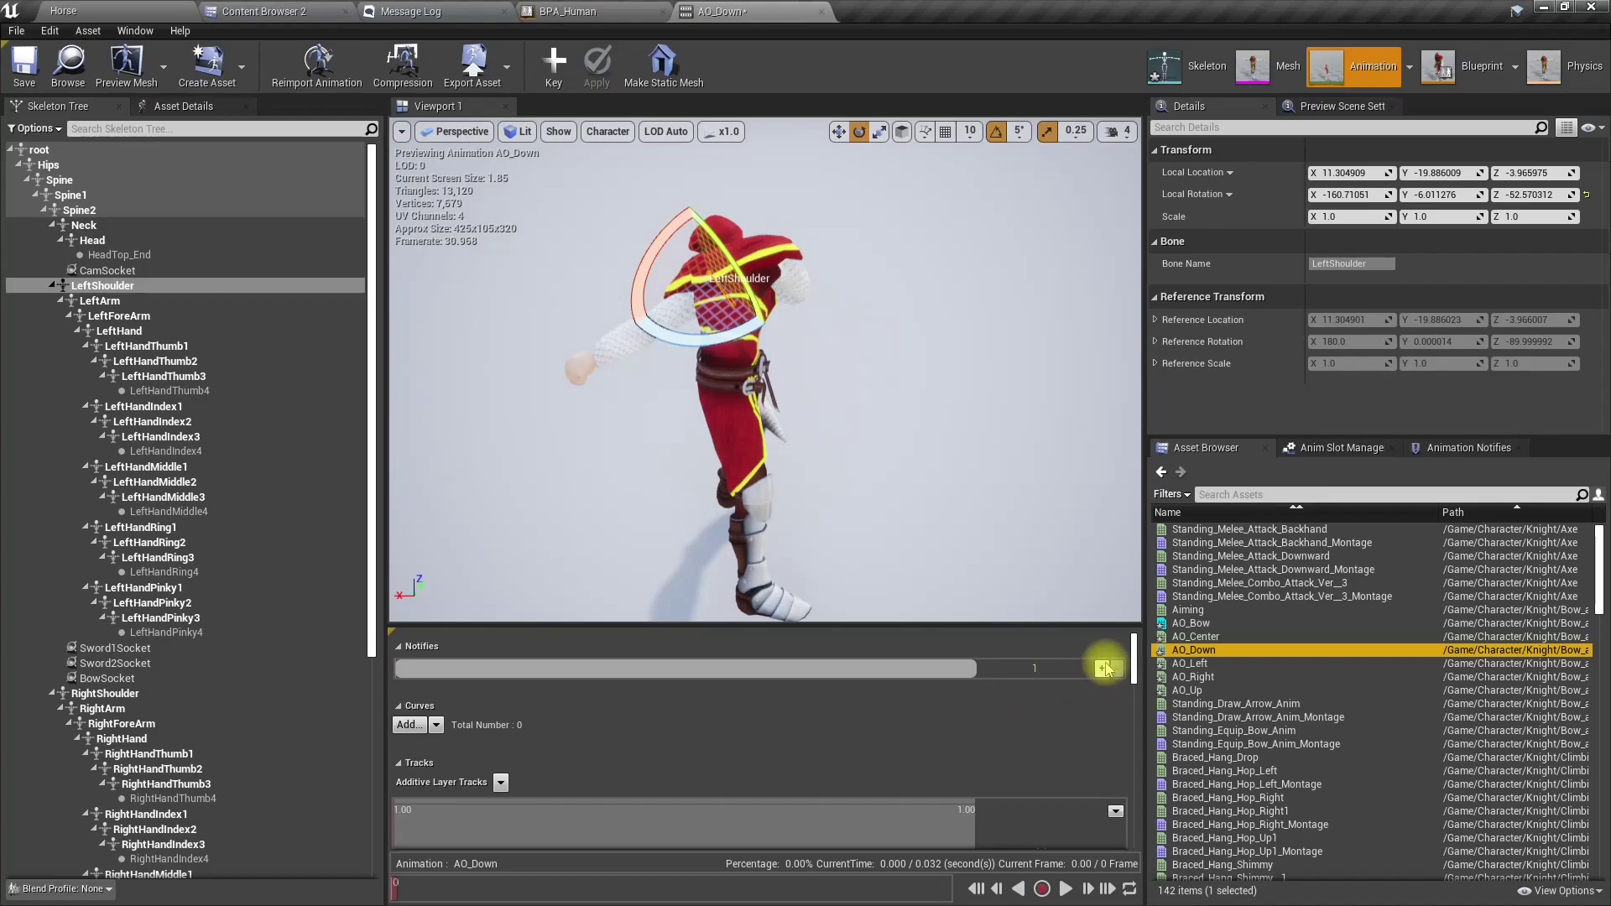
left_click_drag(1135, 651, 1151, 680)
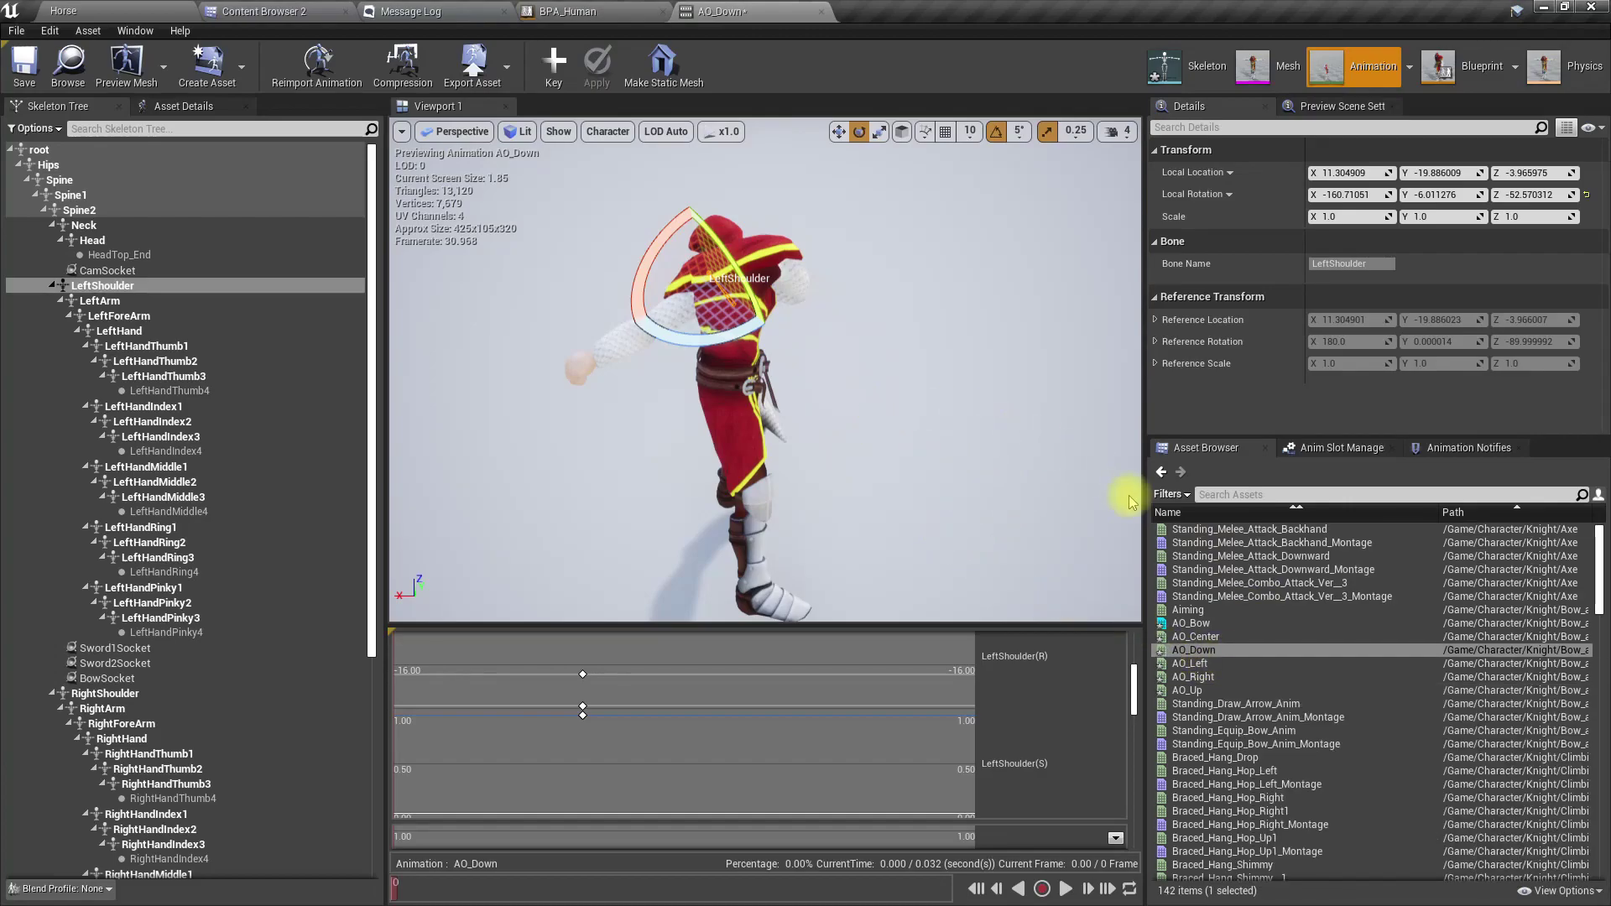
right_click_drag(671, 503, 668, 454)
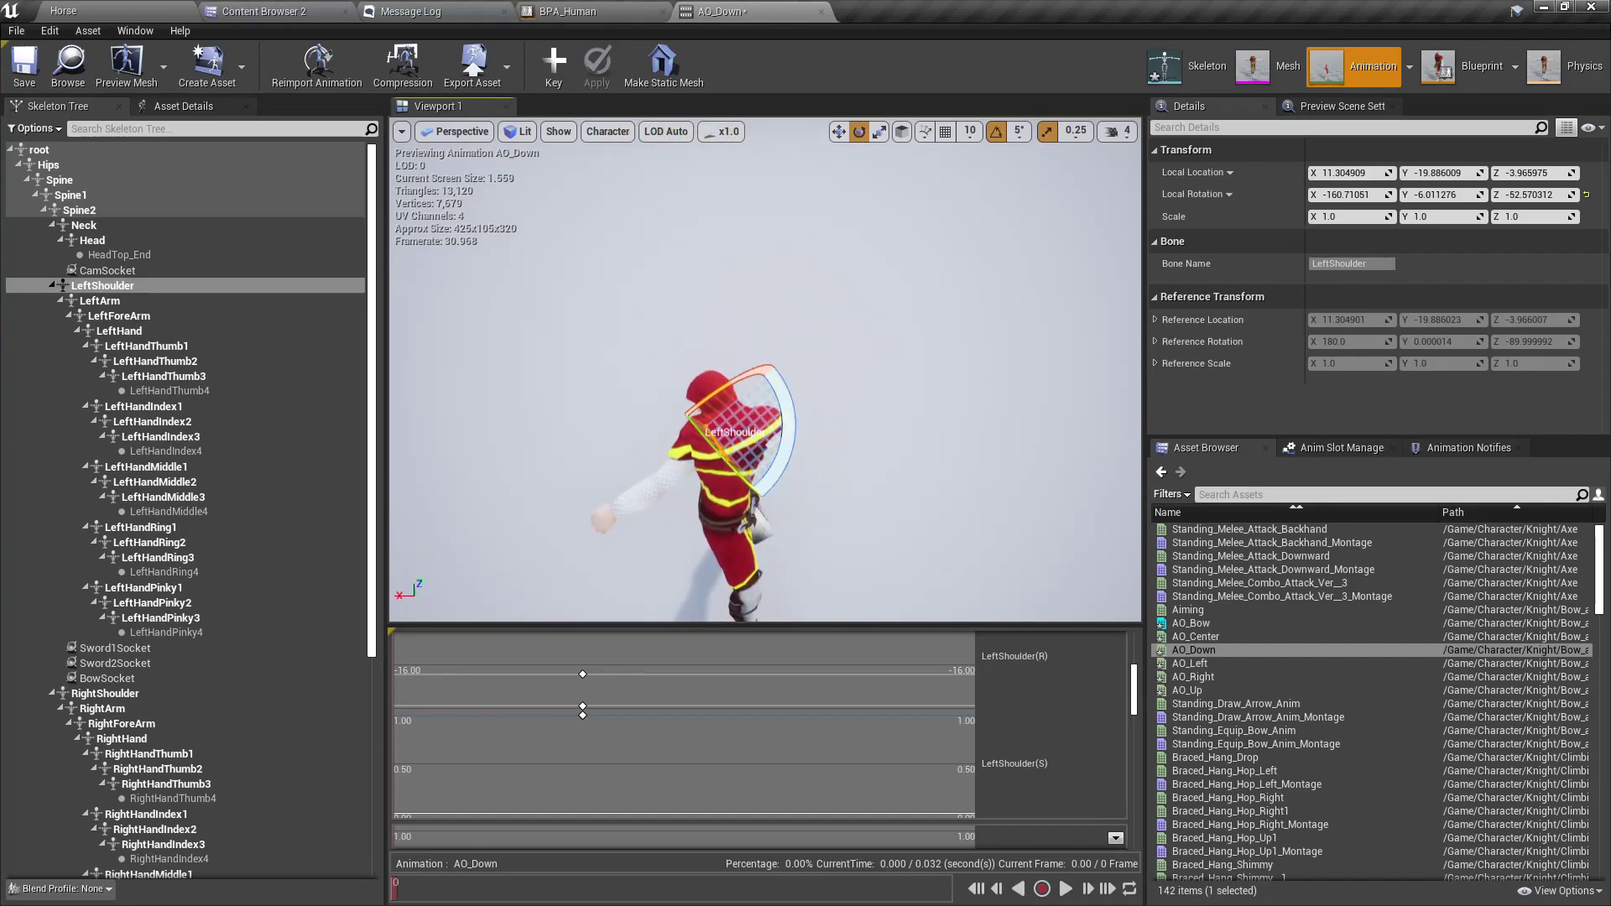
double_click(1192, 664)
mouse_move(845, 493)
right_mouse_down()
mouse_move(844, 588)
mouse_move(890, 524)
mouse_move(846, 507)
right_mouse_up()
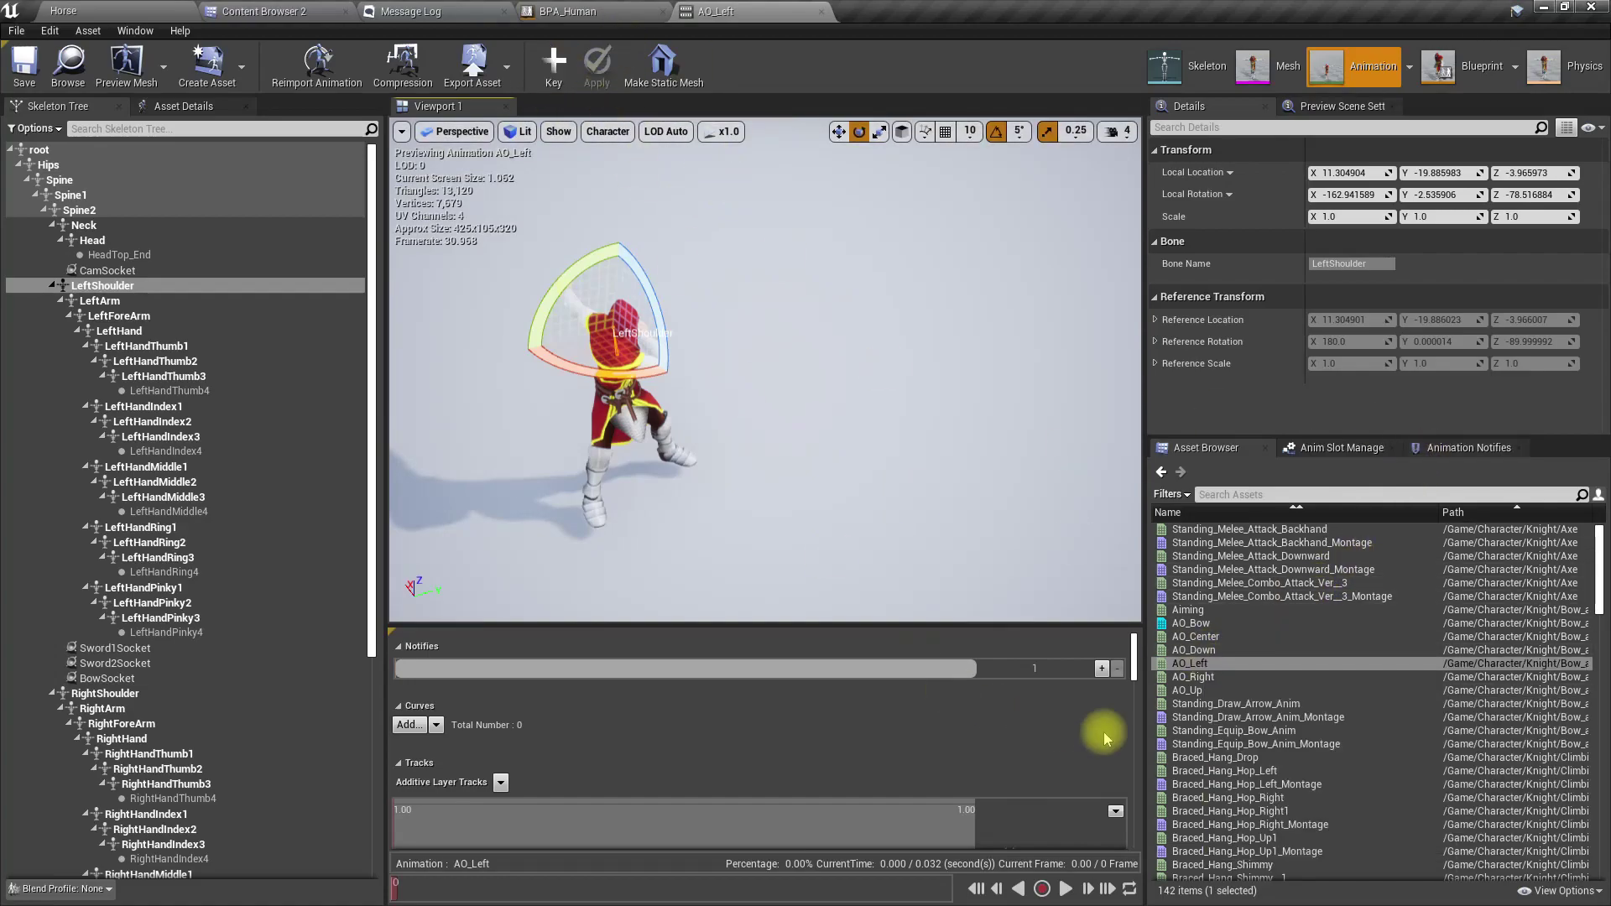
Compare the AO_Down, AO_Right, AO_Left and AO_Up poses one after another.
left_click(1209, 651)
left_click(1208, 634)
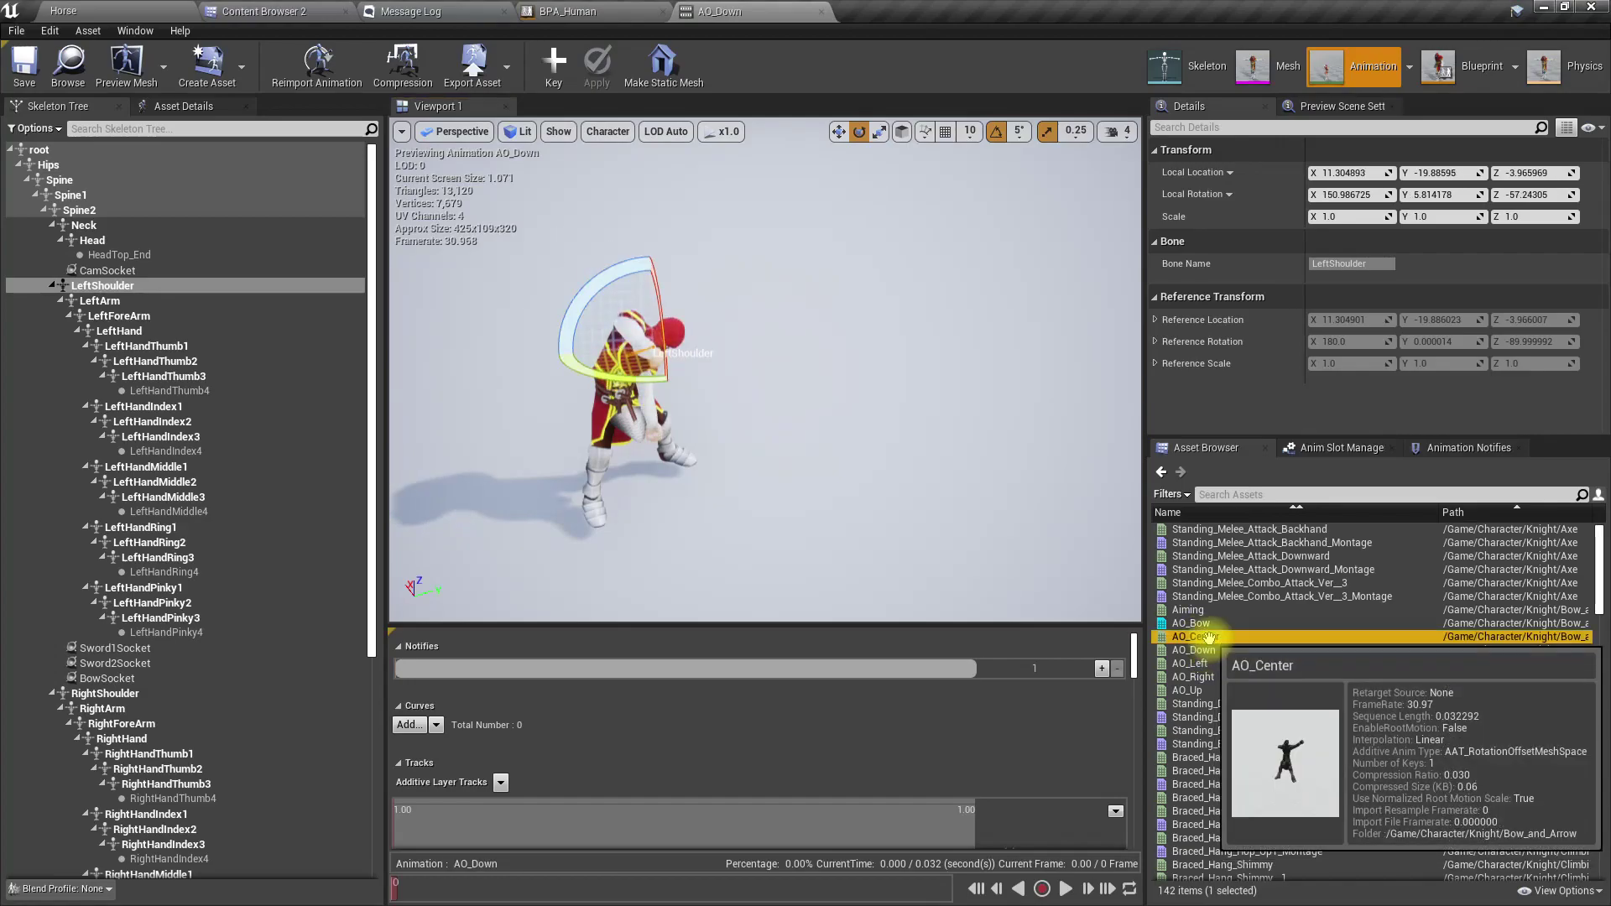
left_click(1209, 677)
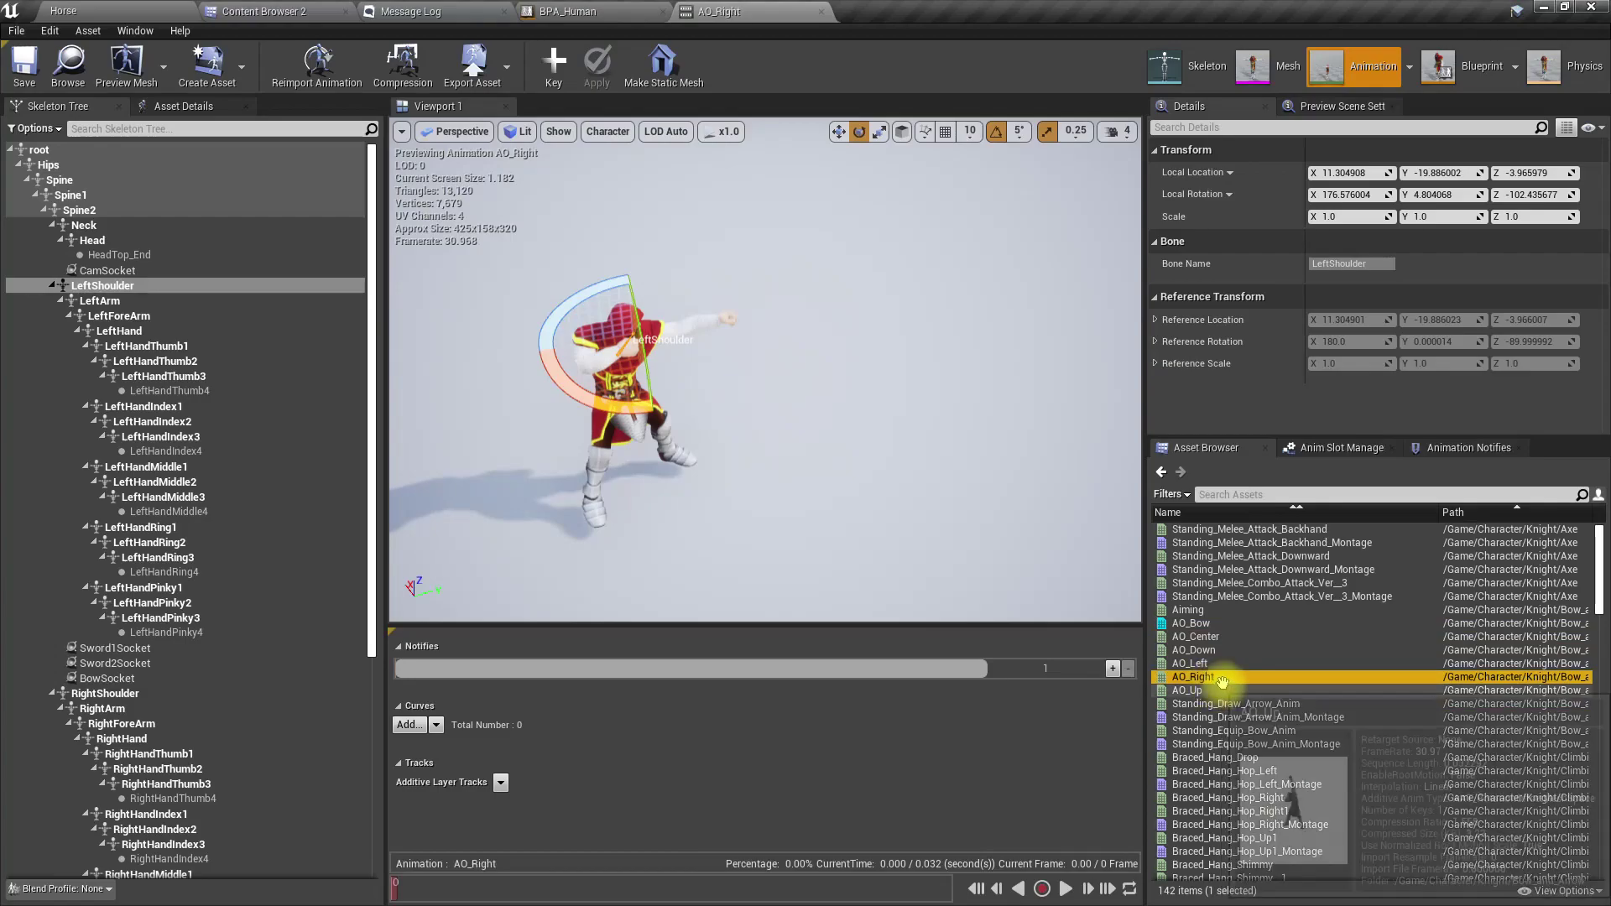
left_click(1207, 663)
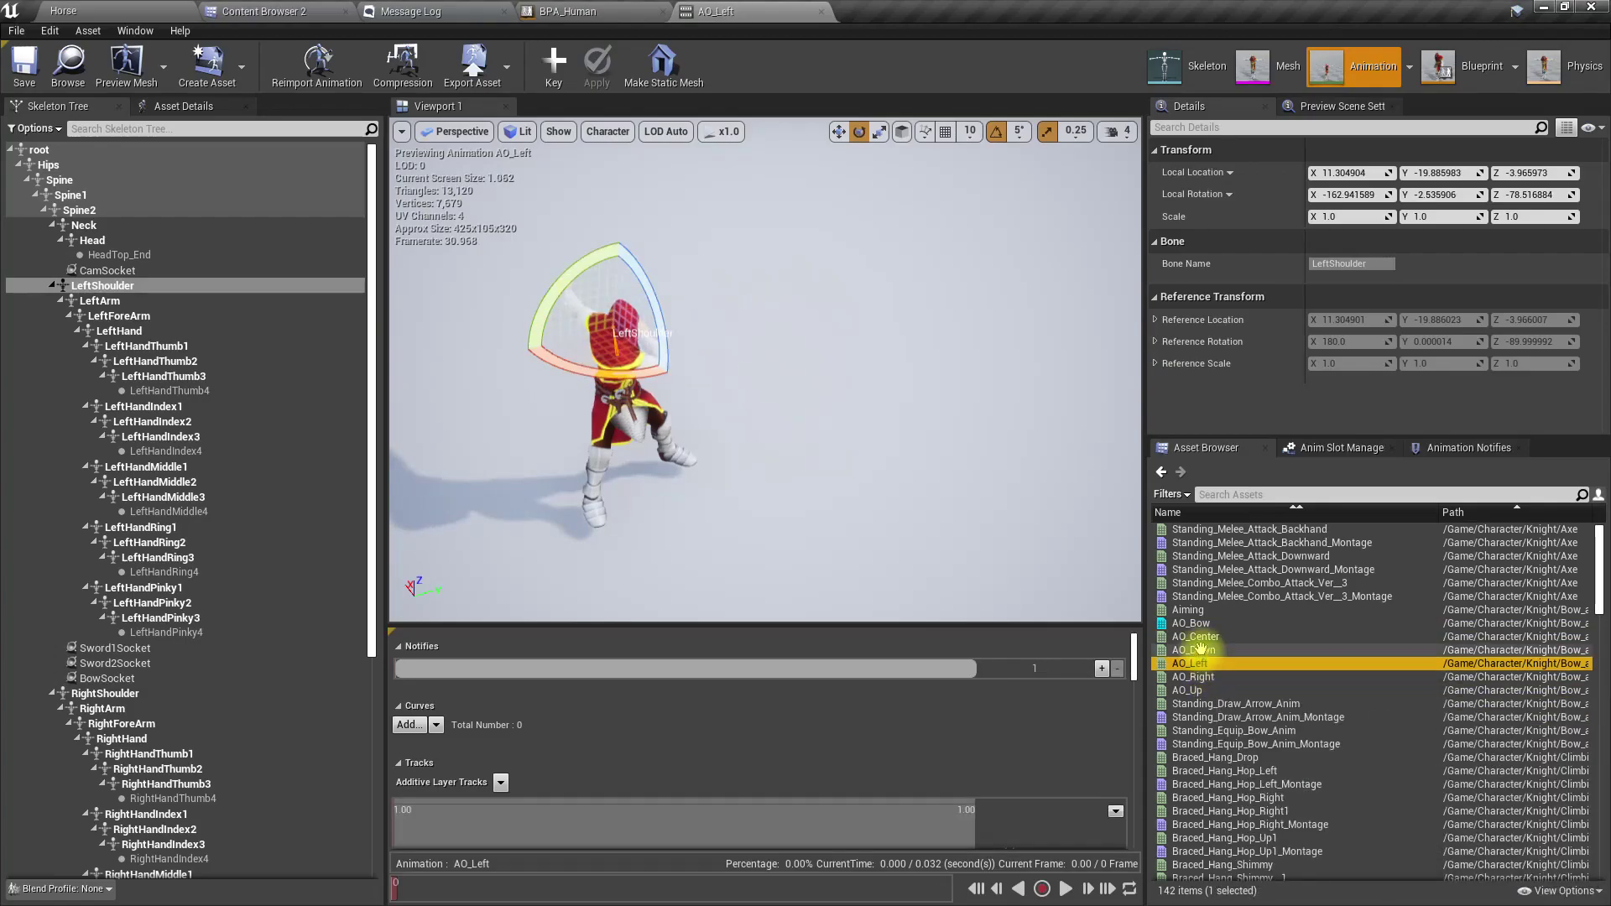
left_click(1200, 649)
left_click(1203, 637)
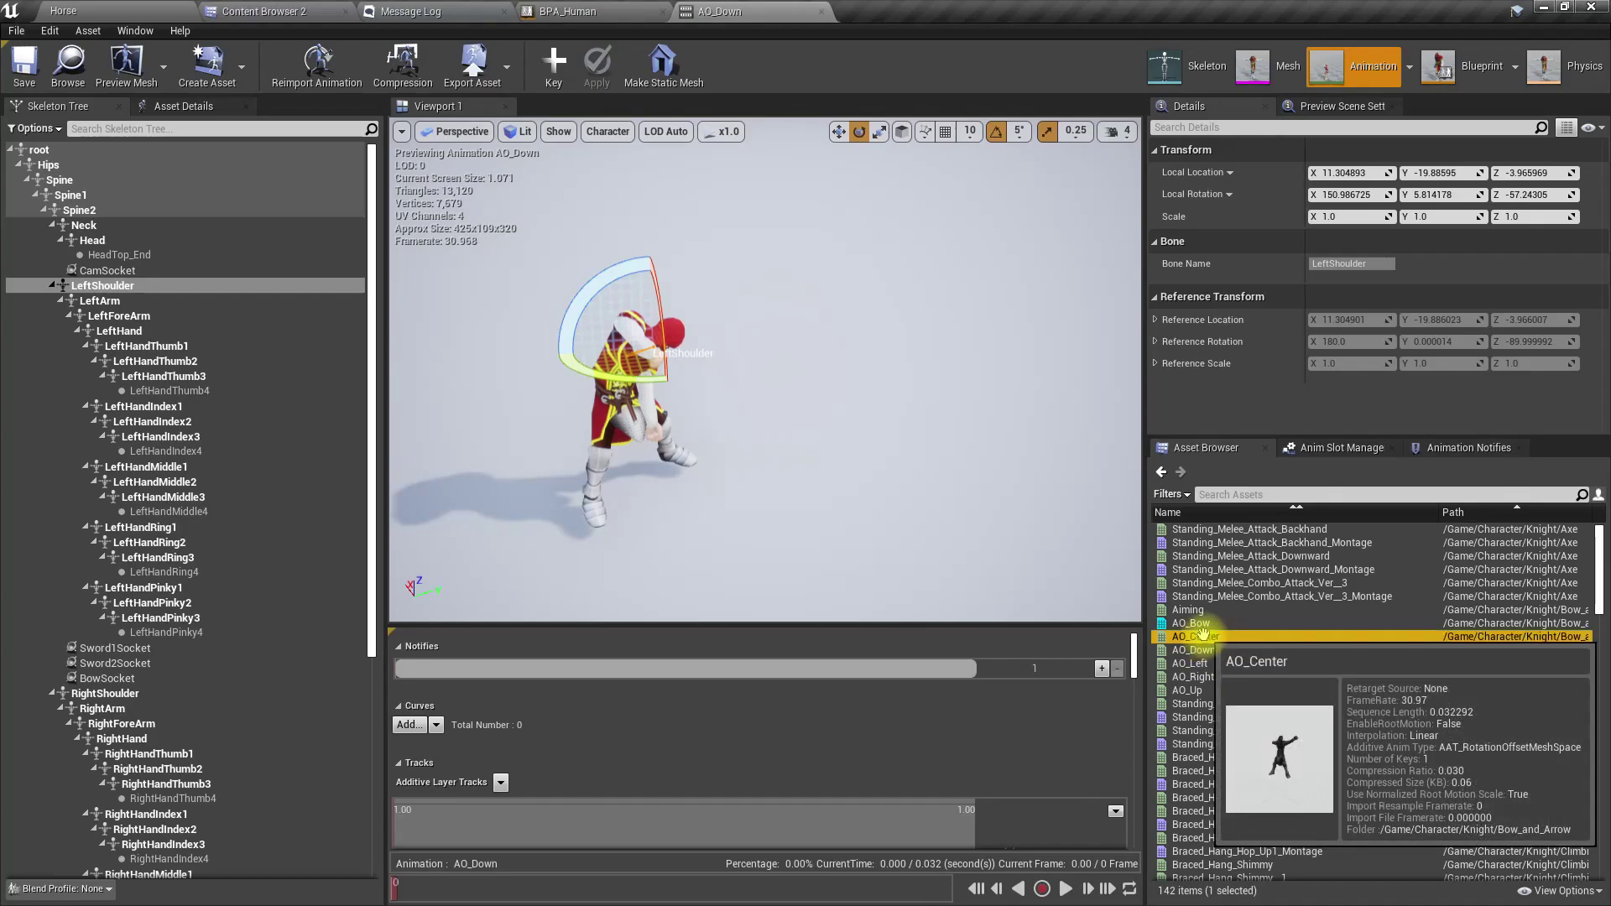
left_click(1192, 689)
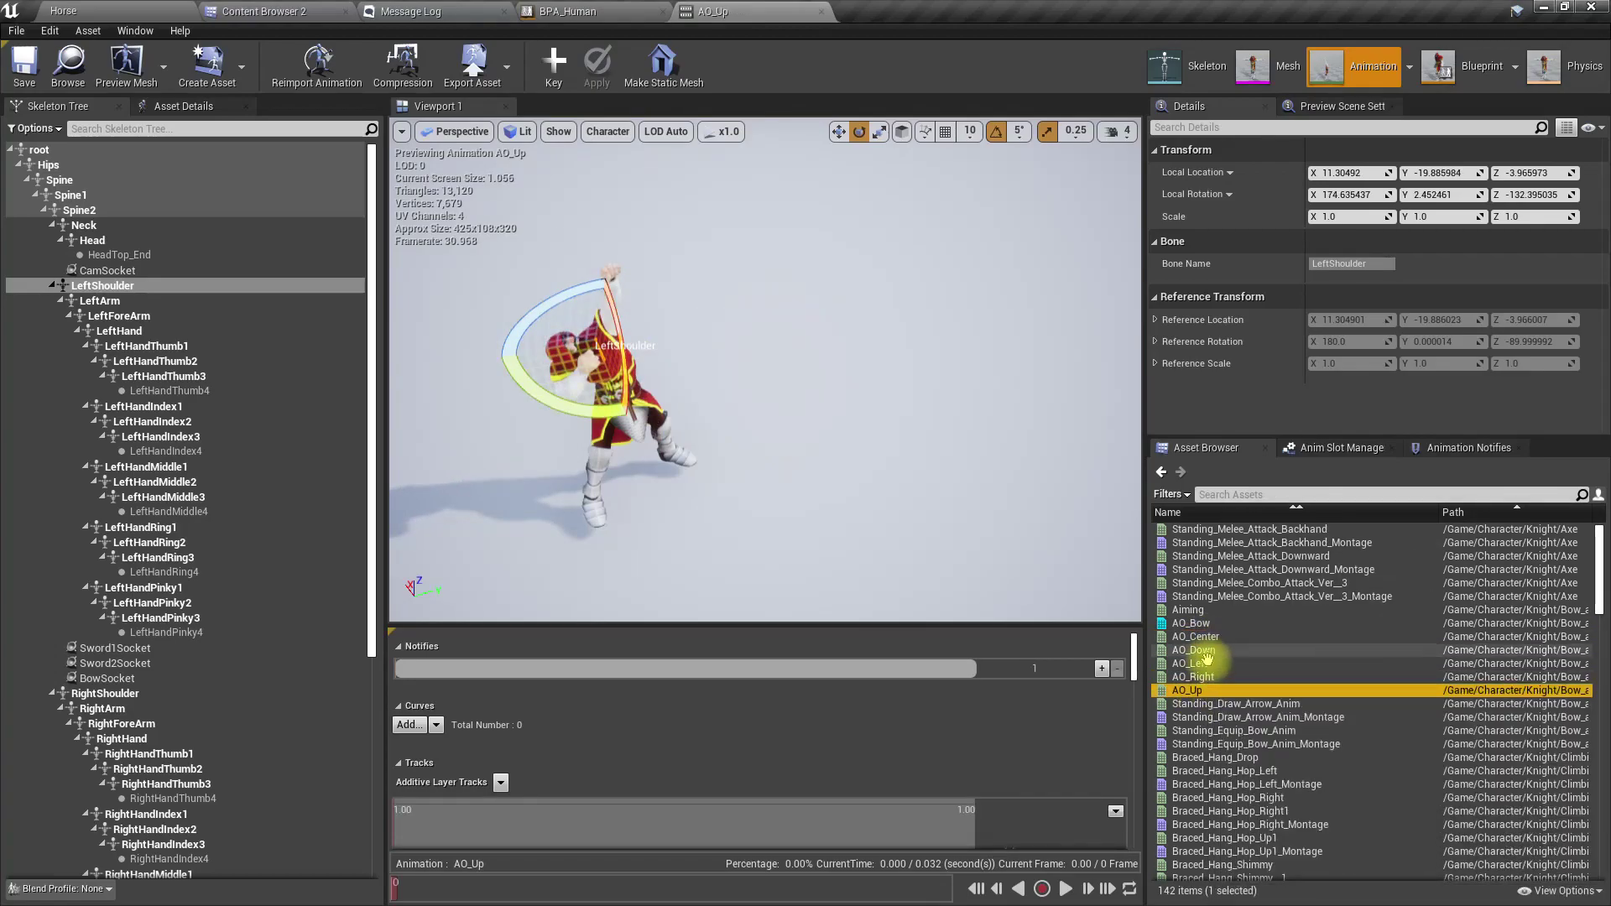
Open AO_Right and, in Top view, rotate the Spine bone 45 degrees to about 46 in local Y.
left_click(1211, 676)
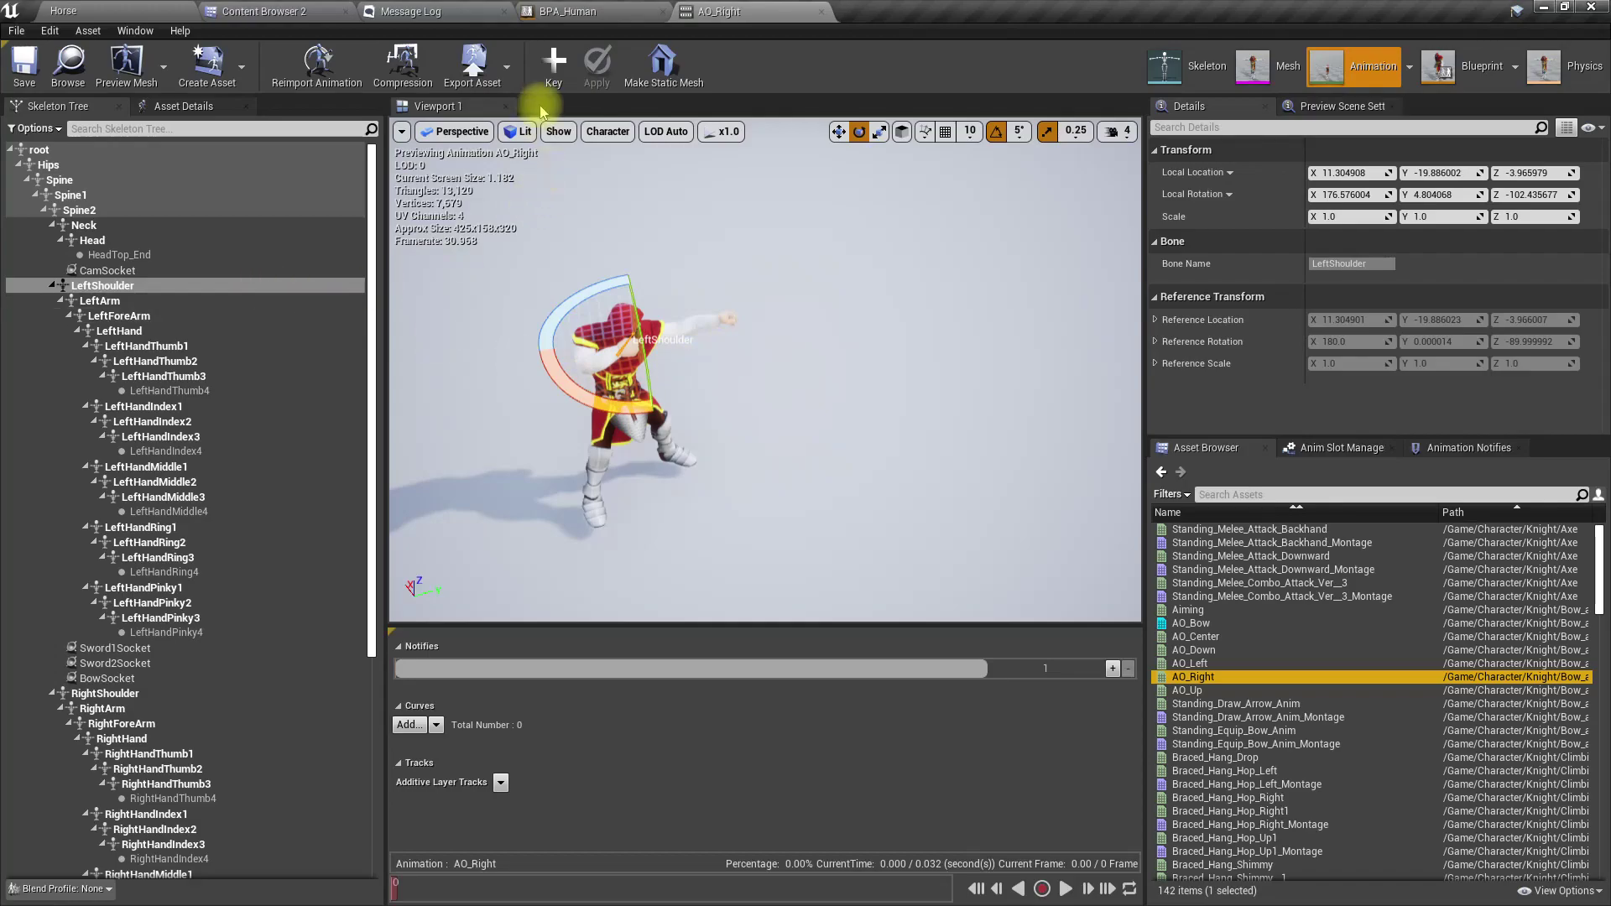
left_click(470, 131)
left_click(470, 156)
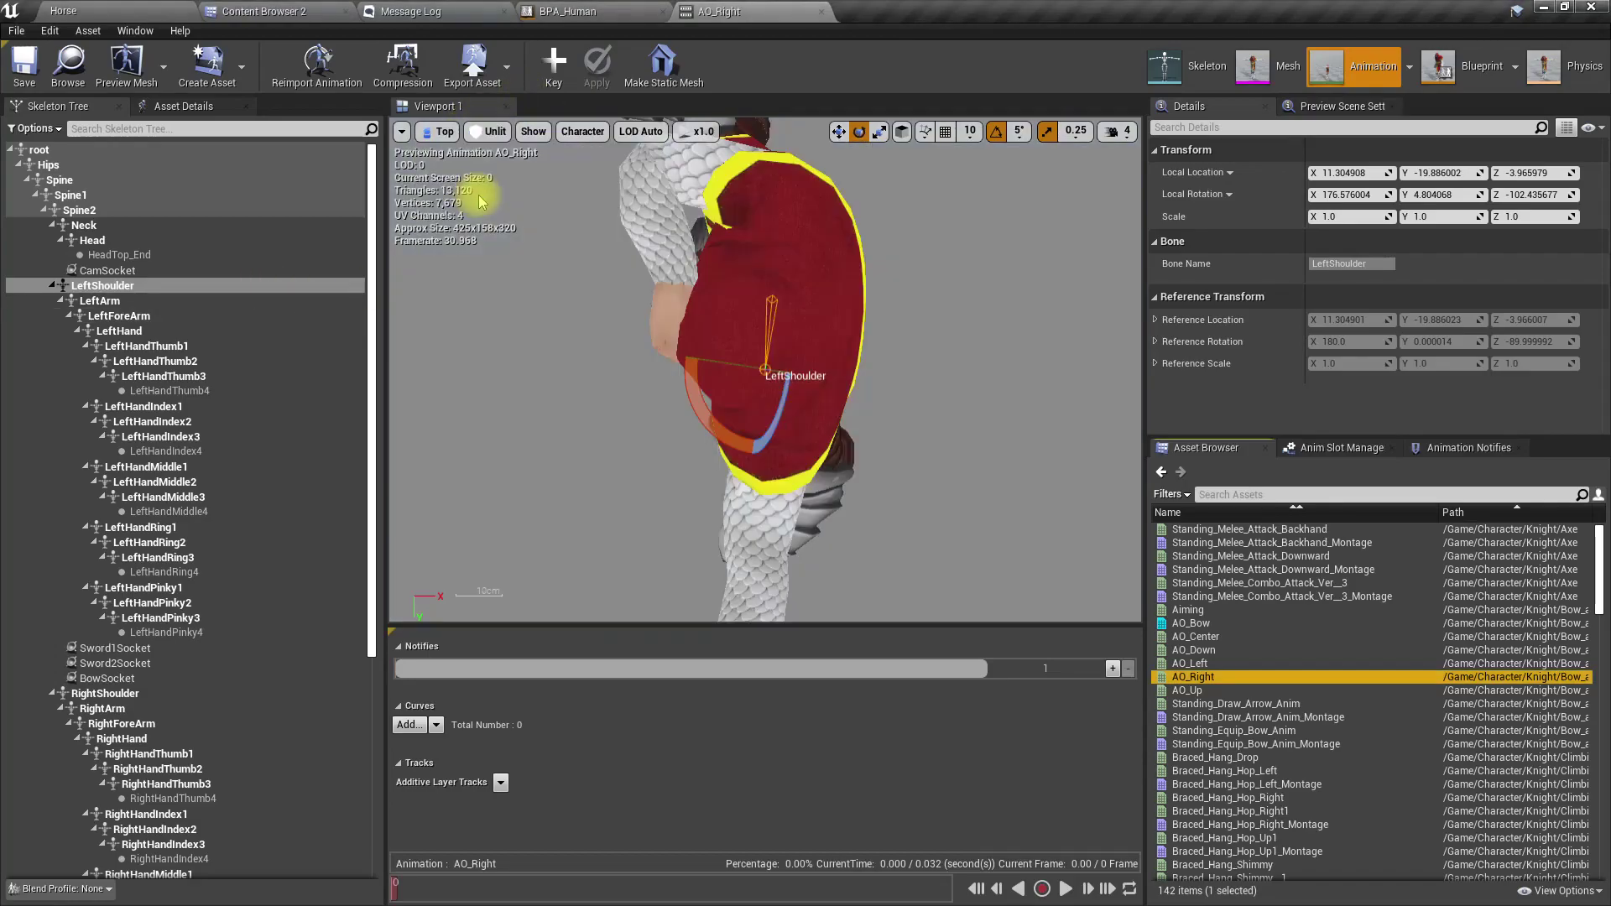
scroll(714, 313, "down", 2)
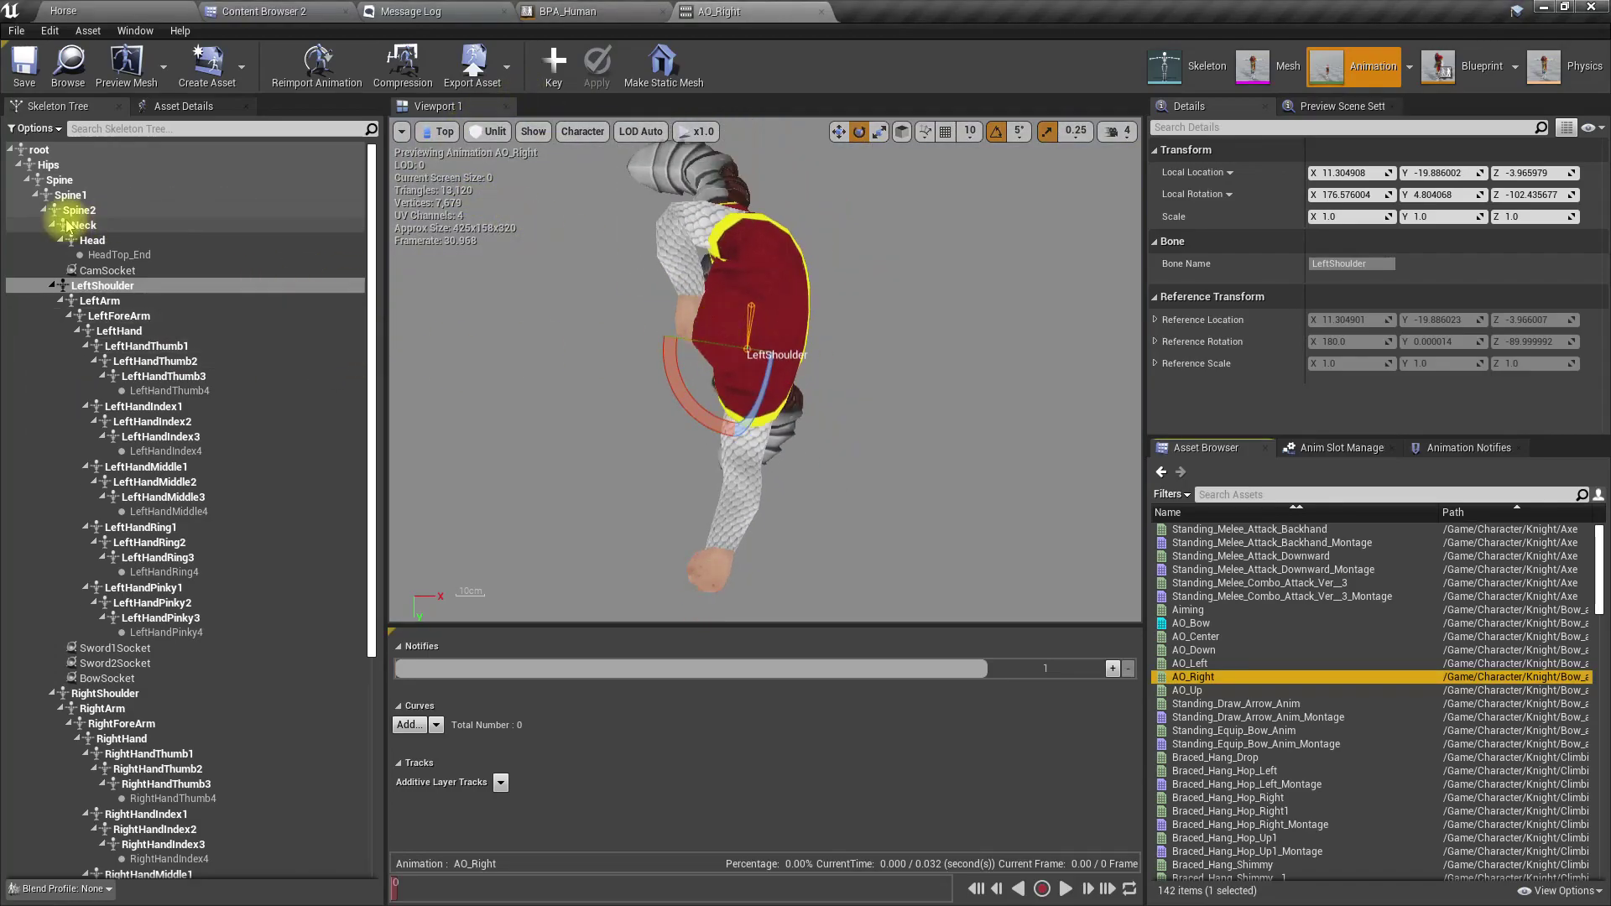
left_click(61, 181)
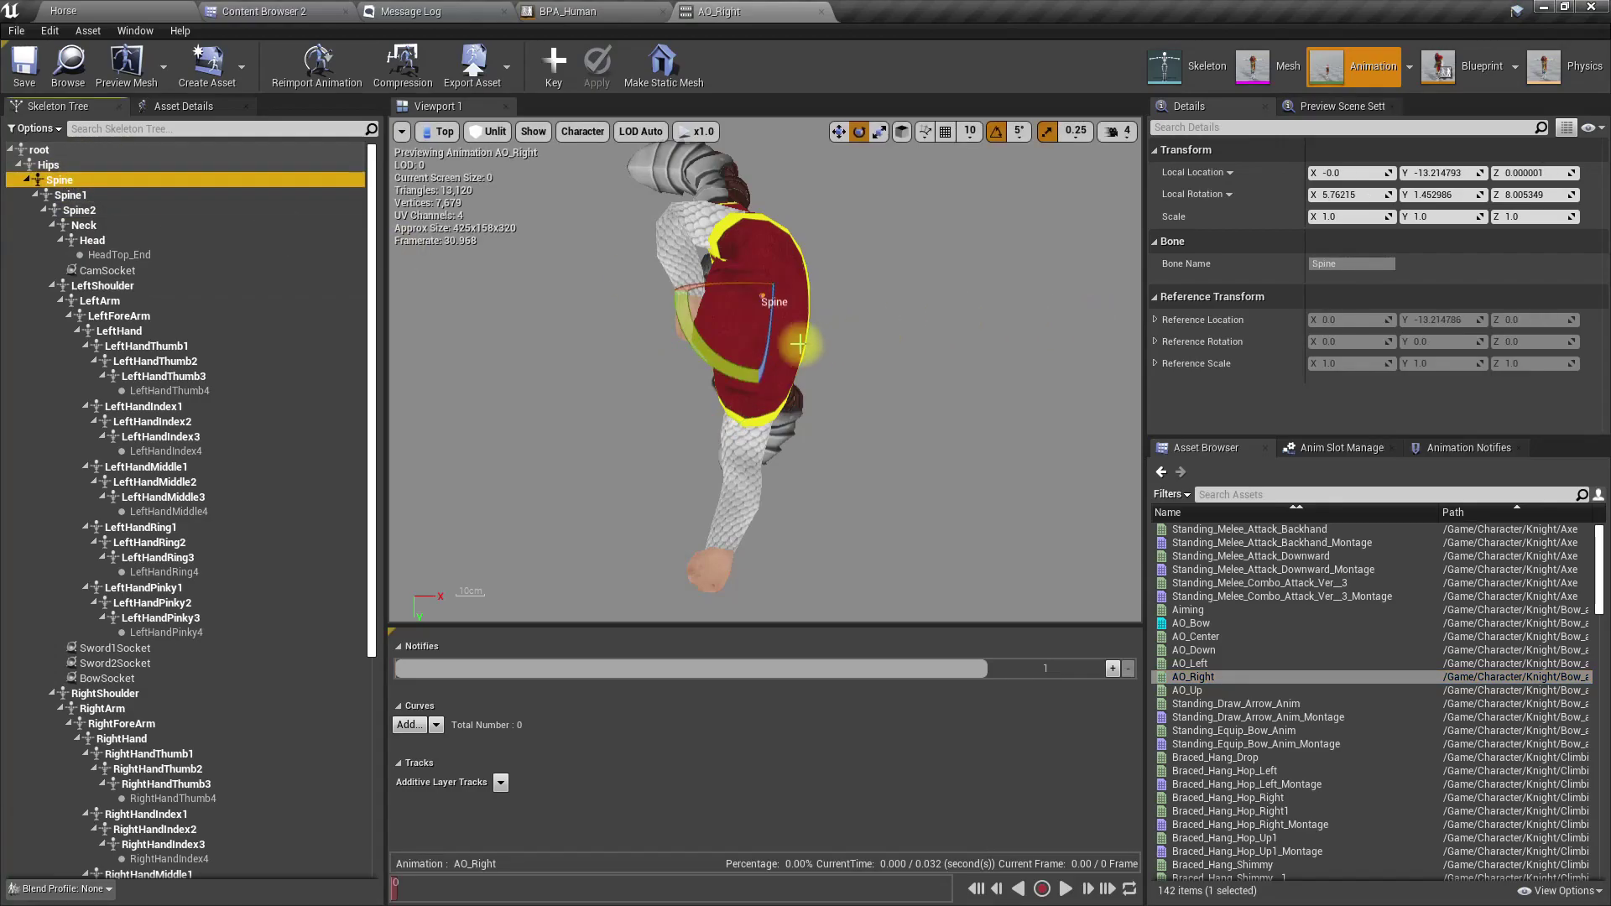
left_click_drag(718, 355, 682, 410)
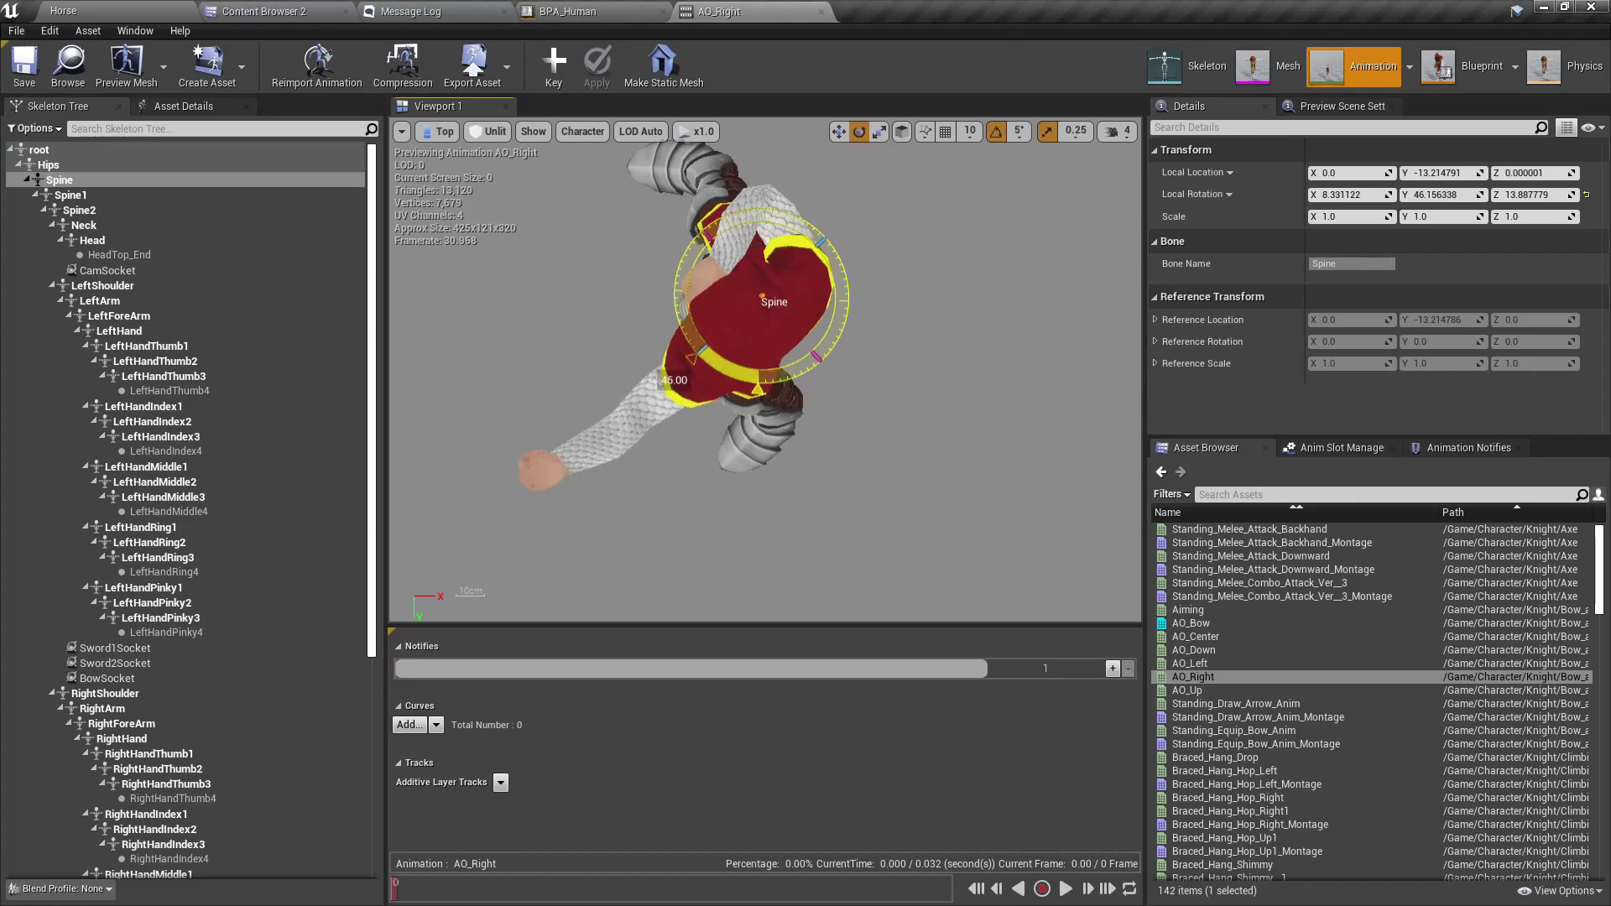
Turn the torso further in the same direction by rotating Spine1, and Spine2 25 degrees to about 25 in local Y.
left_click(71, 194)
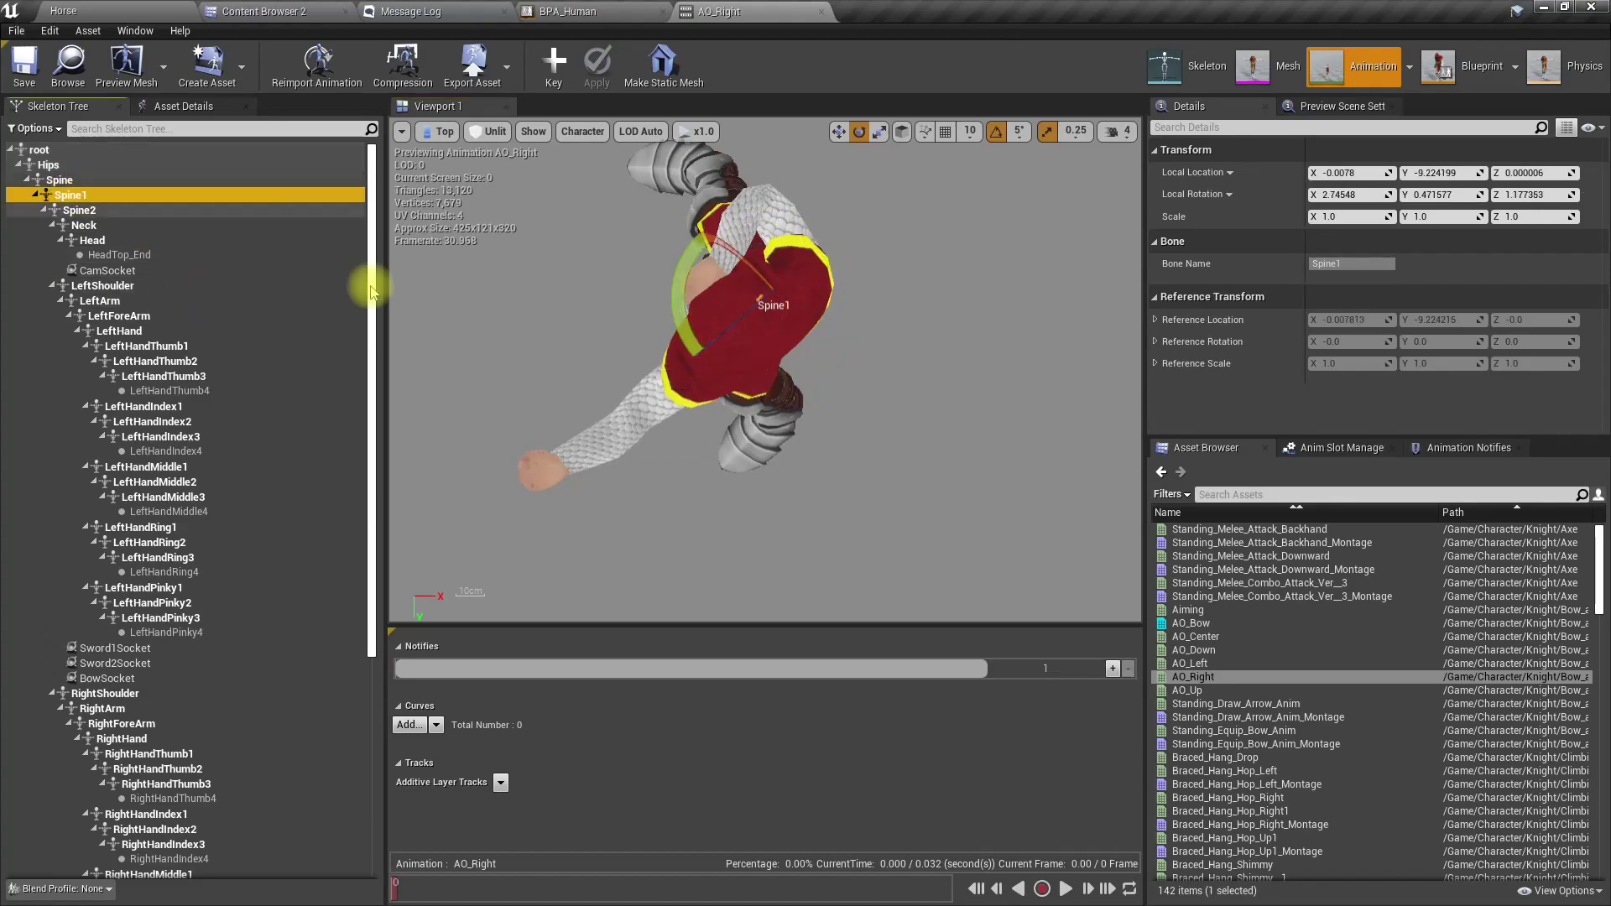
left_click_drag(678, 323, 663, 359)
left_click(84, 210)
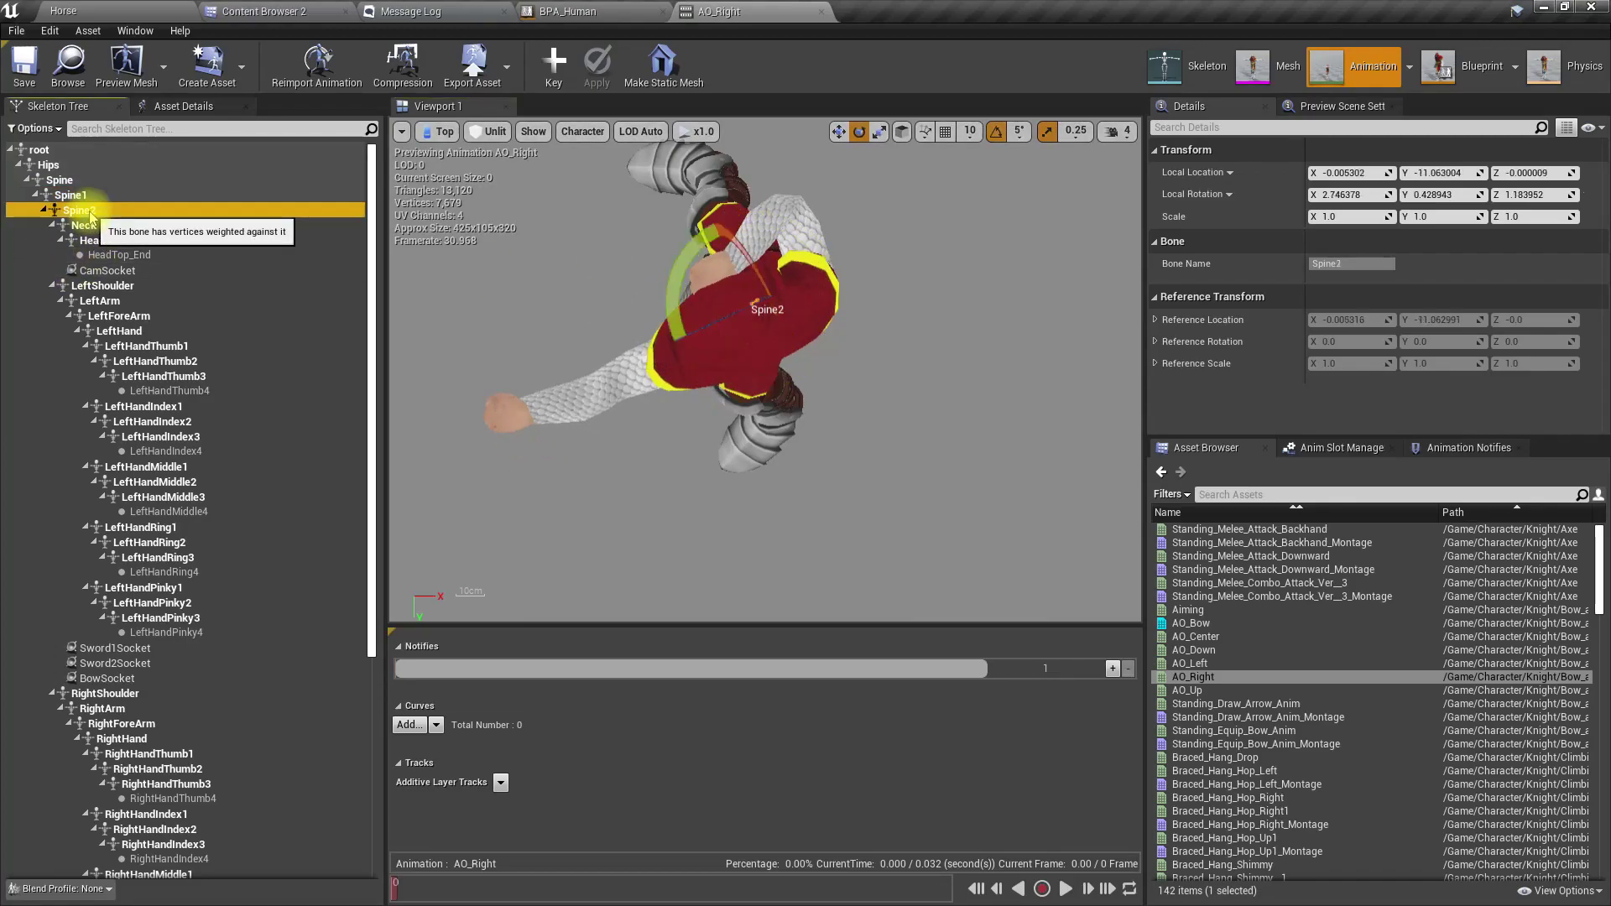
mouse_move(677, 305)
left_mouse_down()
mouse_move(675, 273)
mouse_move(660, 303)
left_mouse_up()
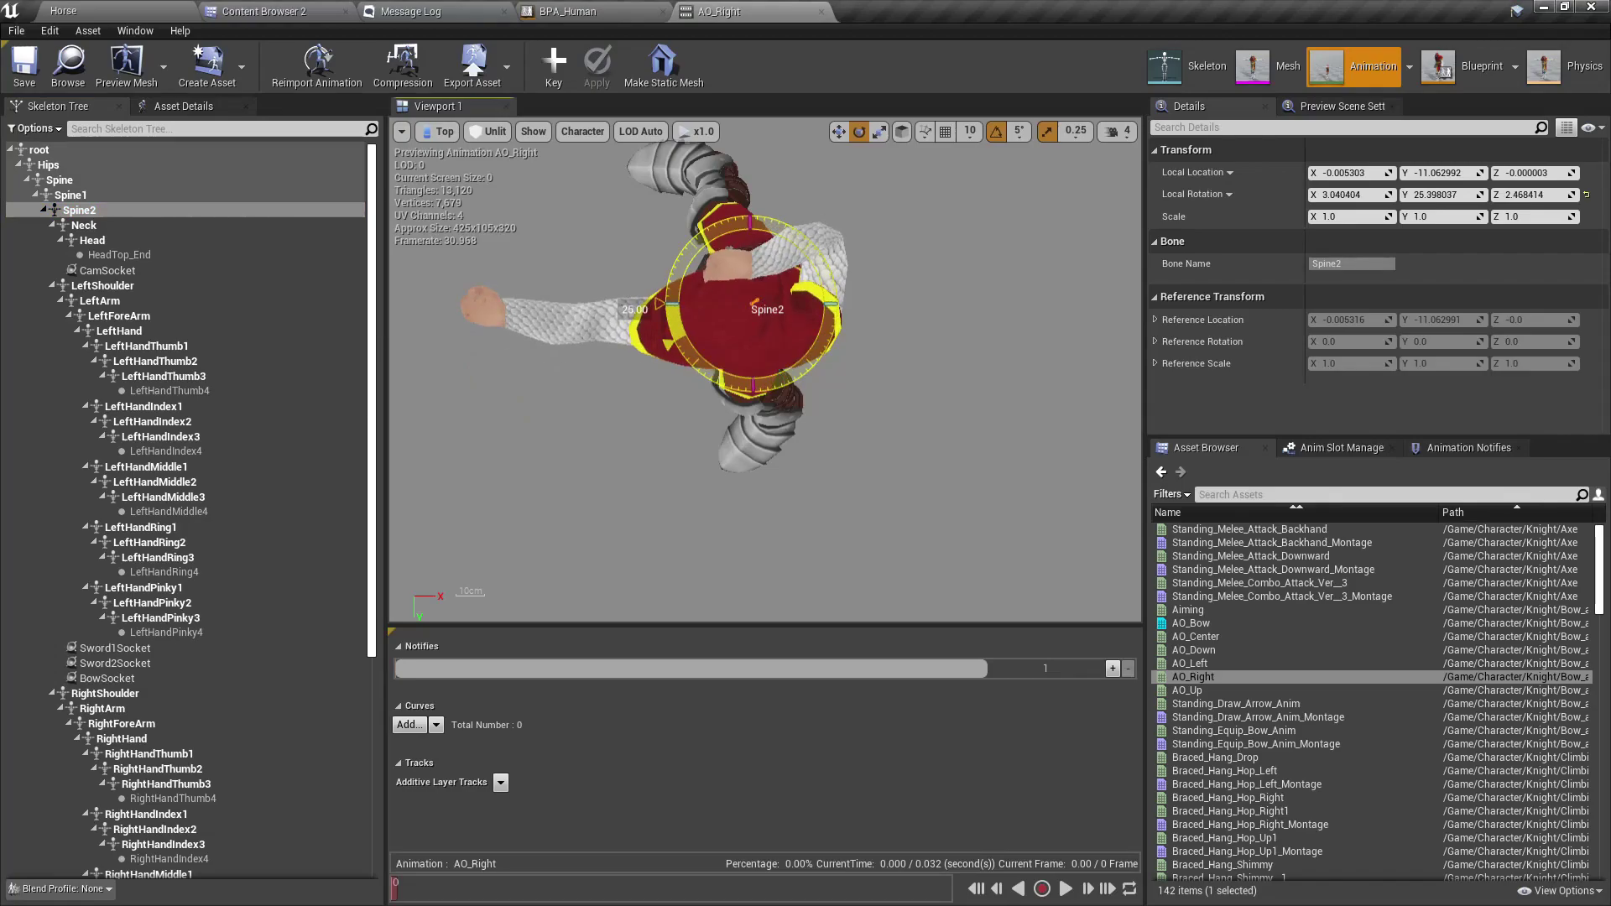
In Perspective view, rotate Spine2 back 10 degrees to about 15 in local Y.
left_click(441, 132)
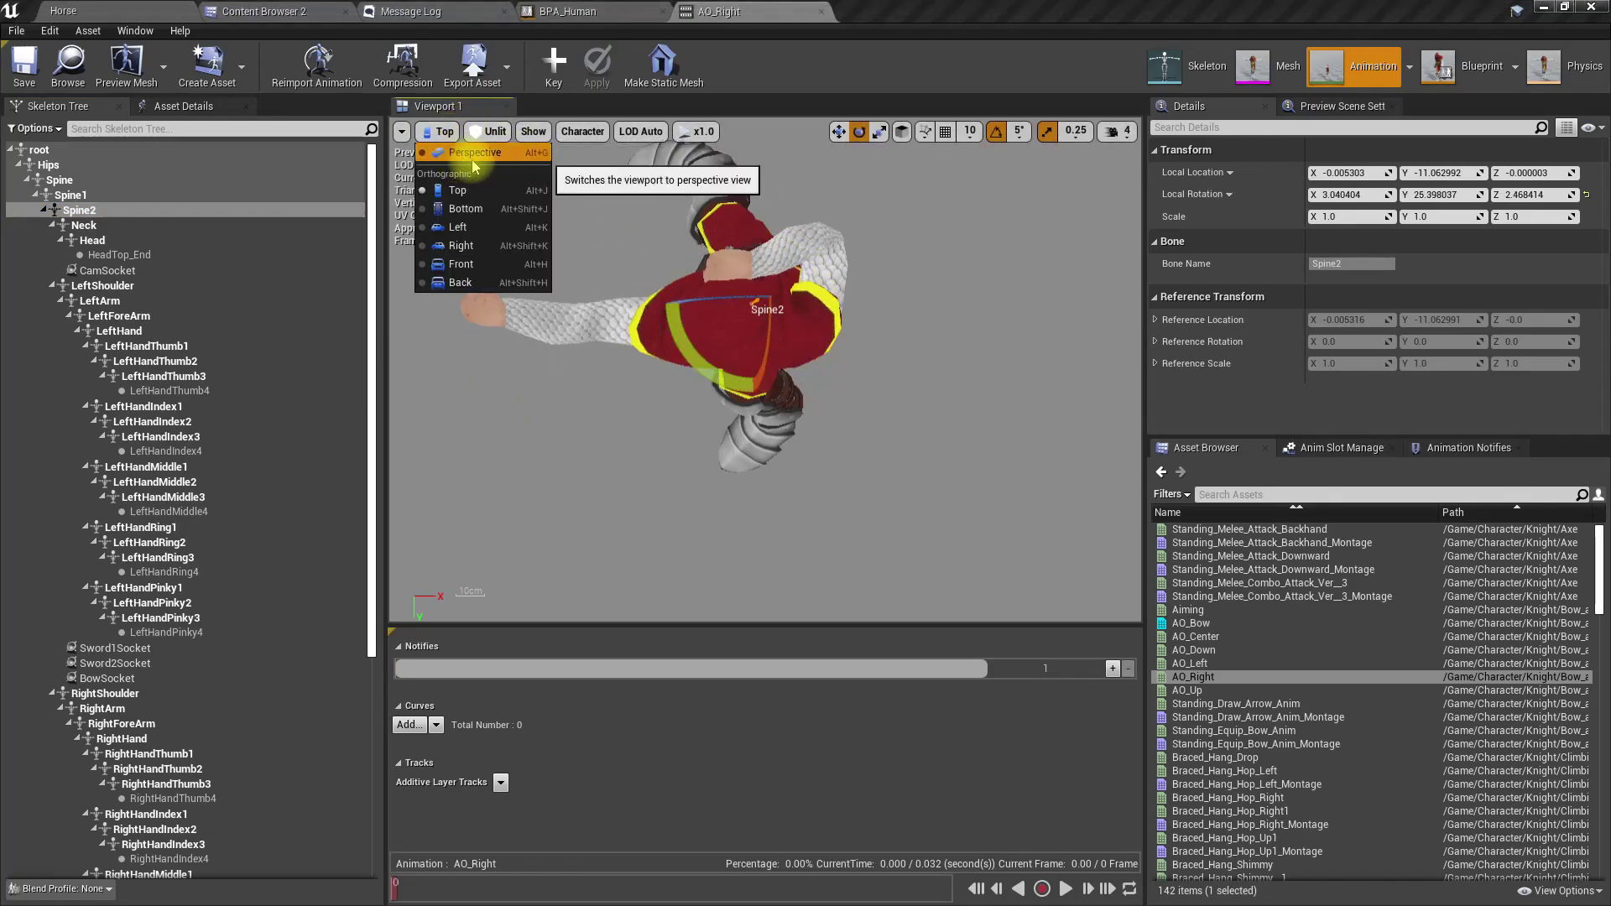
left_click(470, 152)
mouse_move(766, 369)
right_mouse_down()
mouse_move(774, 381)
mouse_move(756, 329)
mouse_move(771, 393)
right_mouse_up()
key("w")
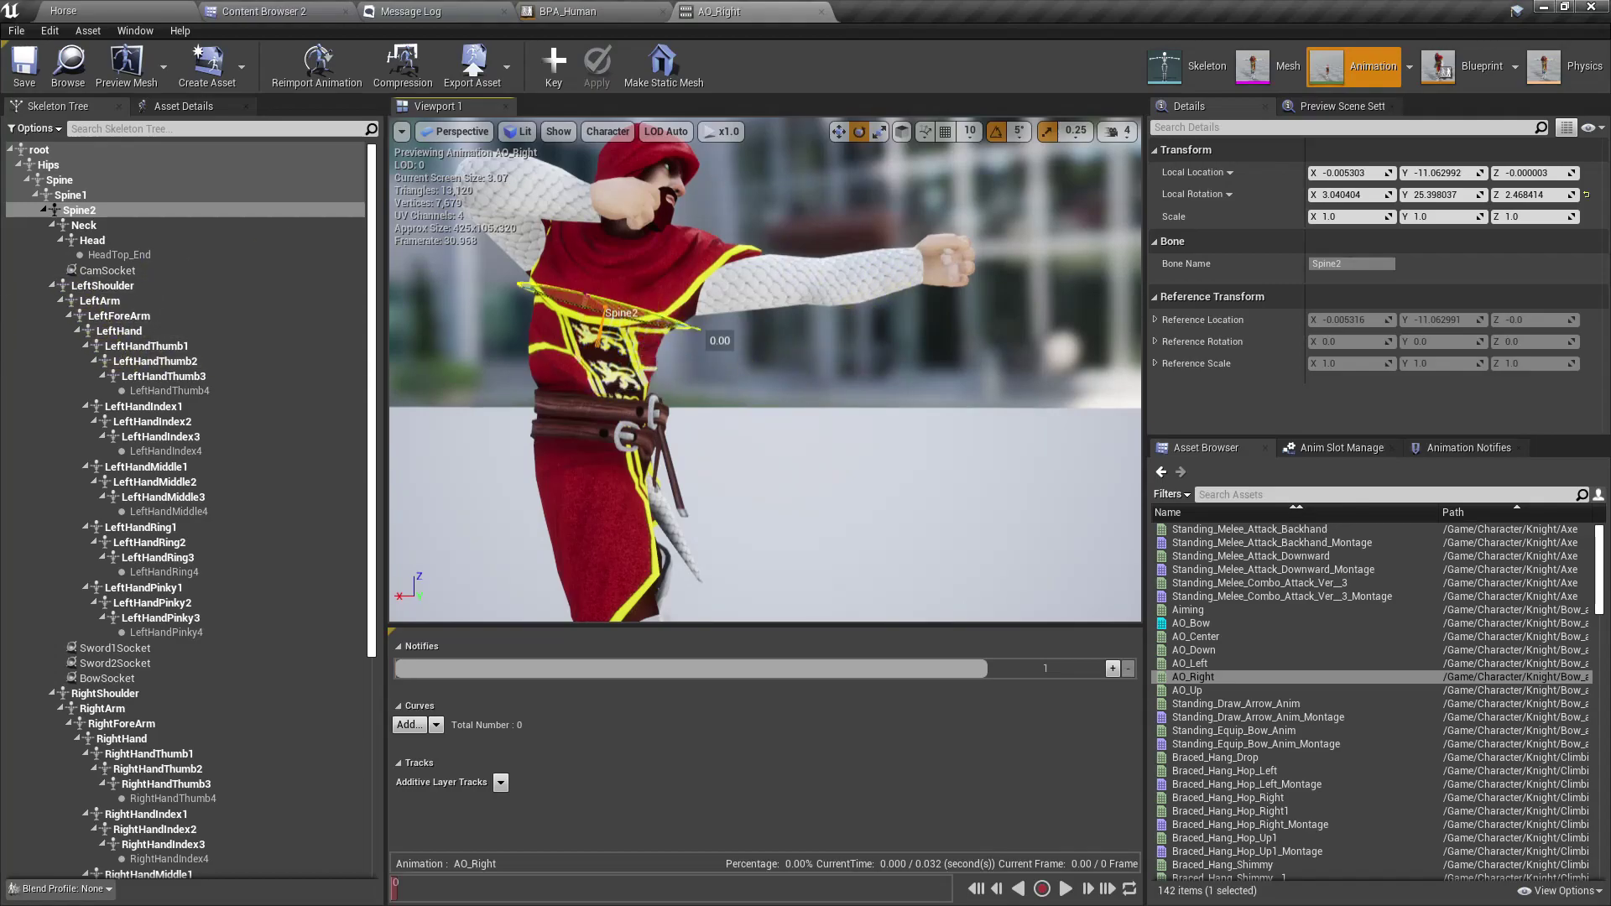
left_click_drag(635, 308, 626, 324)
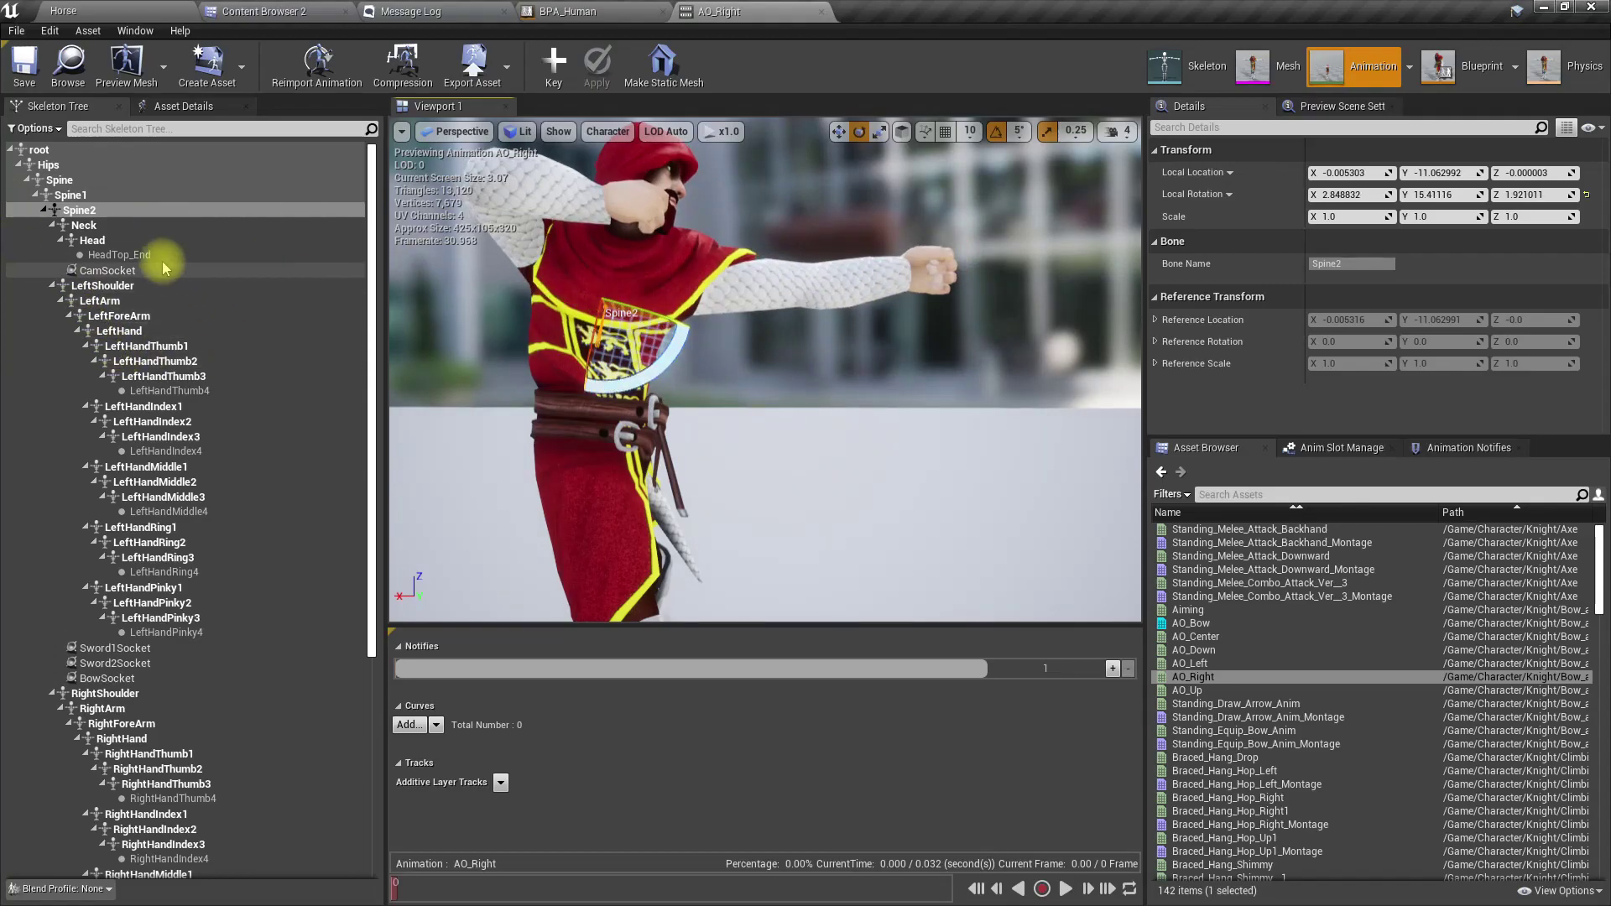
left_click_drag(770, 384, 774, 453, "alt")
mouse_move(568, 224)
right_mouse_down()
mouse_move(567, 245)
mouse_move(567, 224)
right_mouse_up()
In Top view, try rotating the Neck bone 20 degrees to about 13 in local Y, and check the head in Perspective view.
left_click(458, 132)
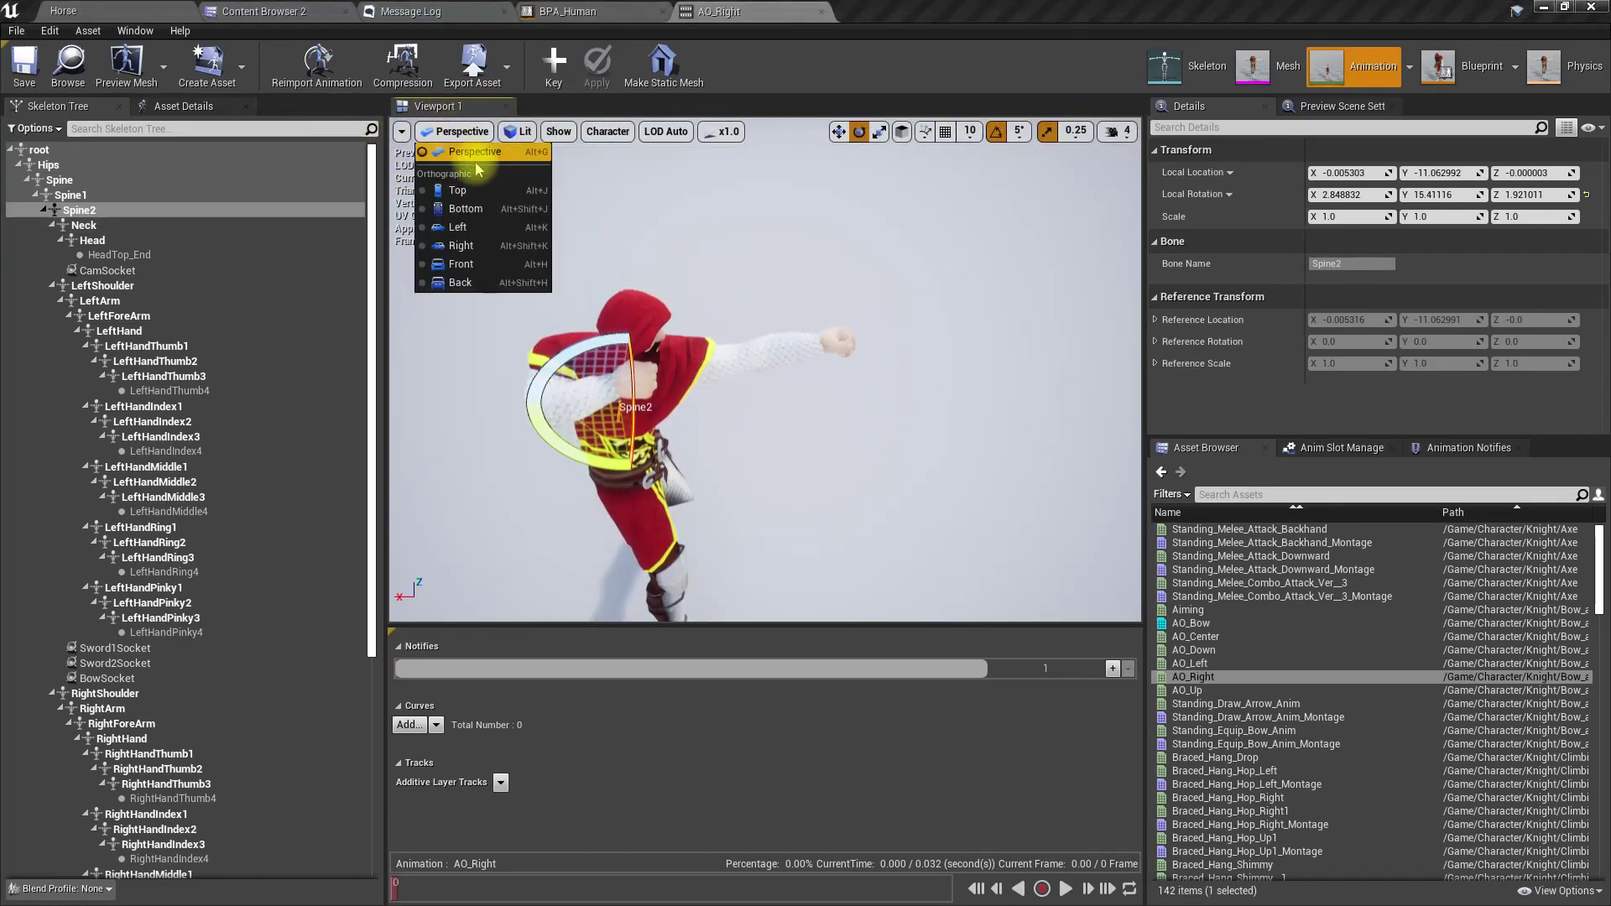
left_click(445, 192)
scroll(758, 353, "up", 2)
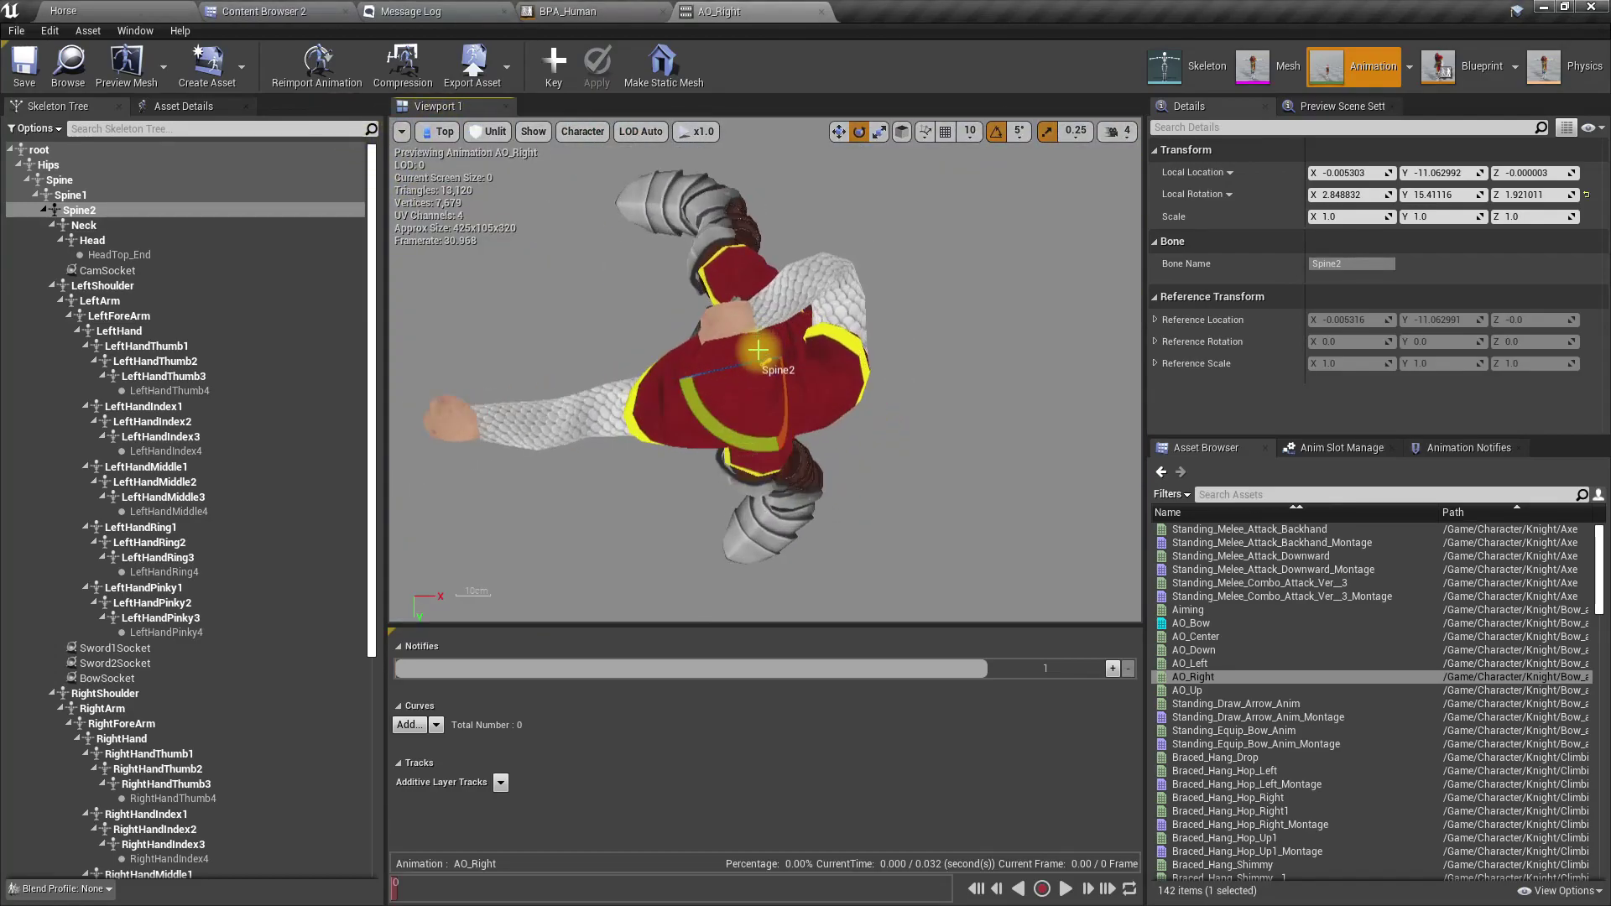
left_click(85, 227)
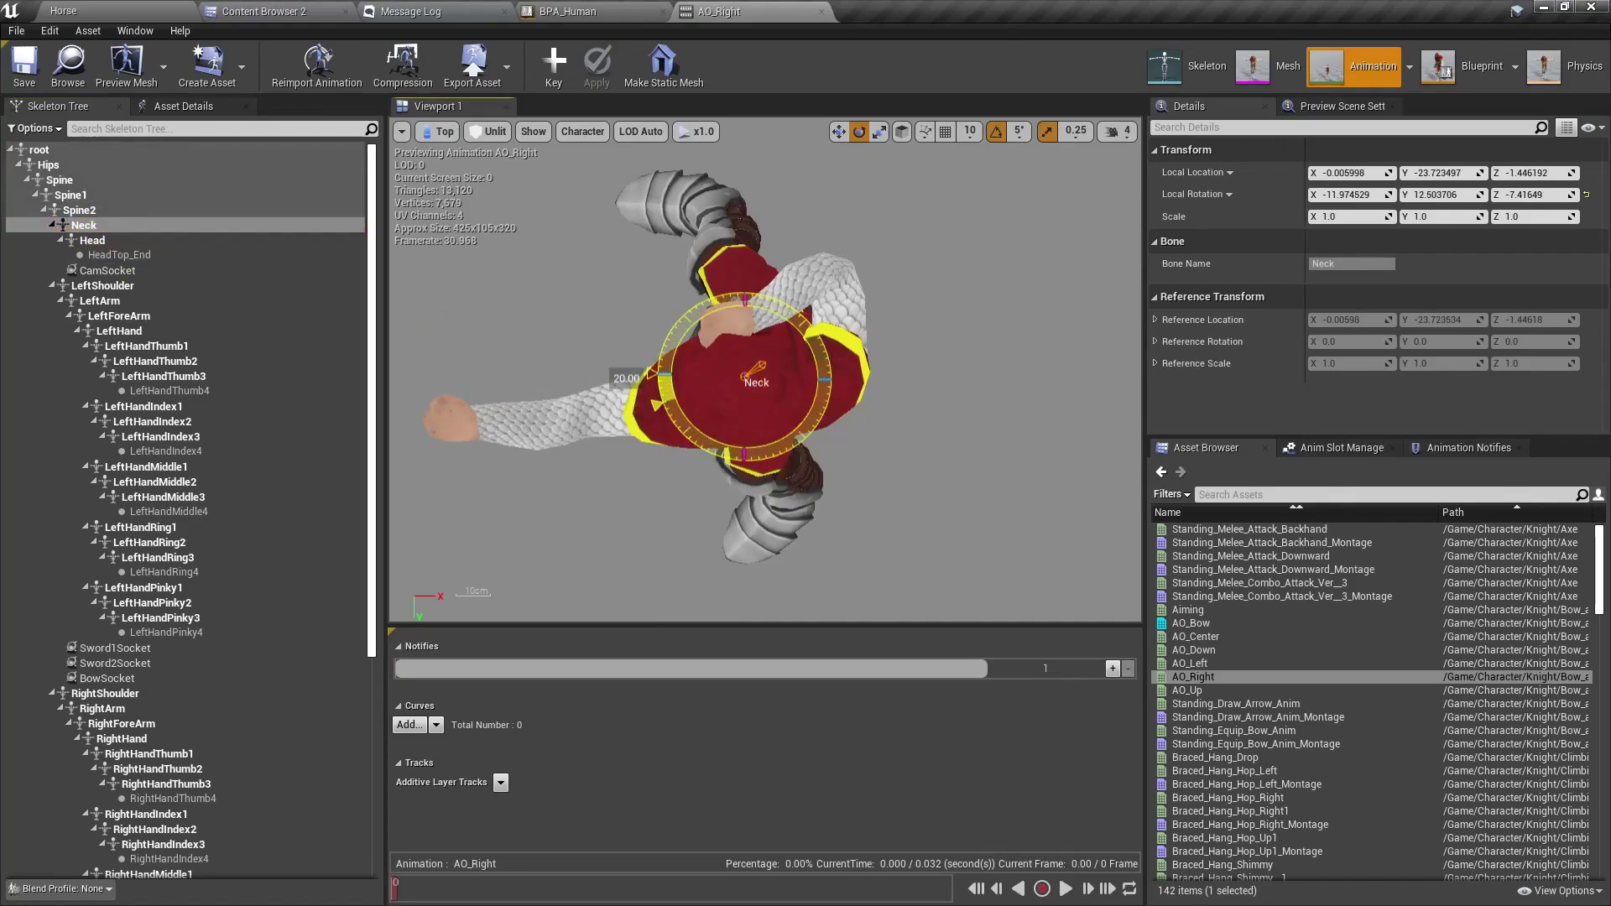
left_click(442, 132)
left_click(449, 151)
right_click_drag(449, 155, 447, 126)
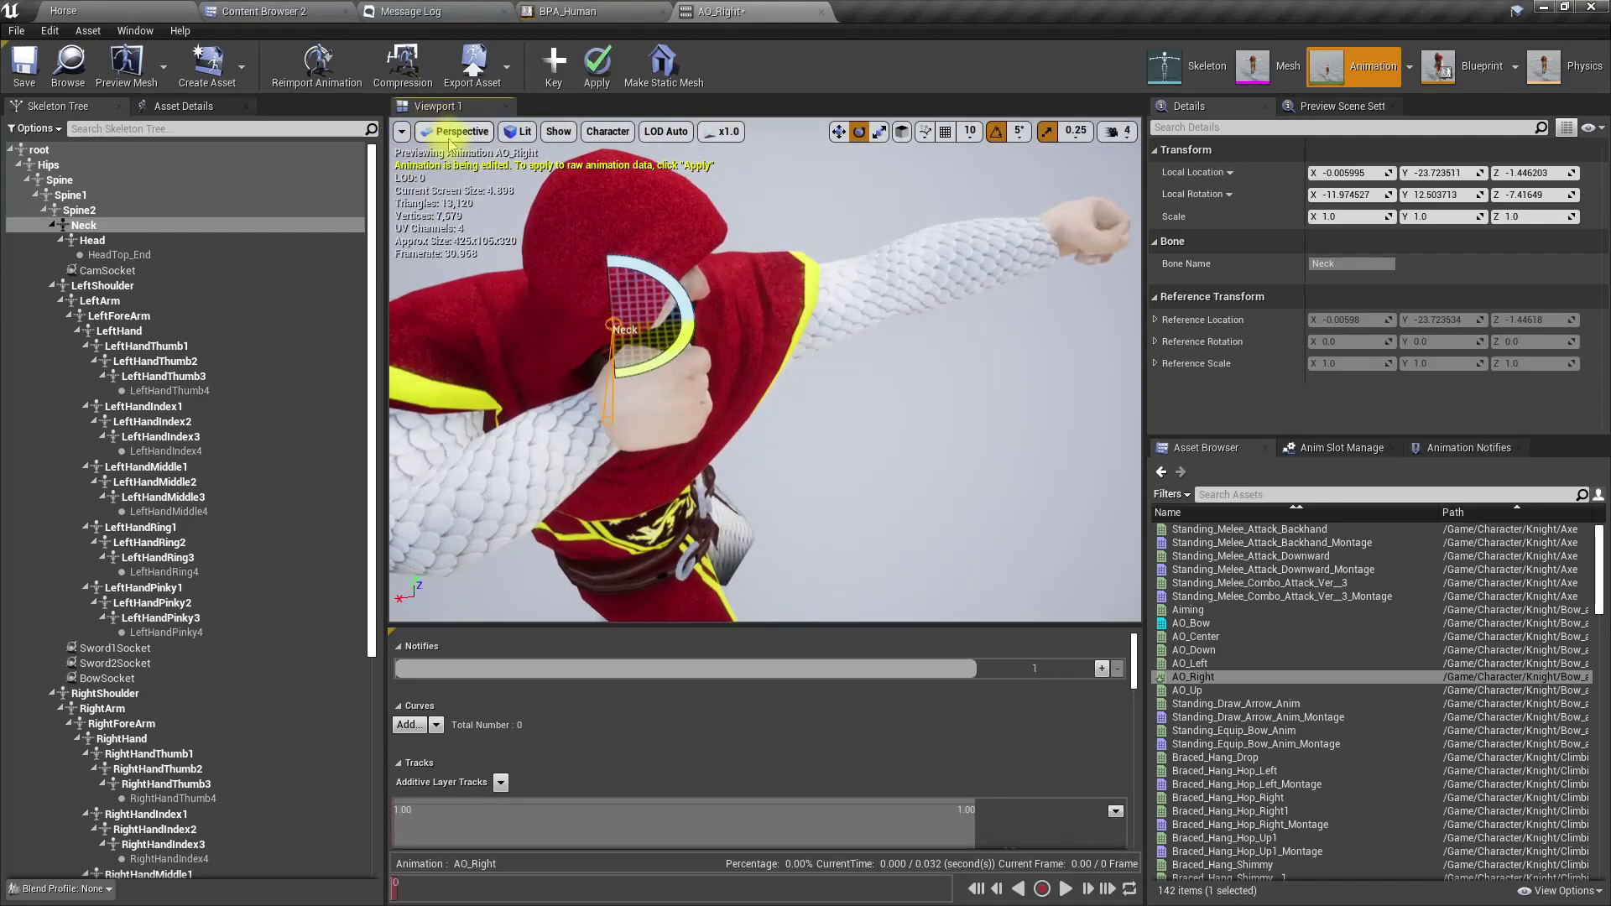
In Top view, rotate the LeftShoulder bone 10 degrees to about 167 in local X.
left_click(448, 132)
left_click(449, 180)
scroll(775, 395, "down", 5)
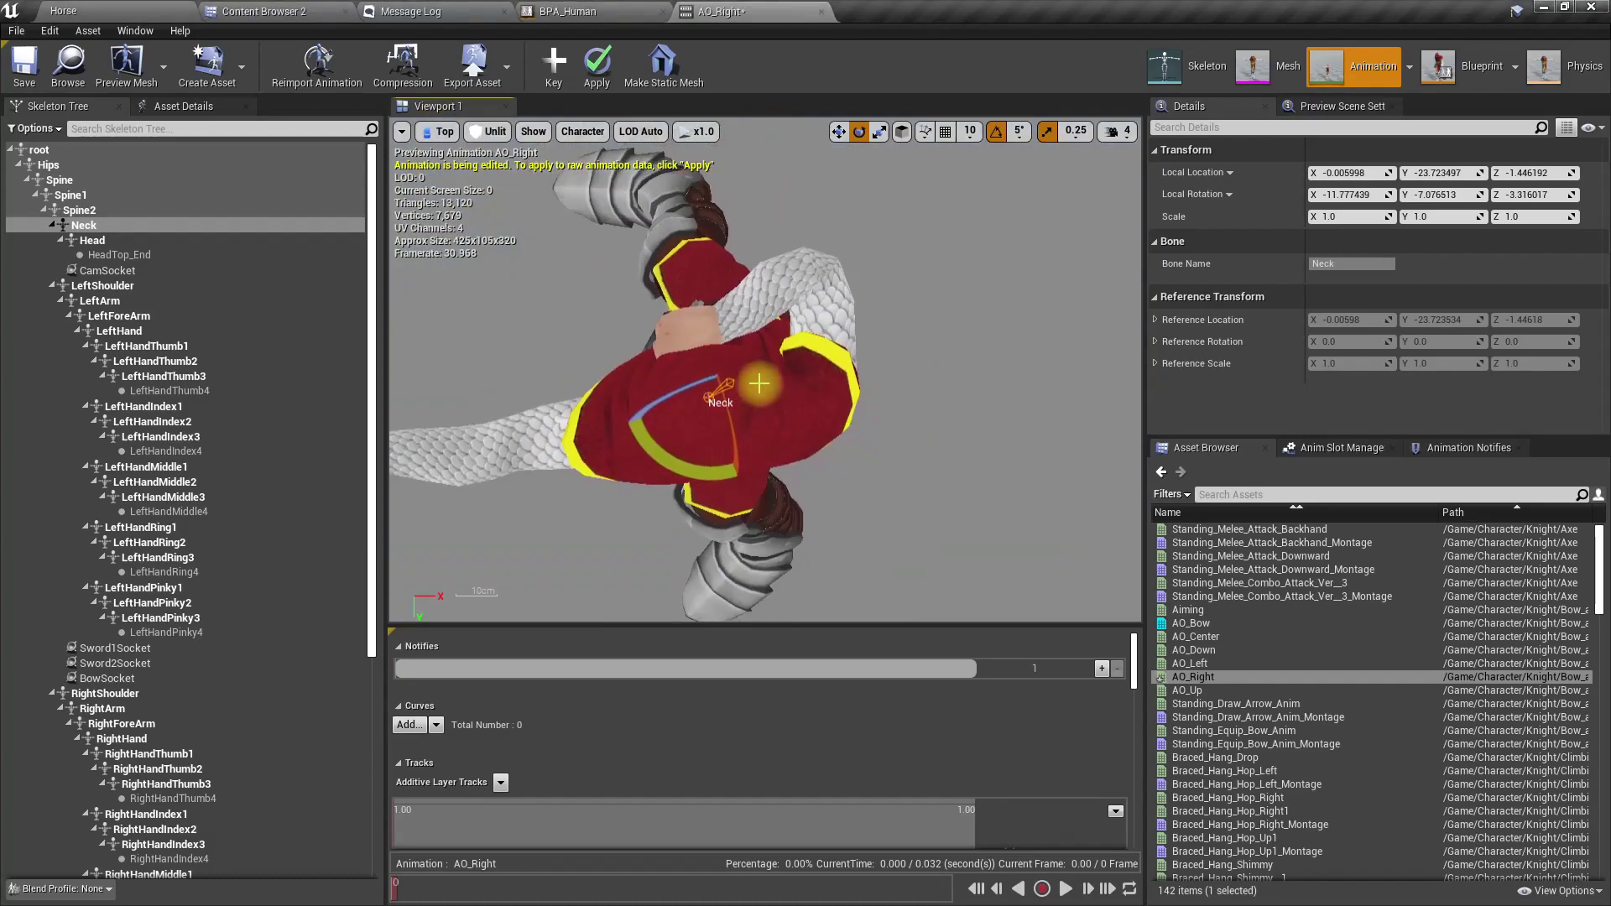
left_click(116, 287)
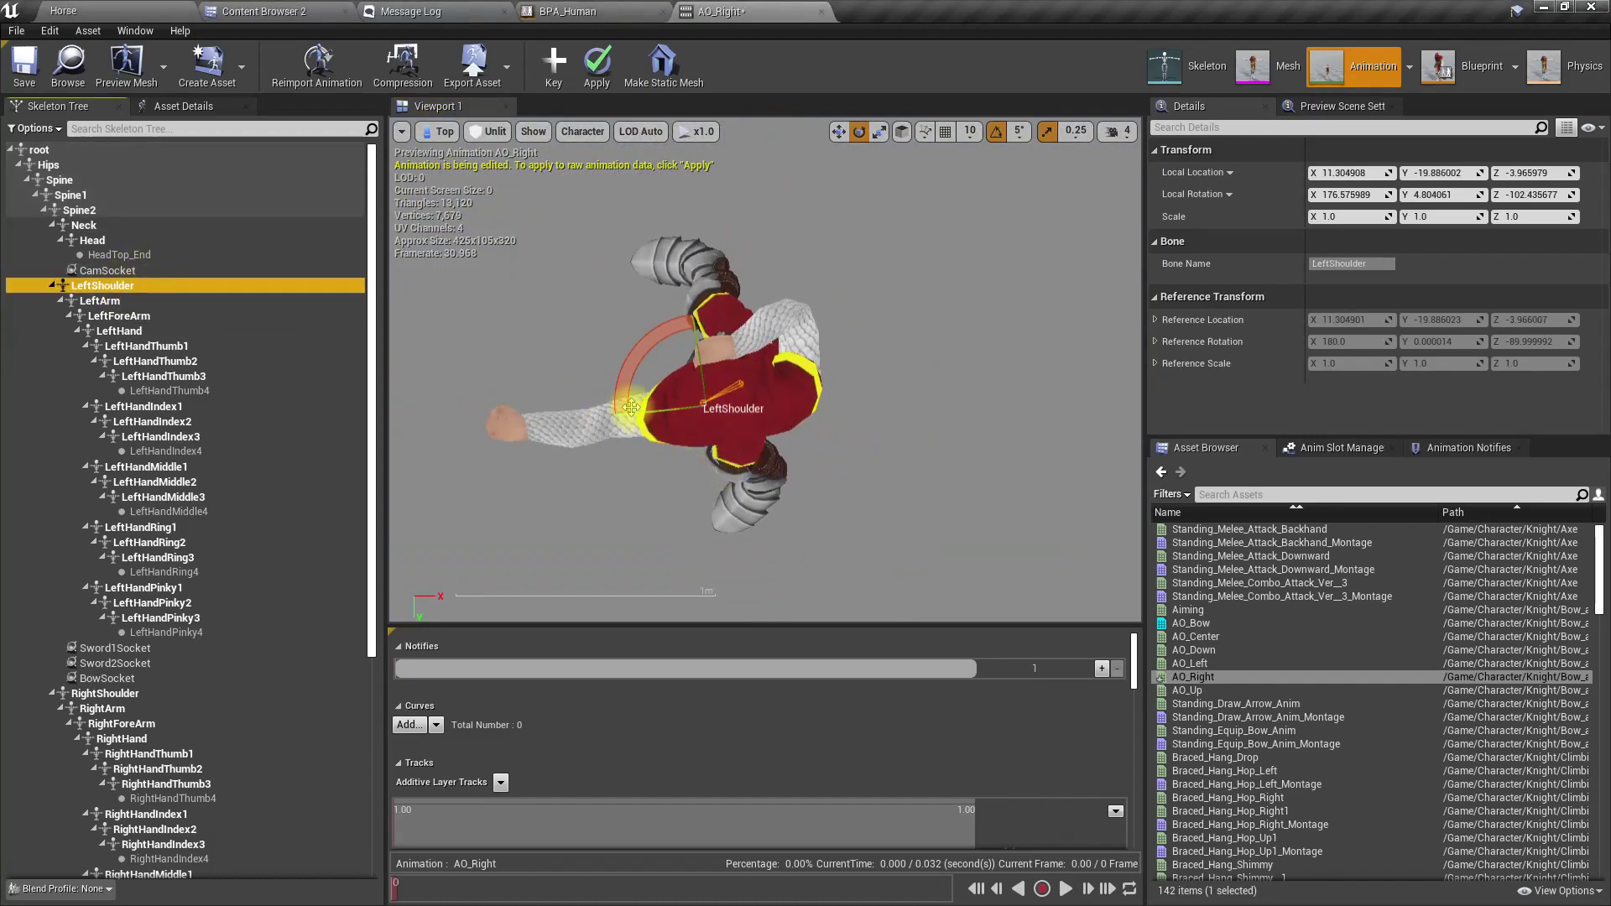
left_click_drag(631, 408, 631, 408)
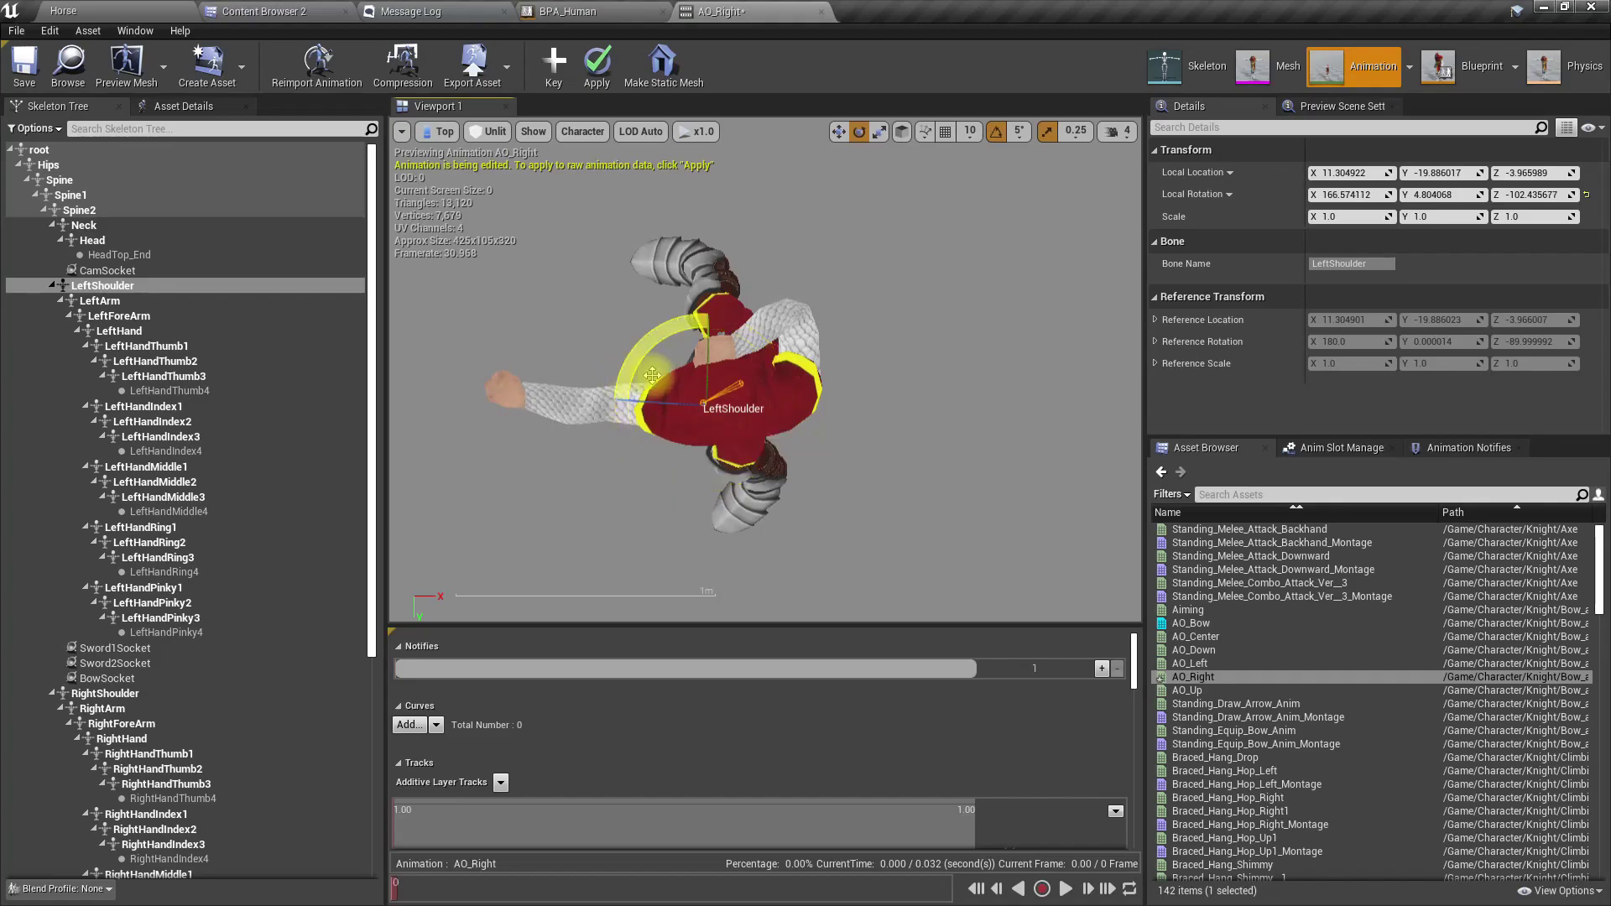
Rotate the RightShoulder bone to about -14 in local X and check the arm pose in Perspective view.
left_click(105, 697)
left_click_drag(734, 454, 733, 454)
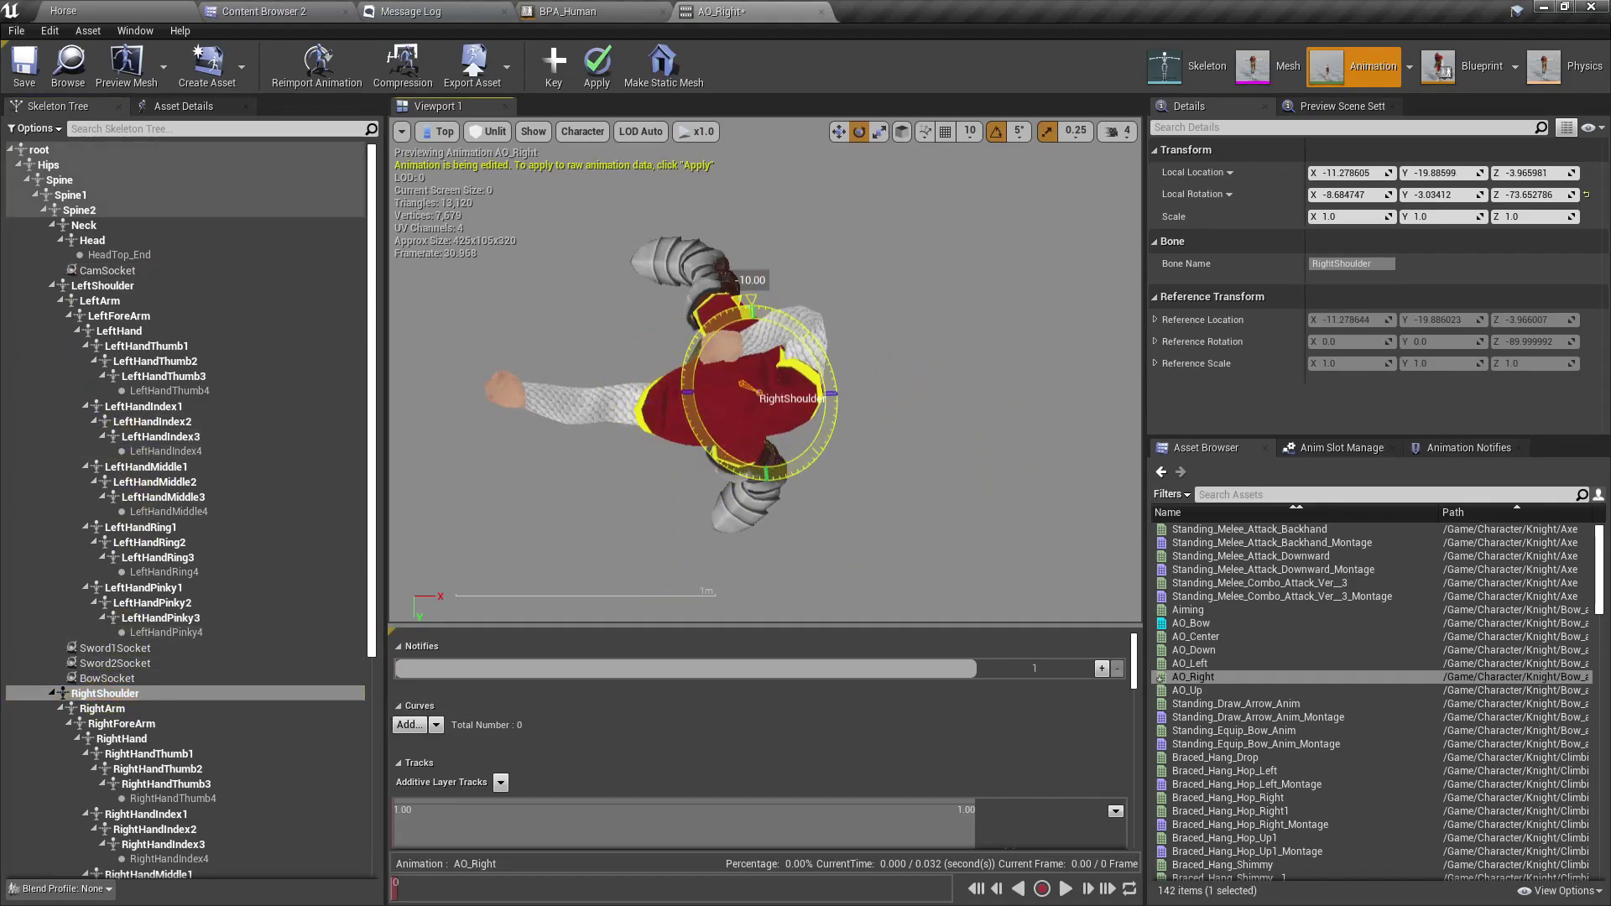
left_click(442, 132)
left_click(459, 152)
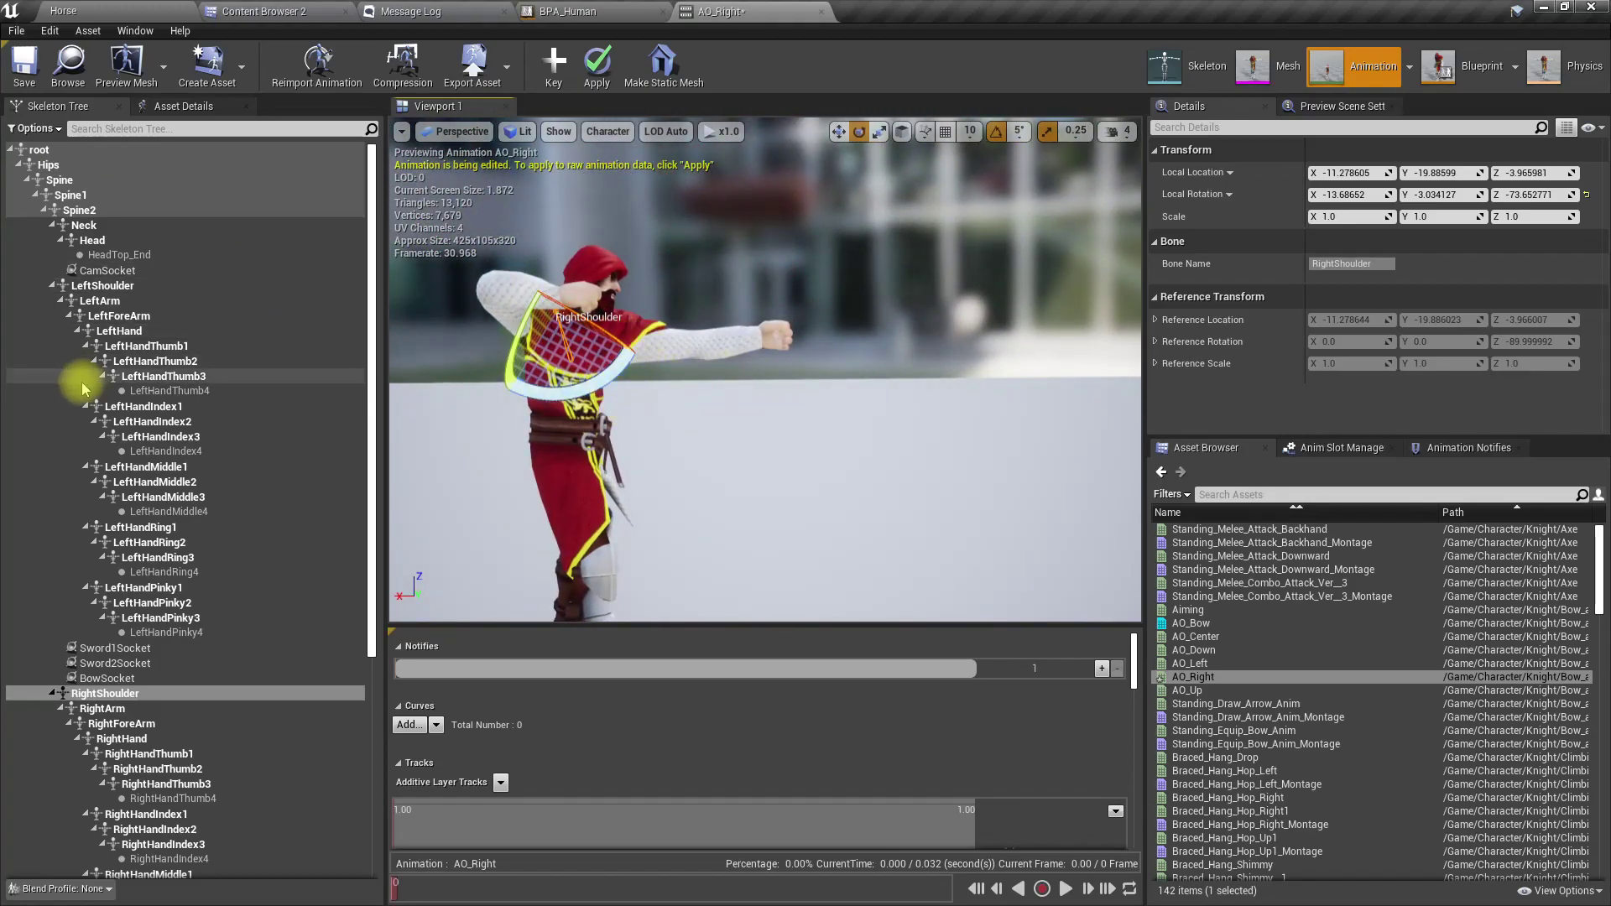
Rotate the LeftShoulder bone to about -107 in local Z and apply the pose edits to AO_Right.
left_click(102, 285)
left_click_drag(686, 300, 765, 384)
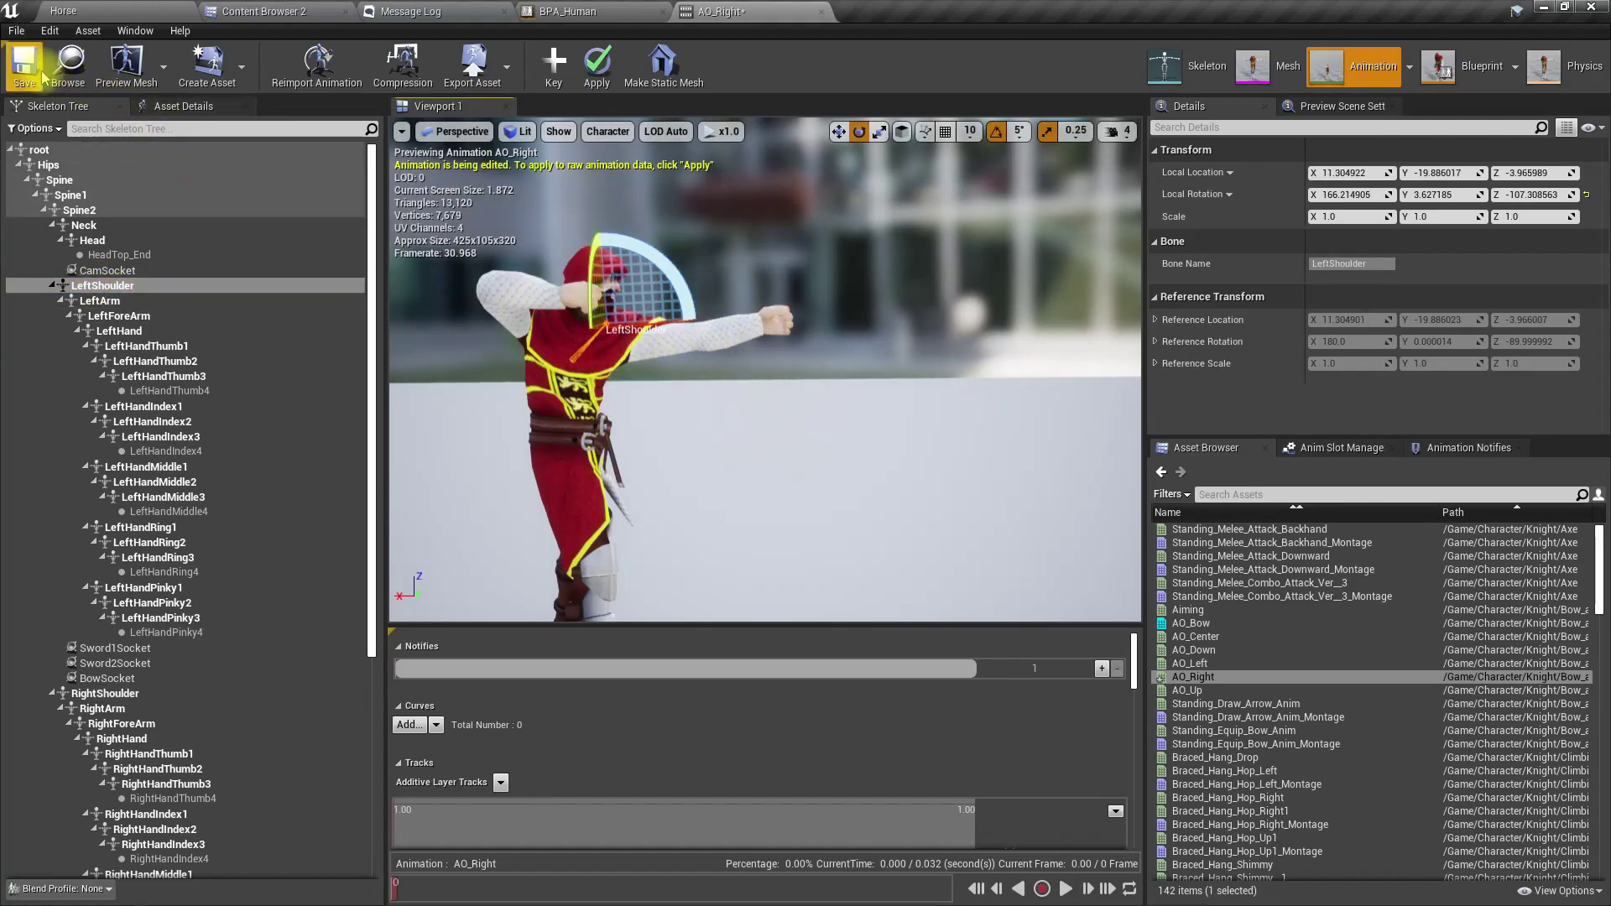
left_click(597, 67)
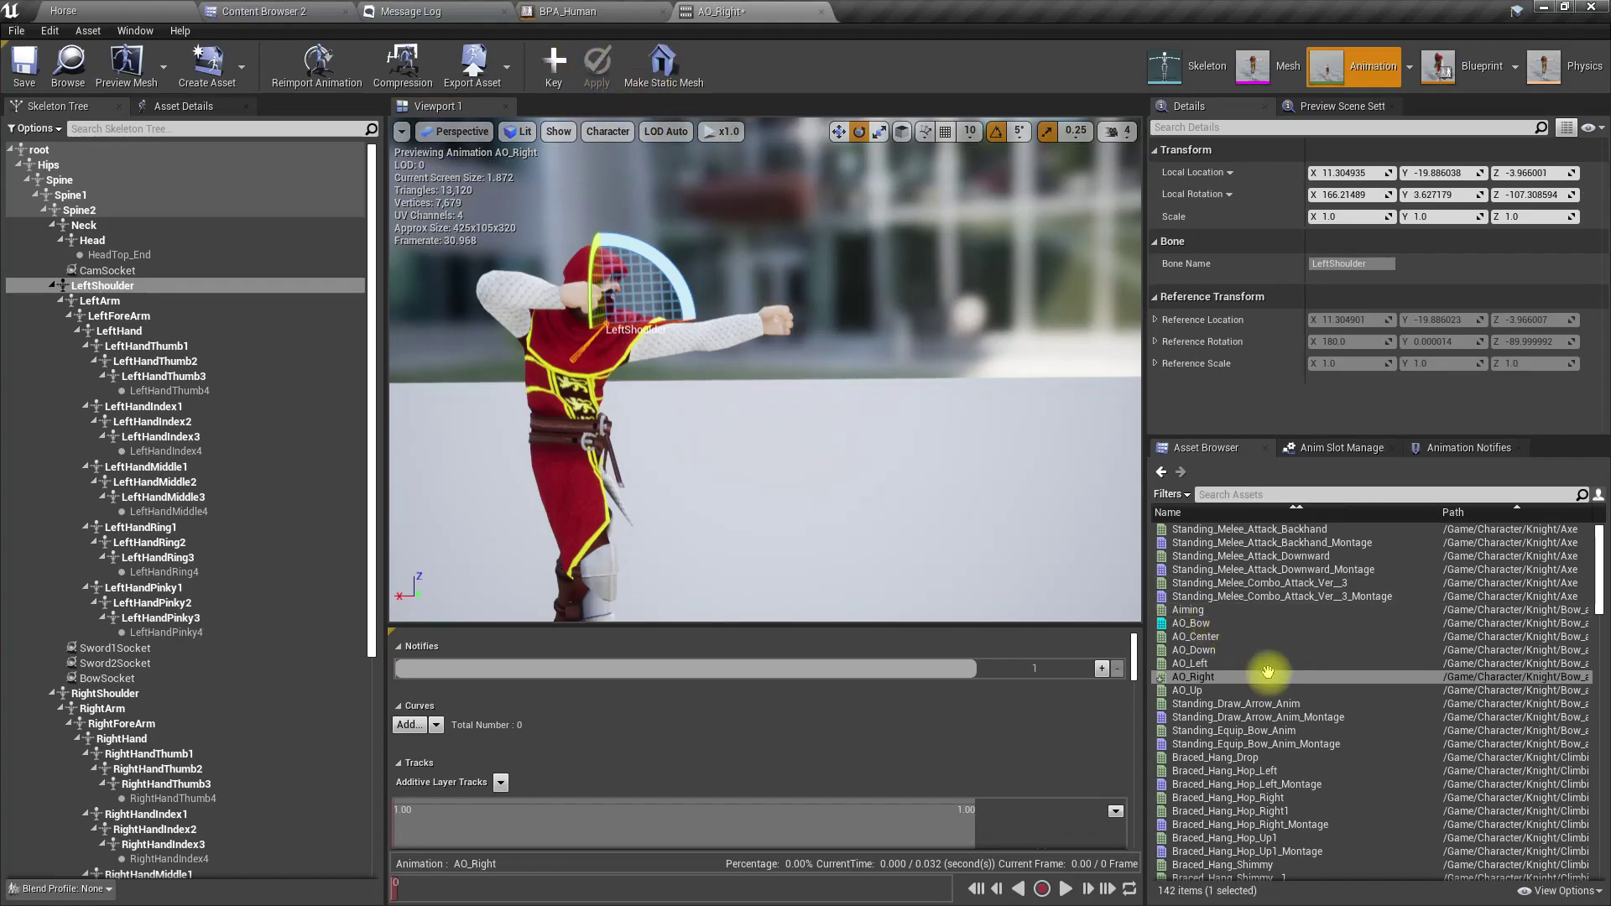
Open AO_Bow and place AO_Right at Yaw 90 and AO_Left at Yaw -90, both at Pitch 0.
left_click(1207, 637)
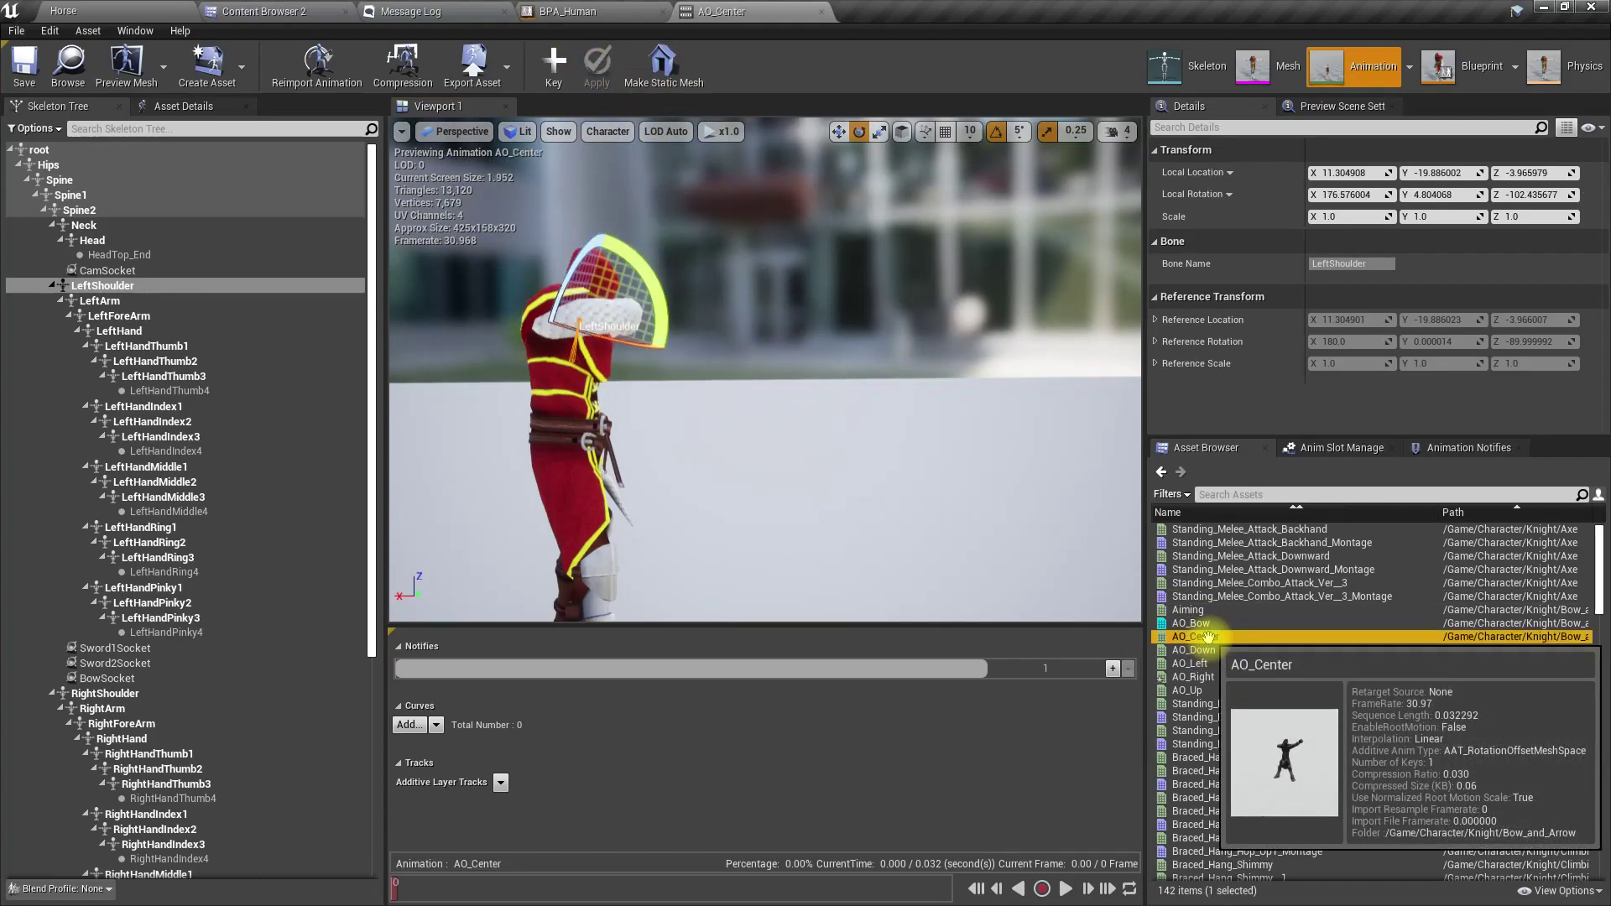
left_click(1210, 623)
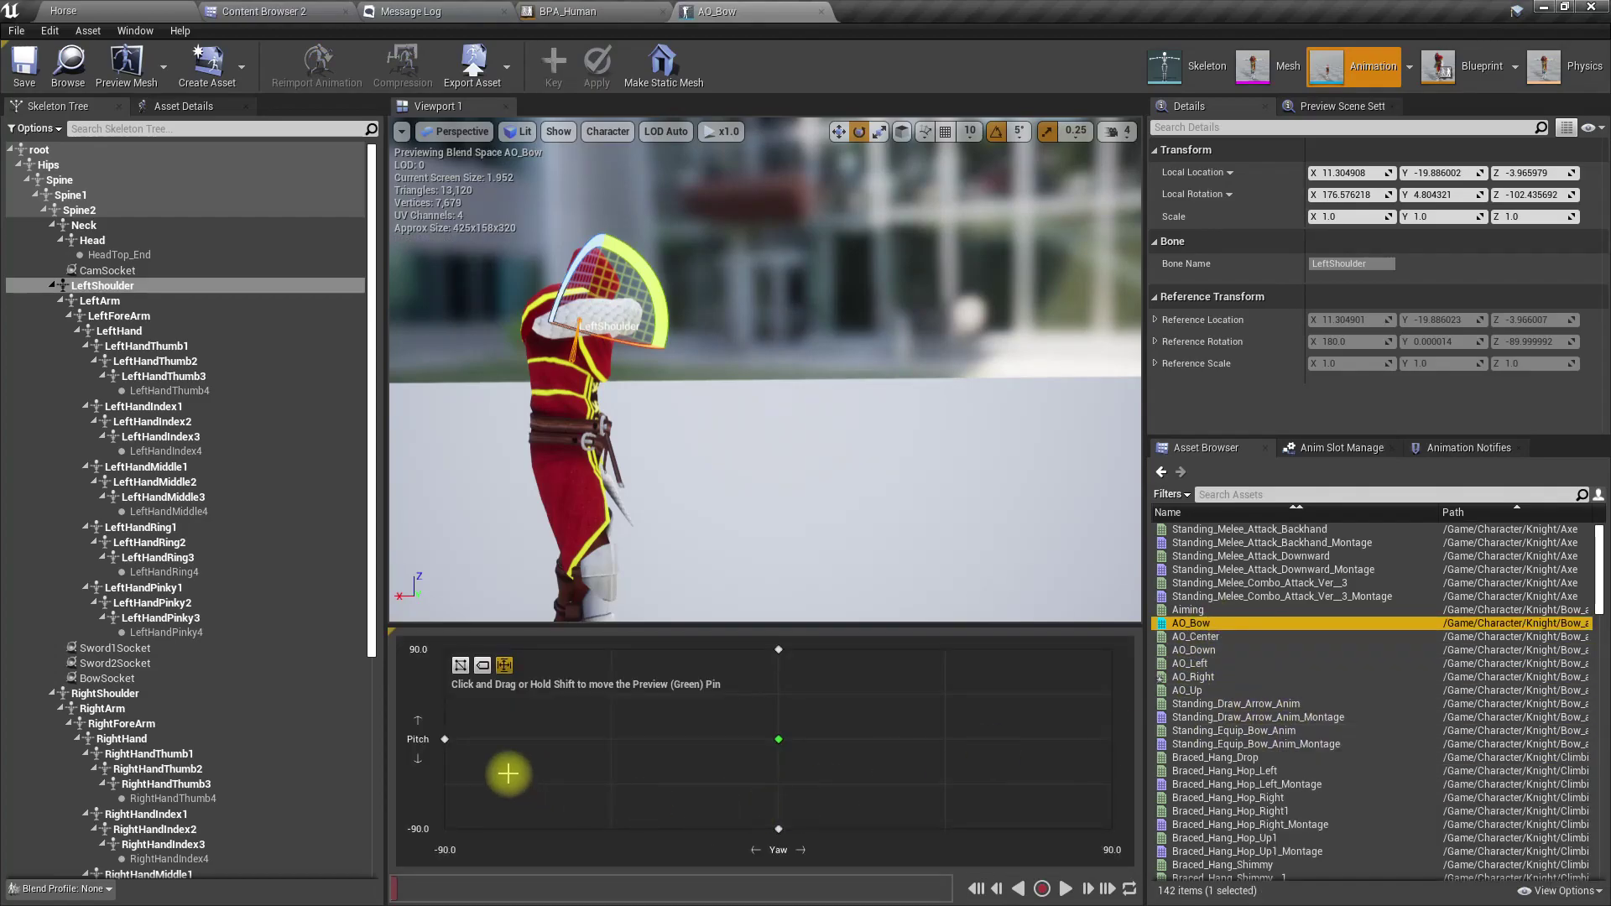
left_click_drag(1198, 676, 1100, 742)
left_click_drag(1179, 663, 446, 740)
Preview the AO_Bow blend across its Yaw and Pitch range while viewing the character from different angles.
left_click_drag(839, 778, 784, 650)
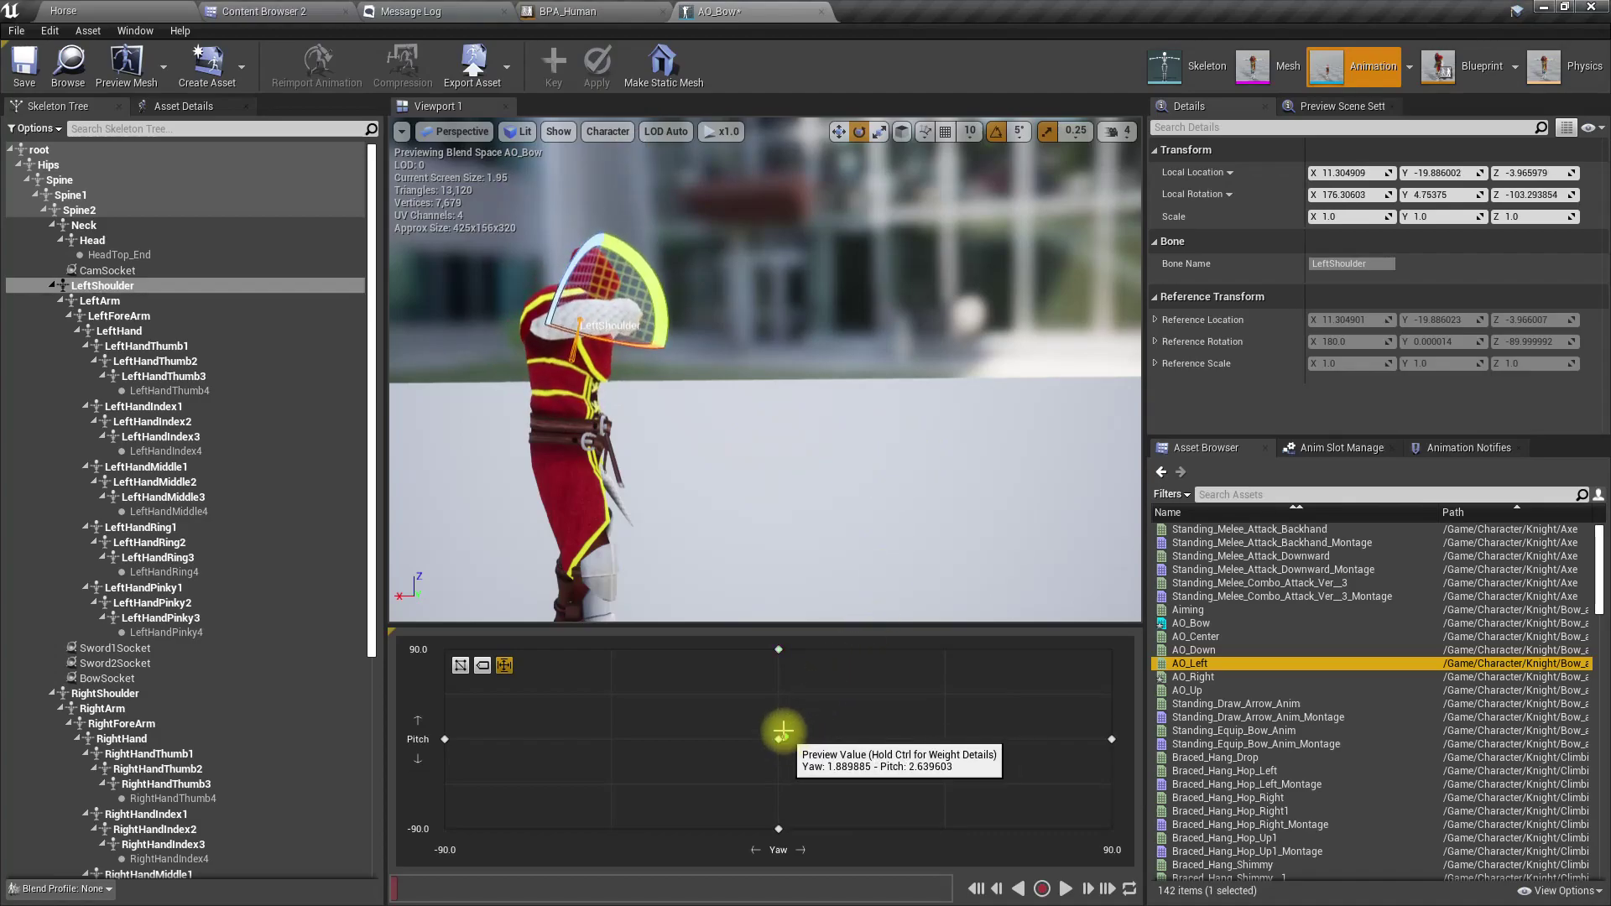
left_click_drag(786, 736, 782, 719)
left_click_drag(899, 400, 449, 382, "alt")
left_click(861, 407)
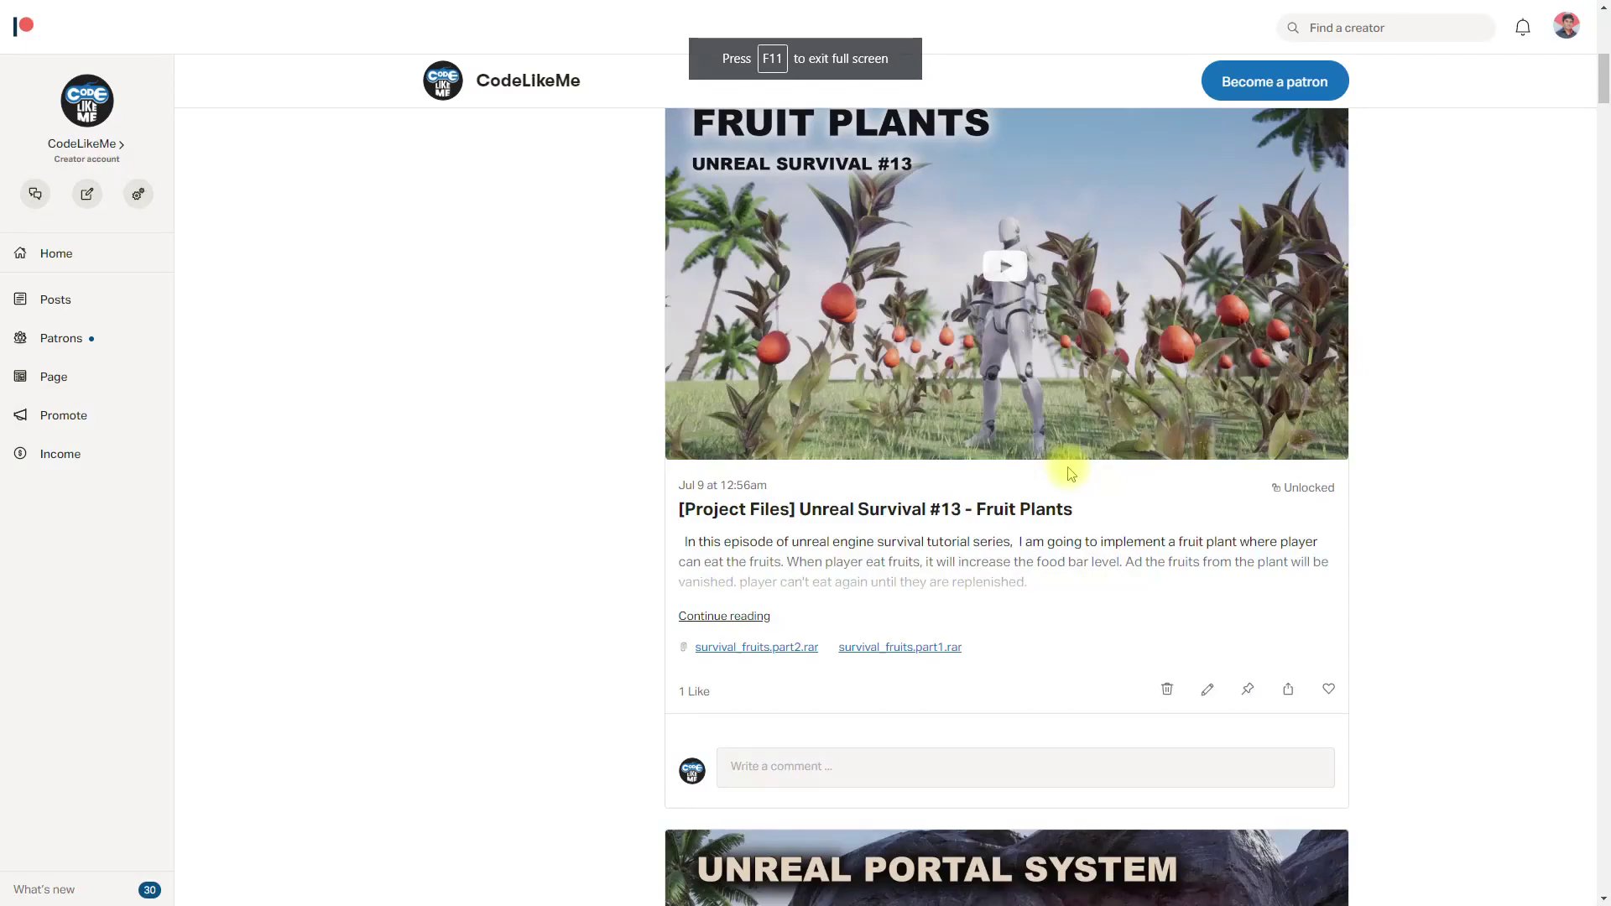
Browse the project file posts on the CodeLikeMe Patreon page.
scroll(531, 588, "down", 5)
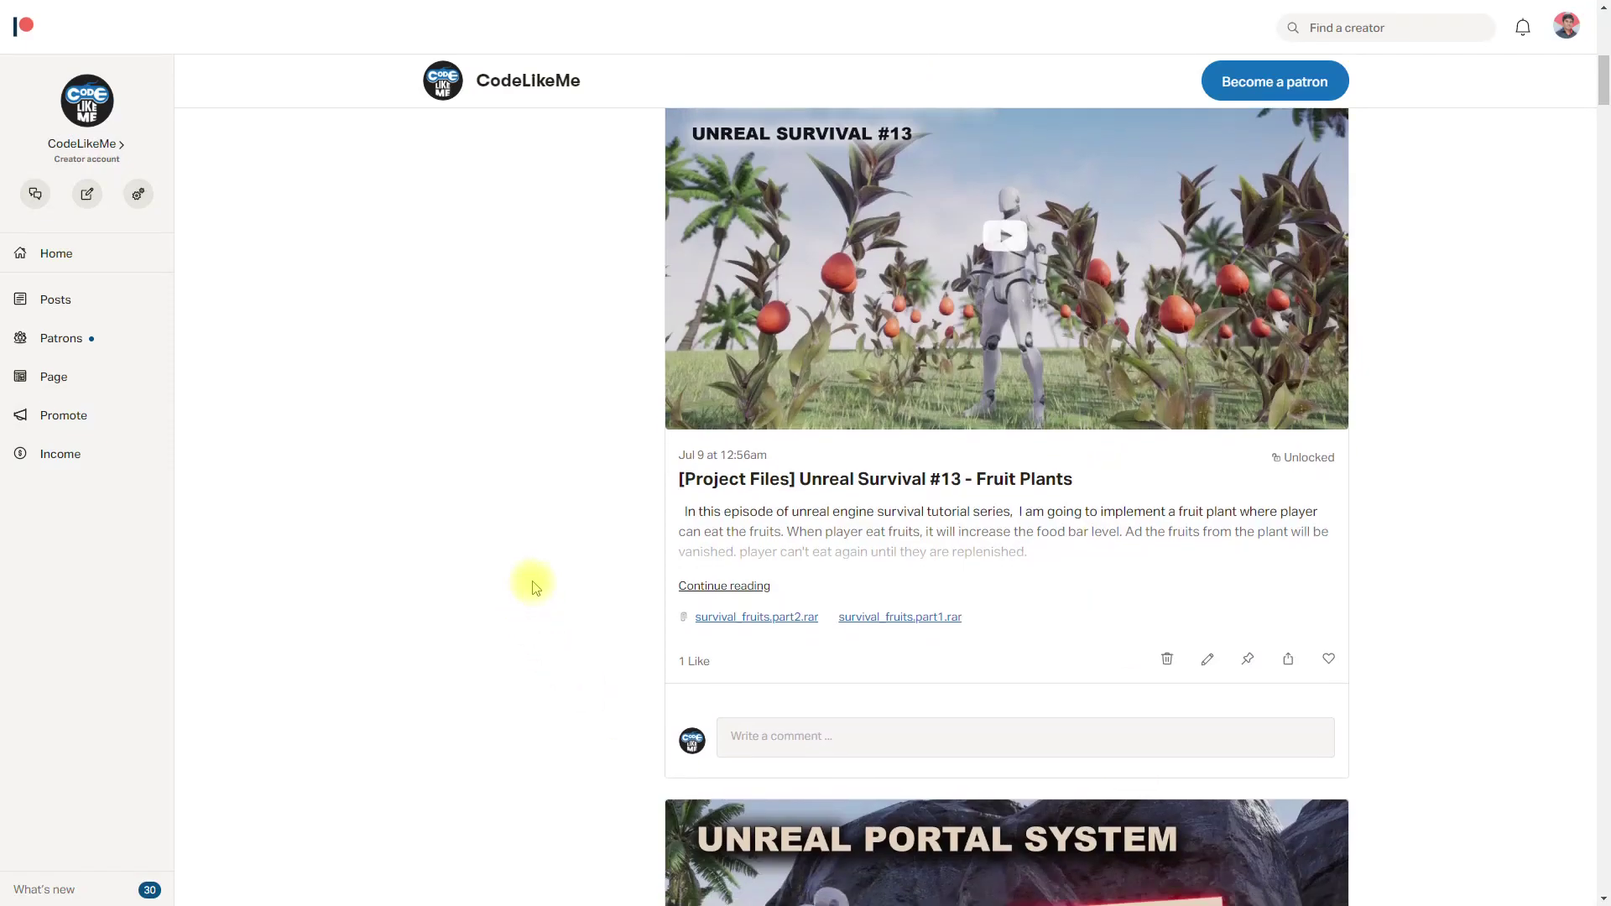
scroll(534, 588, "down", 15)
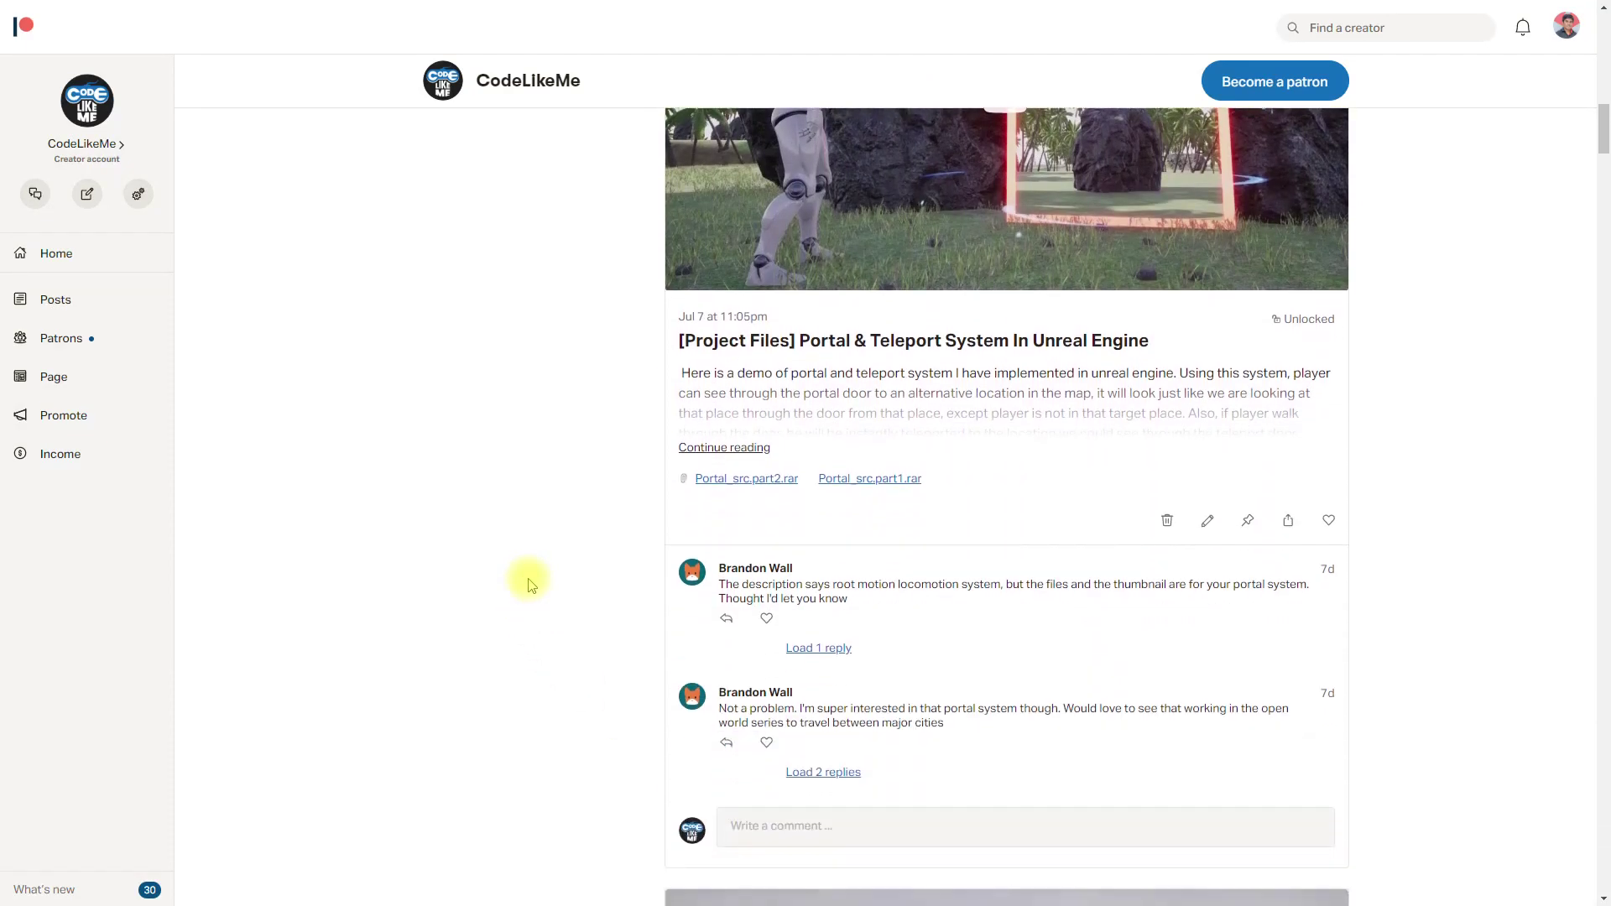
scroll(530, 591, "down", 11)
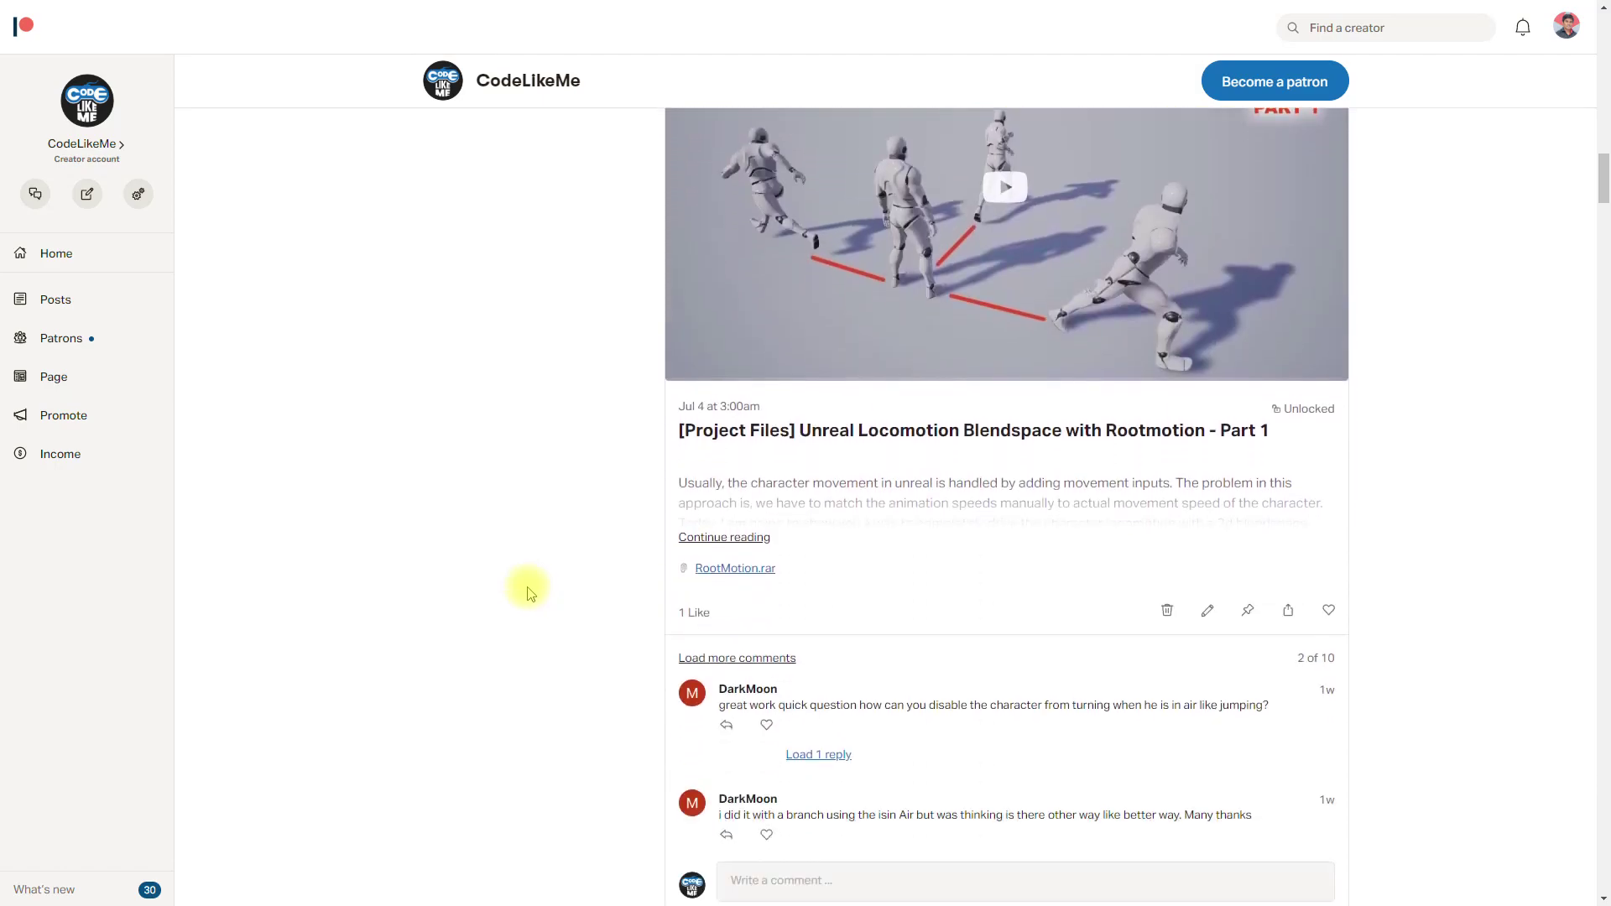
scroll(530, 592, "down", 14)
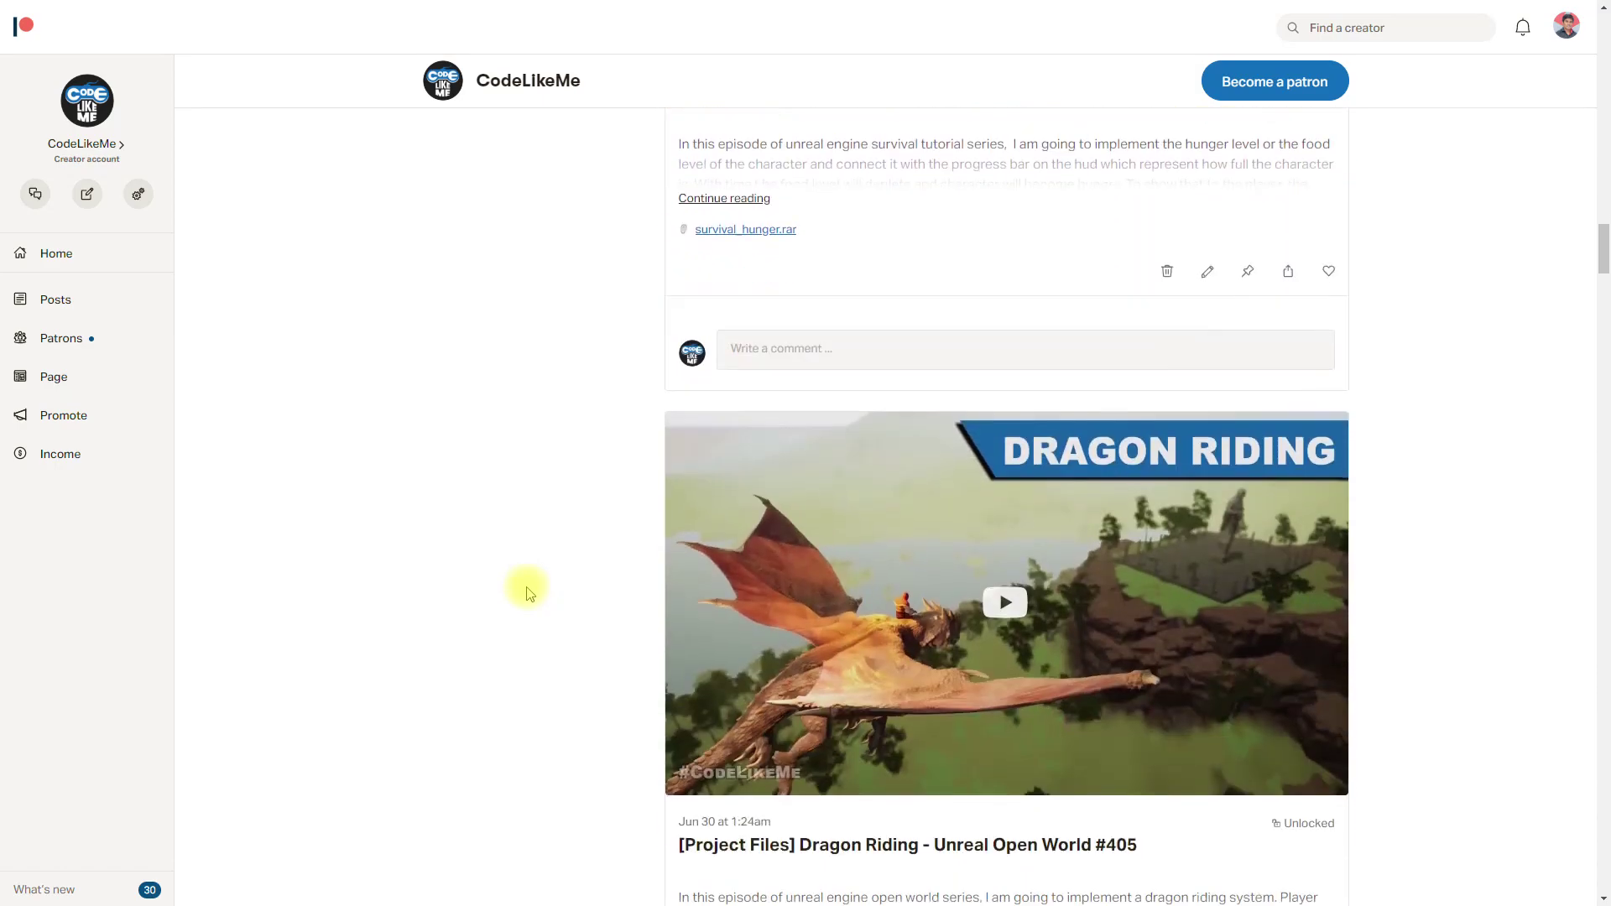
scroll(531, 593, "down", 11)
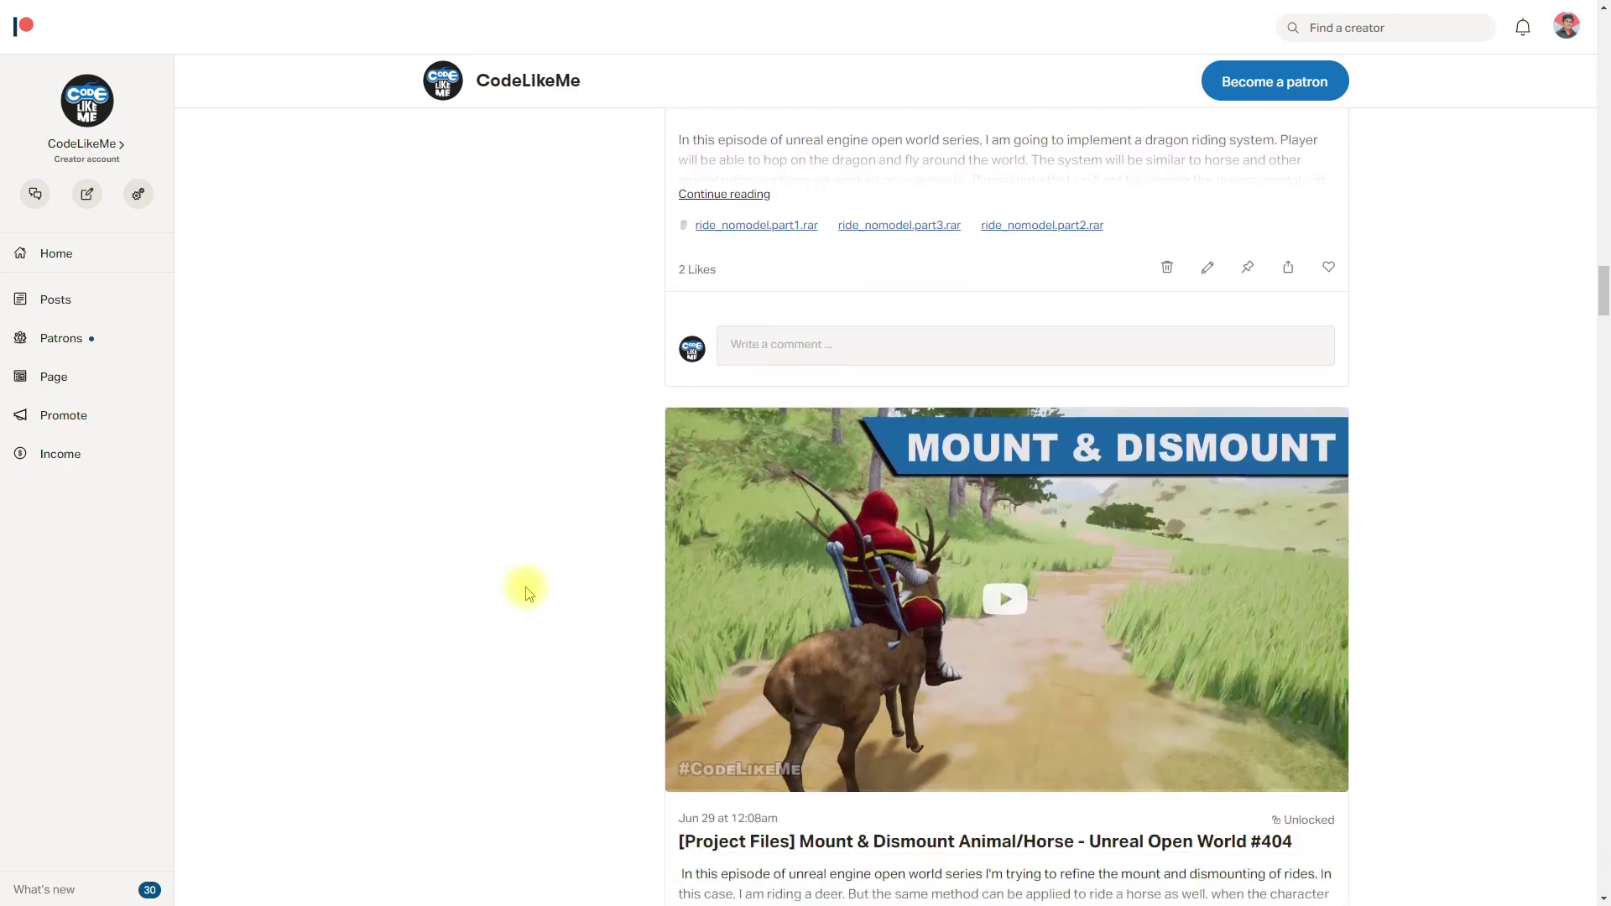
scroll(528, 593, "down", 16)
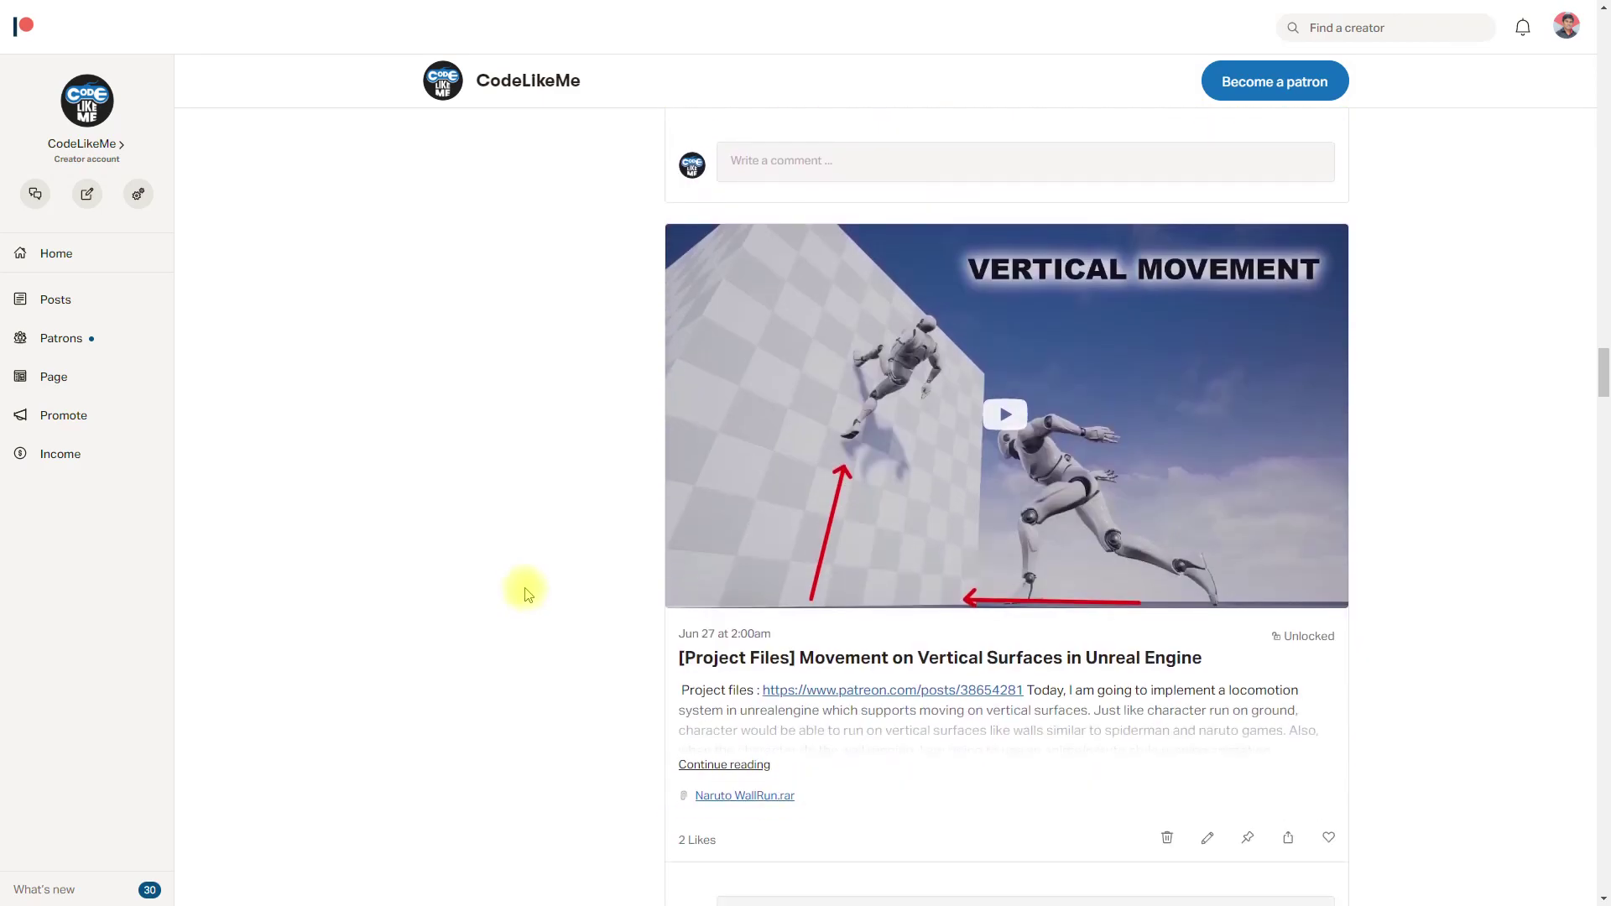
scroll(526, 592, "down", 11)
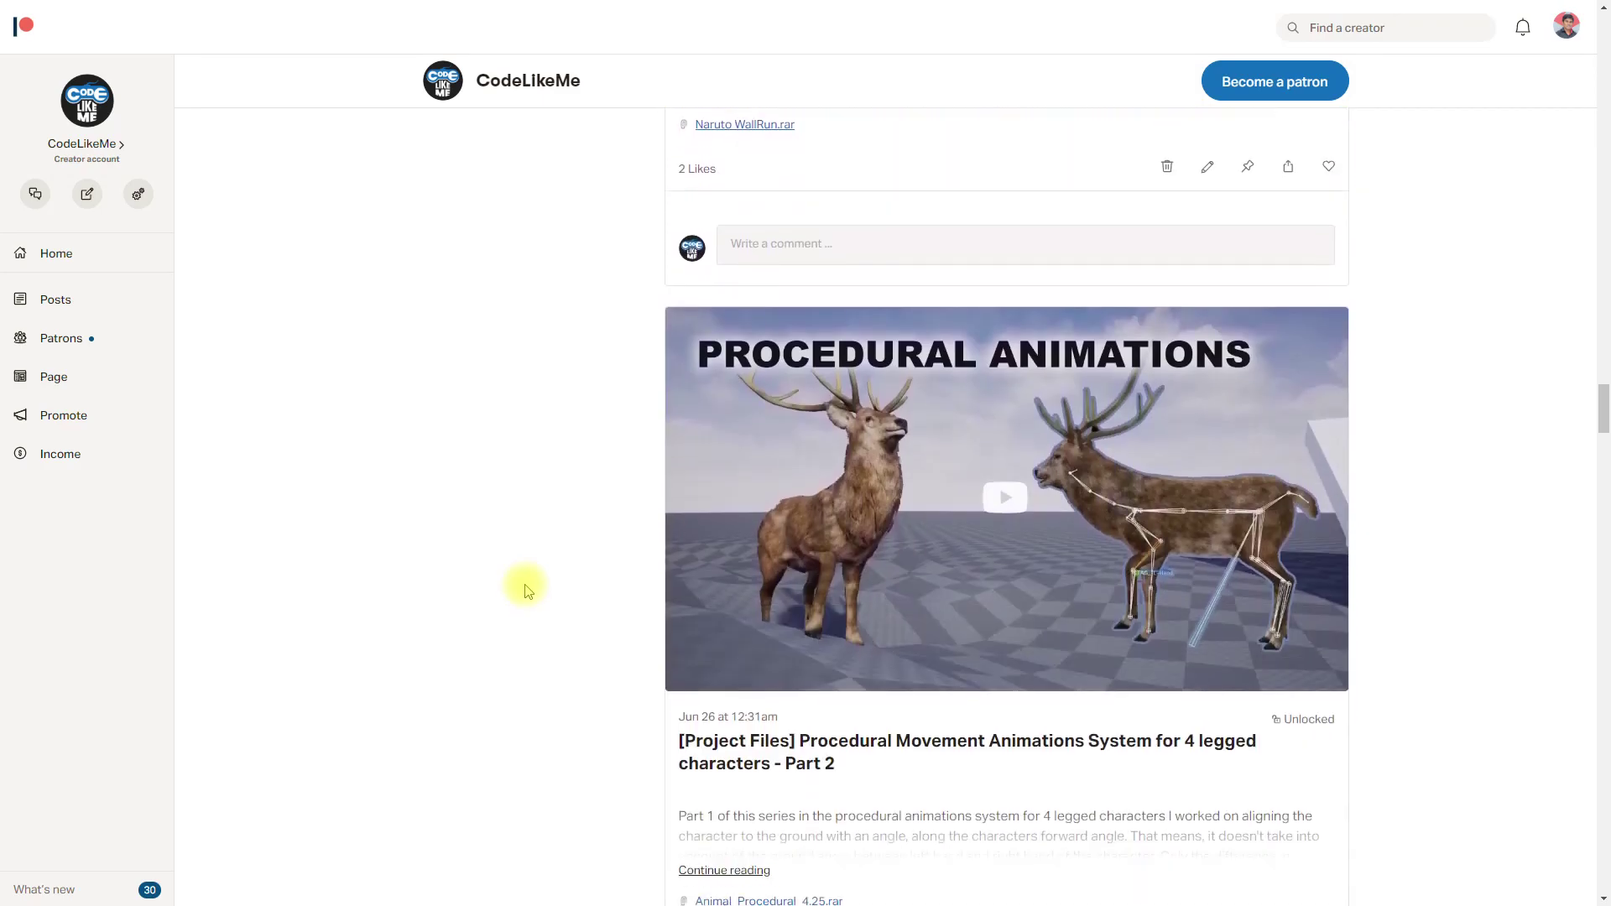
scroll(520, 598, "down", 4)
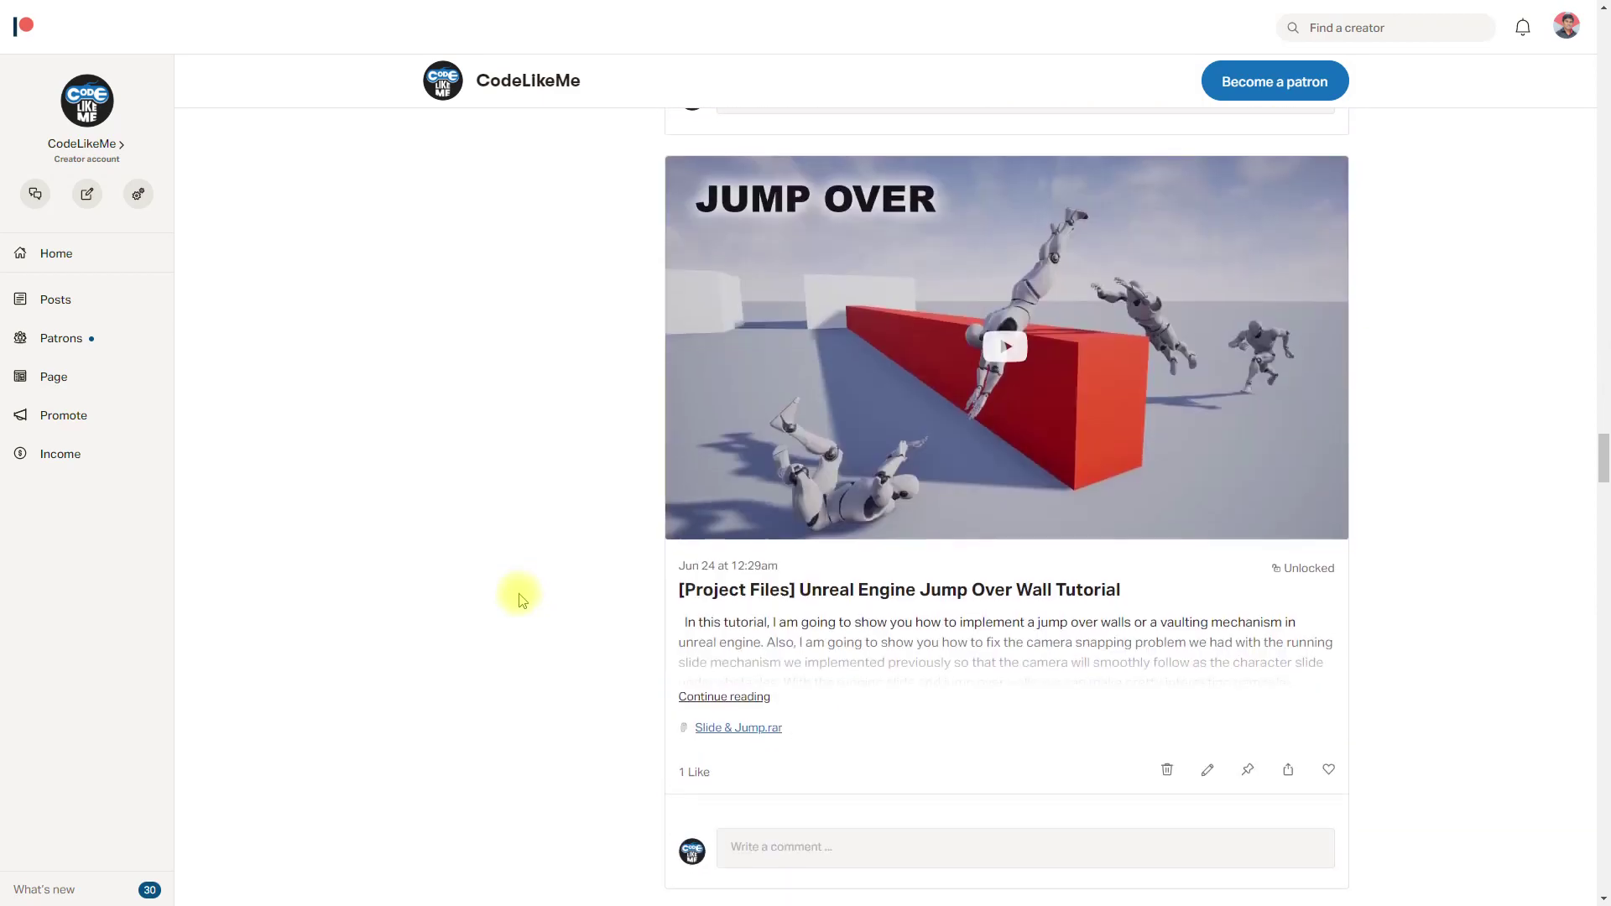